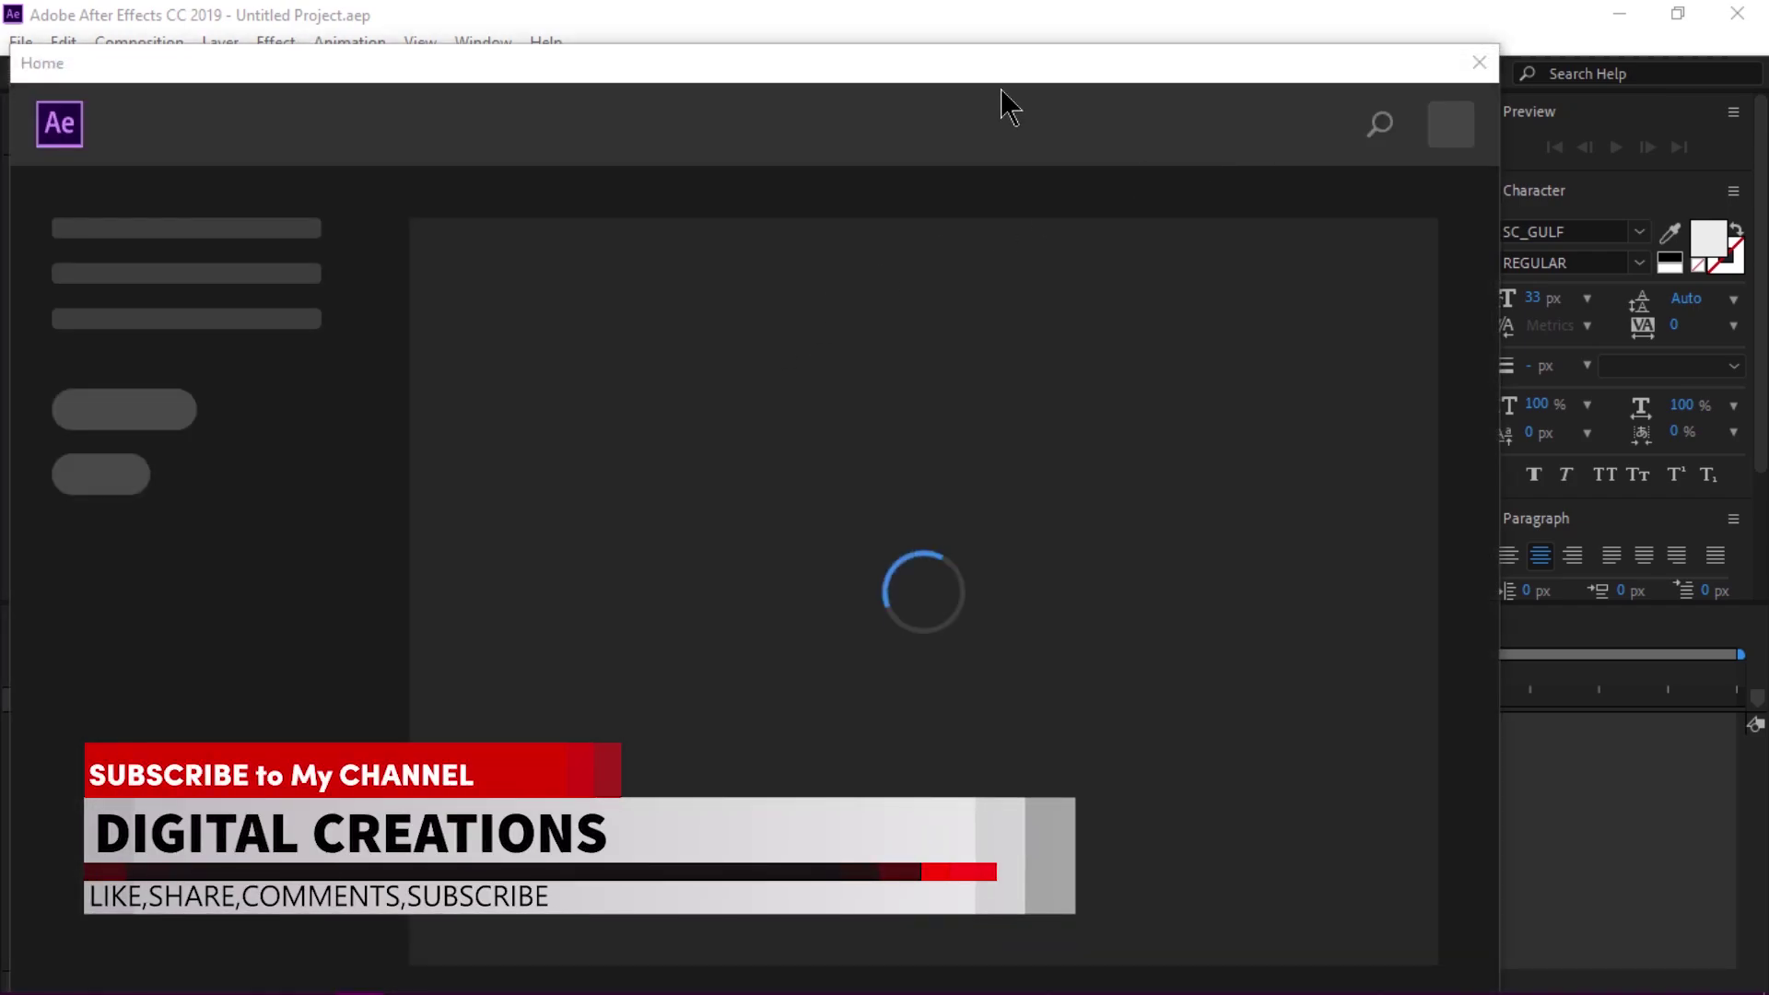
Step: Start a new untitled project from the Home screen and begin a new composition
left_click_drag(746, 69, 830, 41)
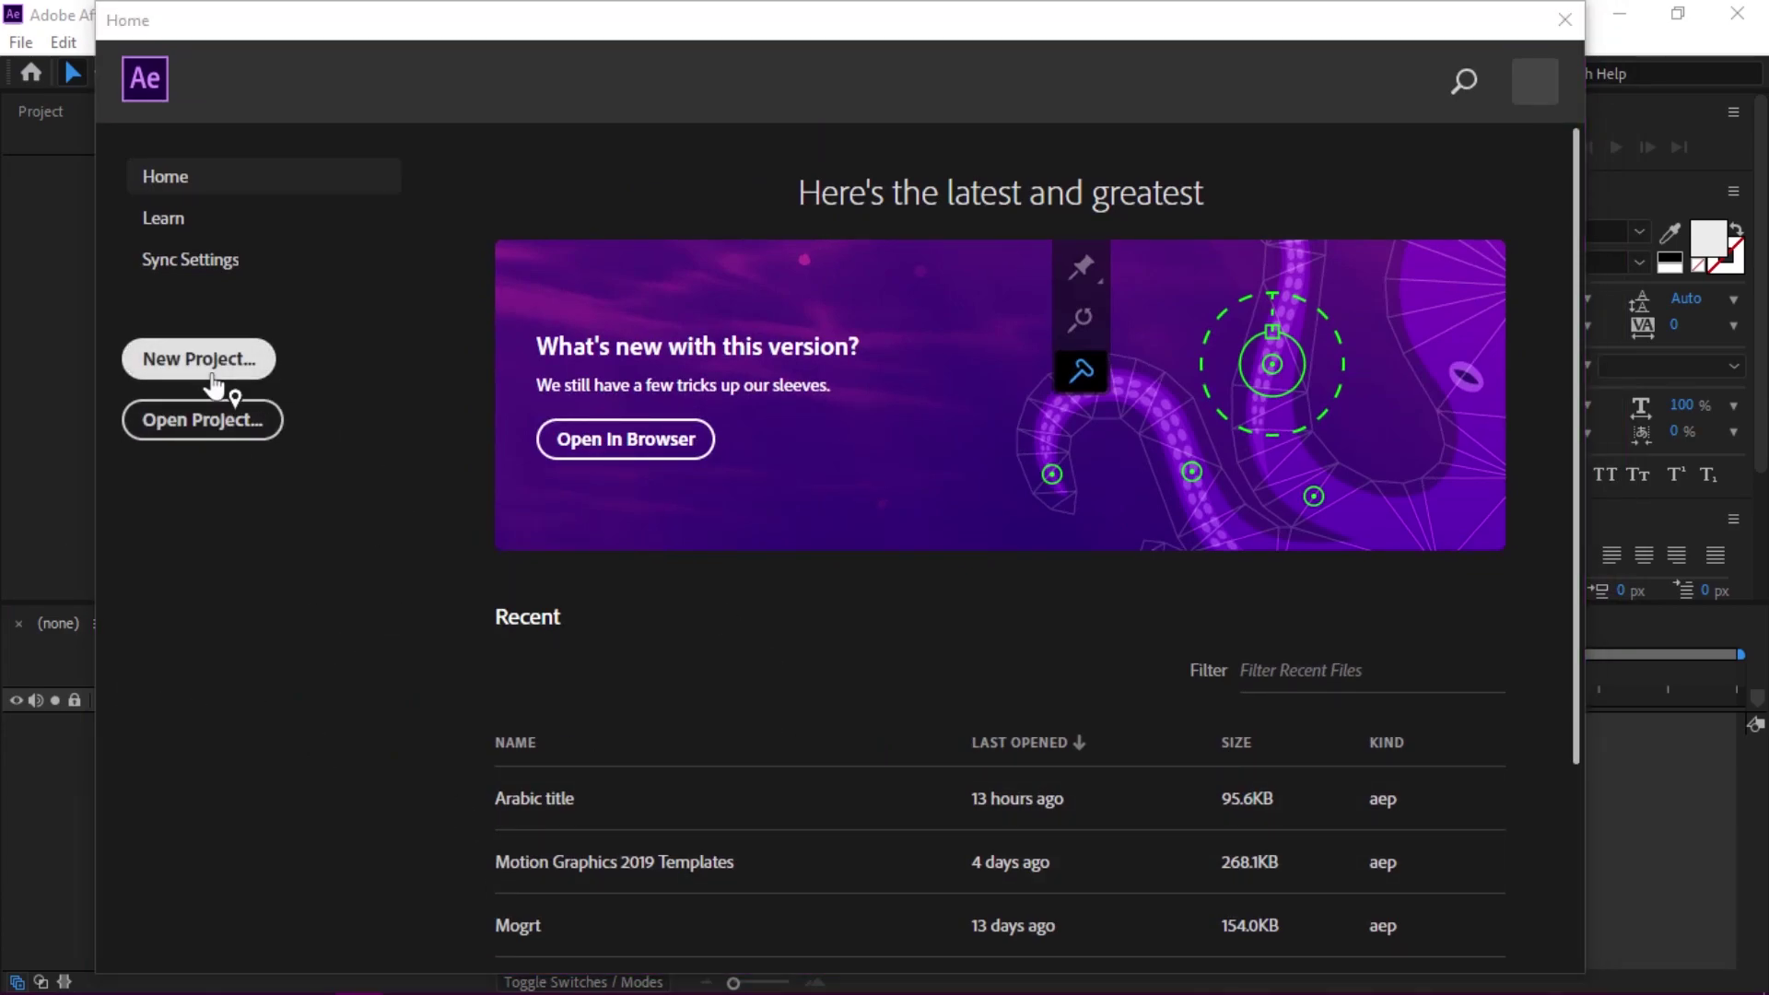
left_click(211, 376)
left_click(770, 356)
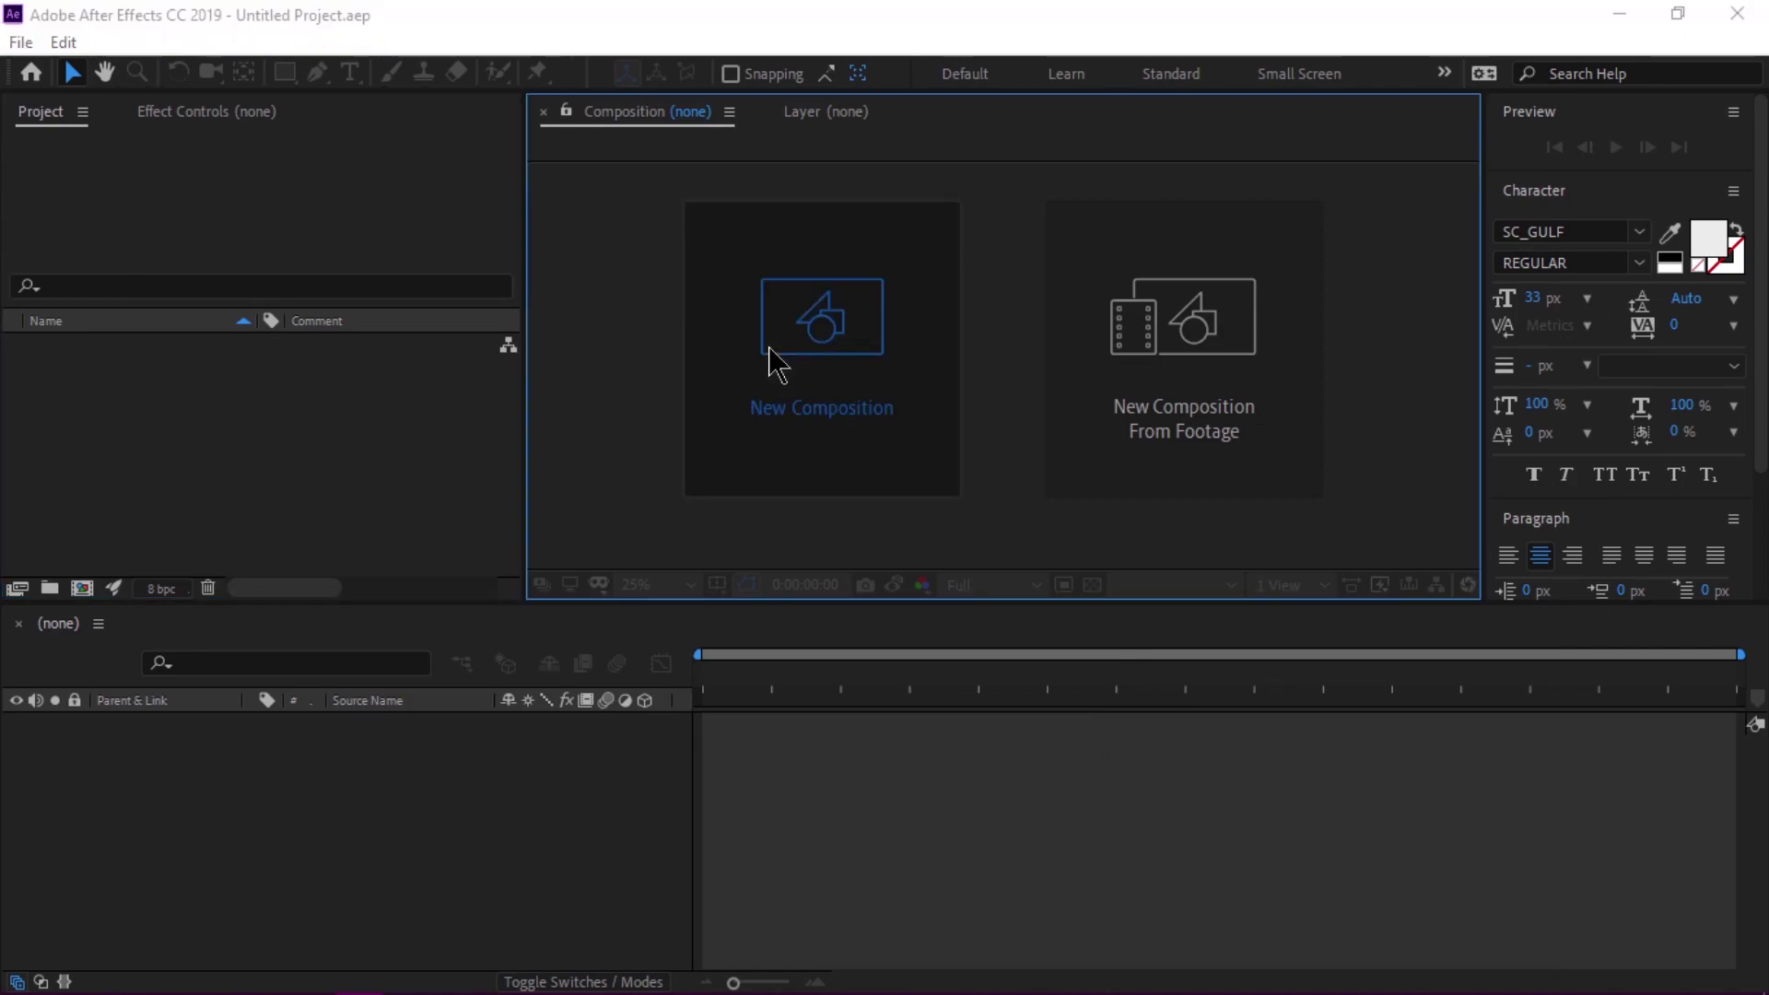
Step: Make the composition 1920×1080 with linked aspect ratio, named Arabic Text 2019
left_click_drag(663, 148, 722, 151)
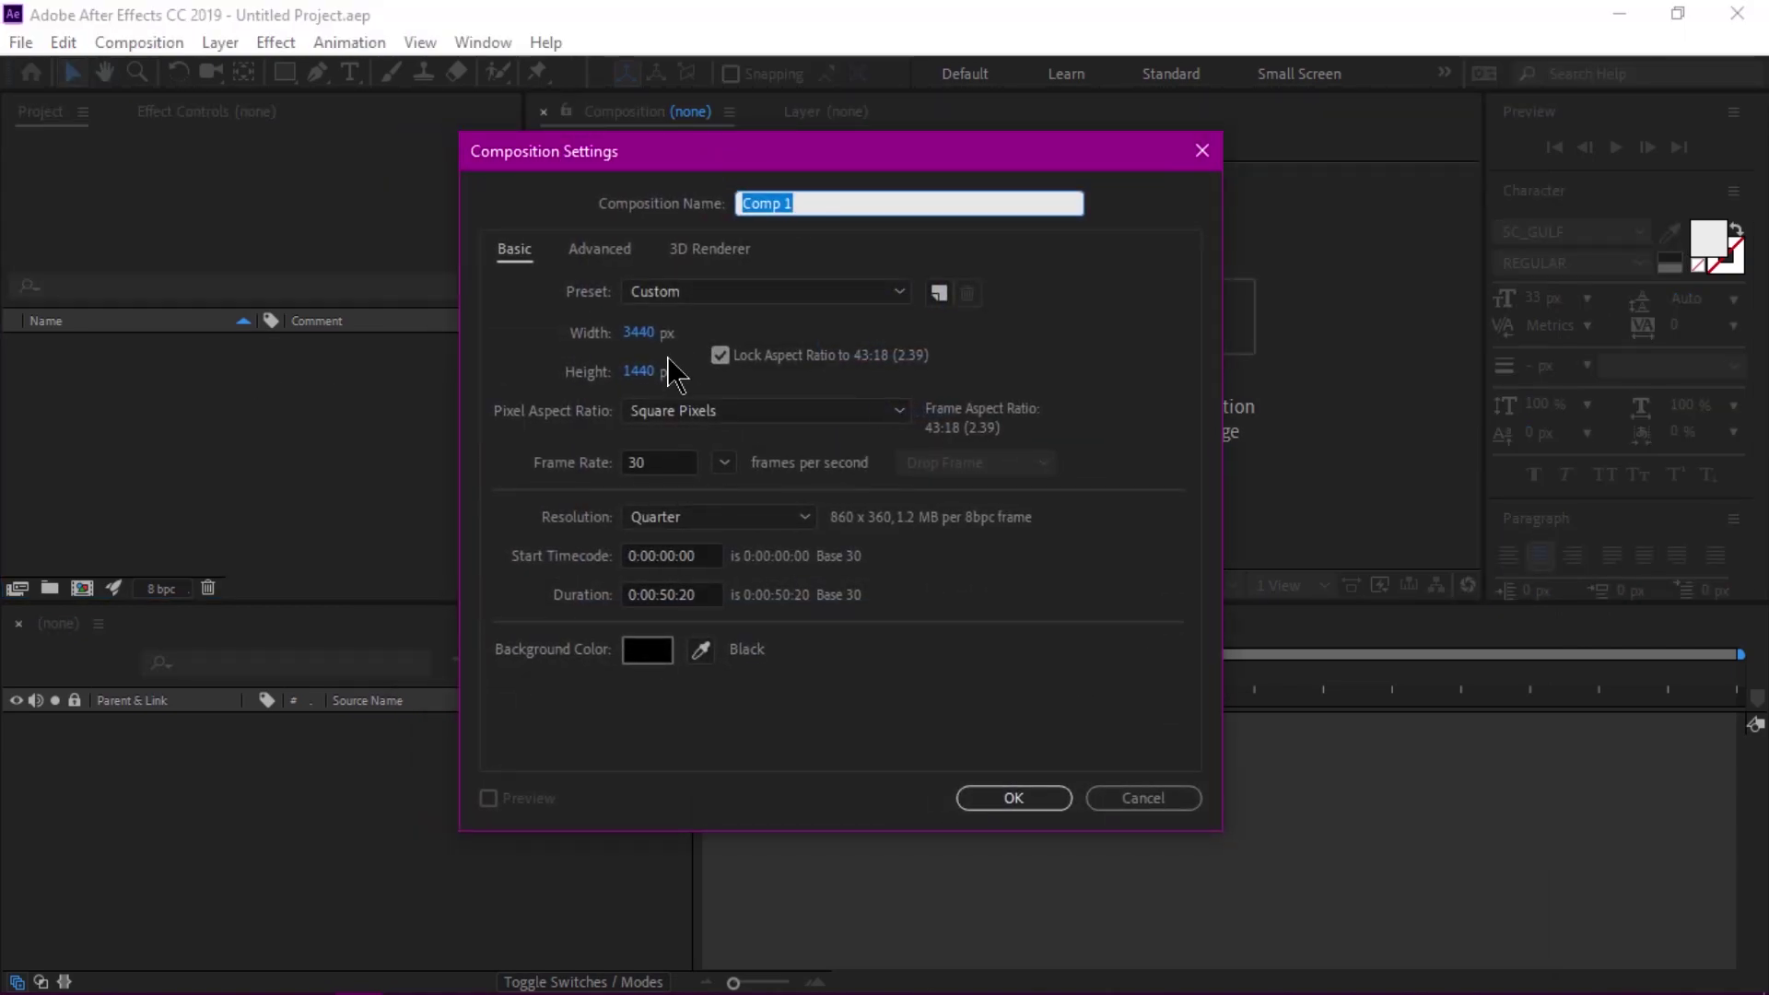
left_click(720, 356)
left_click(639, 332)
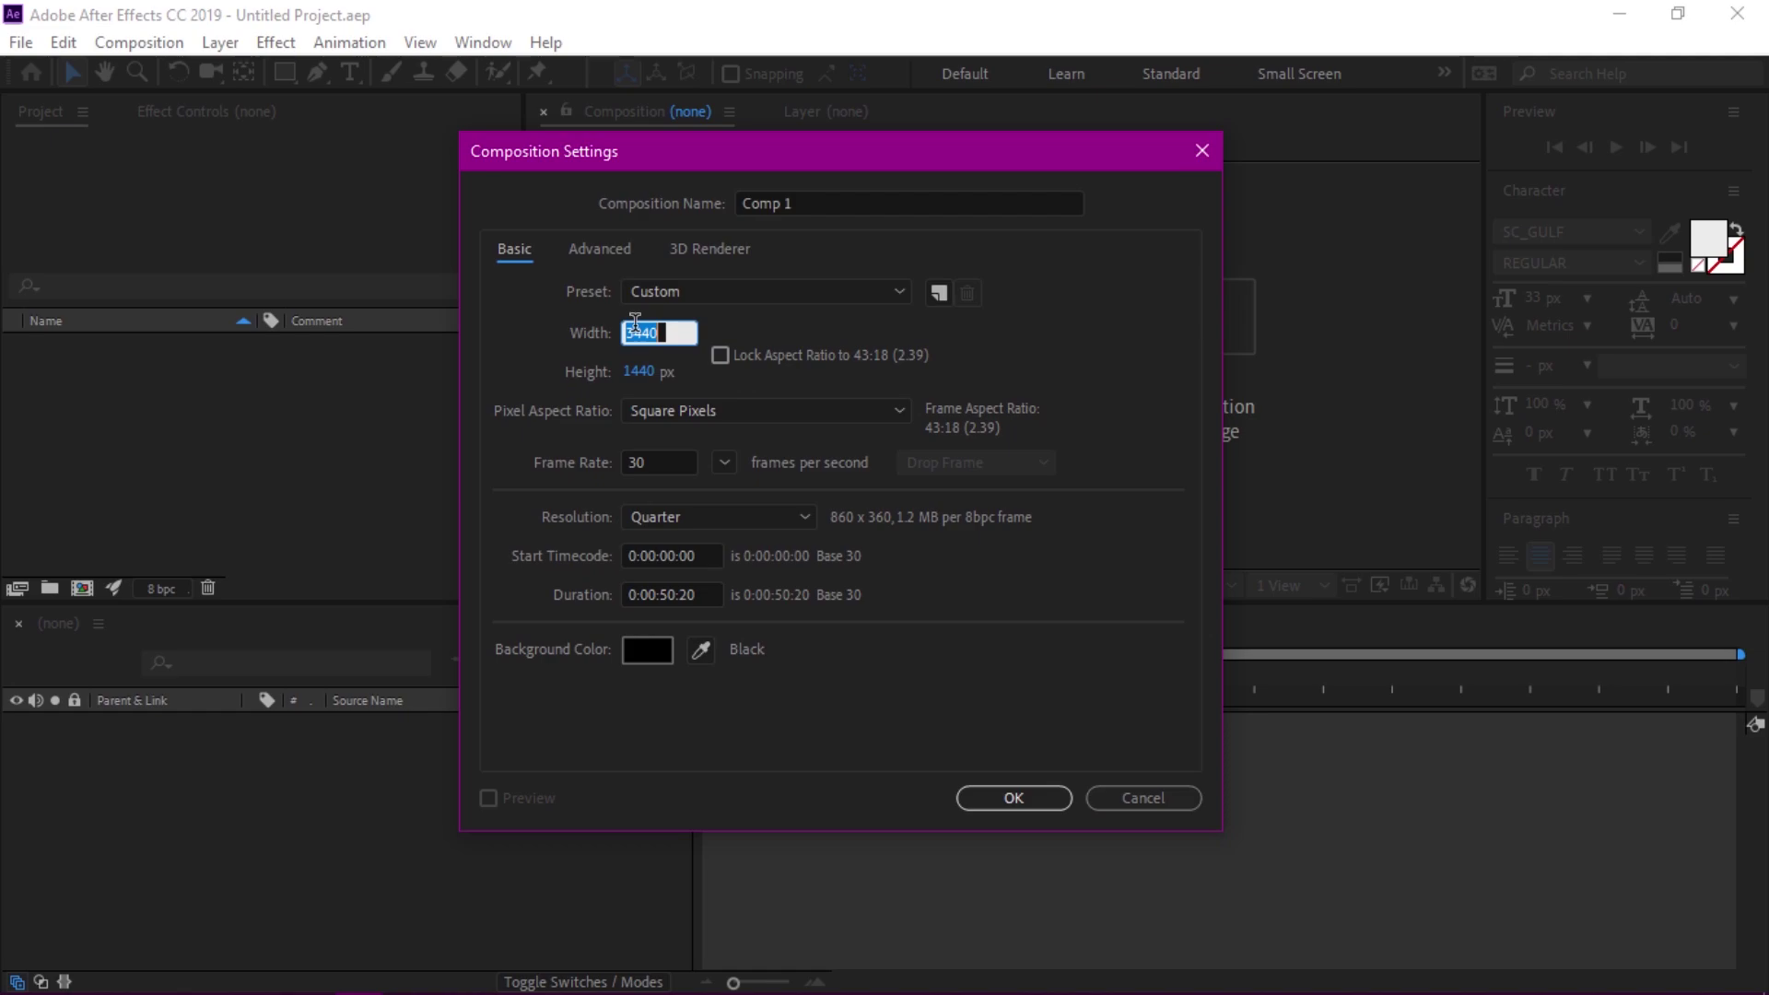
type("19")
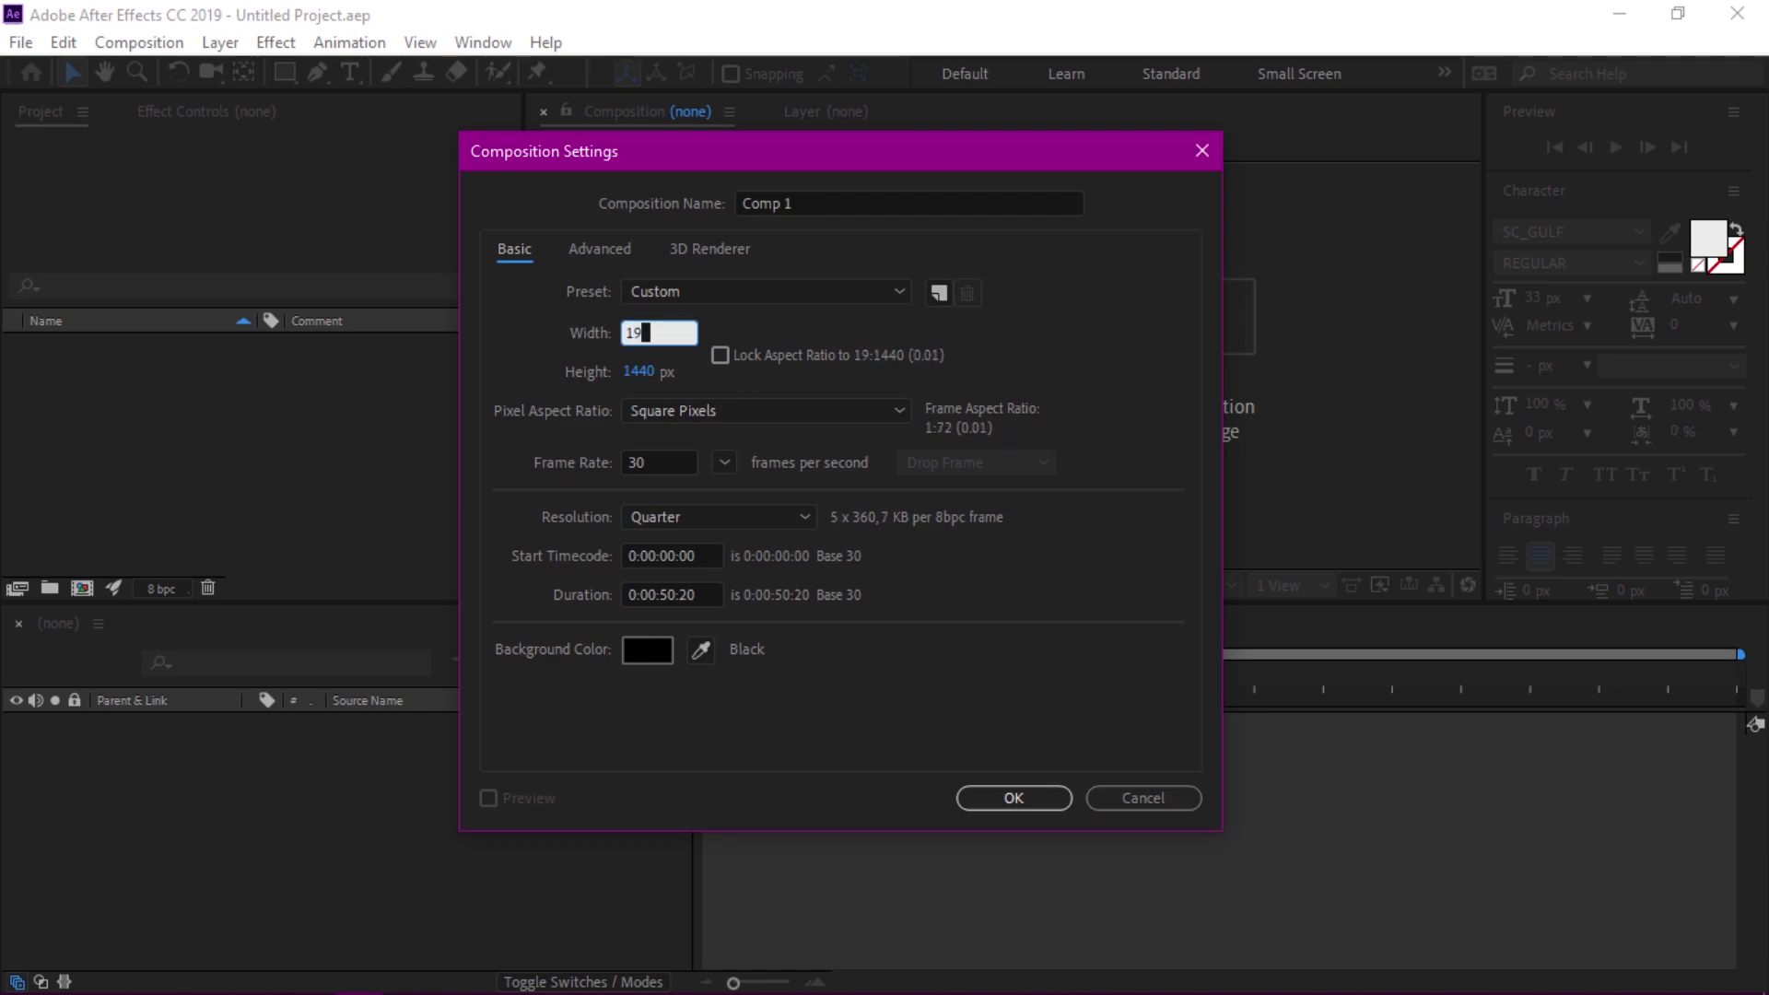
type("20")
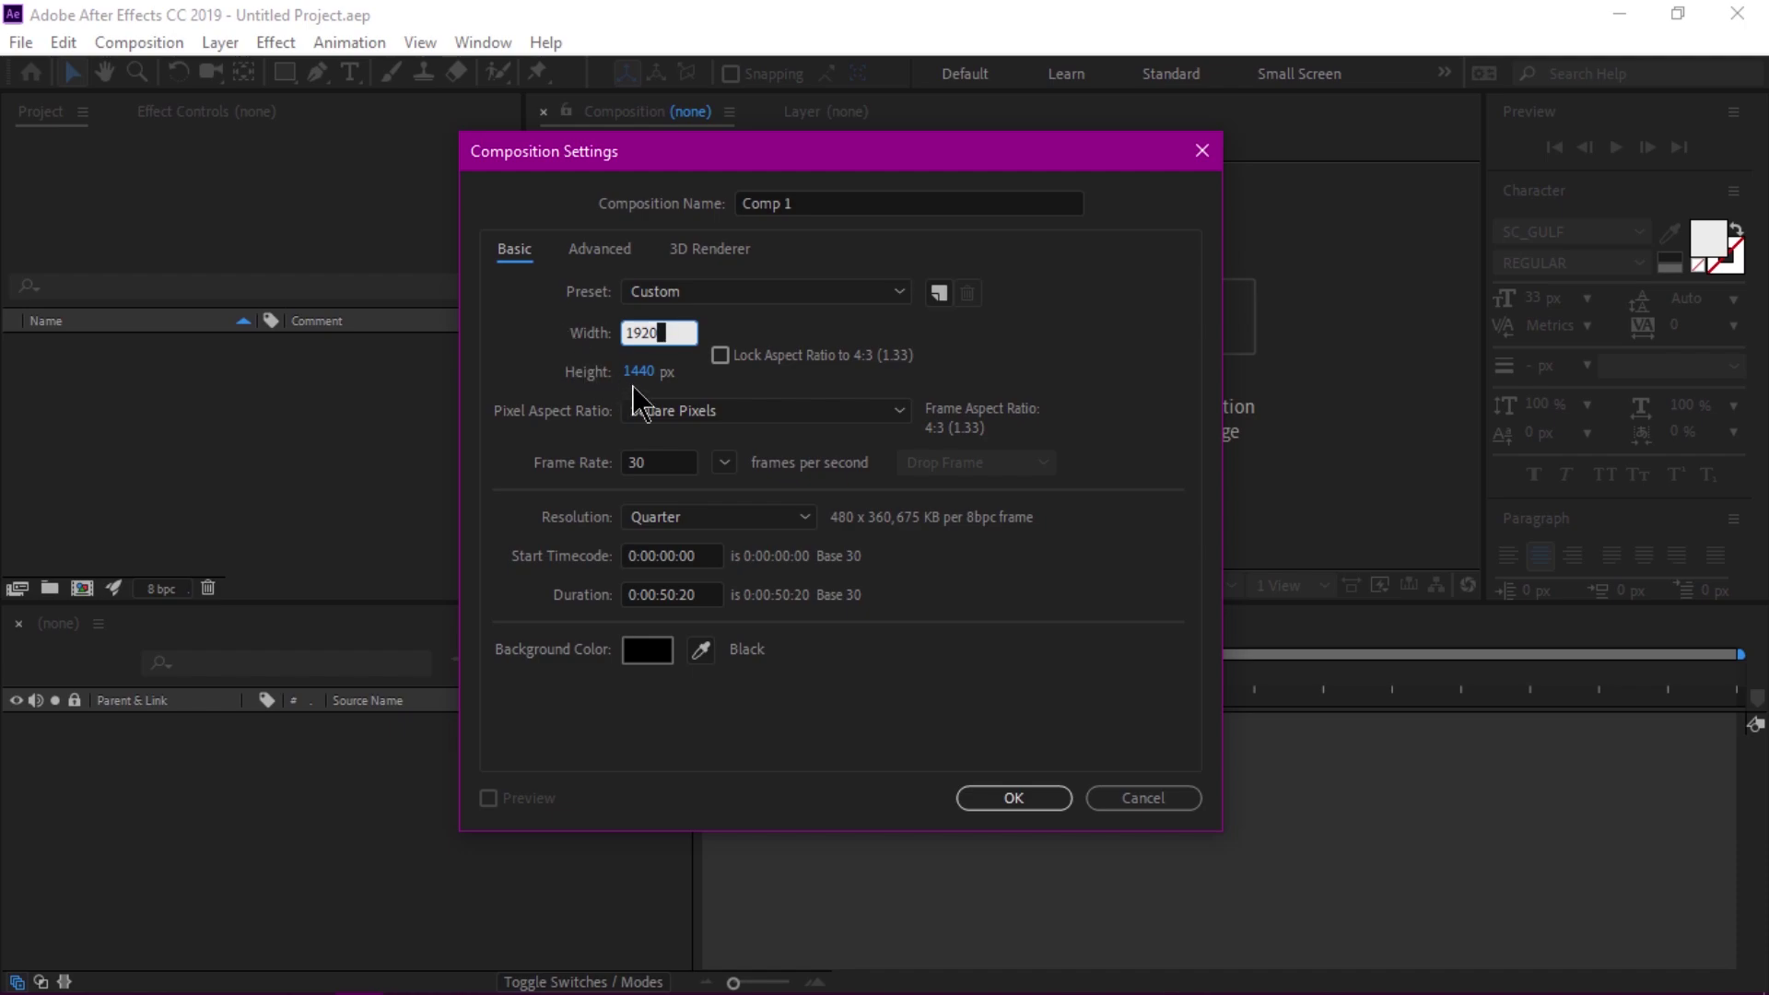
left_click(638, 370)
type("1080")
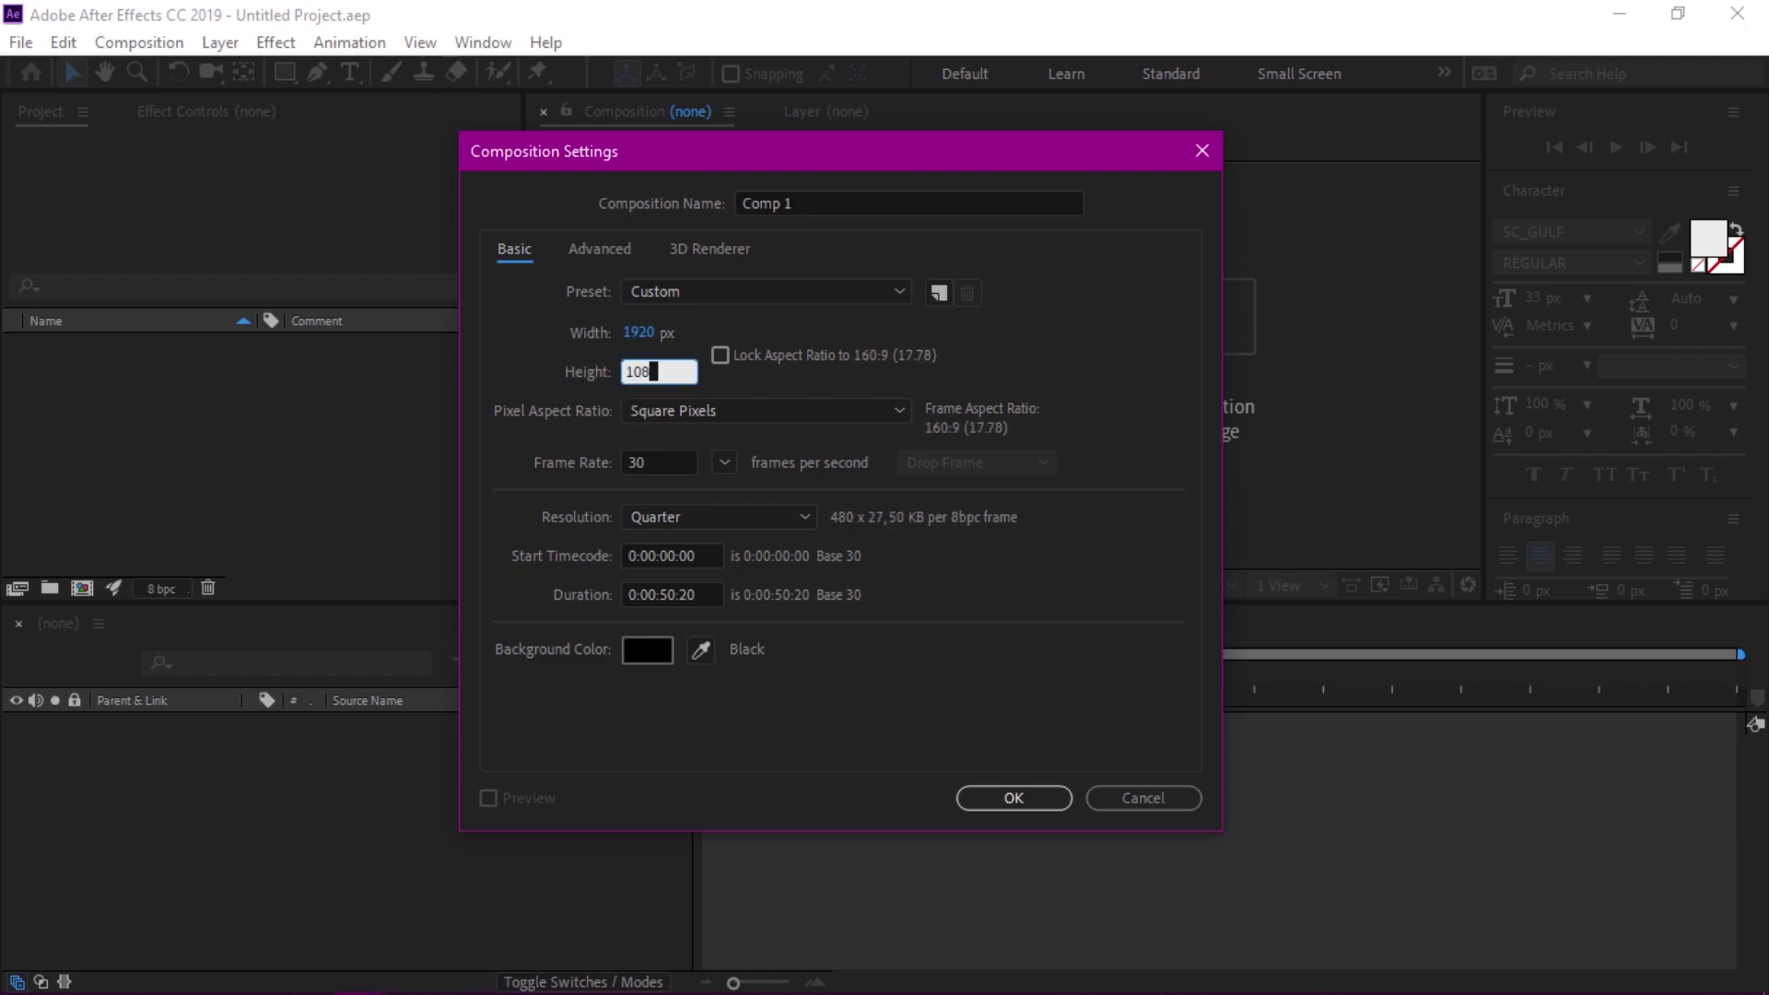
left_click(720, 355)
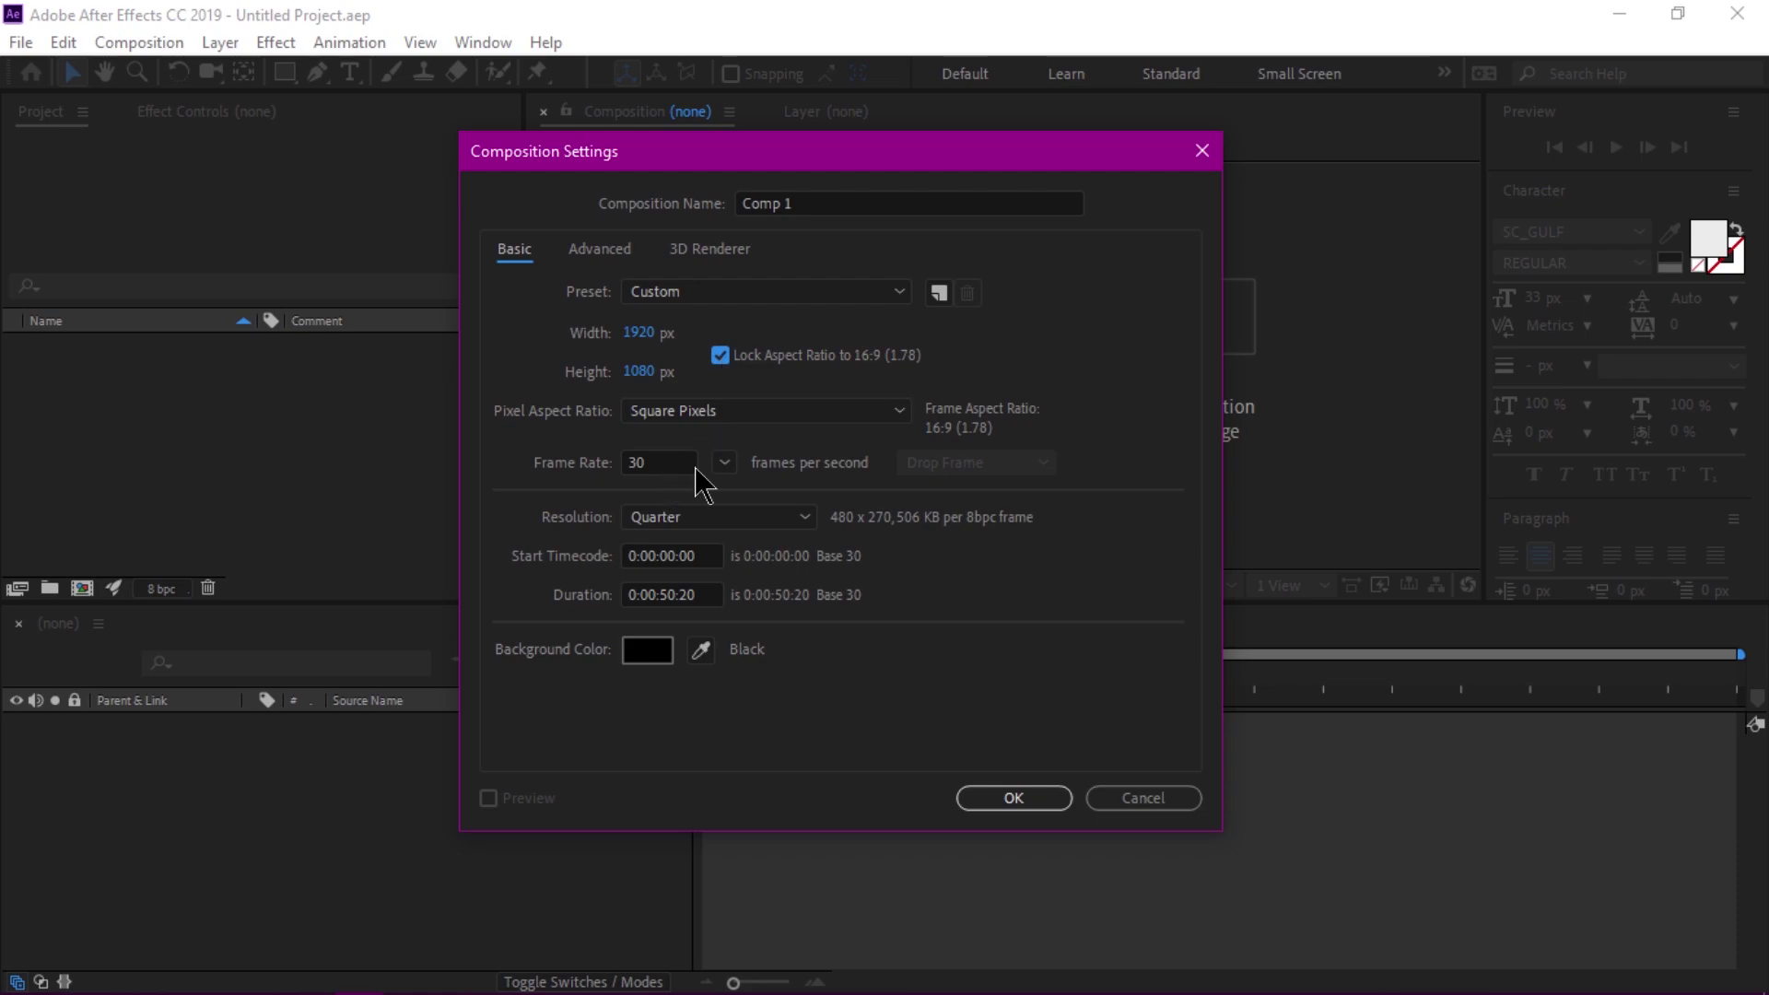
double_click(834, 202)
type("Arabic ")
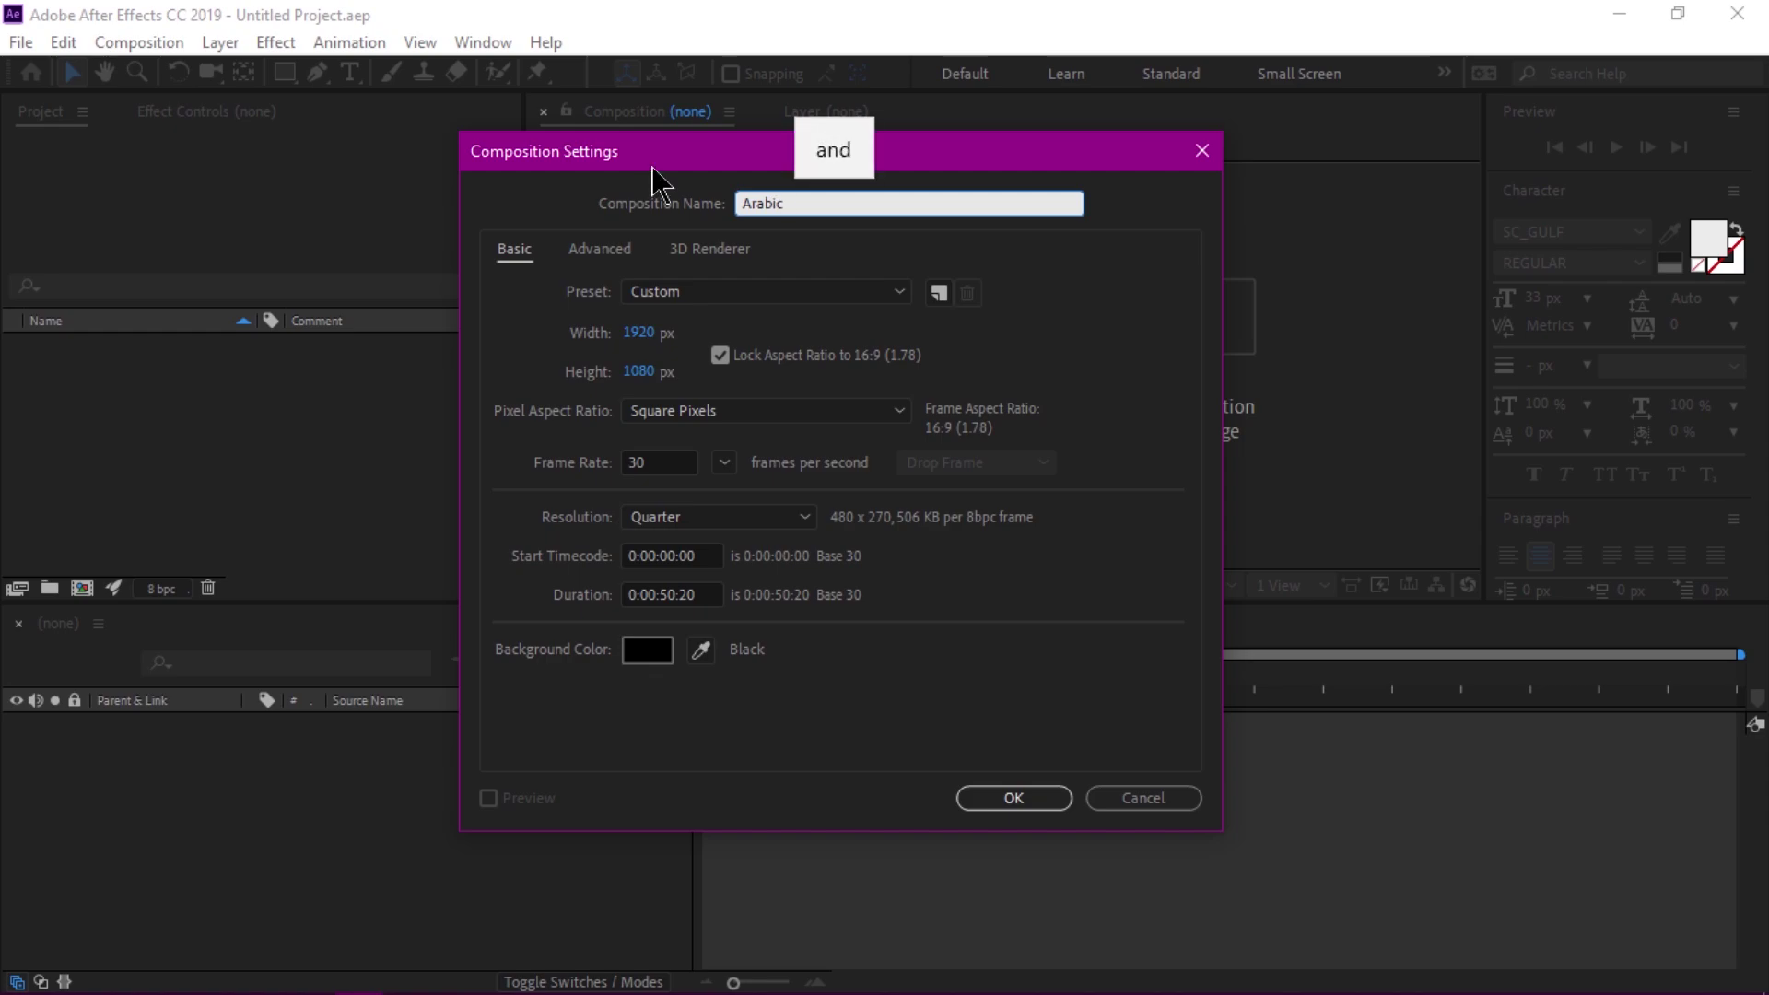
type("Text 2019")
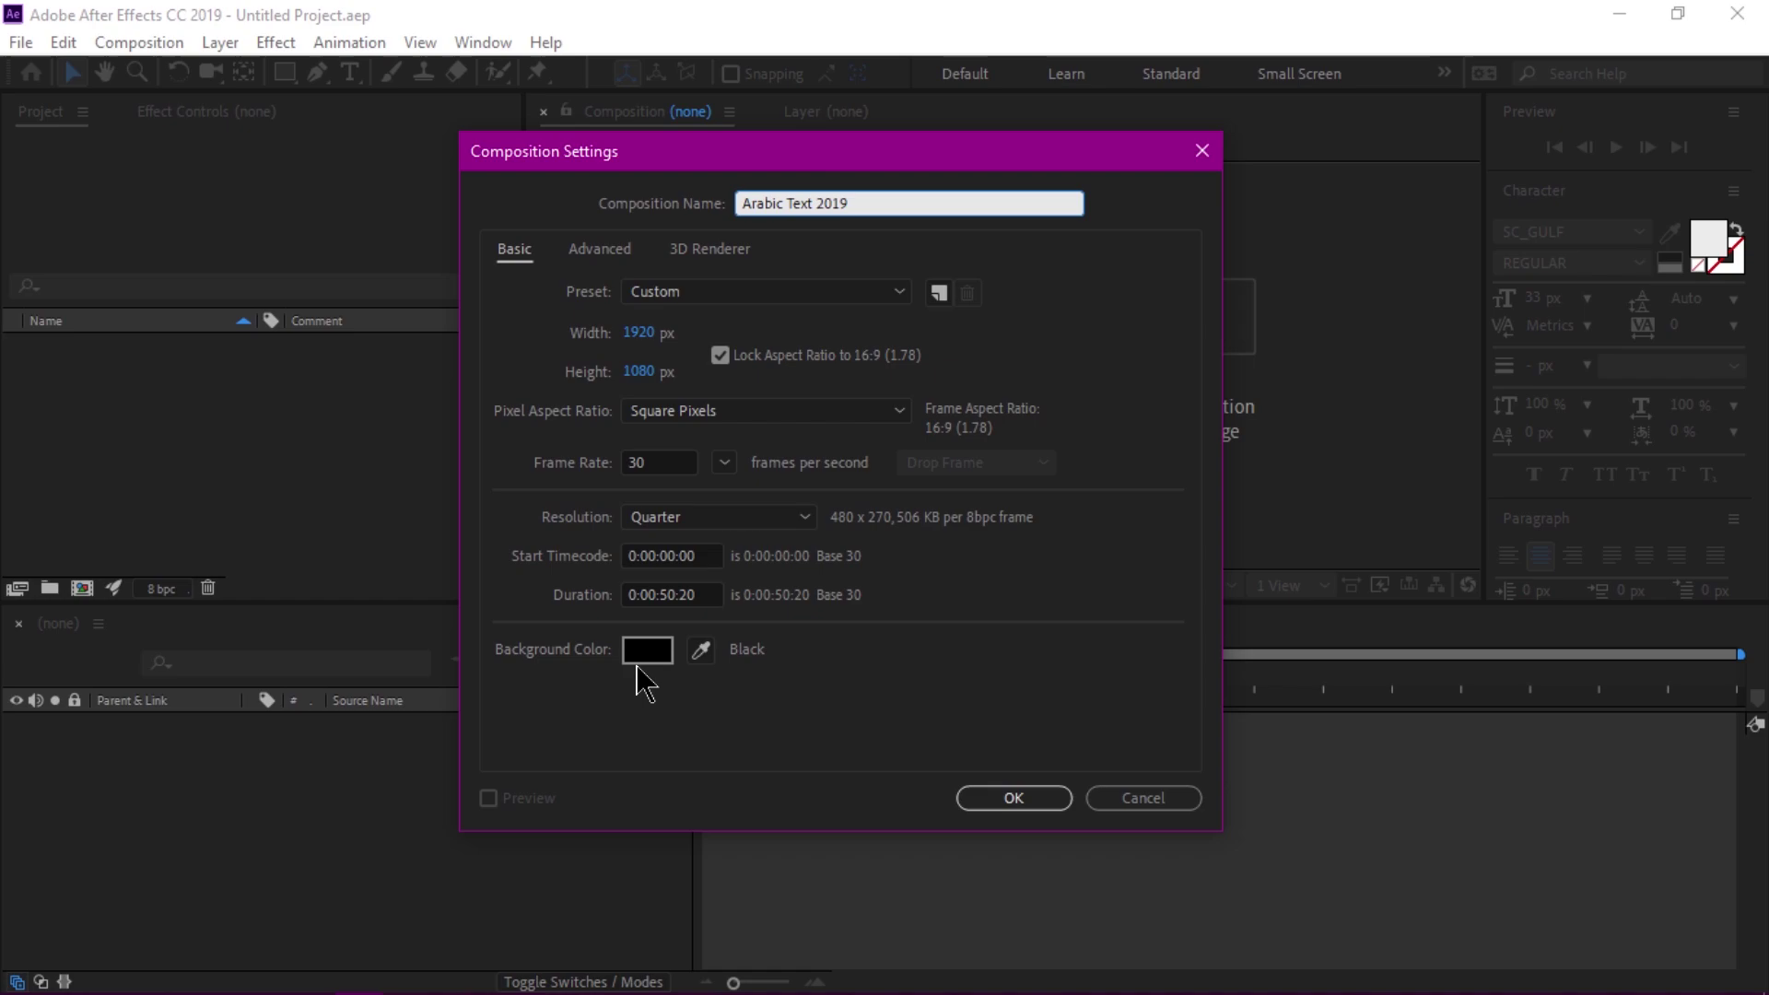
Step: Set the composition resolution to Third after briefly trying Full
left_click(719, 518)
left_click(710, 604)
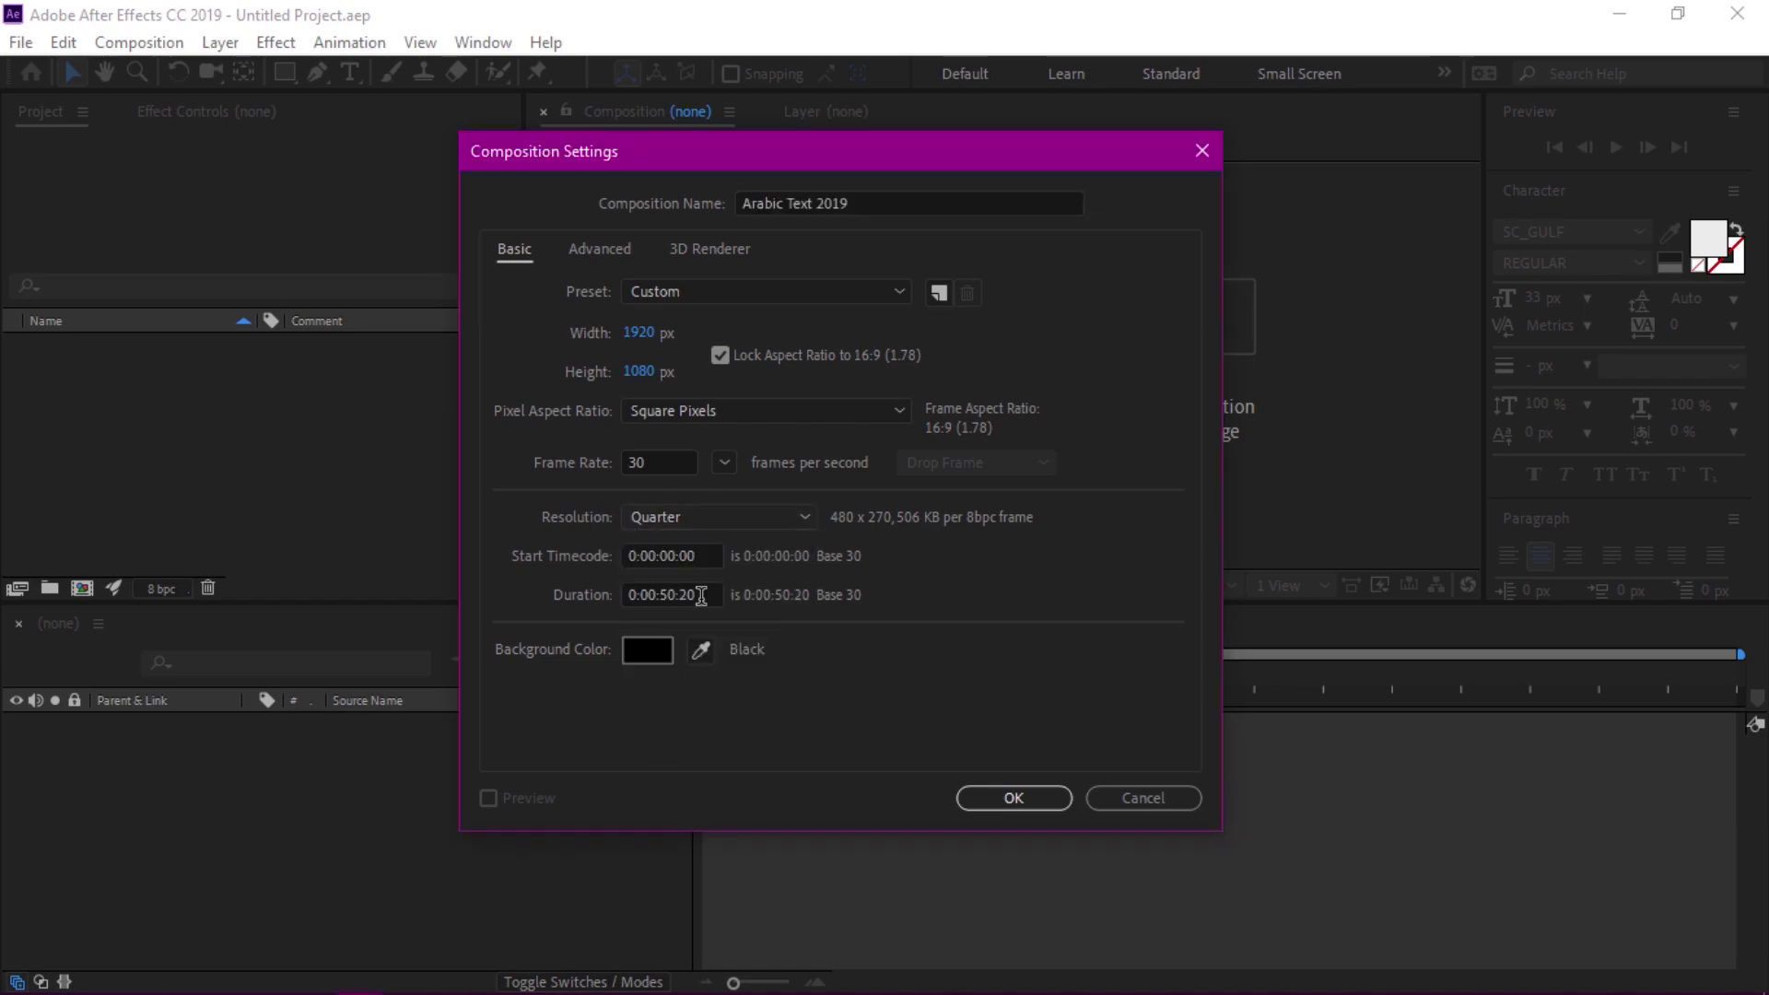
left_click(691, 517)
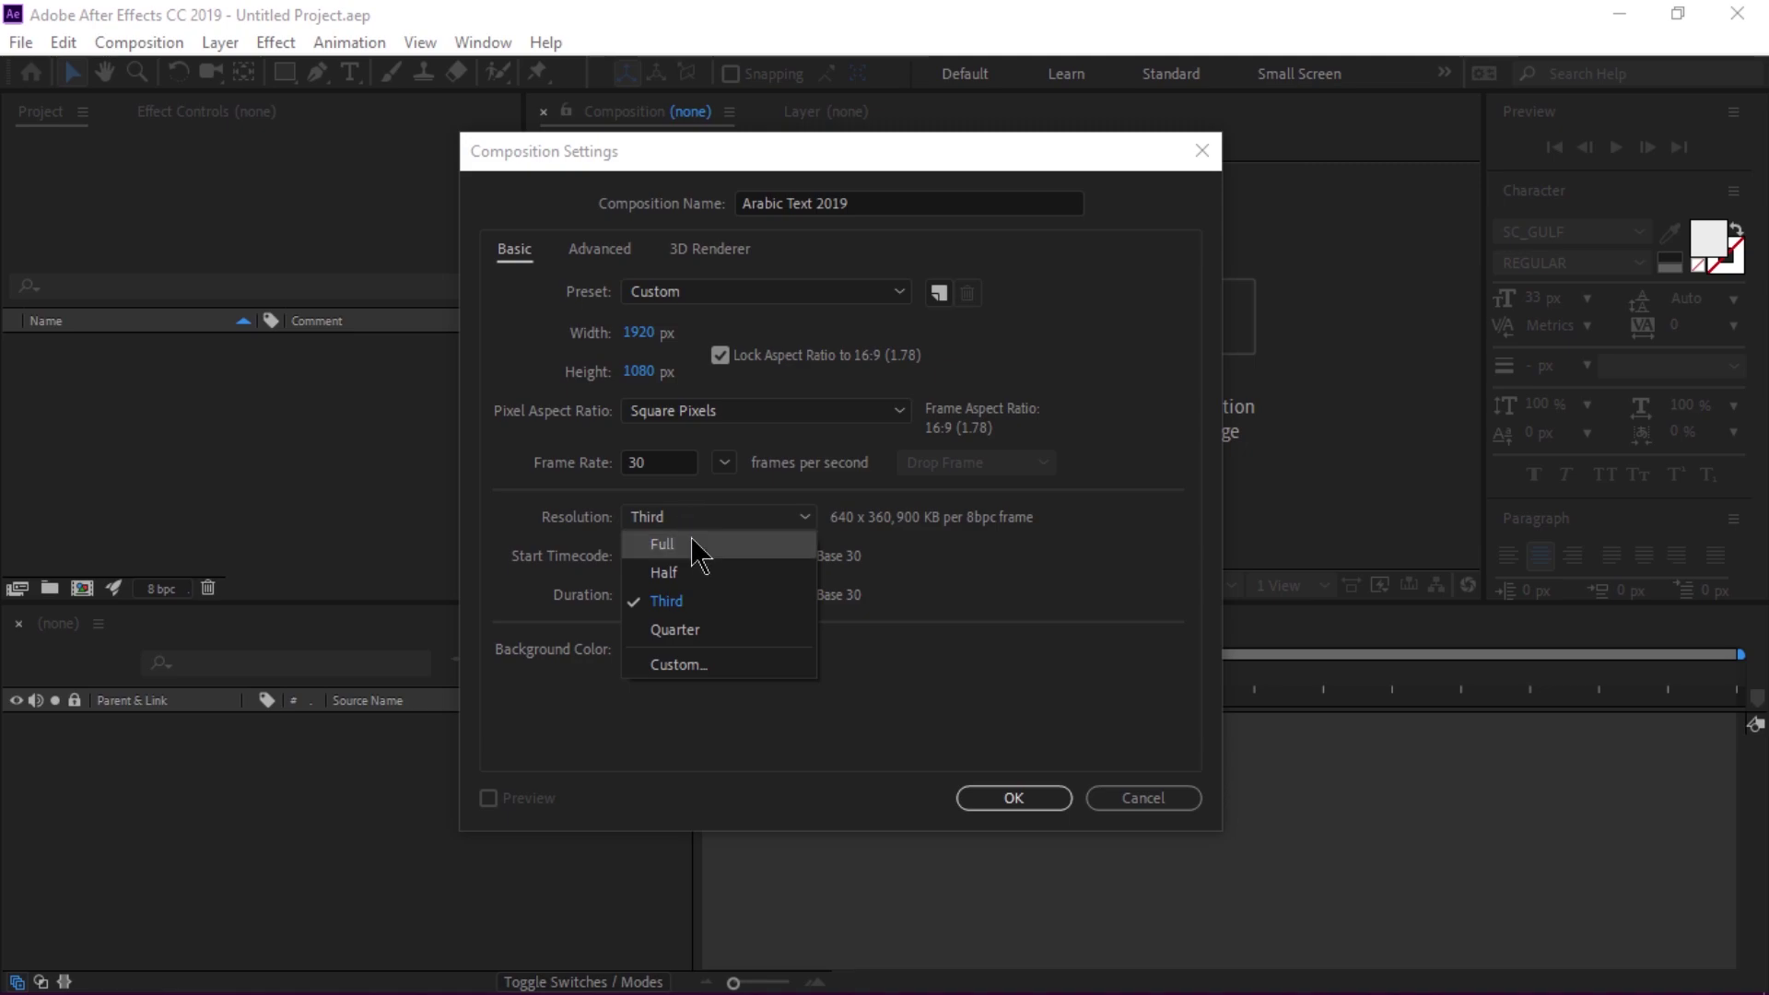
left_click(701, 546)
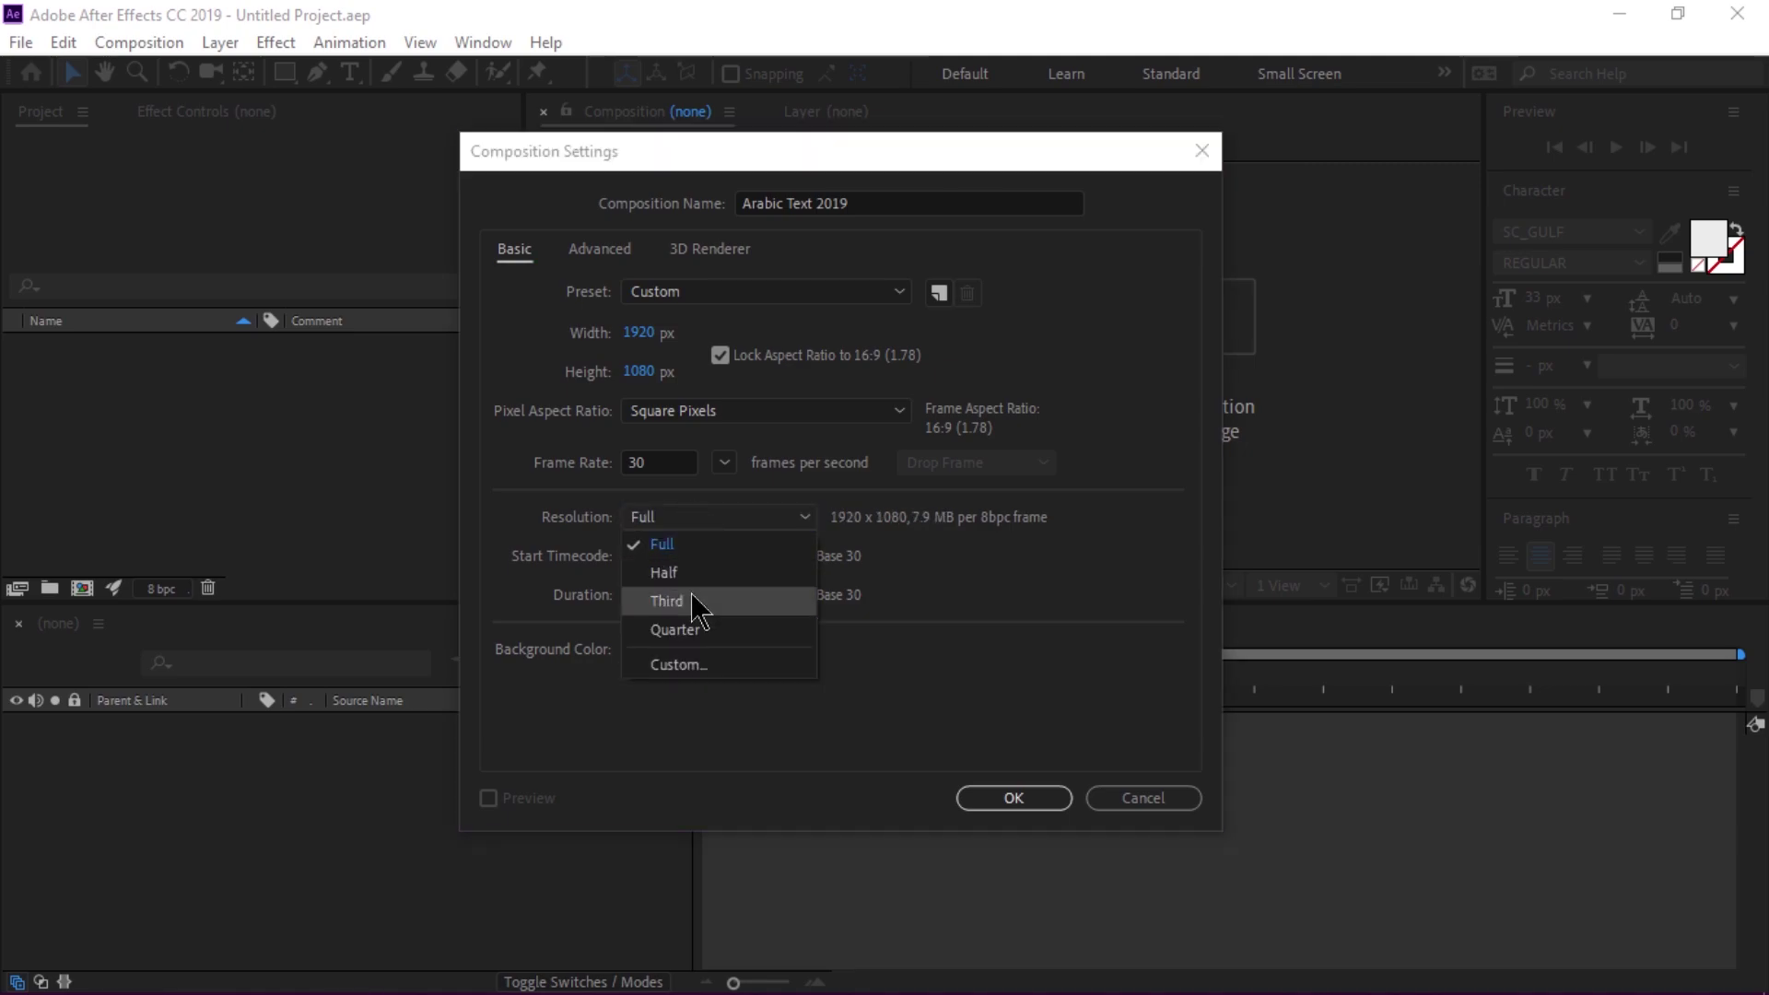
left_click(698, 602)
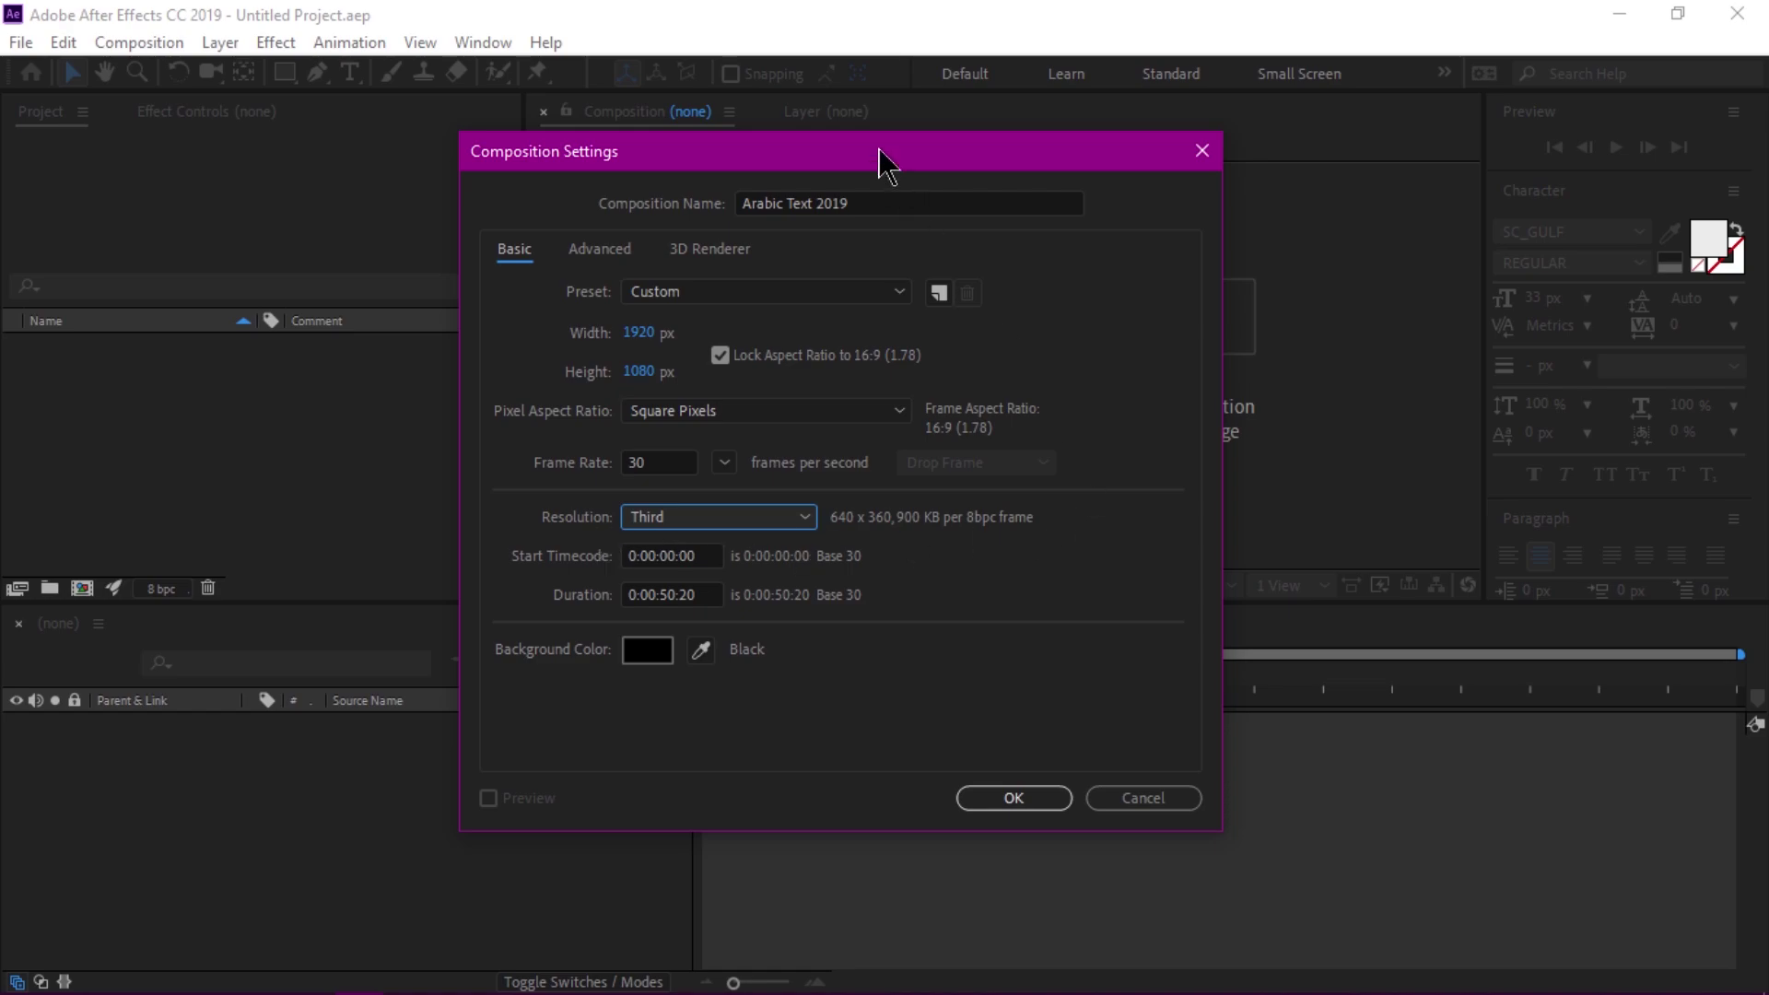
left_click_drag(884, 152, 841, 128)
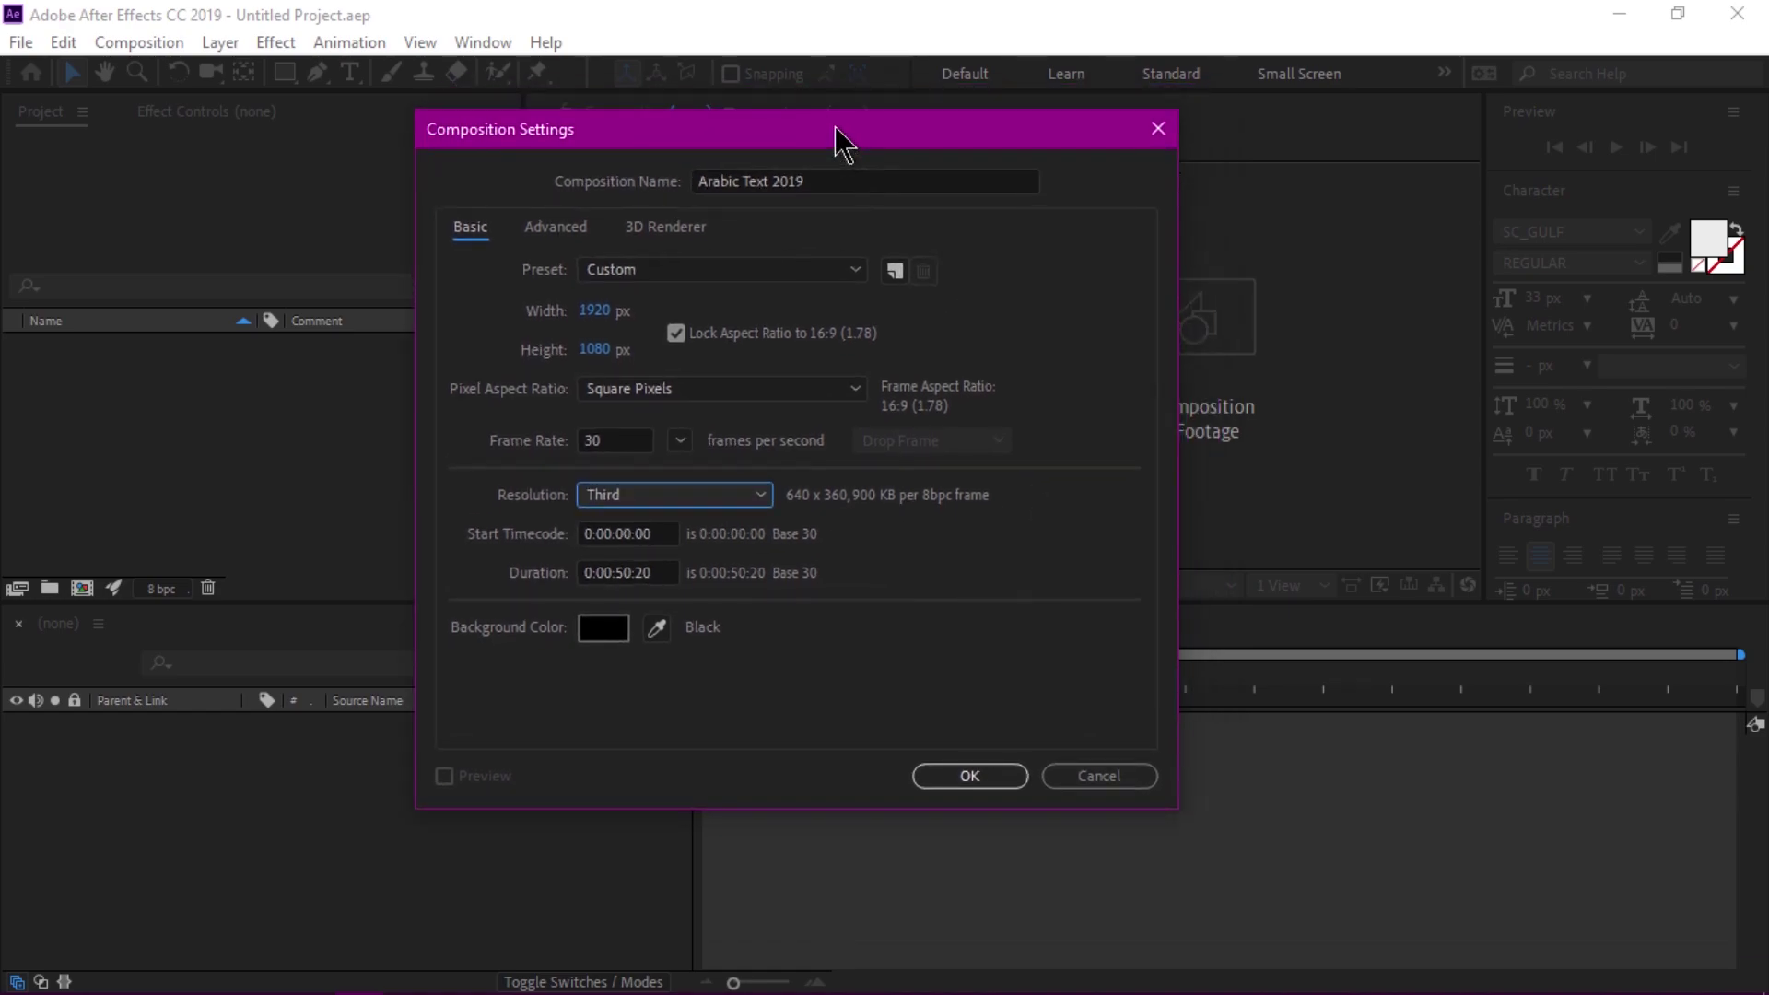
Step: Create the composition and resize the panels to give the viewer more room
left_click(960, 783)
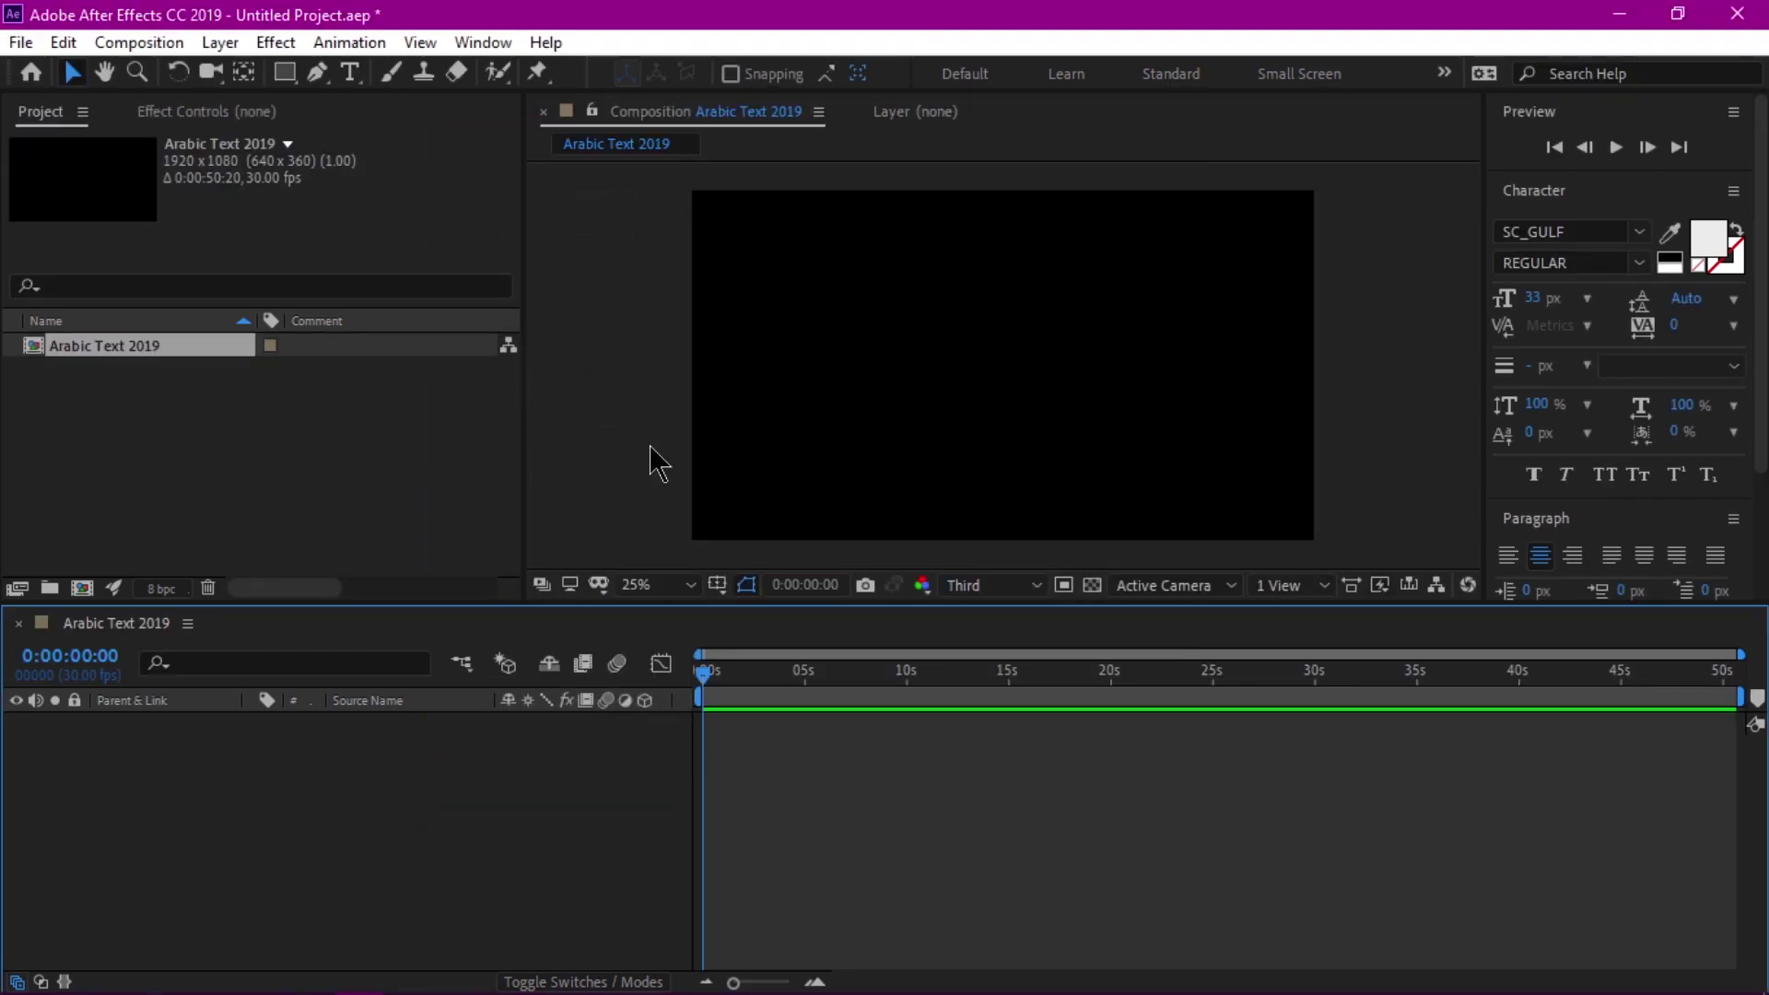
left_click_drag(512, 608, 510, 723)
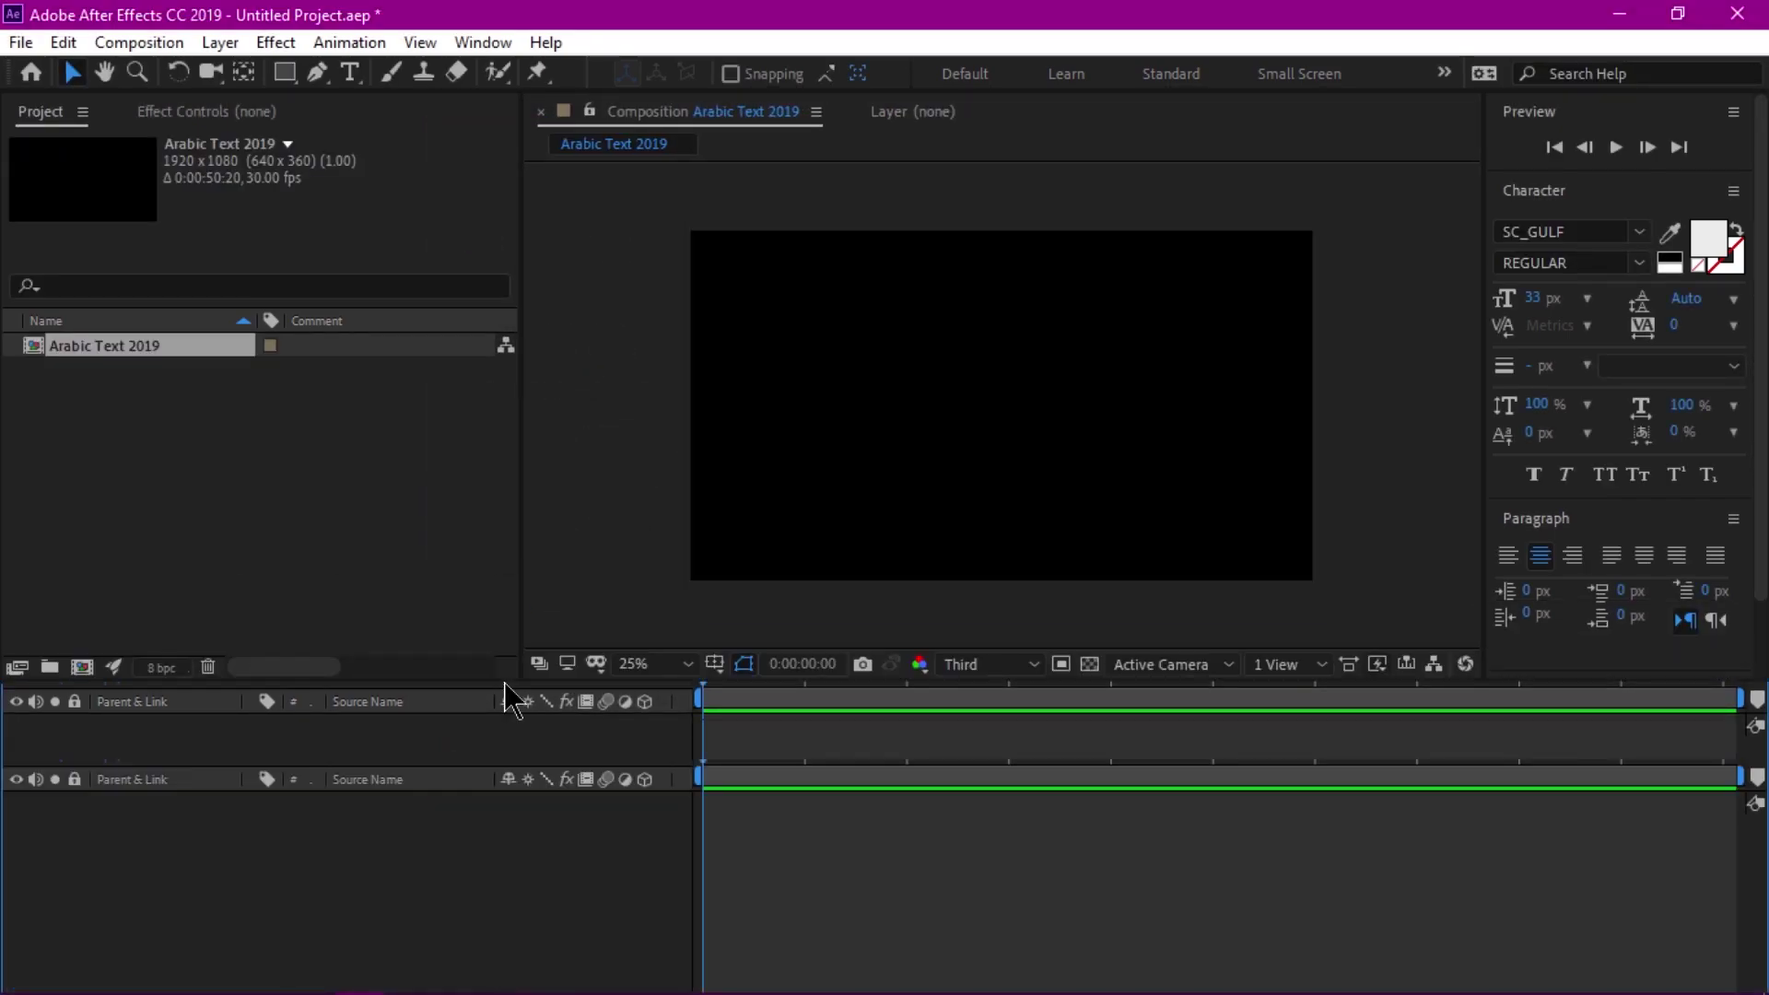
left_click_drag(522, 541, 438, 550)
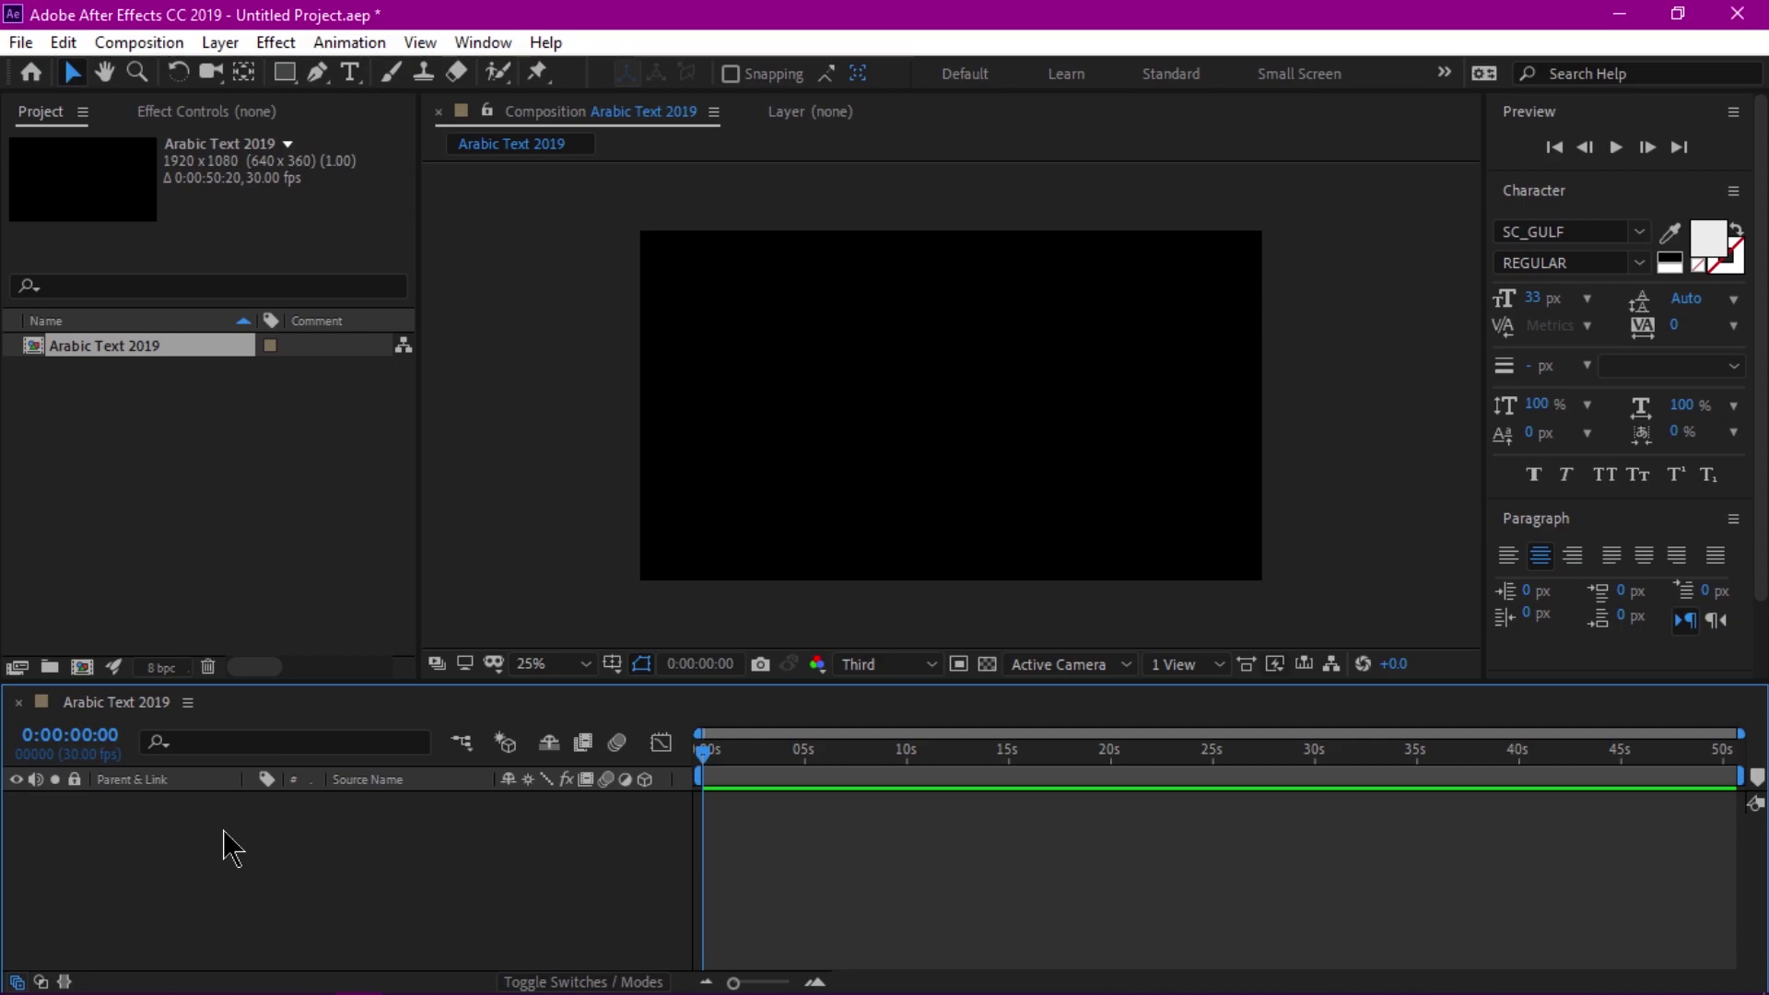
Step: Set the Type preferences text engine to South Asian and Middle Eastern
left_click(64, 42)
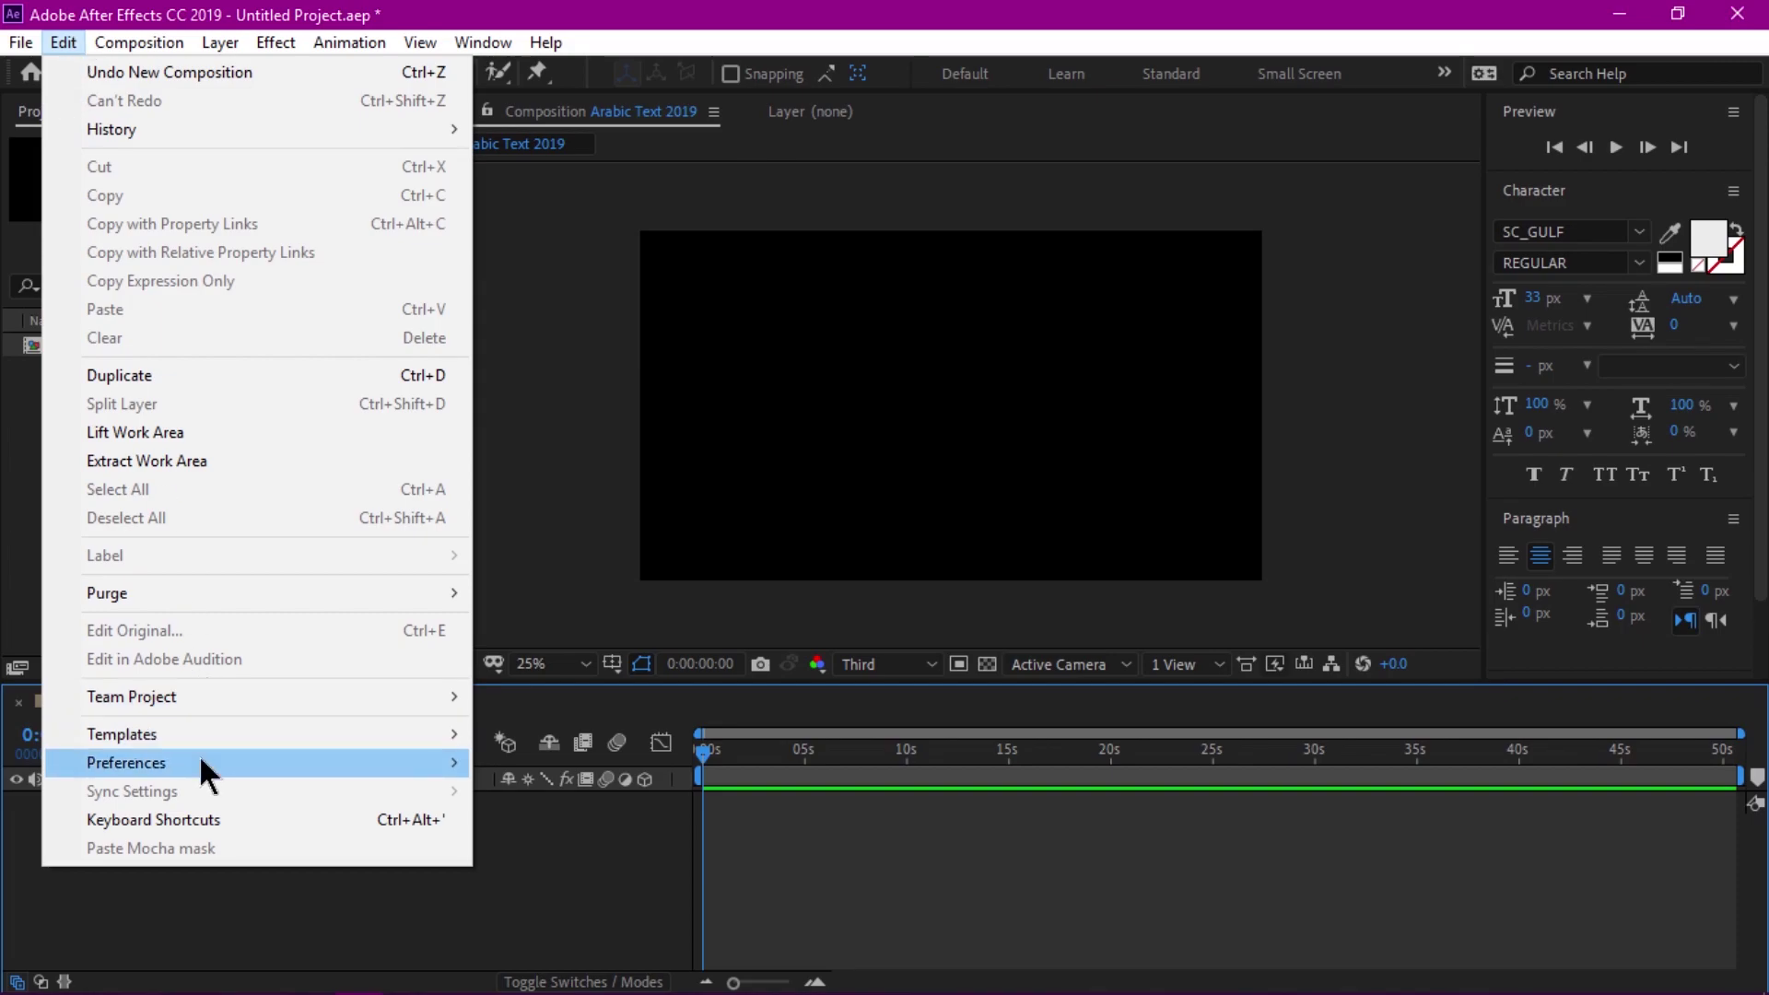
mouse_move(126, 764)
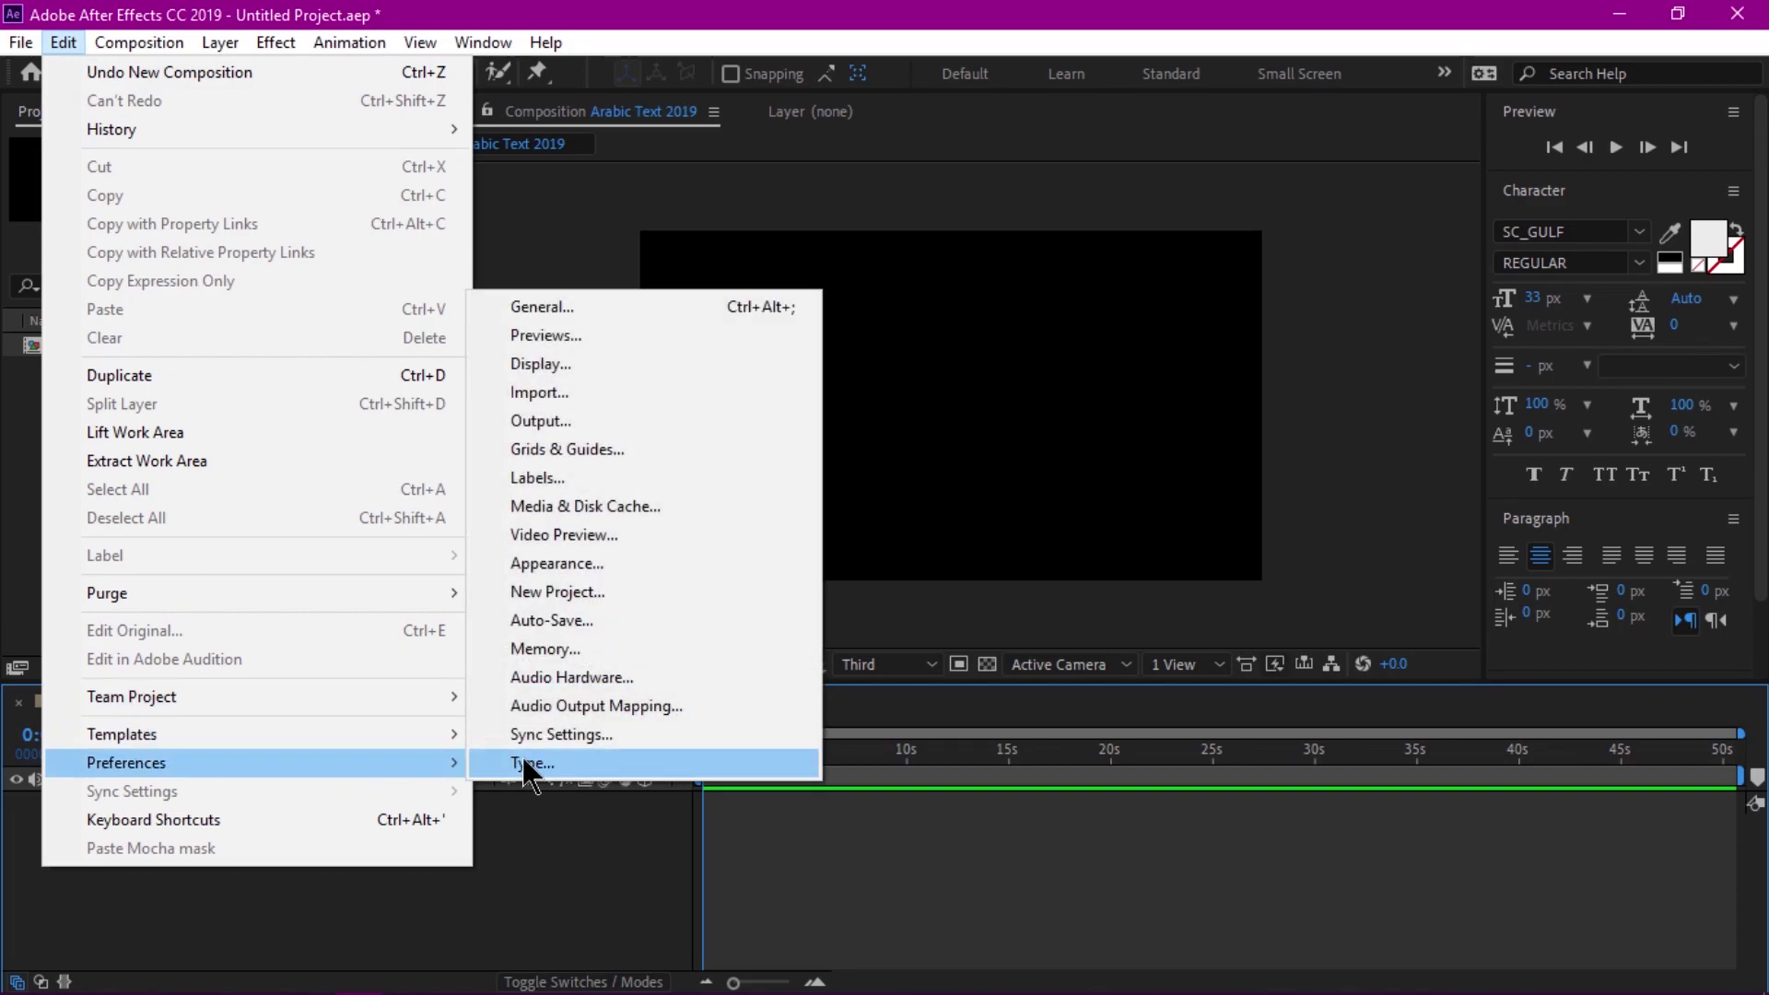
left_click(533, 764)
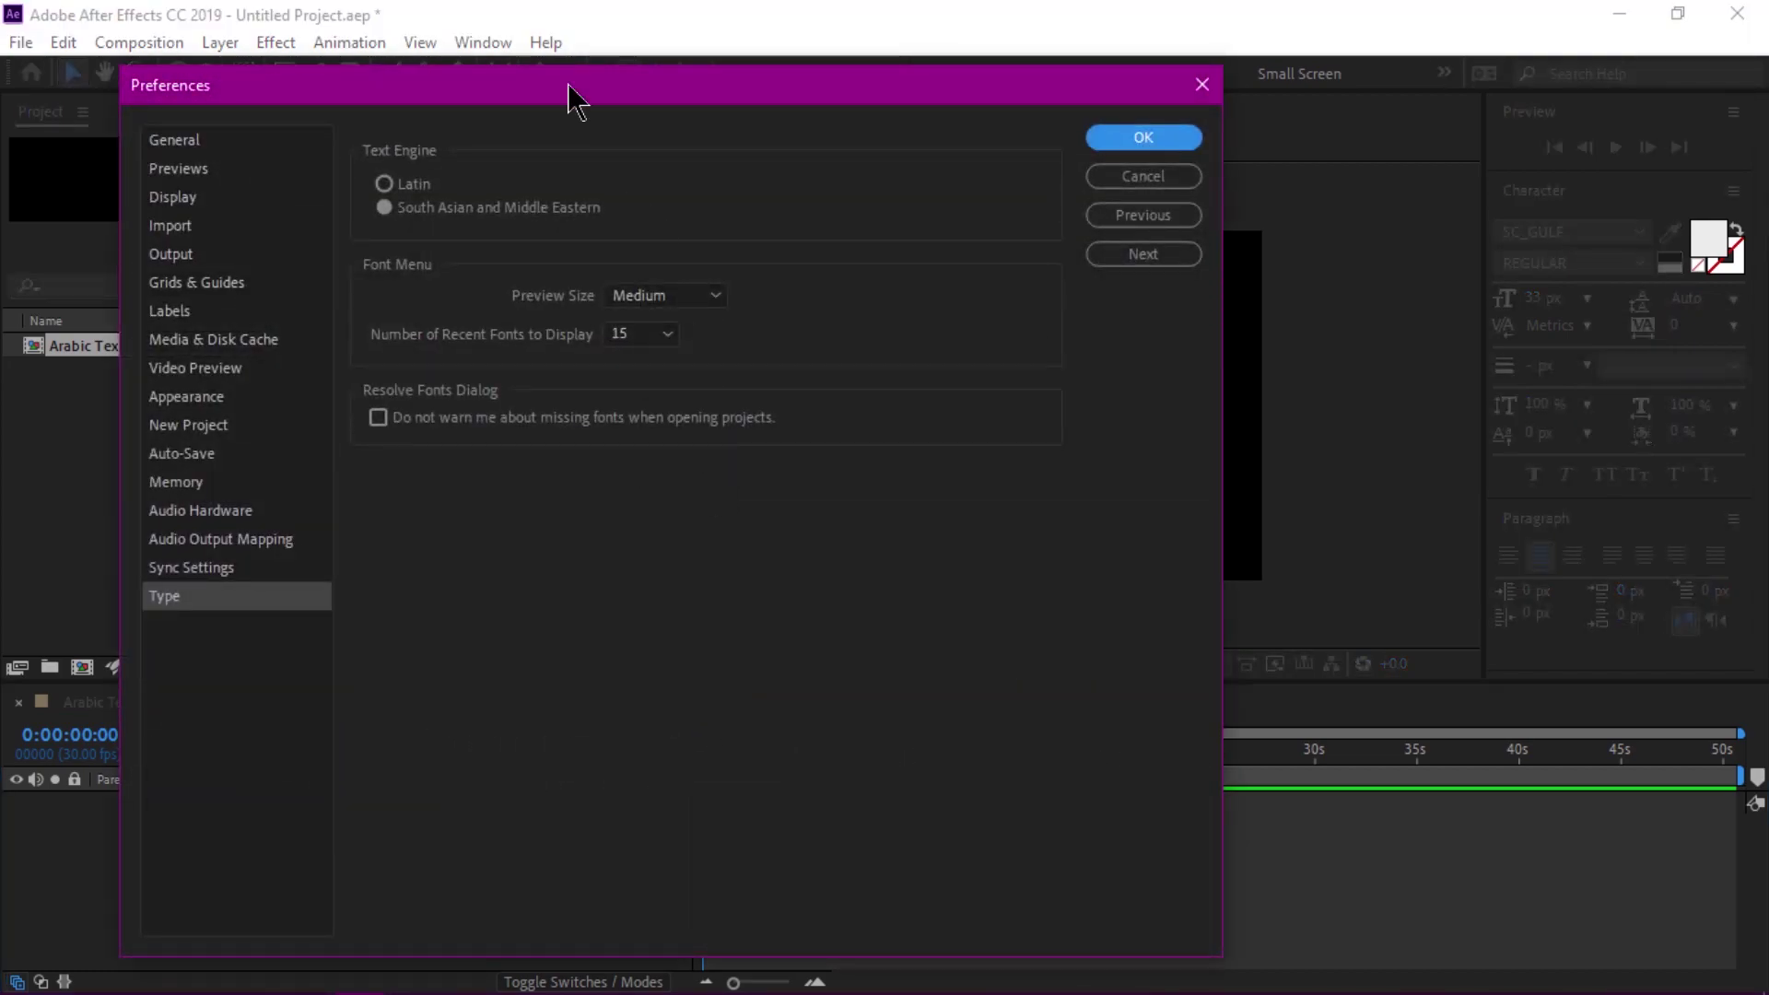
left_click_drag(357, 93, 426, 105)
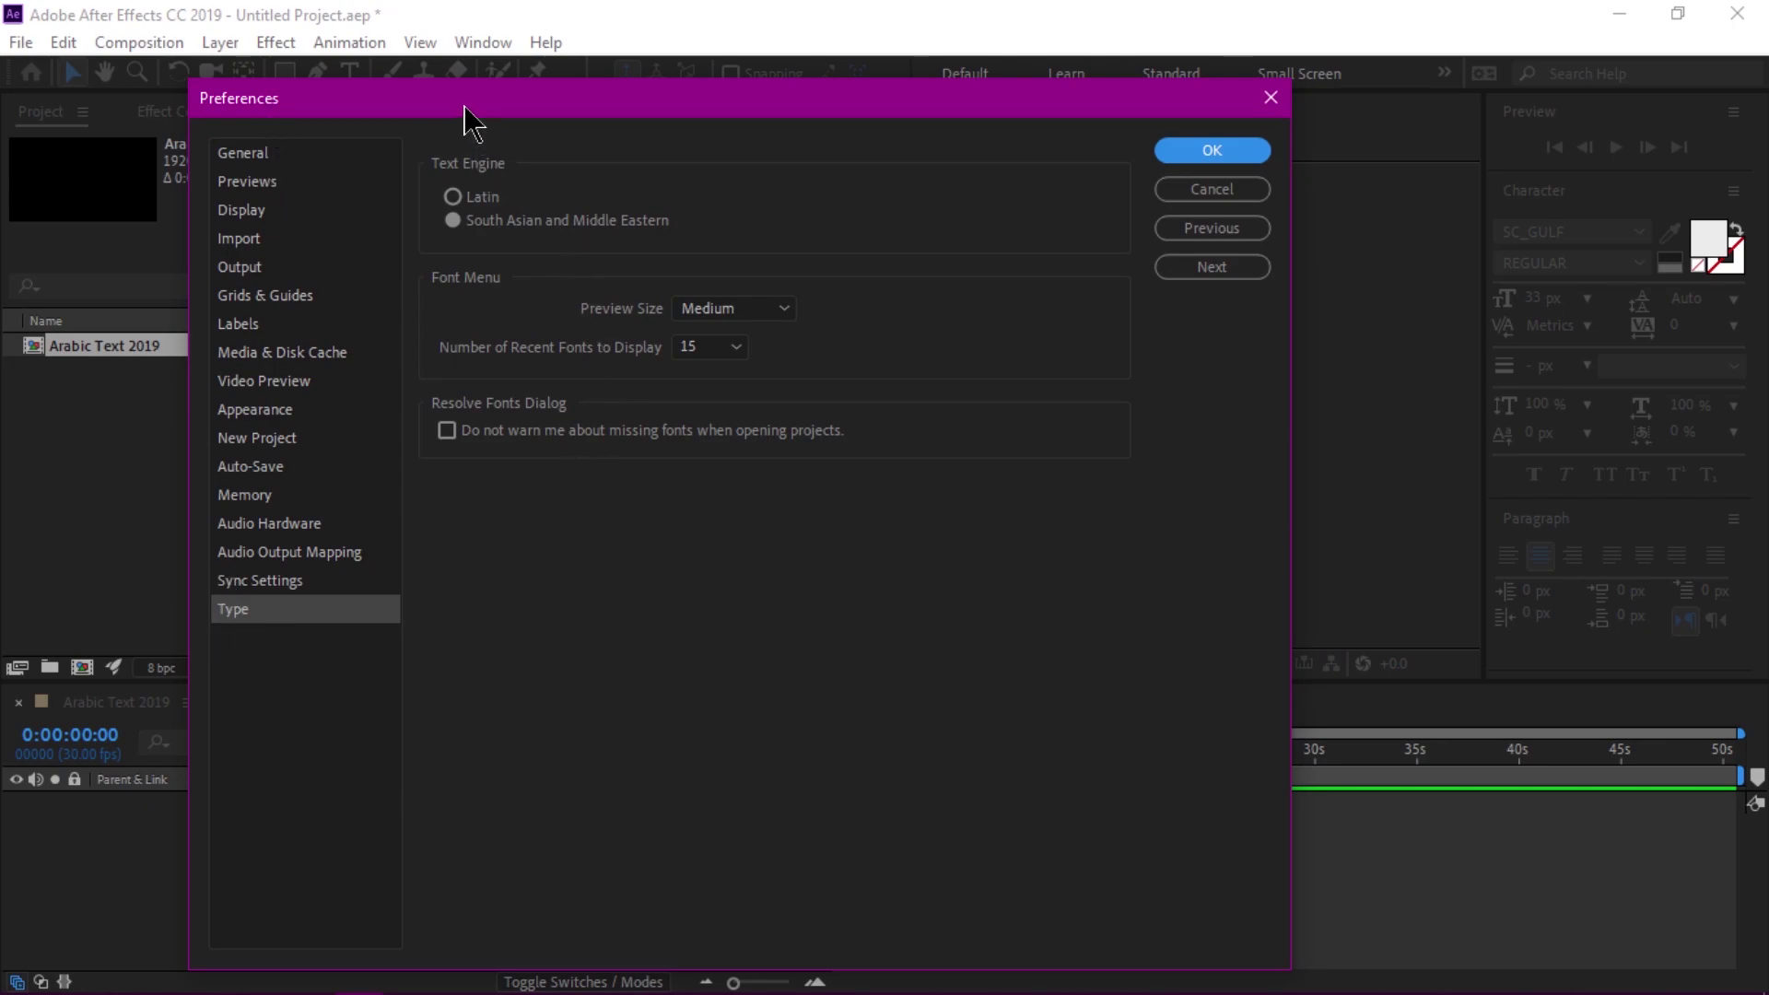
left_click_drag(465, 103, 435, 102)
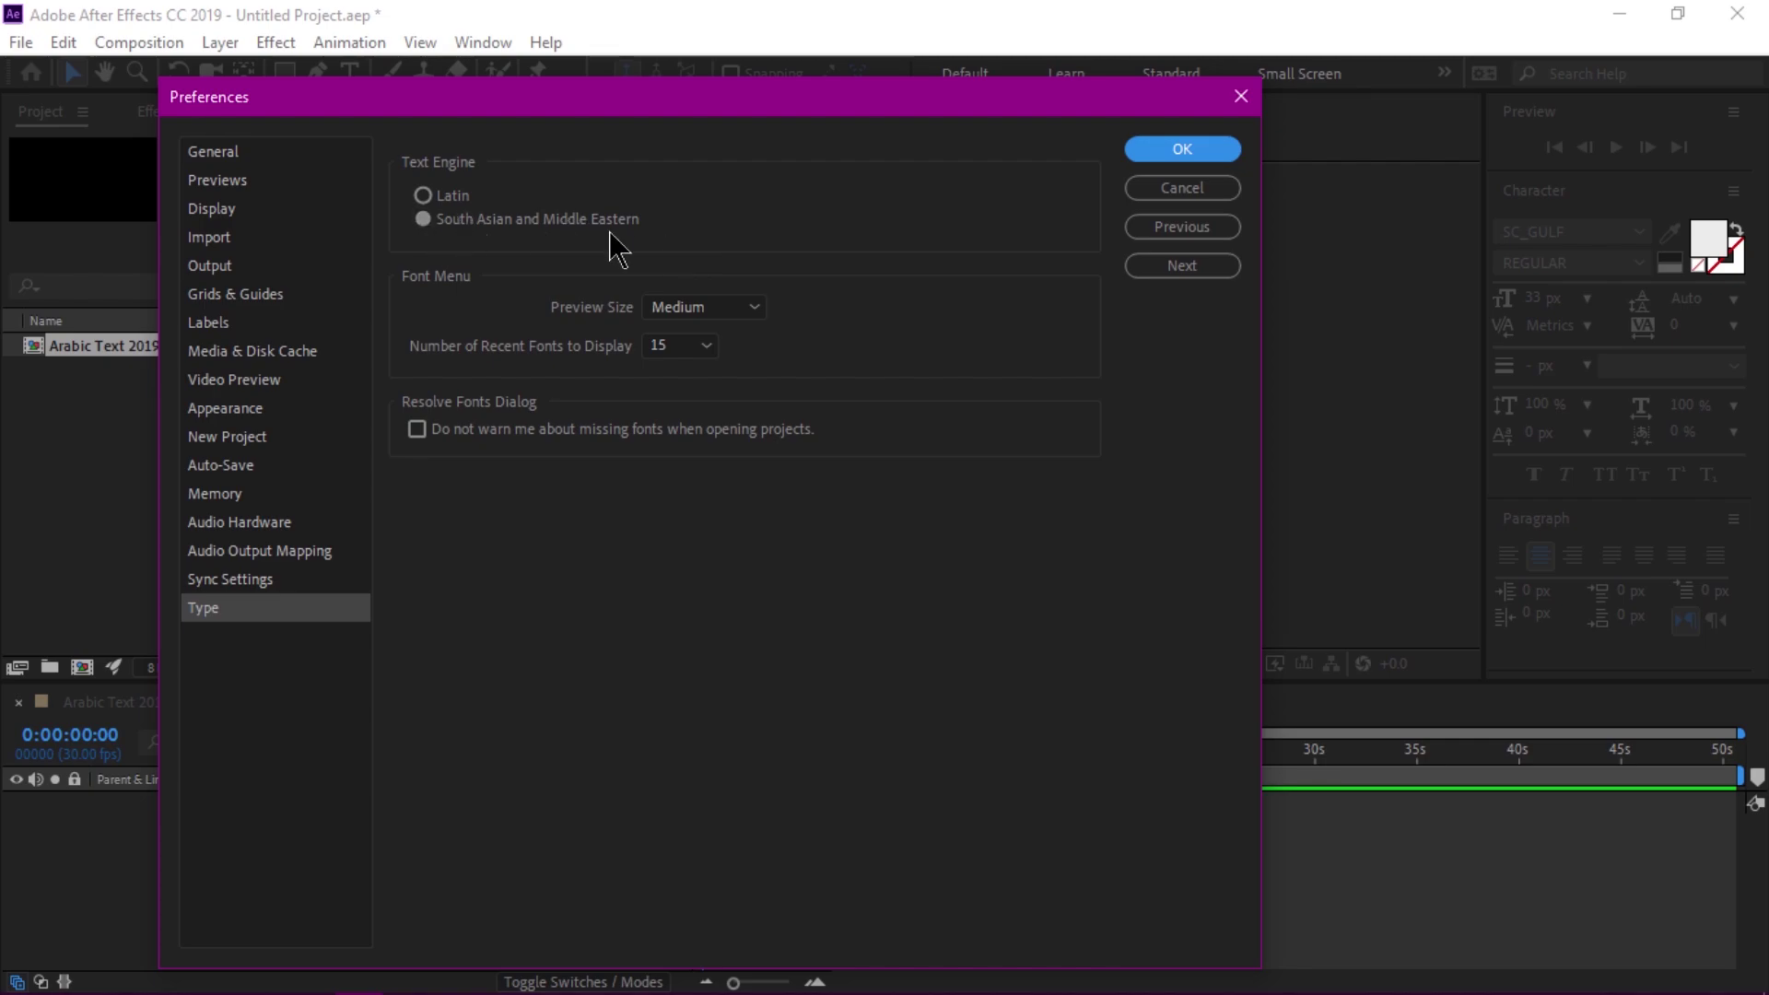
left_click(1182, 149)
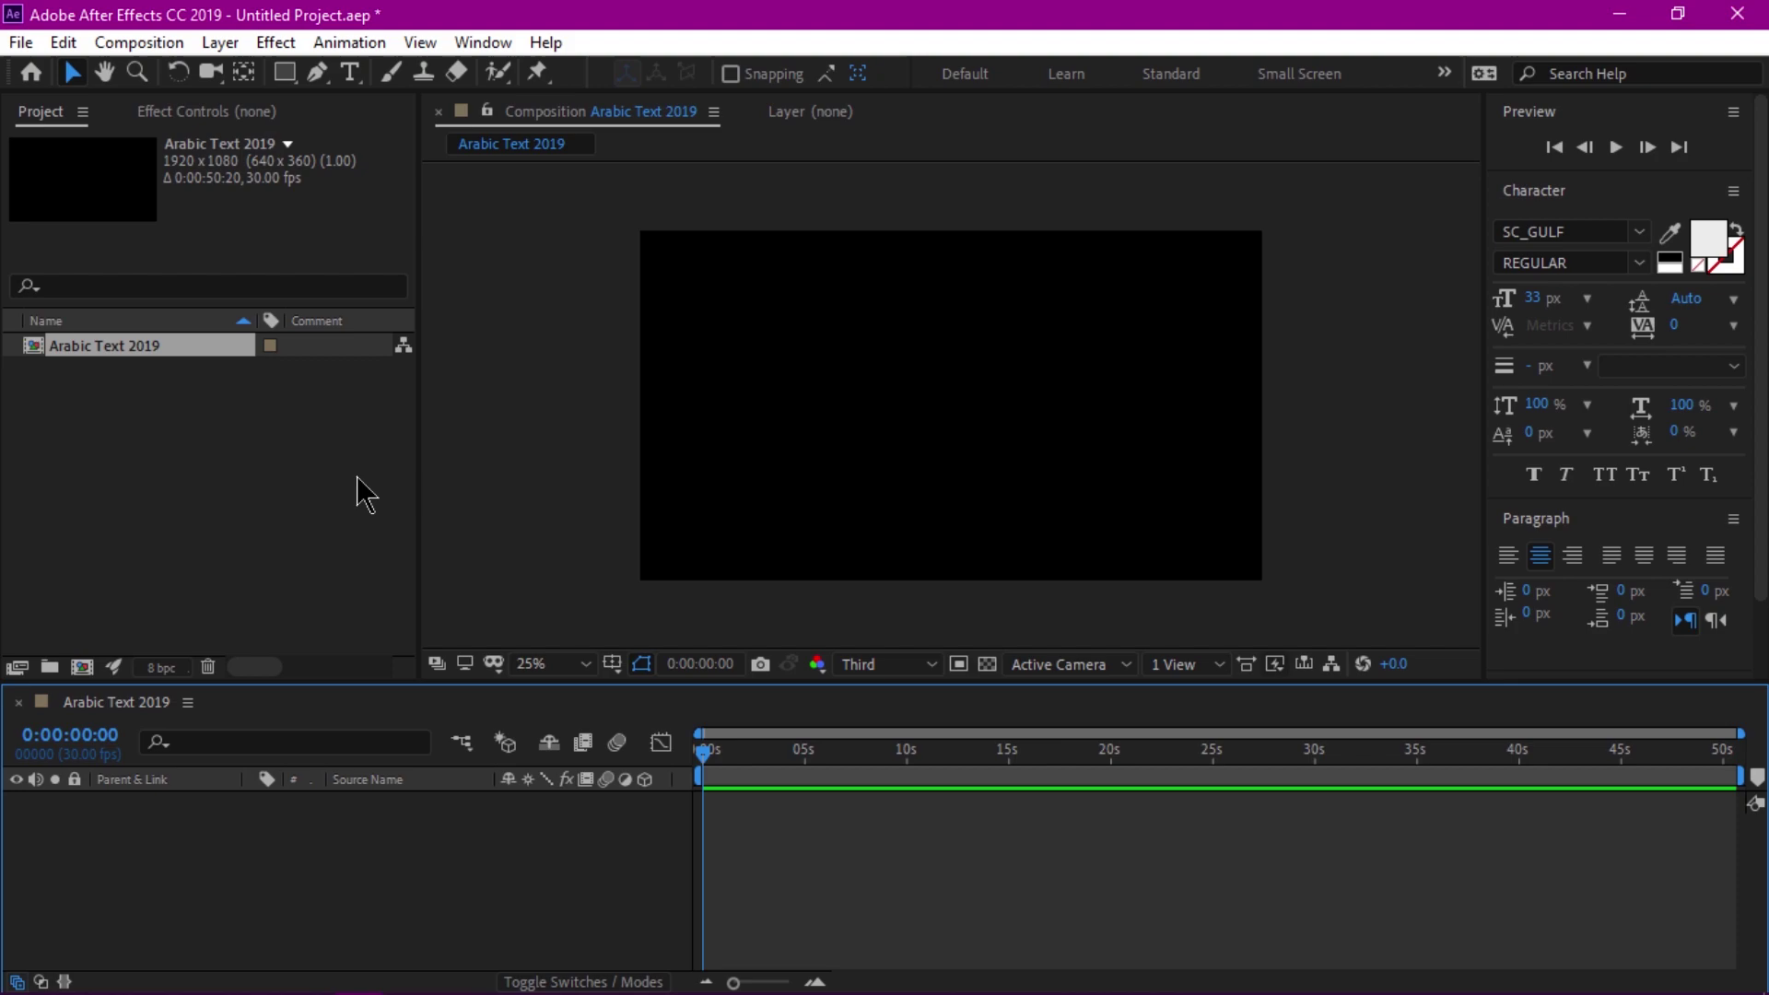
Step: Add a new empty text layer from the timeline's New > Text menu
right_click(292, 873)
mouse_move(347, 575)
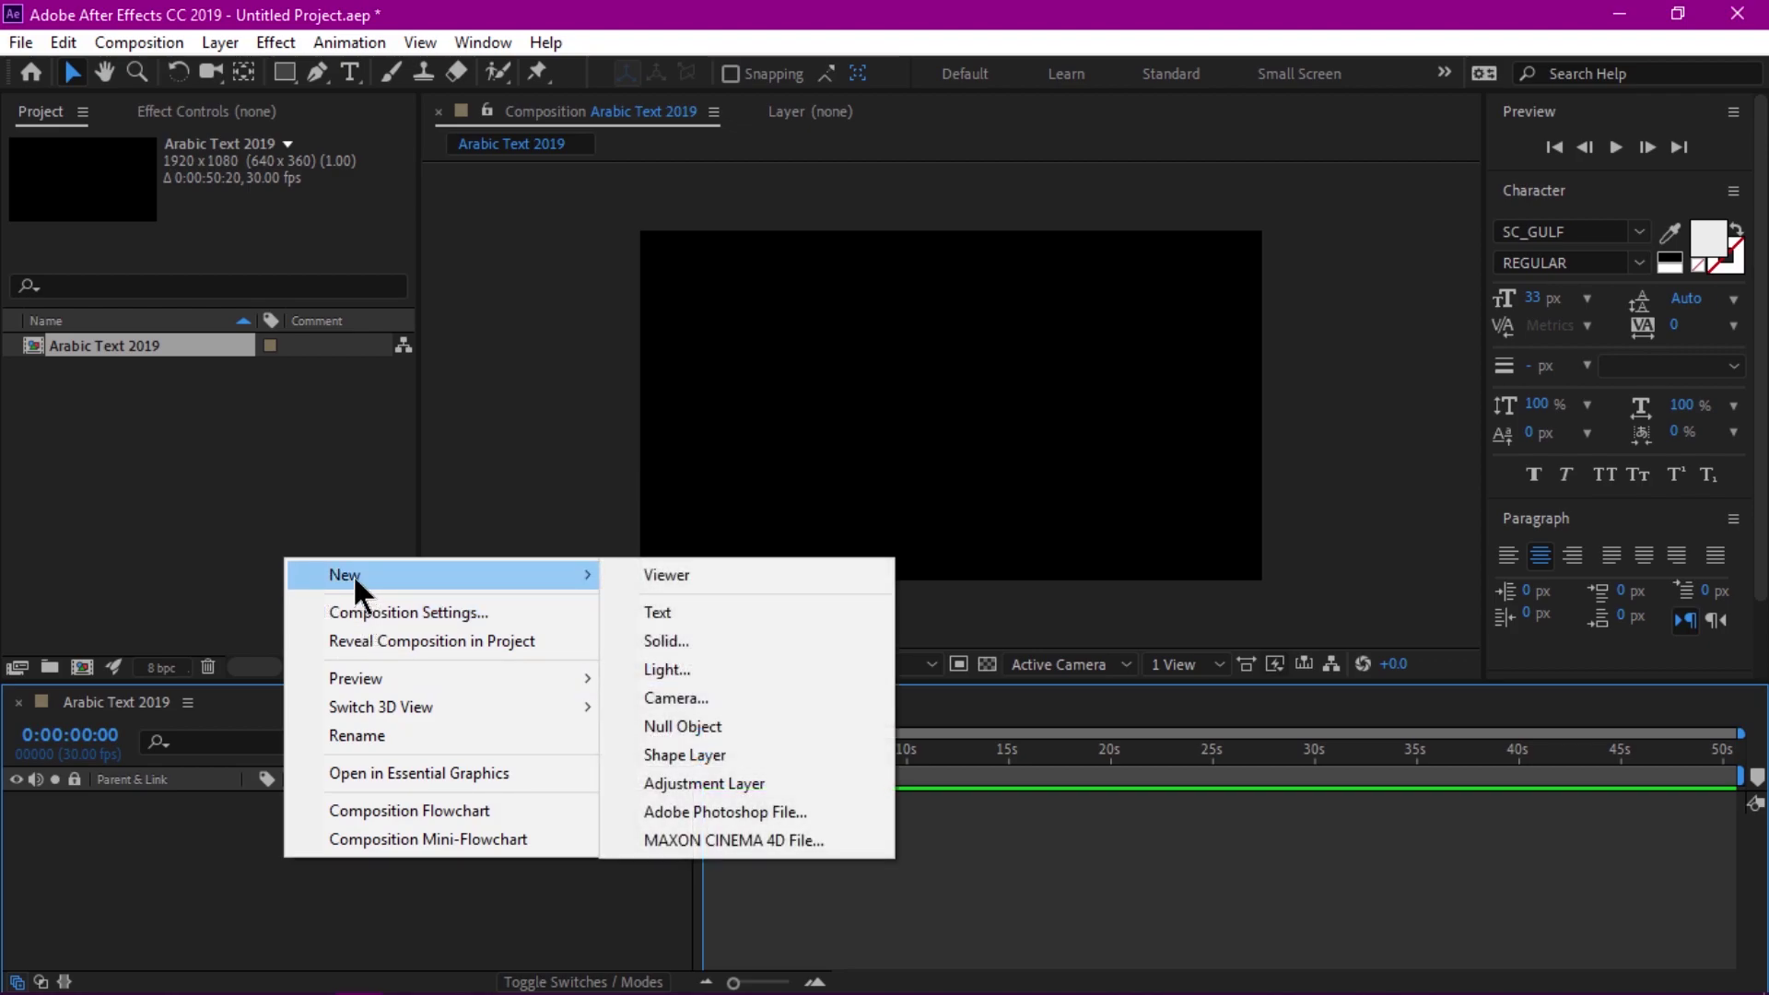
left_click(688, 613)
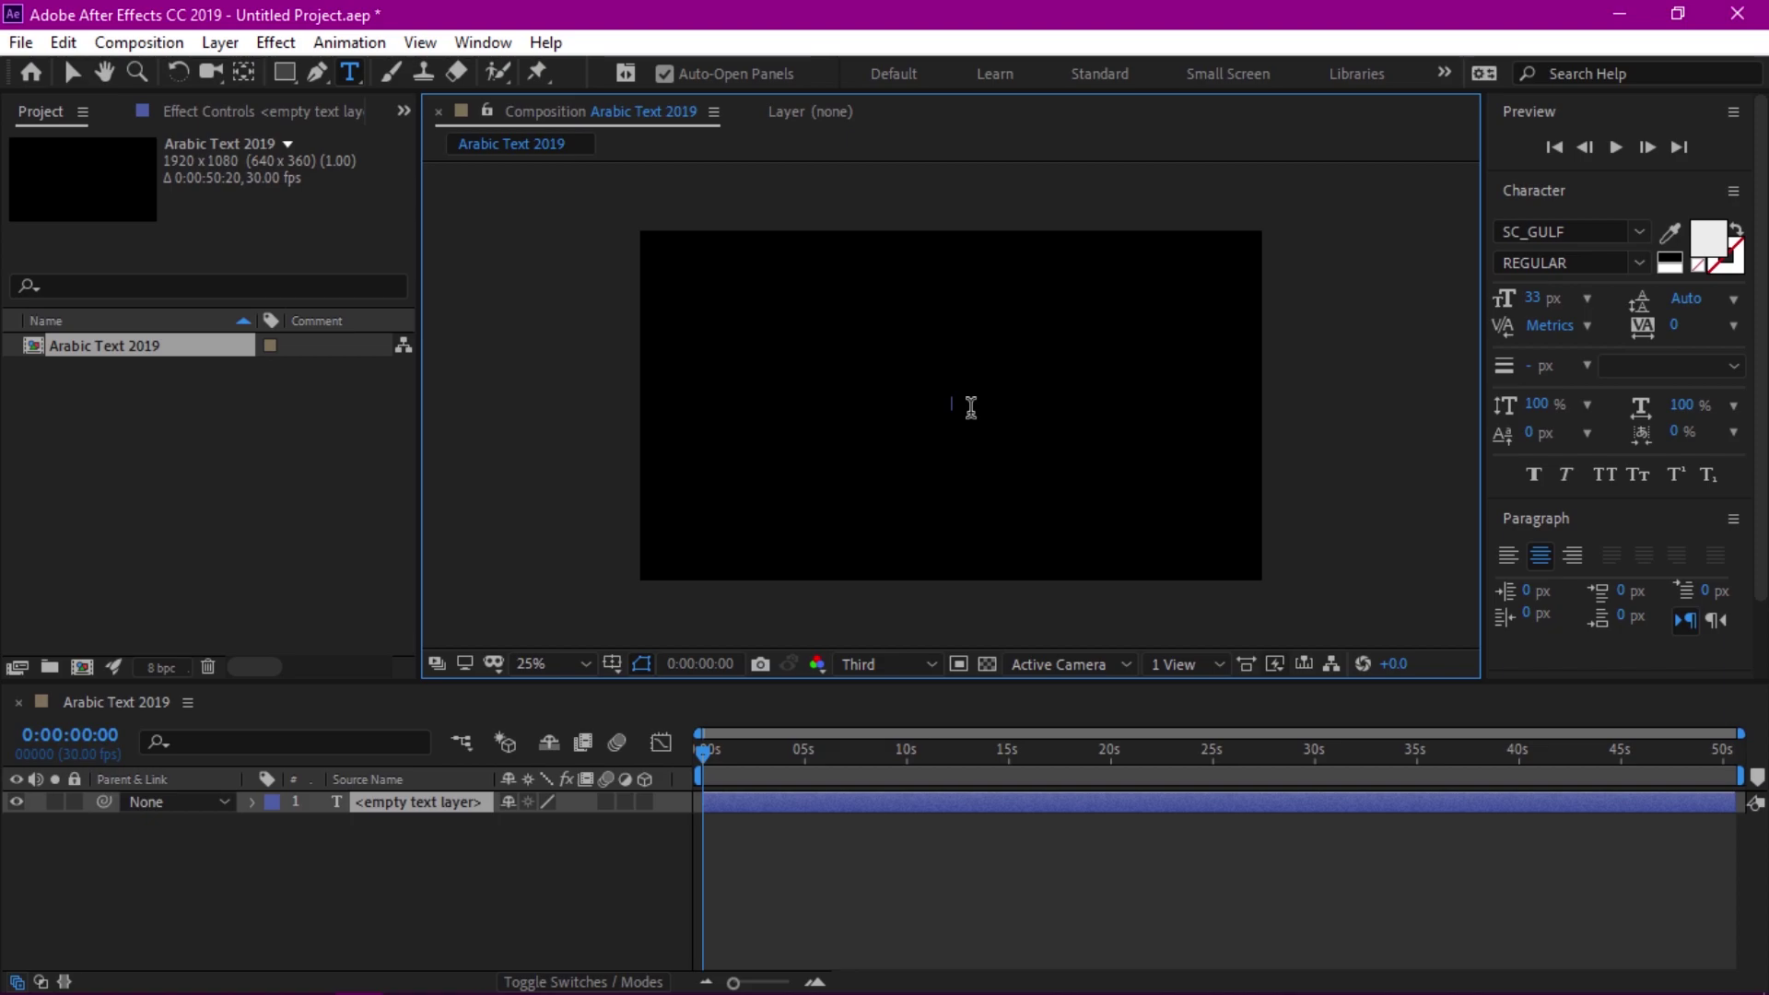
mouse_move(791, 976)
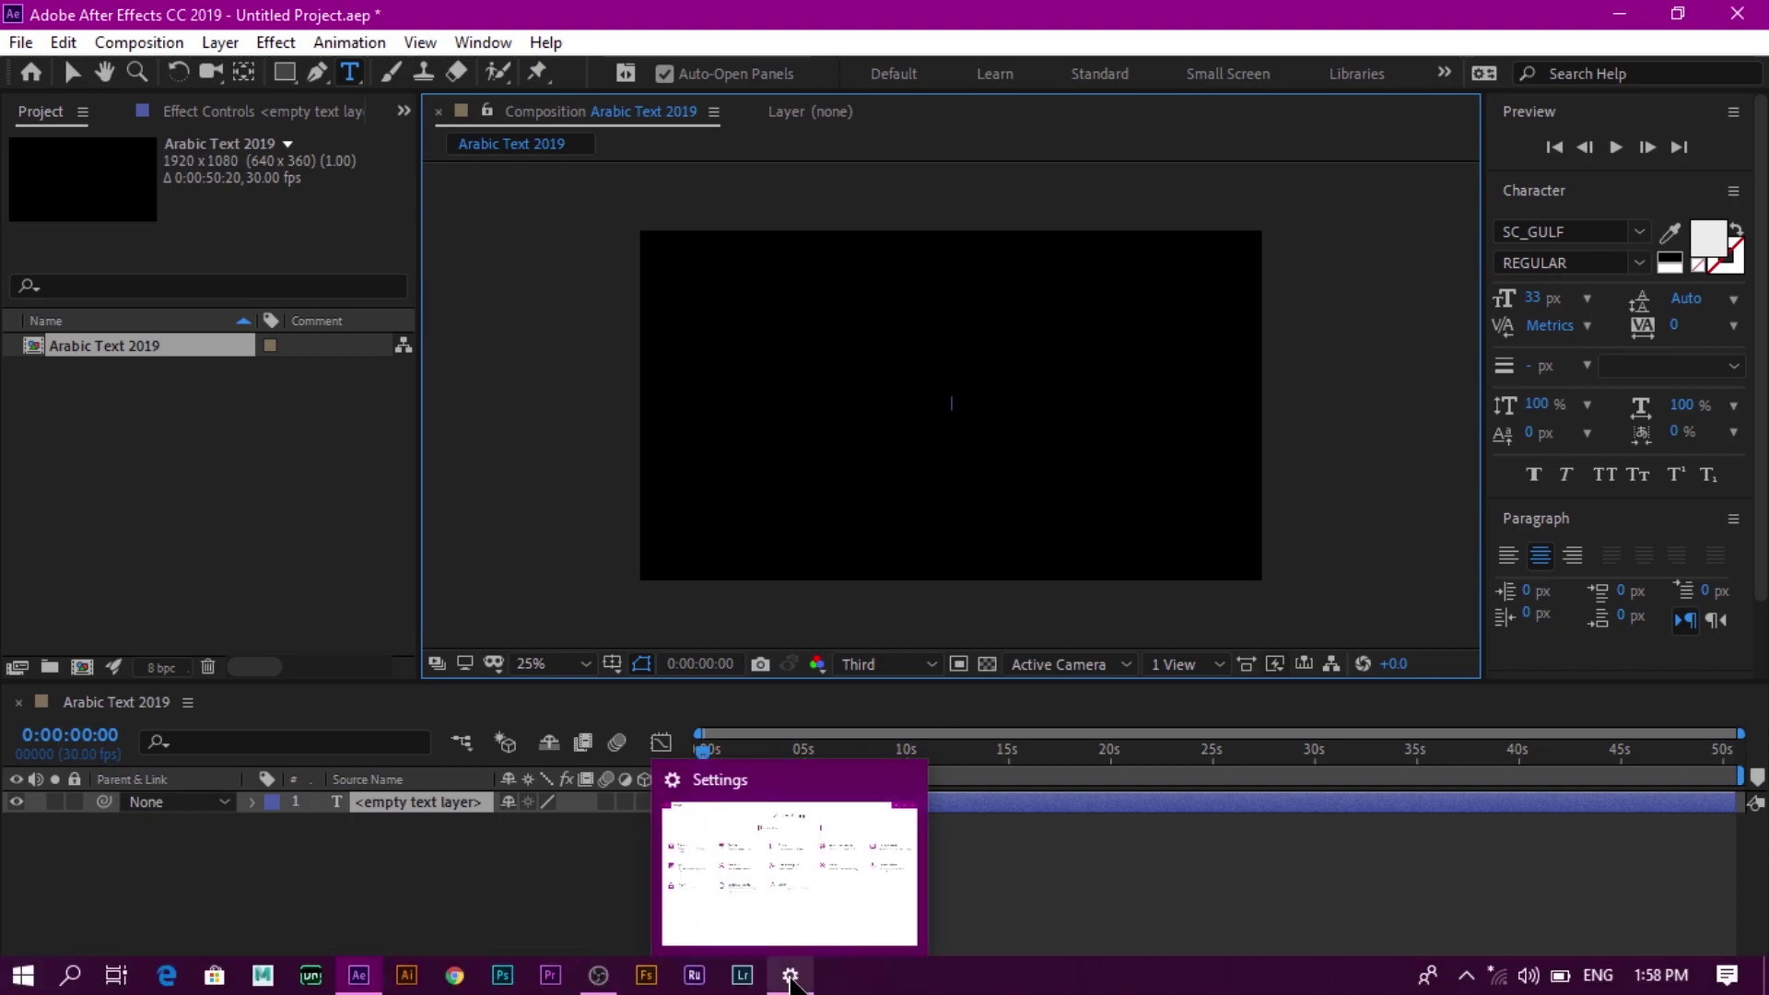
Step: Cancel adding a Windows language and switch keyboard input to Arabic (United Arab Emirates)
left_click(791, 977)
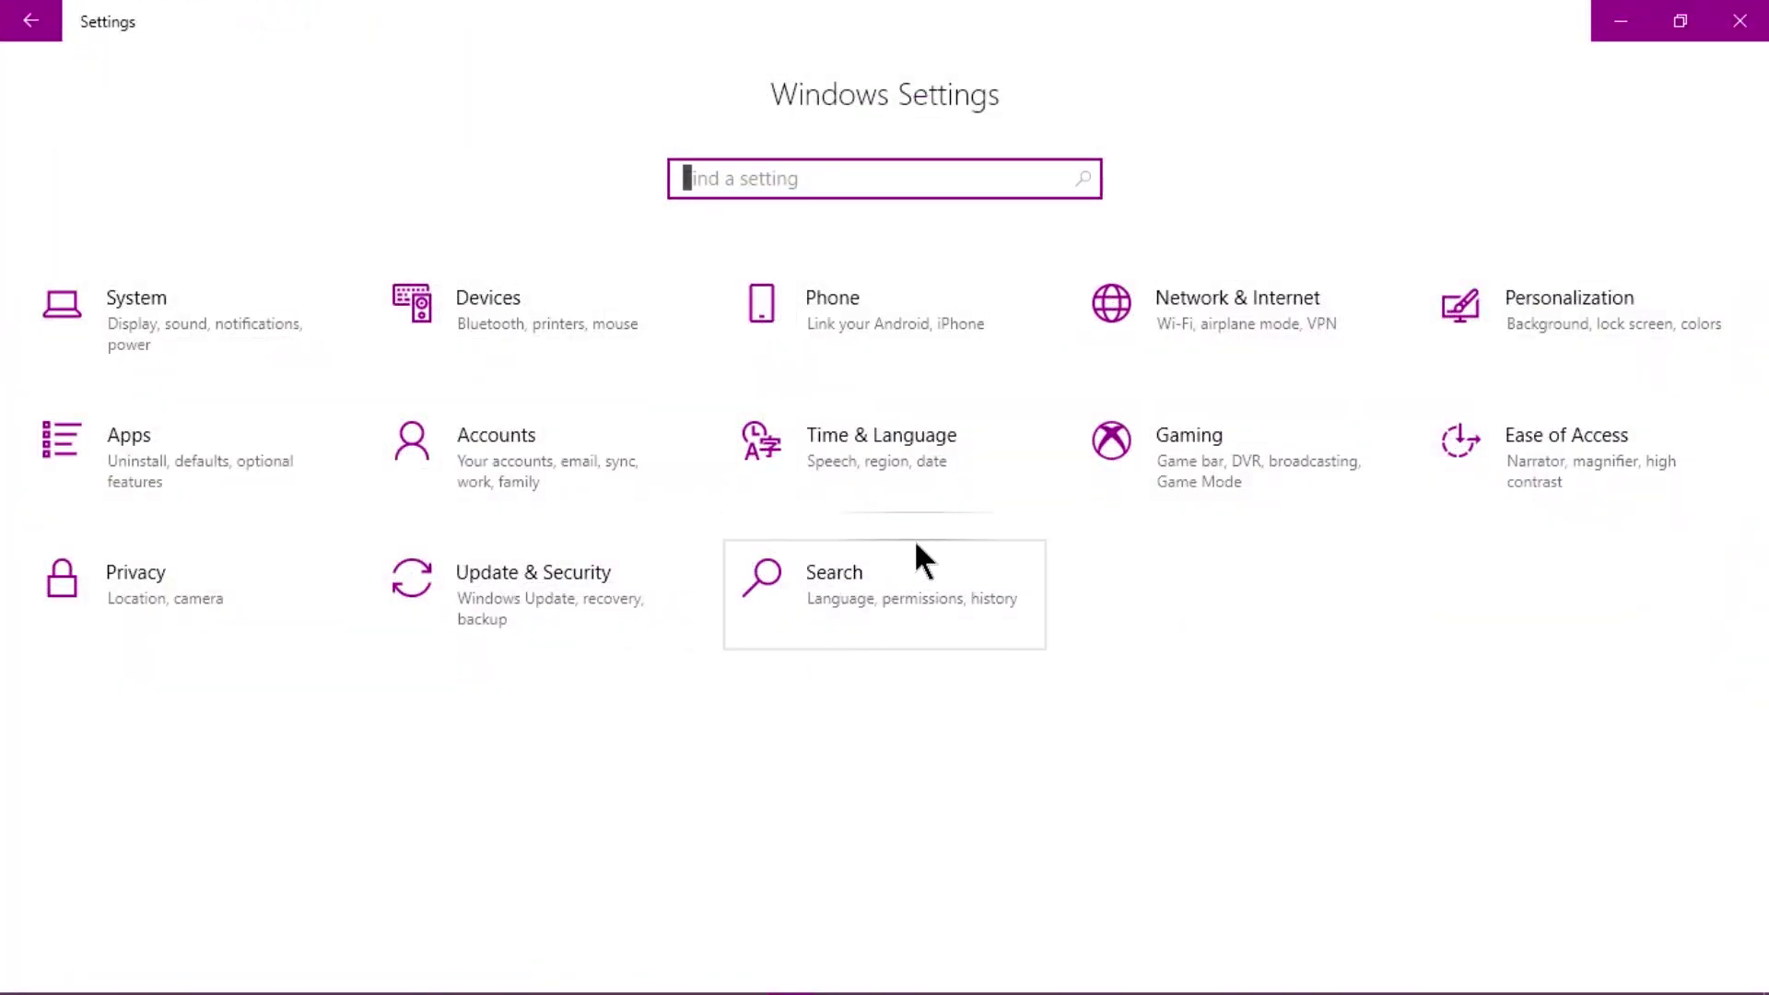
left_click(859, 461)
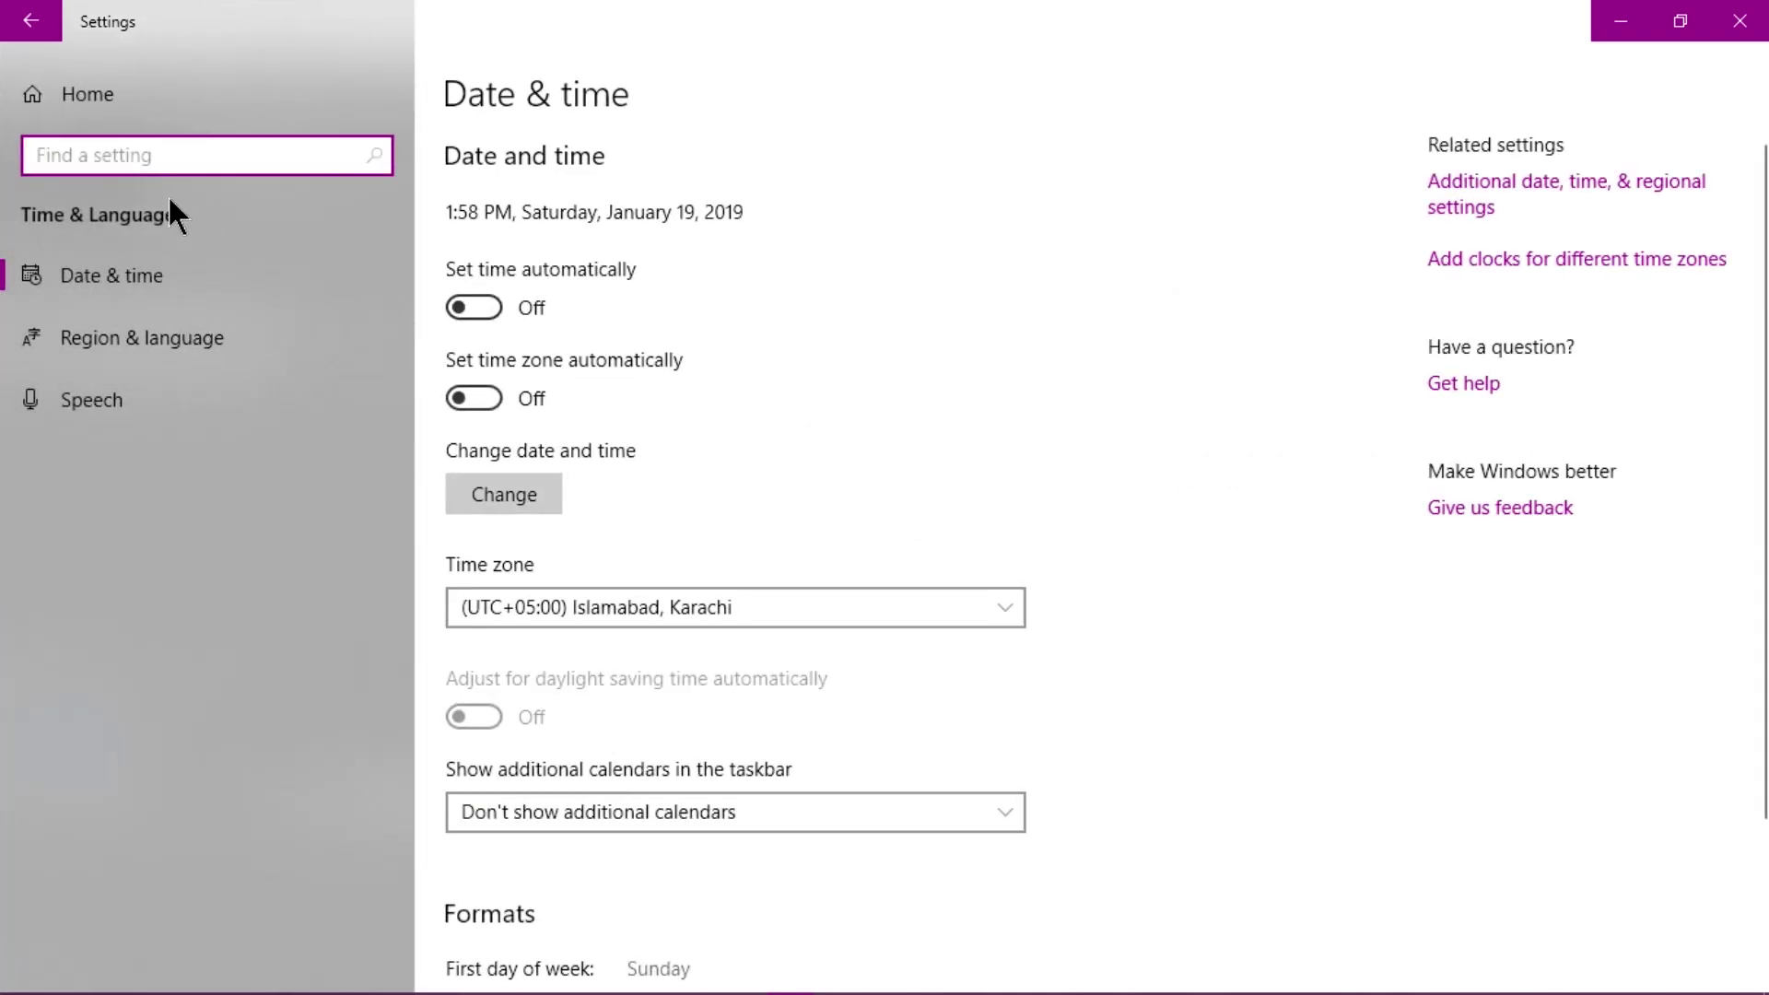
left_click(185, 348)
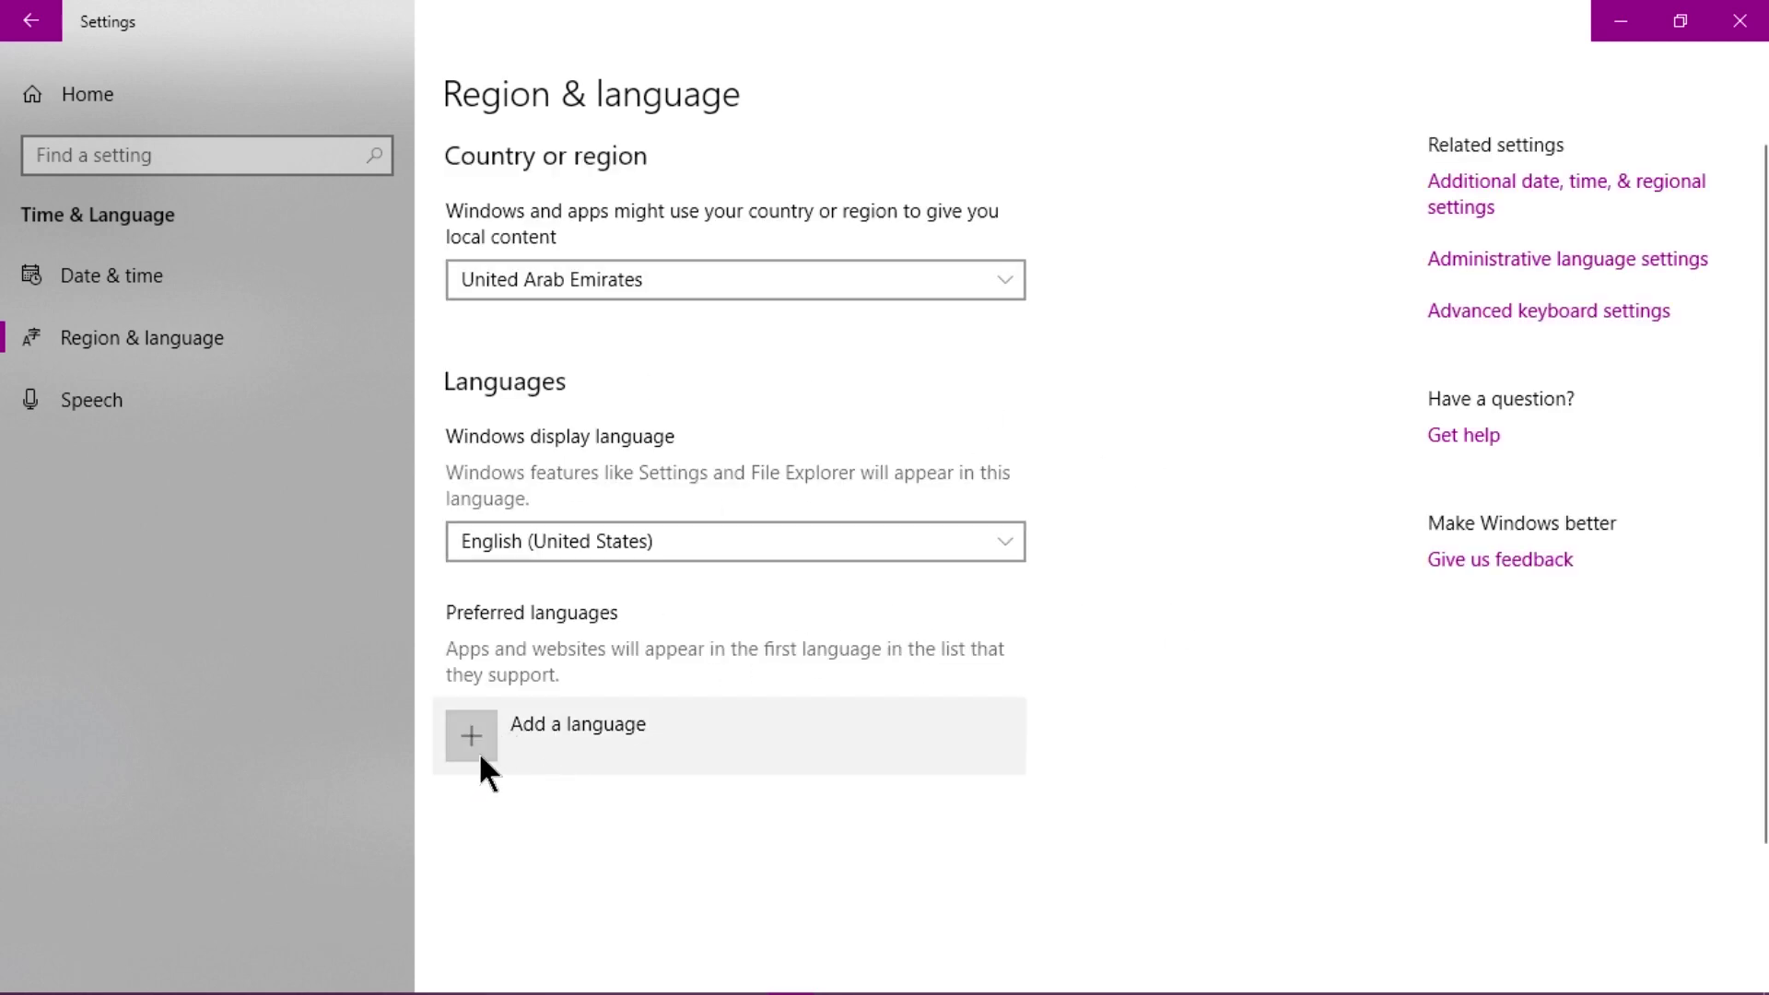
scroll(599, 739, "down", 2)
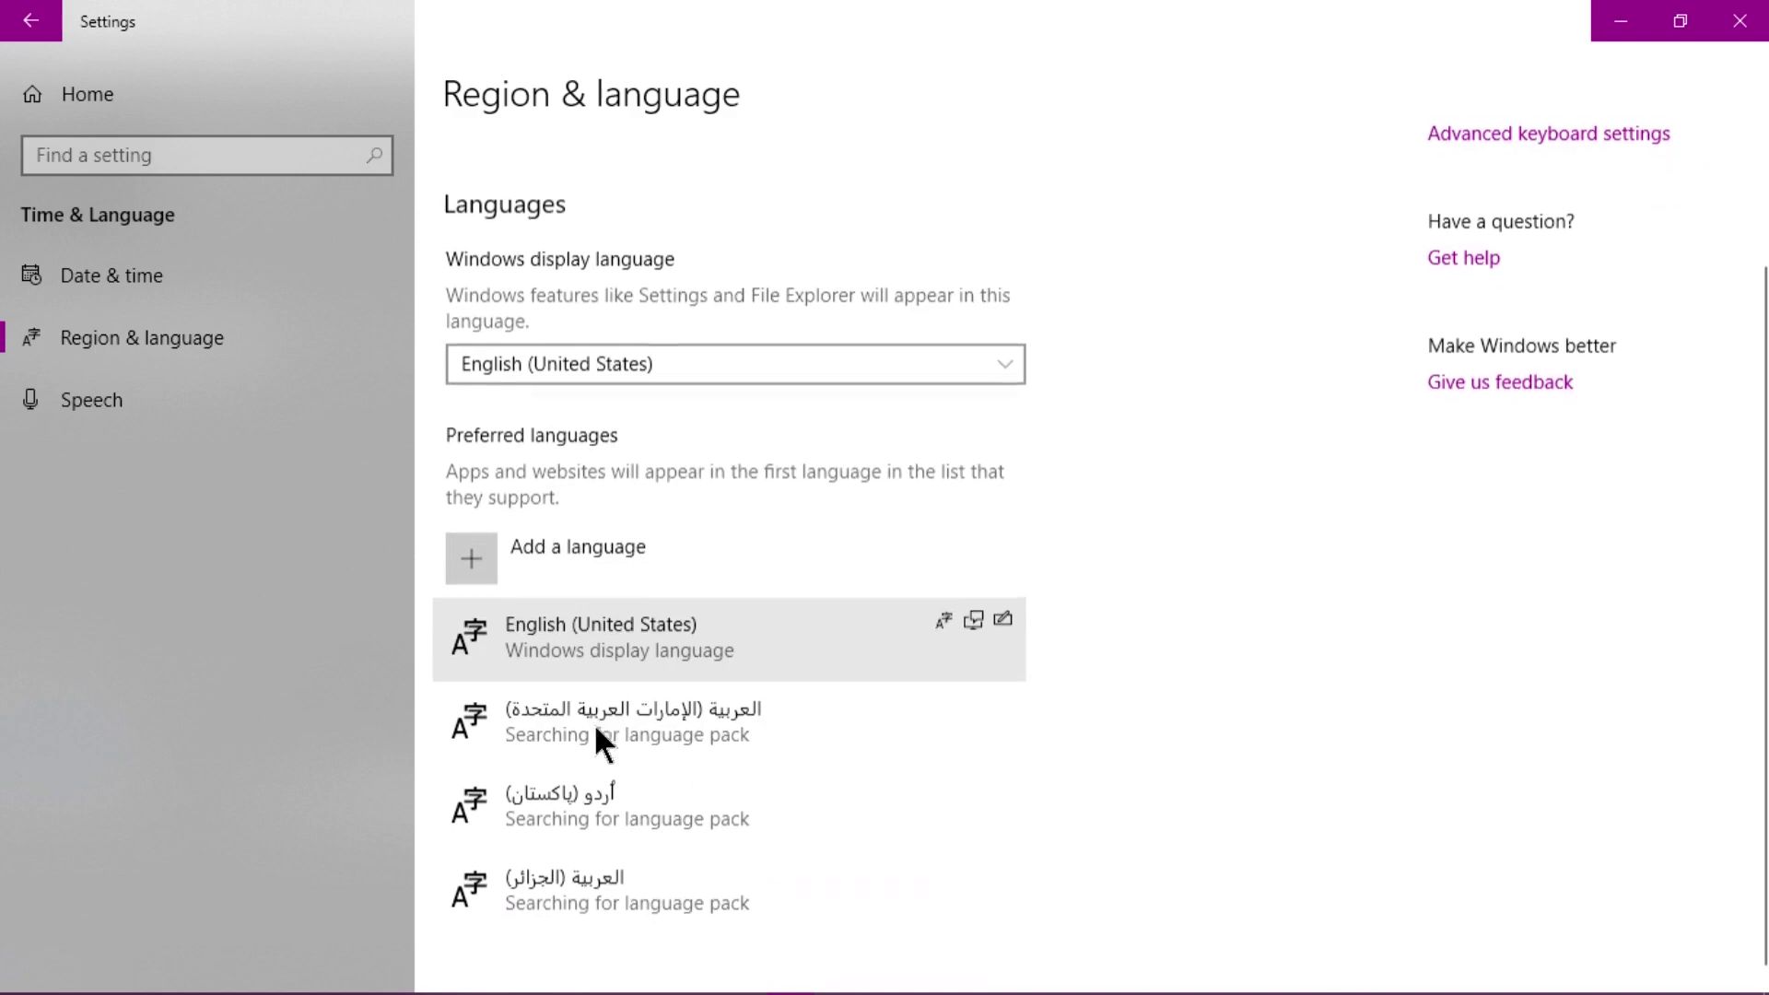
left_click(554, 537)
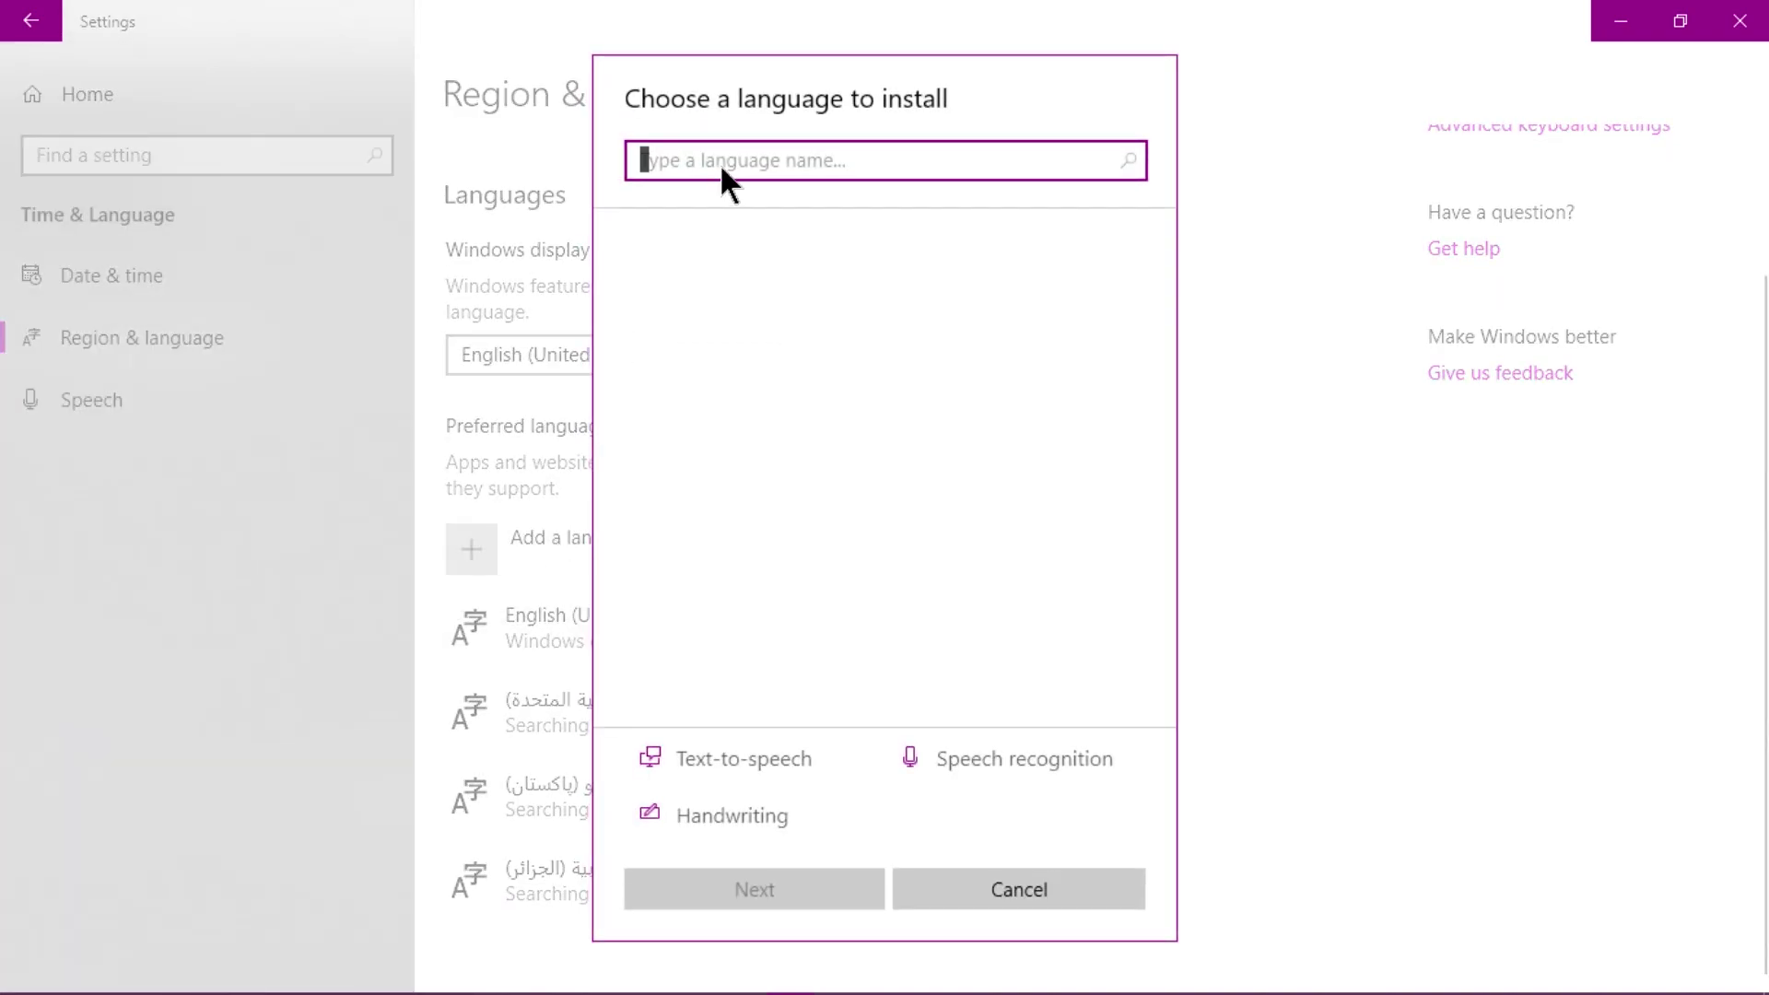
type("arabic")
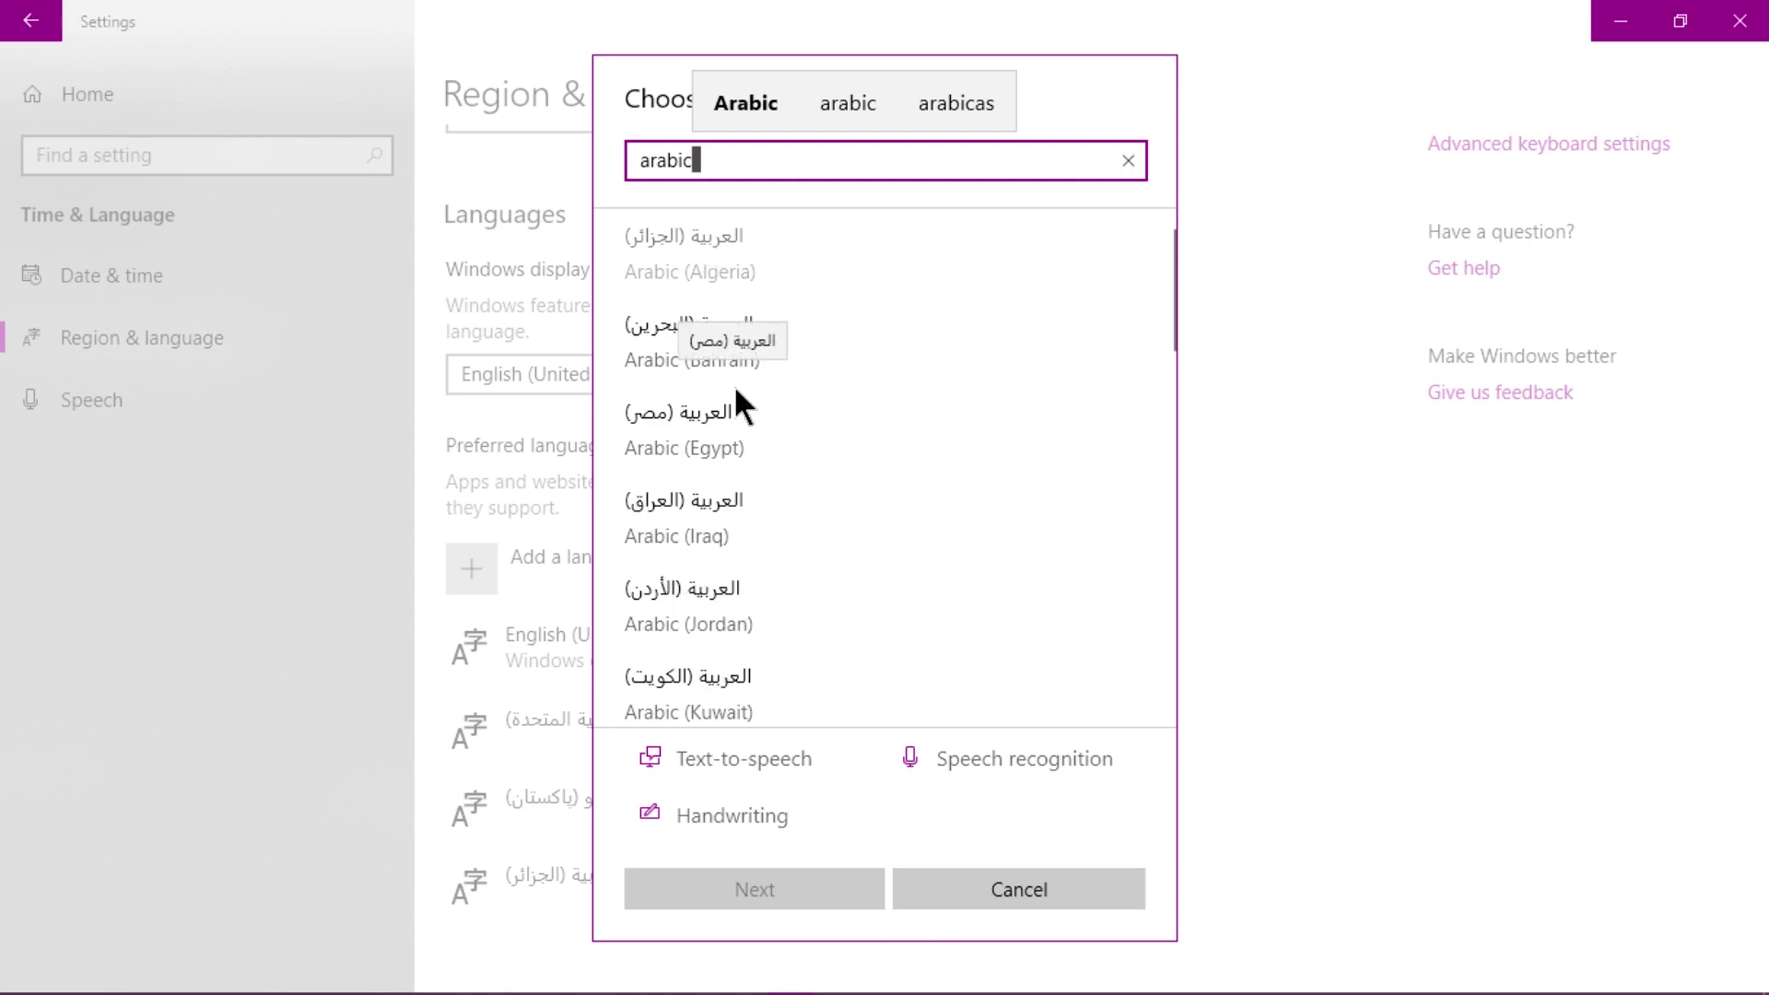
left_click(1019, 888)
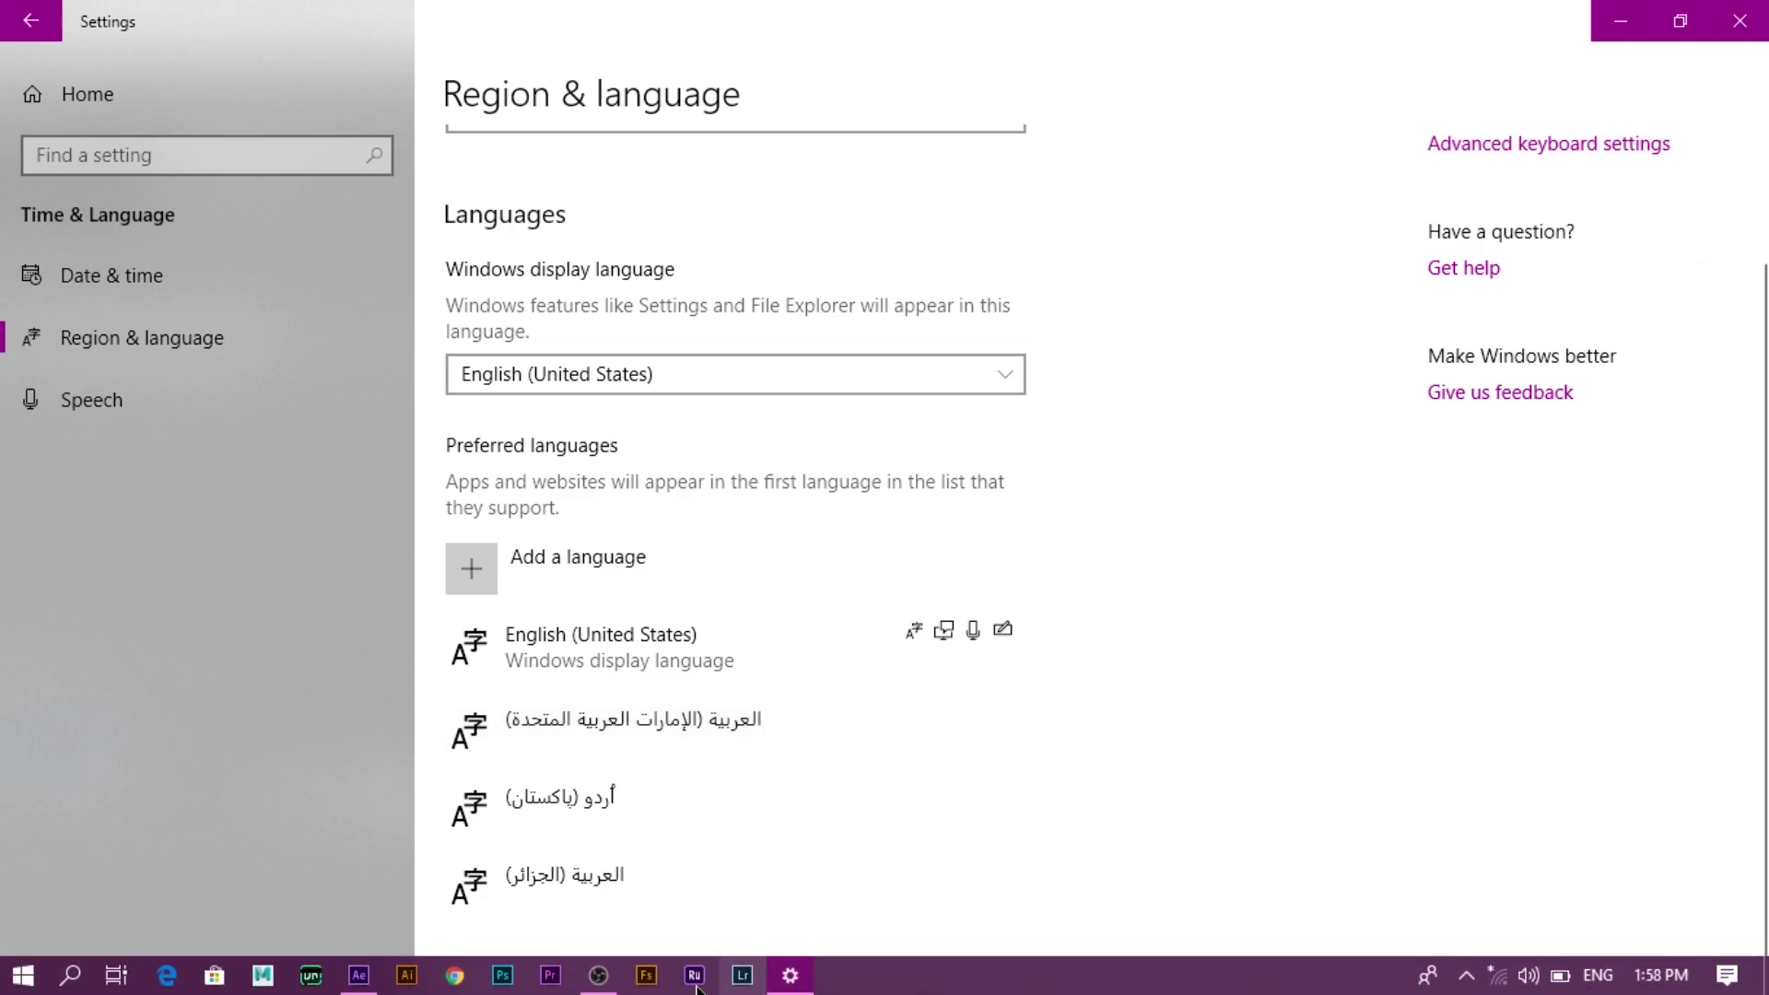
mouse_move(885, 975)
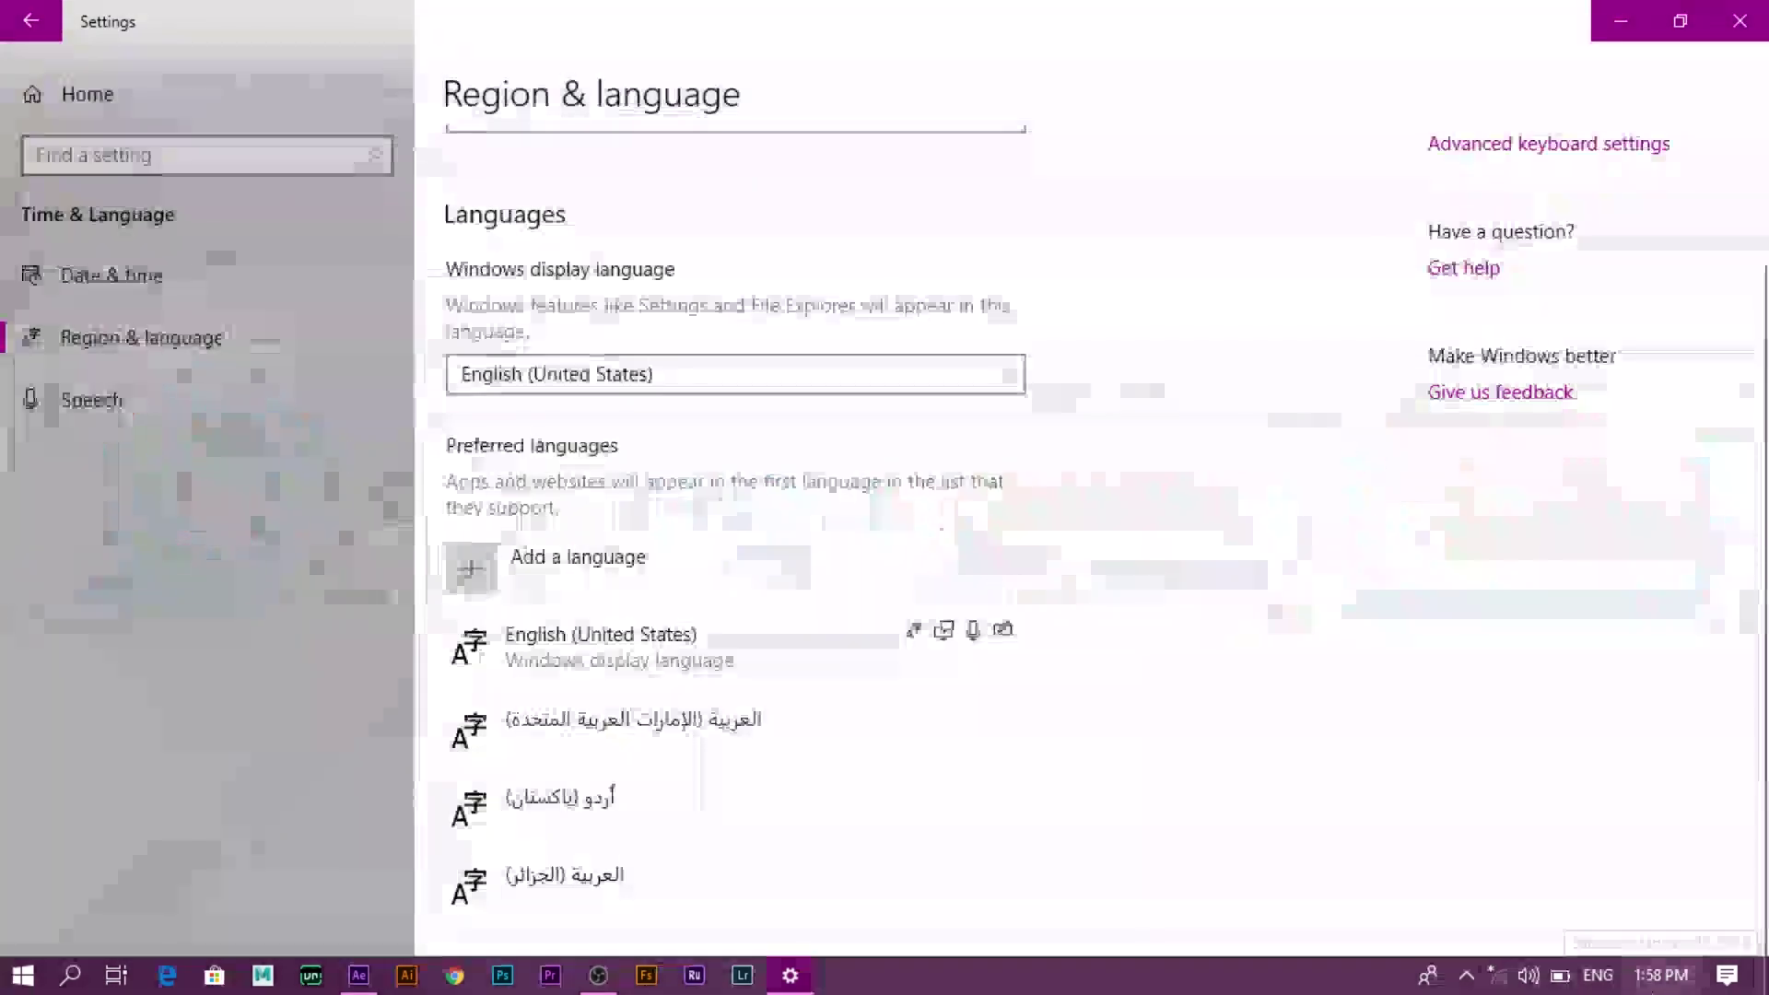
left_click(1599, 975)
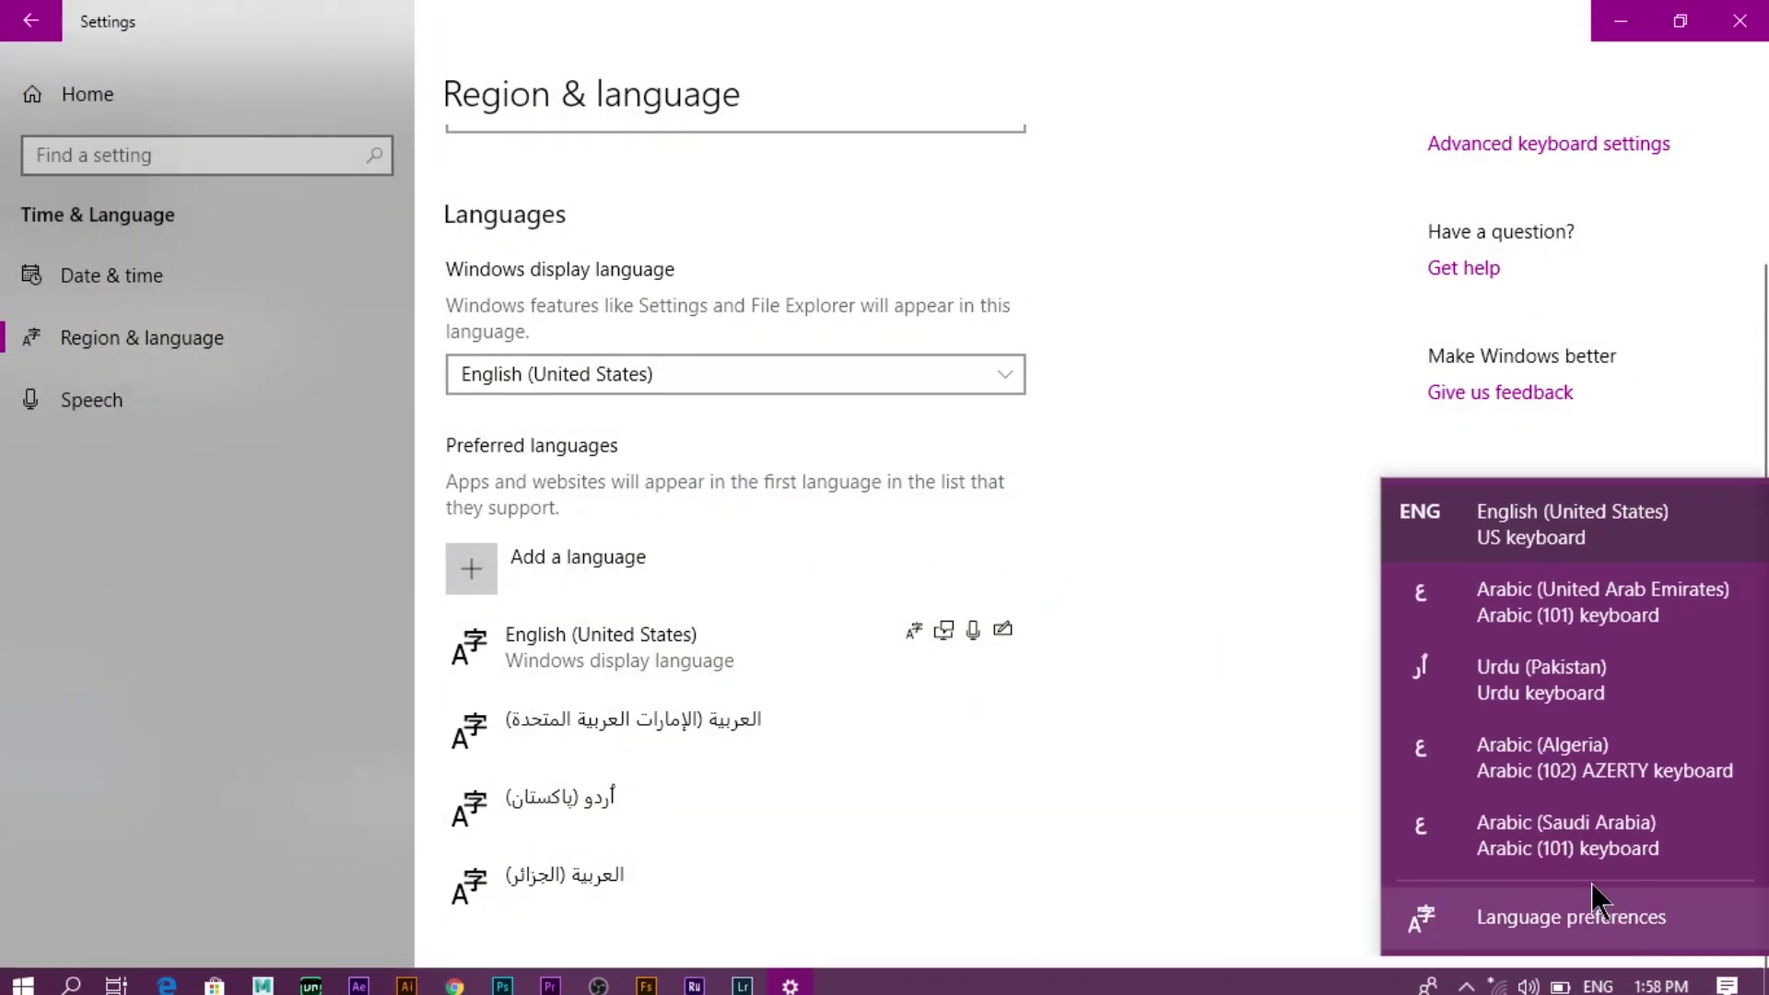
left_click(1517, 618)
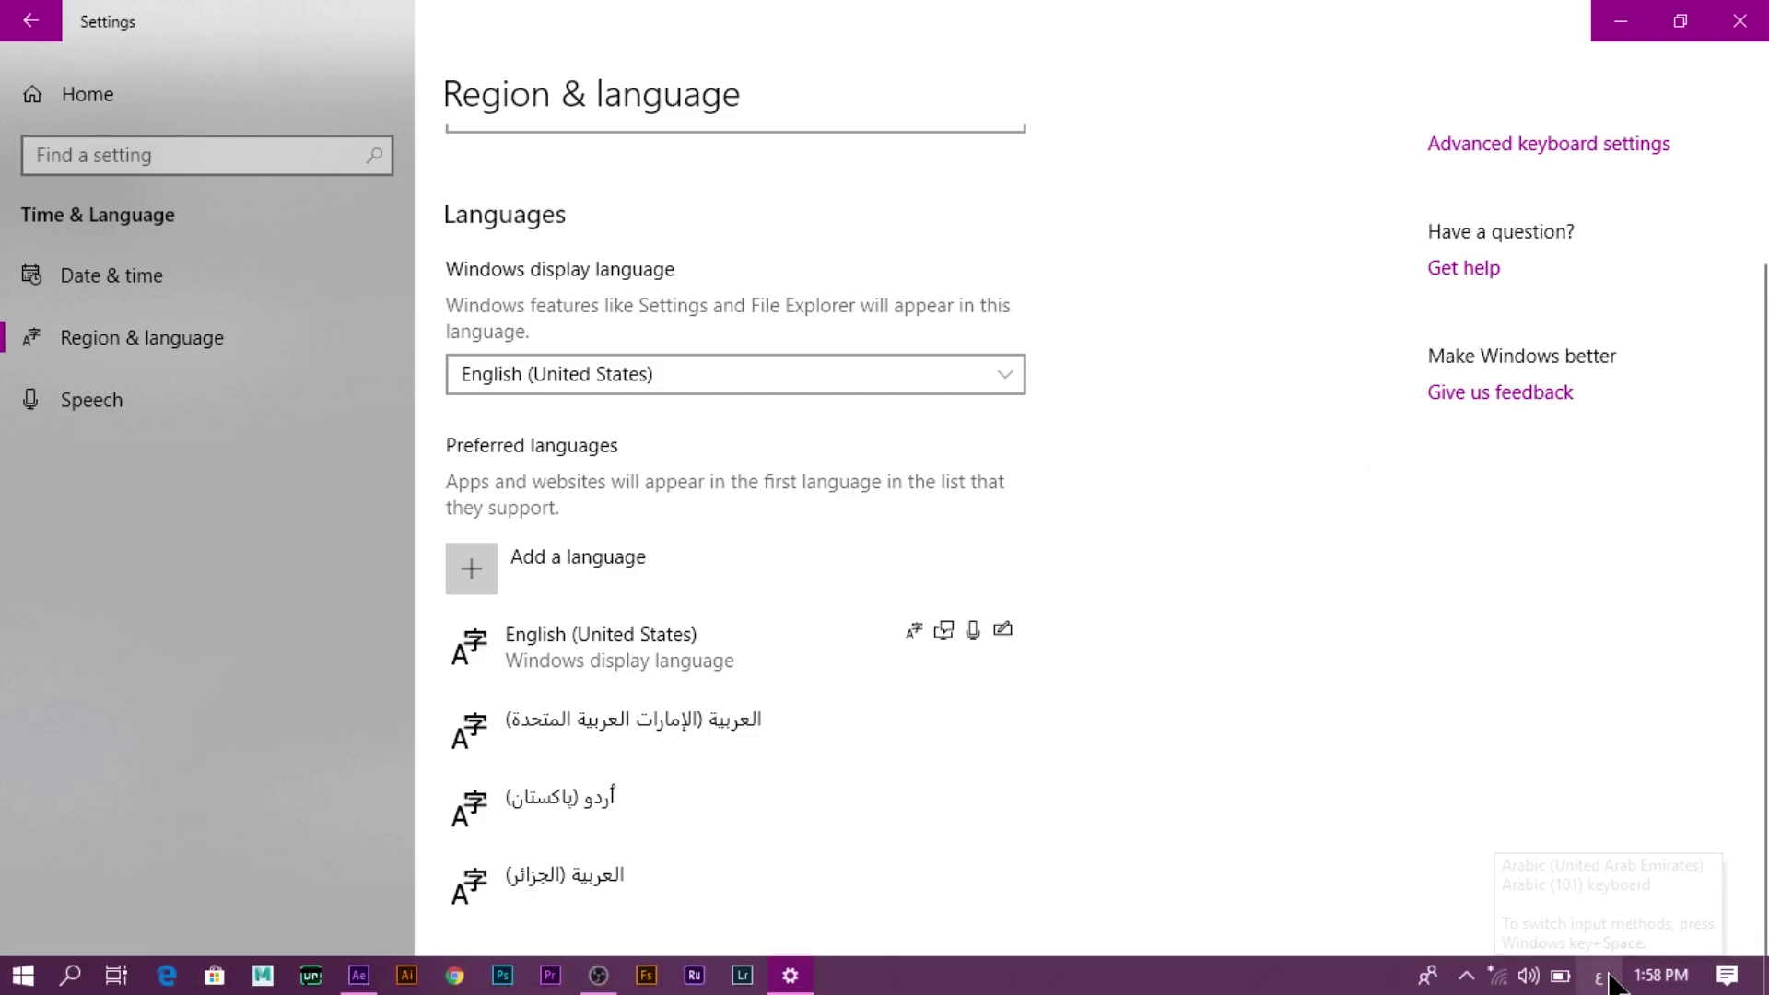
left_click(358, 976)
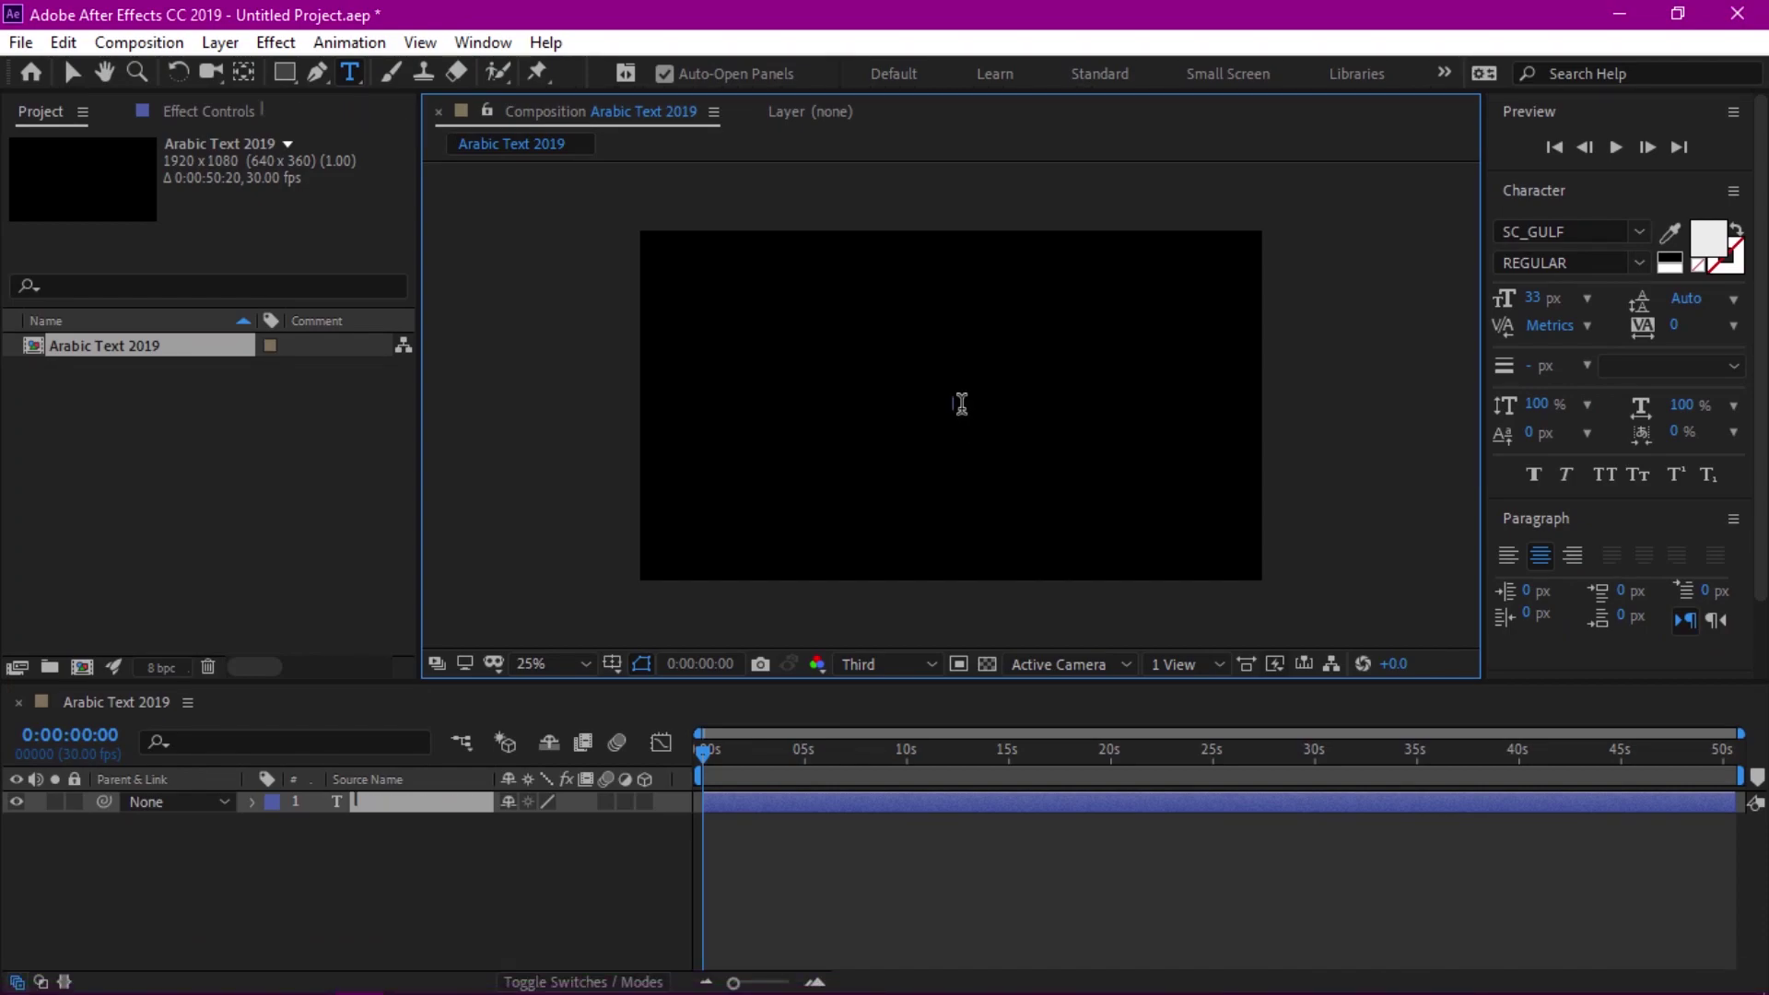
type("اسلا")
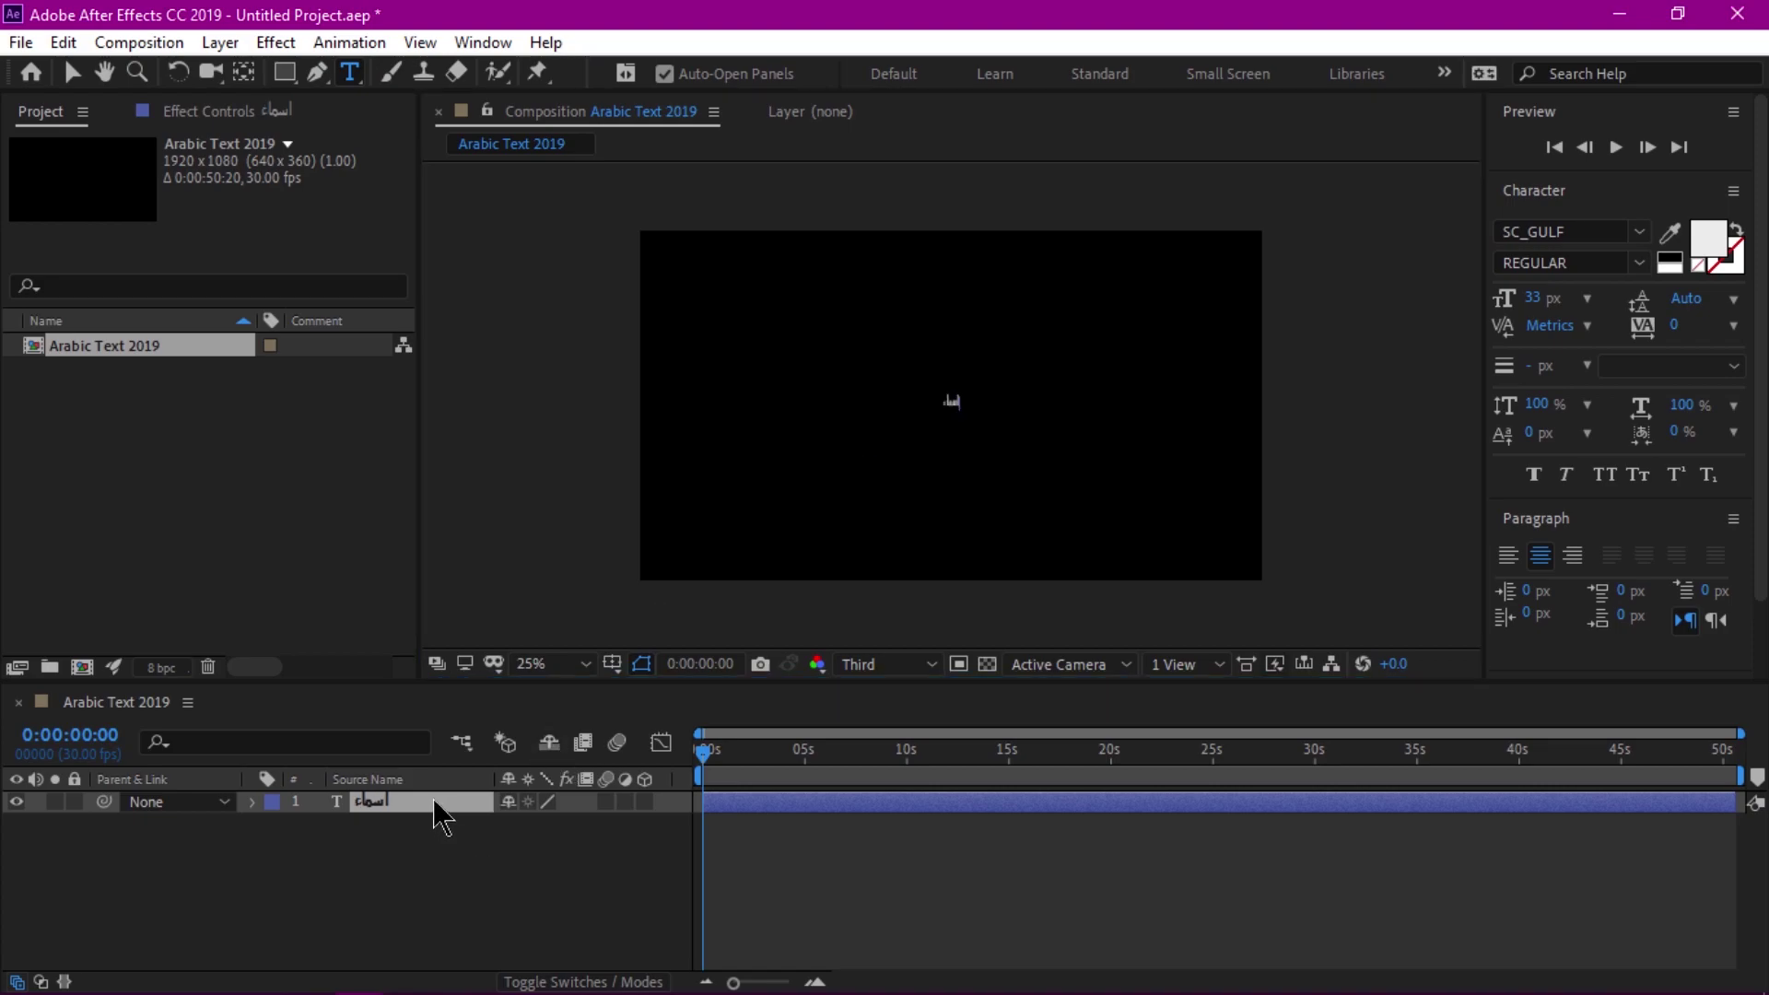
type("s")
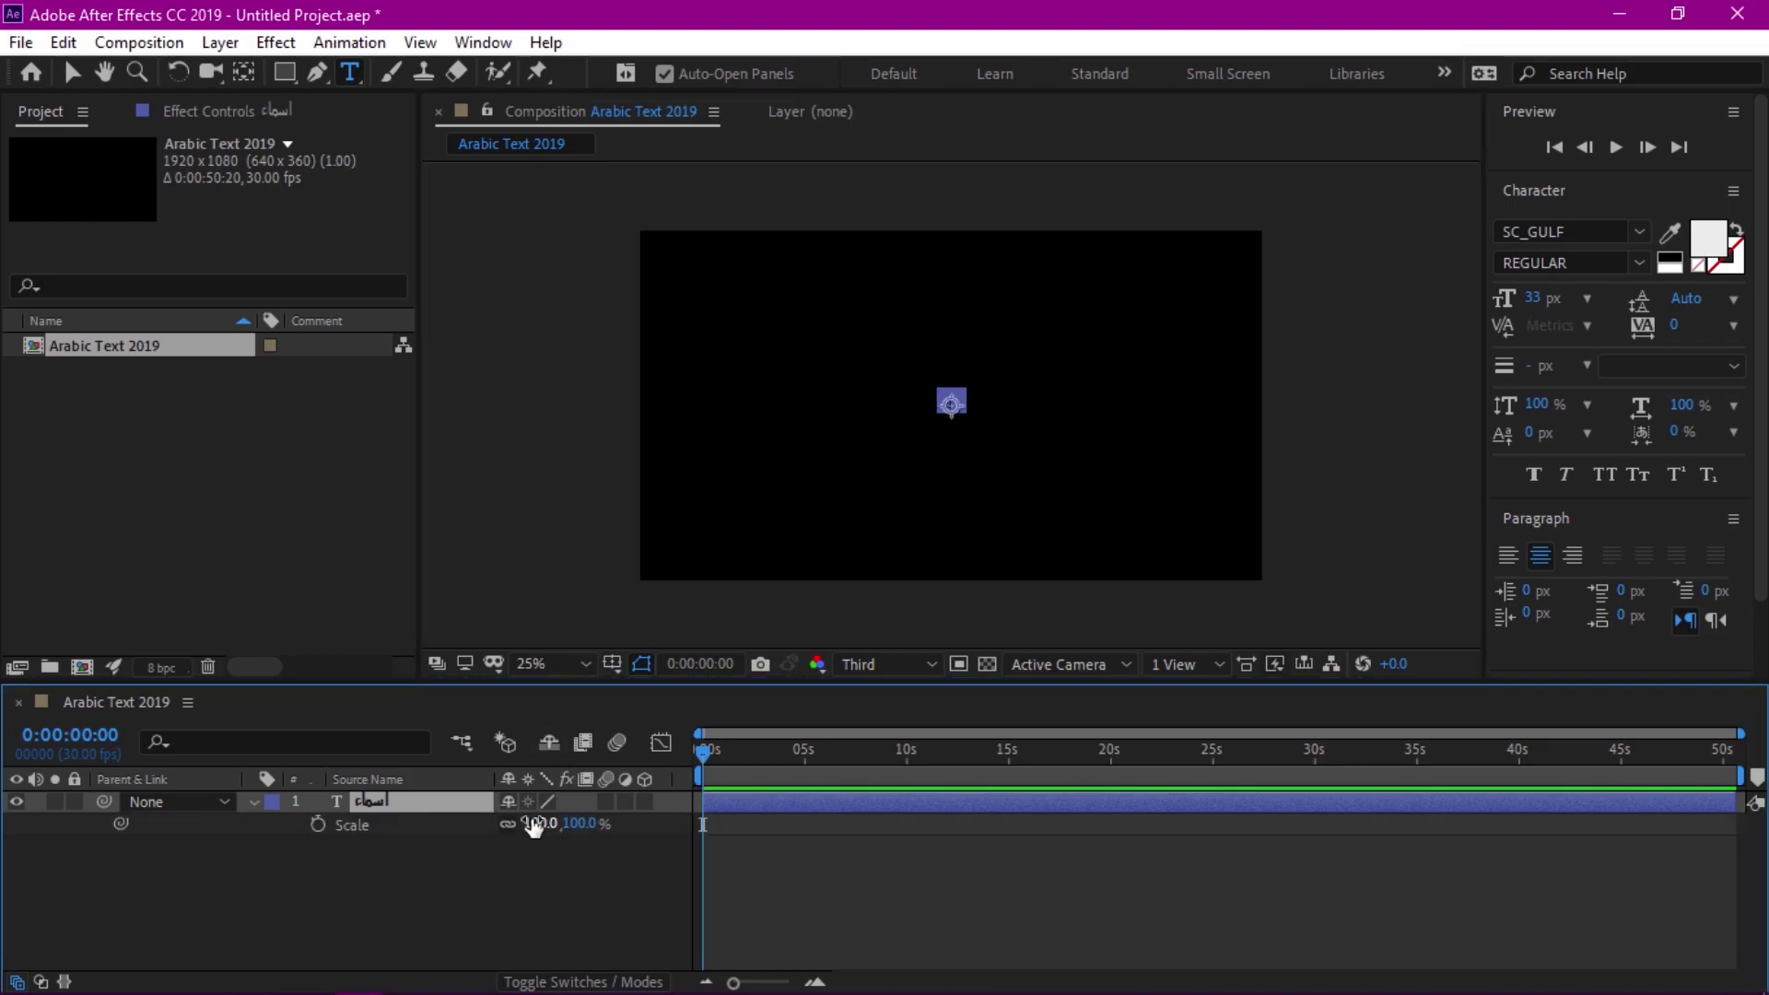
left_click_drag(539, 824, 1050, 829)
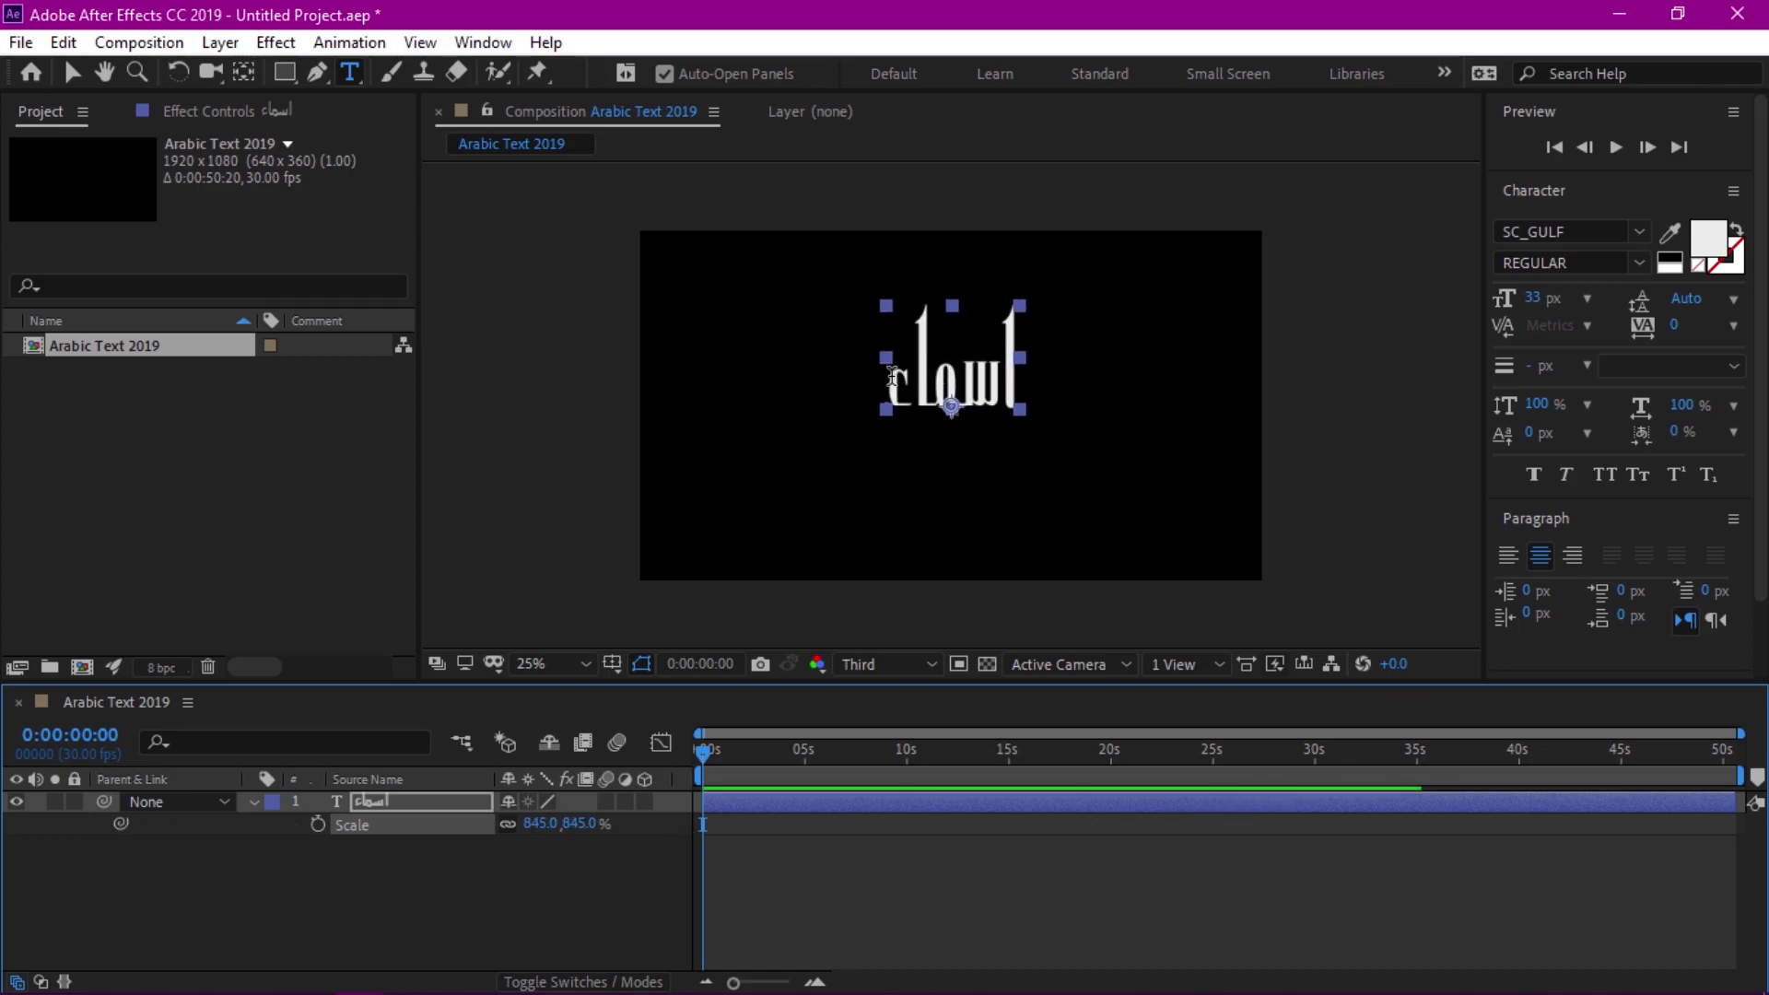
left_click(1020, 367)
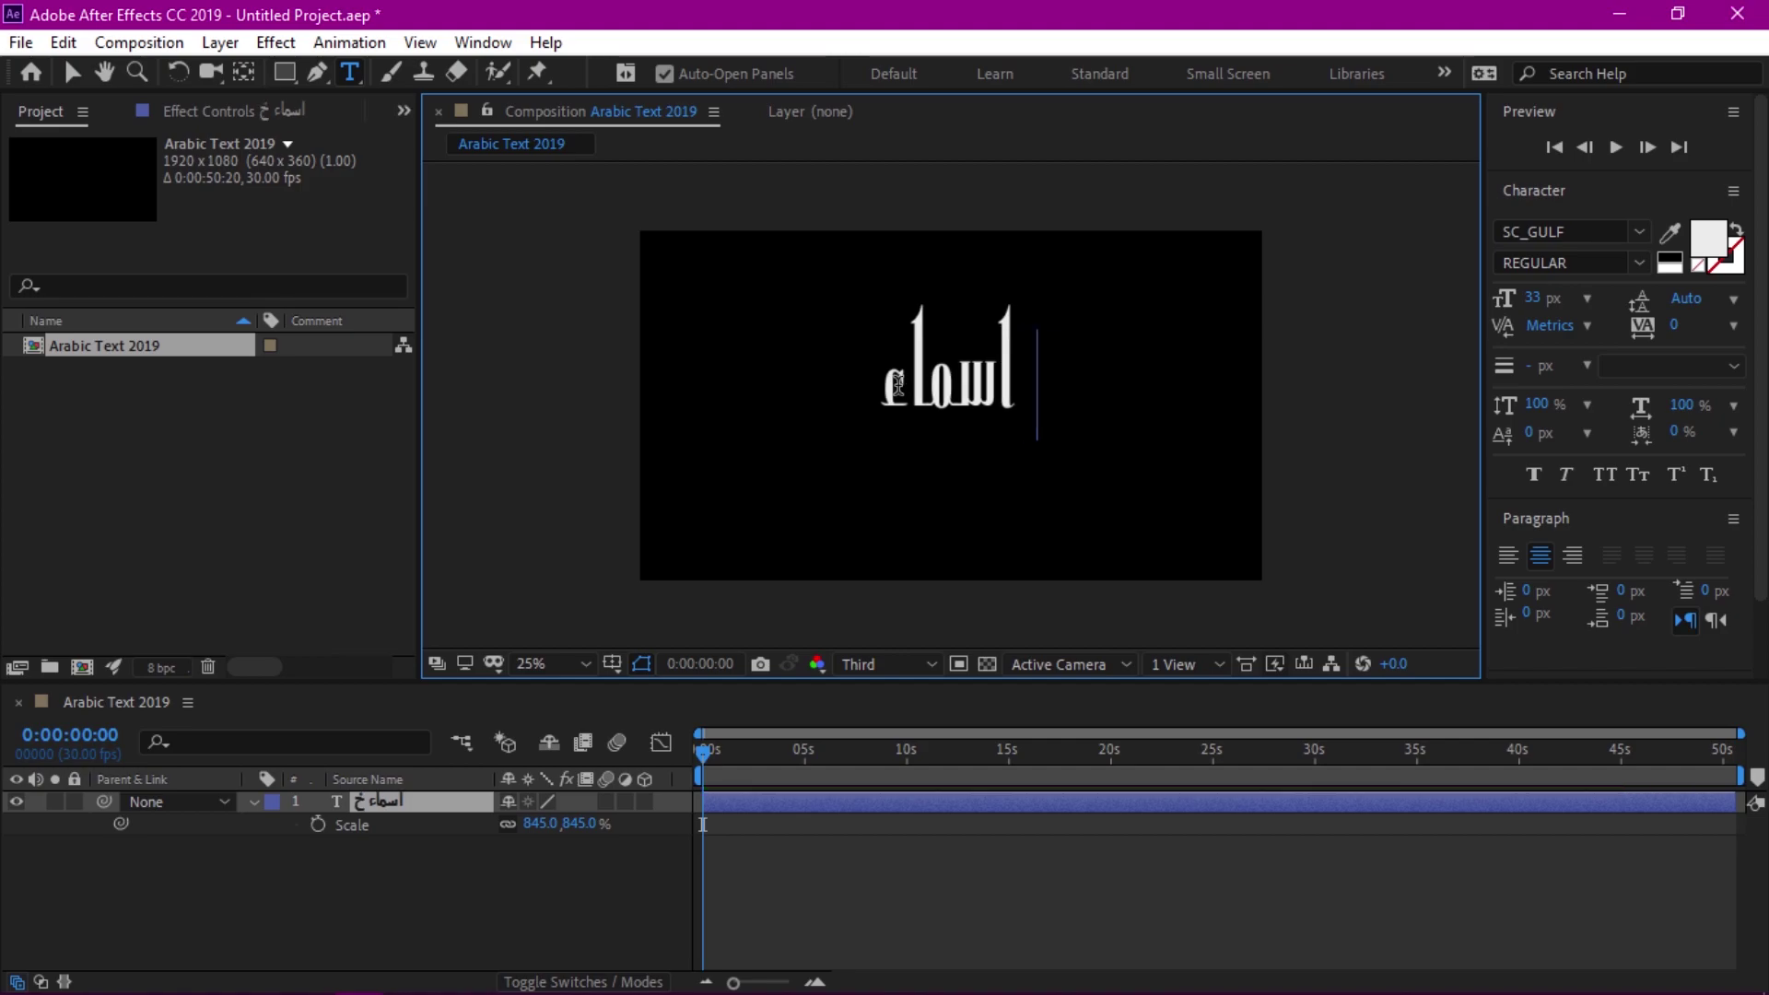
type("فا")
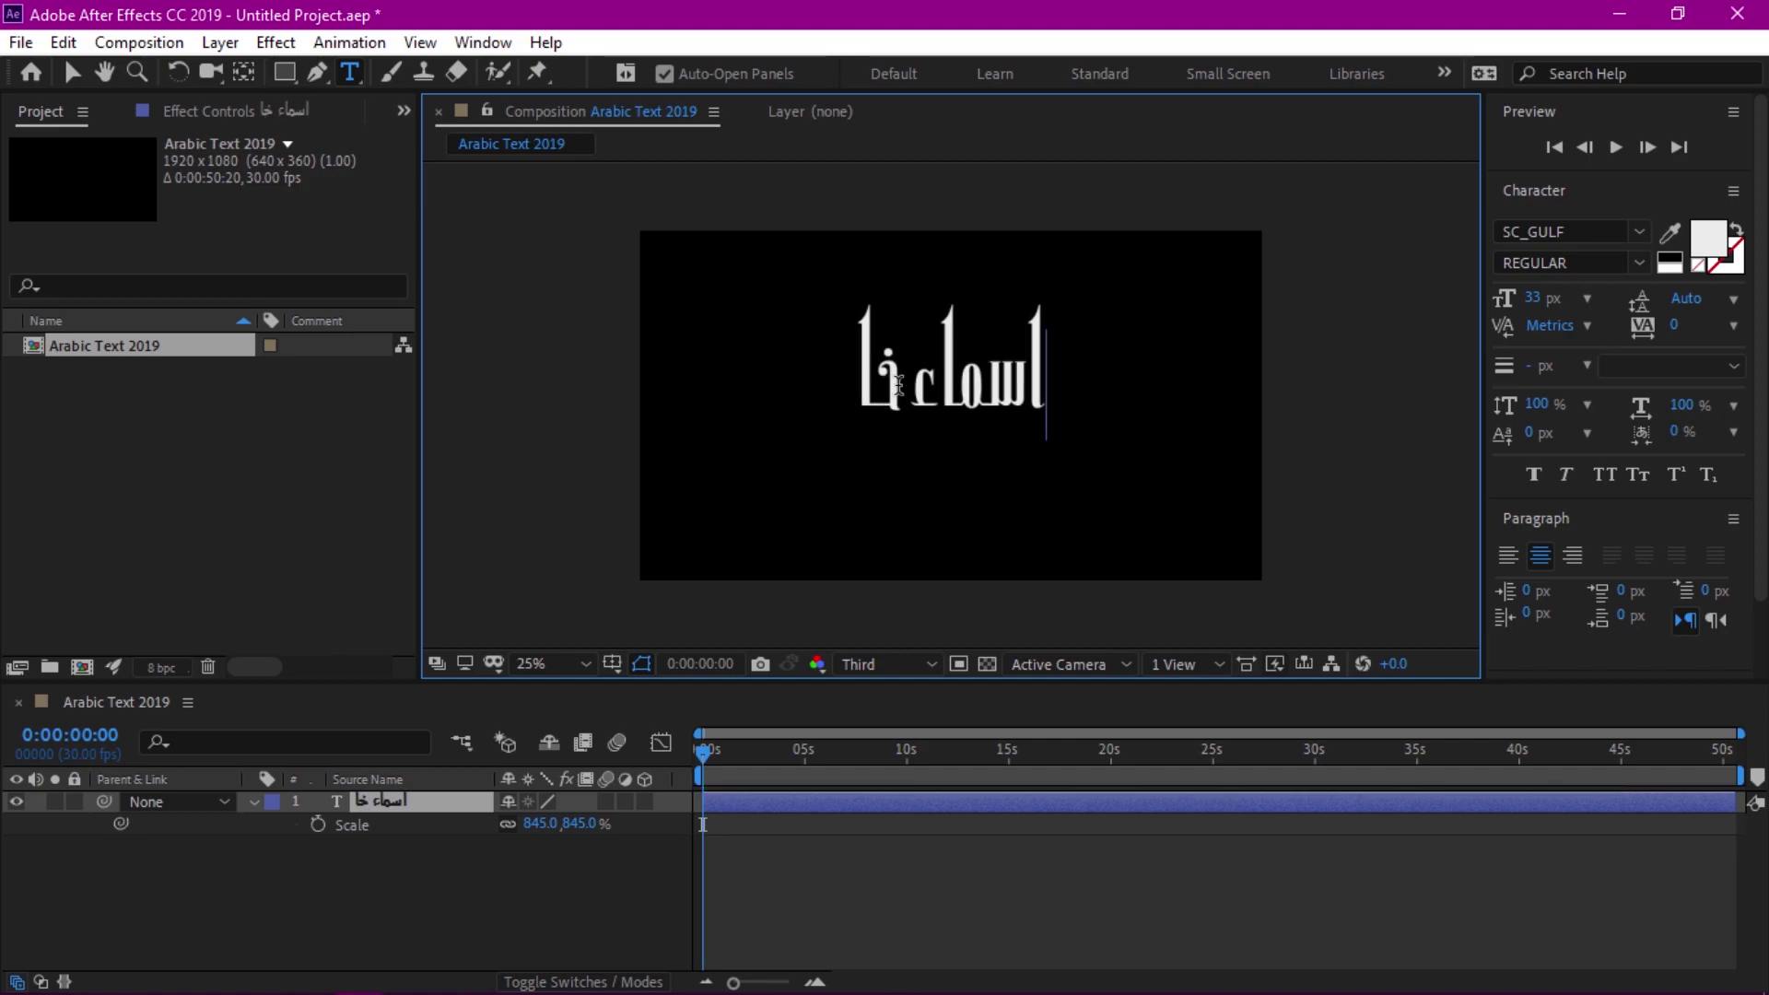
type("ن")
left_click(76, 74)
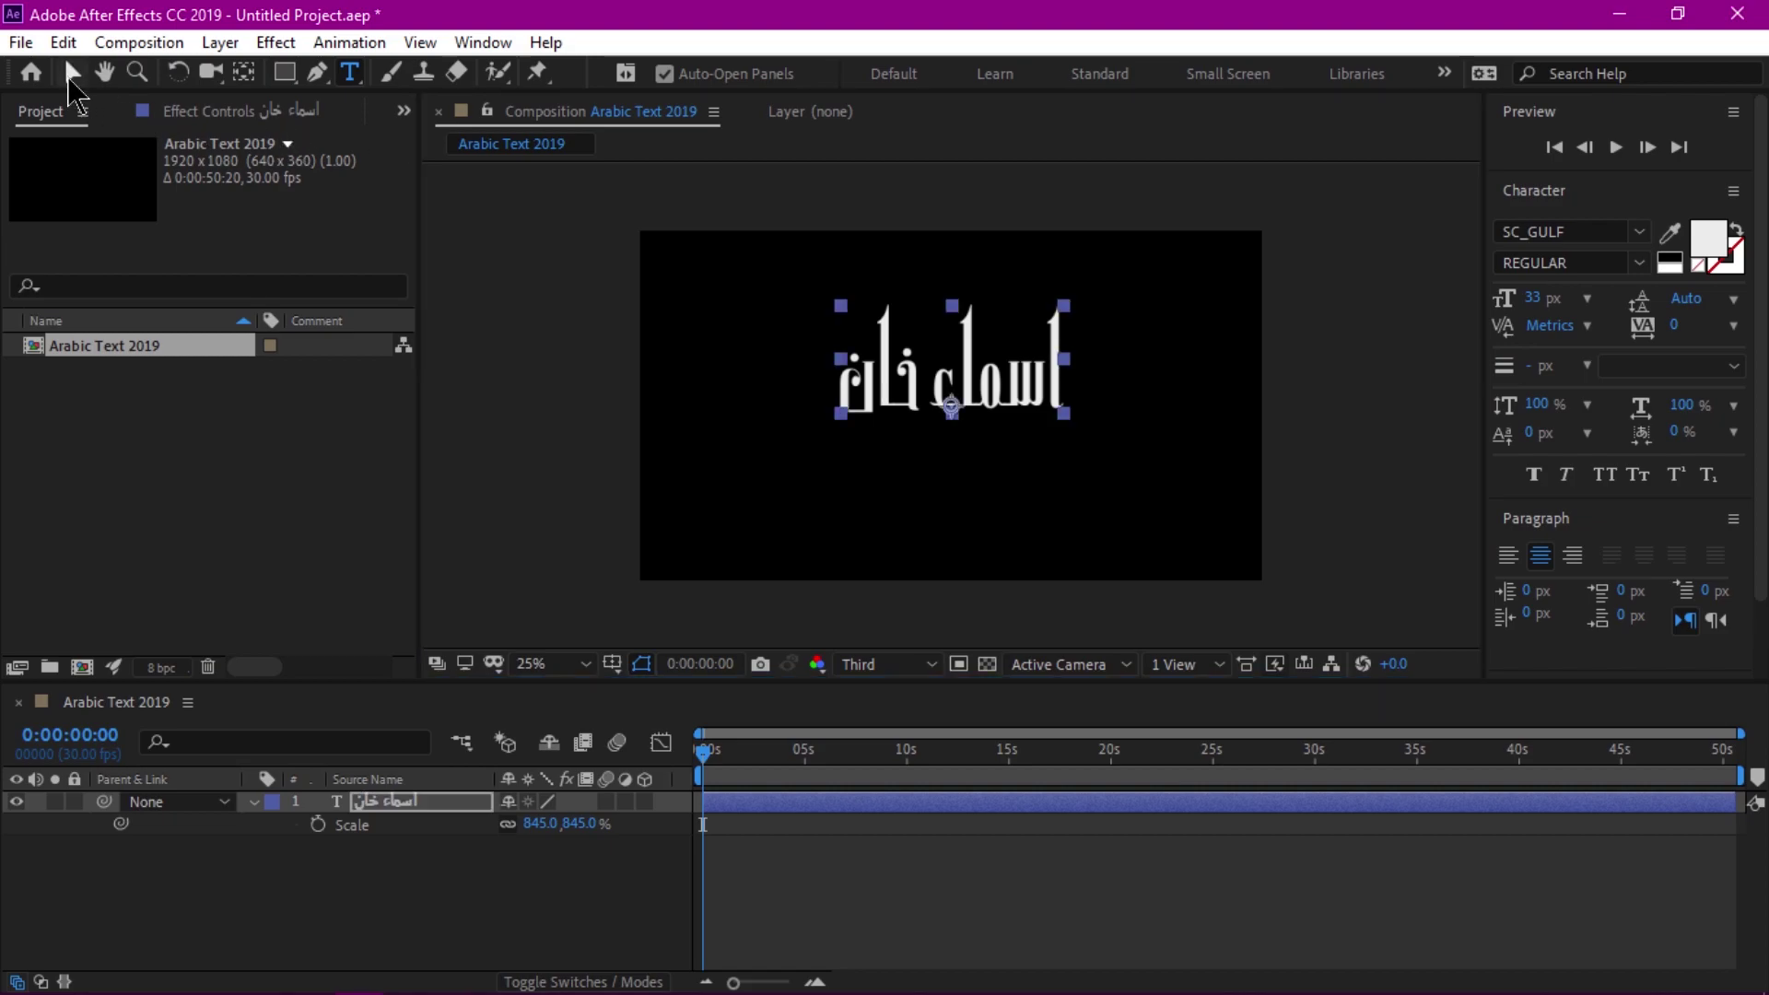
Step: Try SOGAND on the Arabic name, then set its font to SC_DUBAI Regular
double_click(1074, 388)
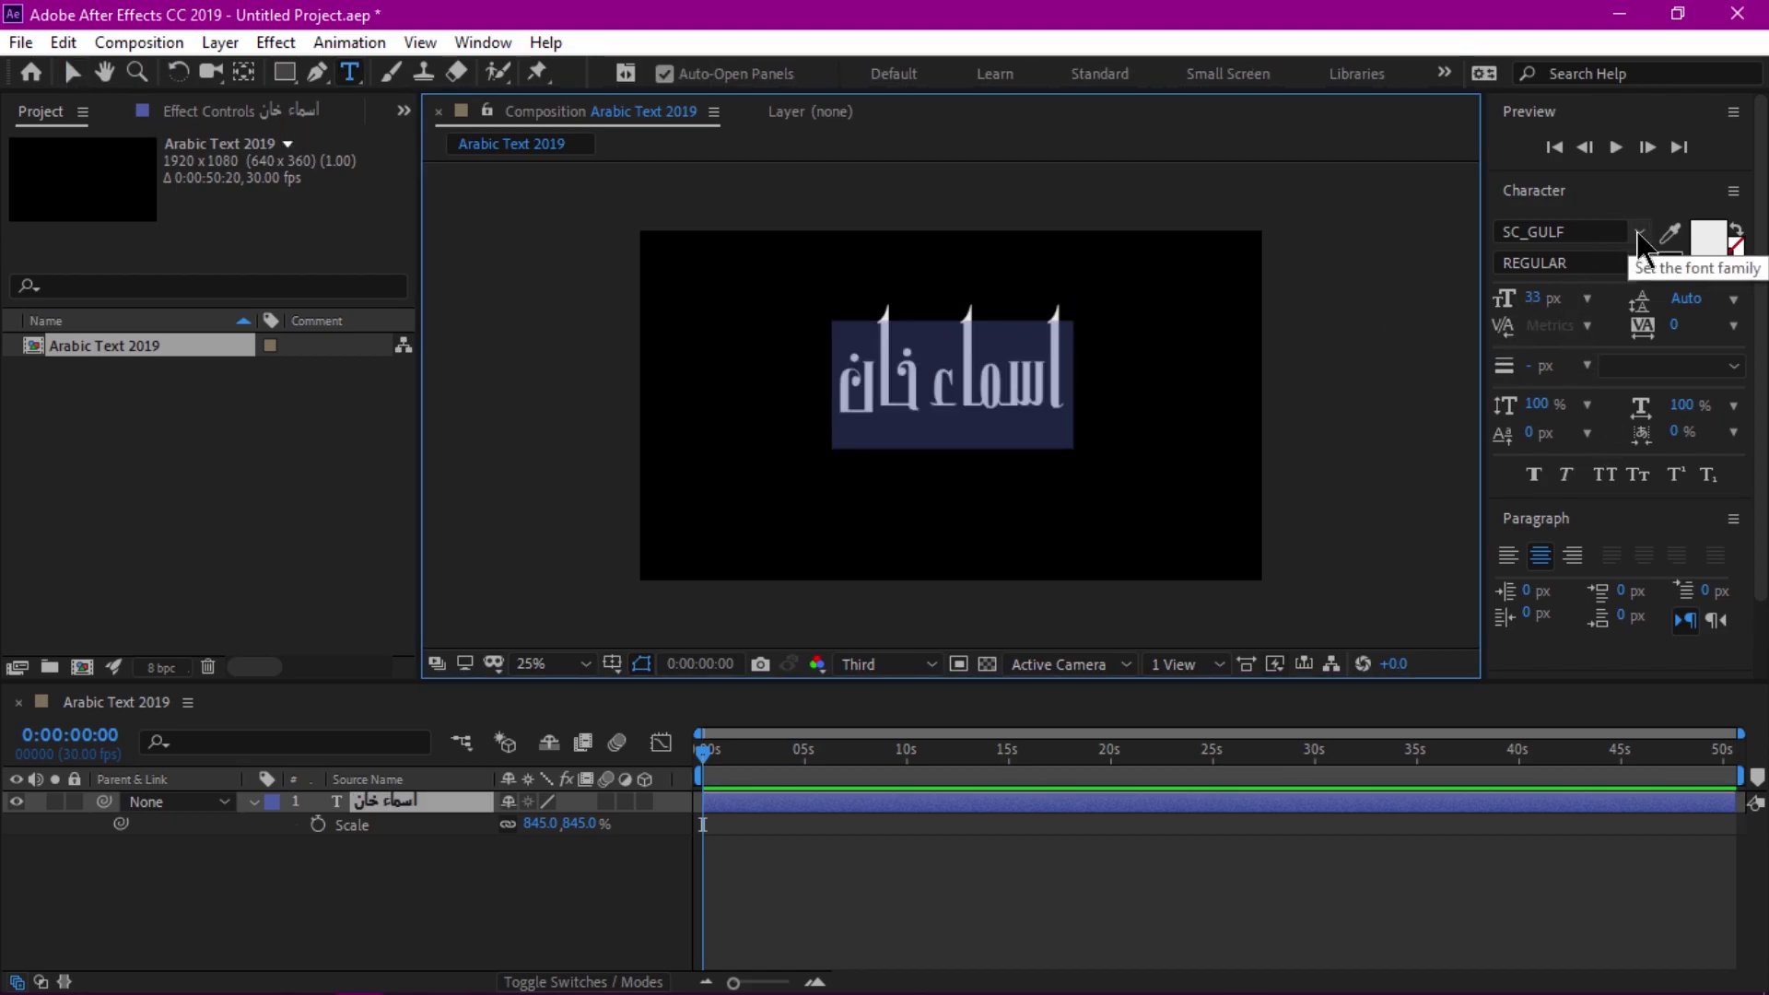
left_click(1639, 232)
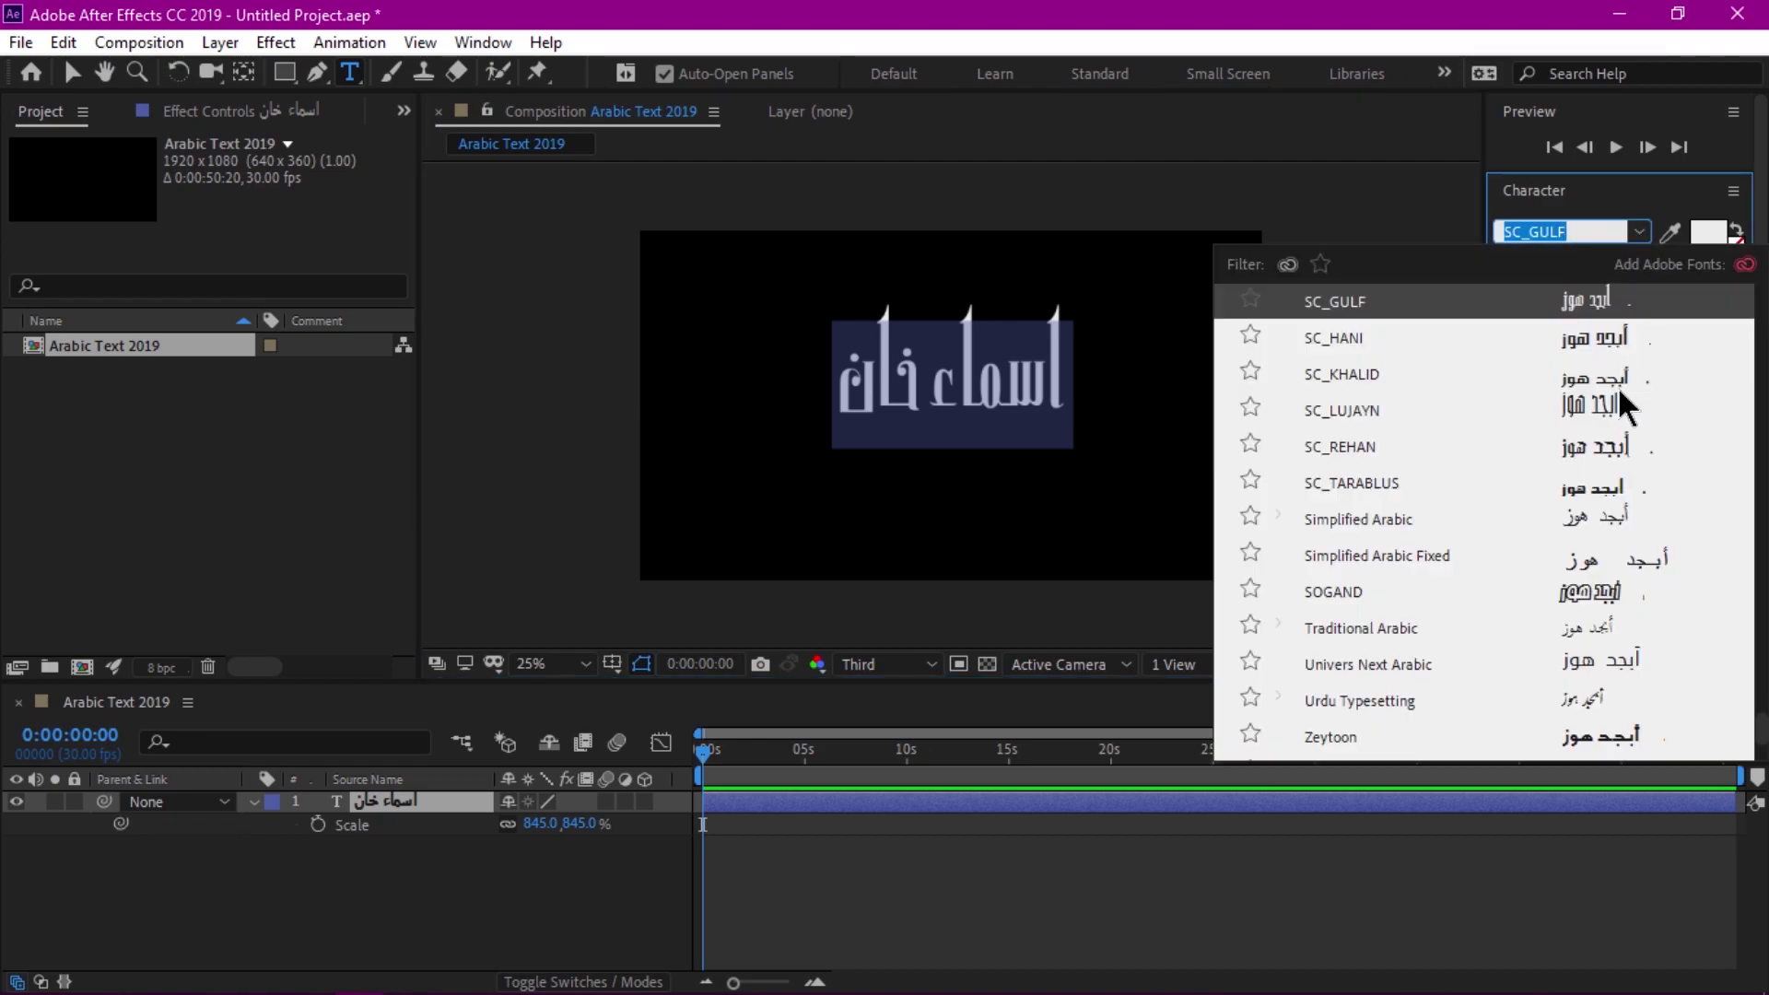
left_click(1582, 588)
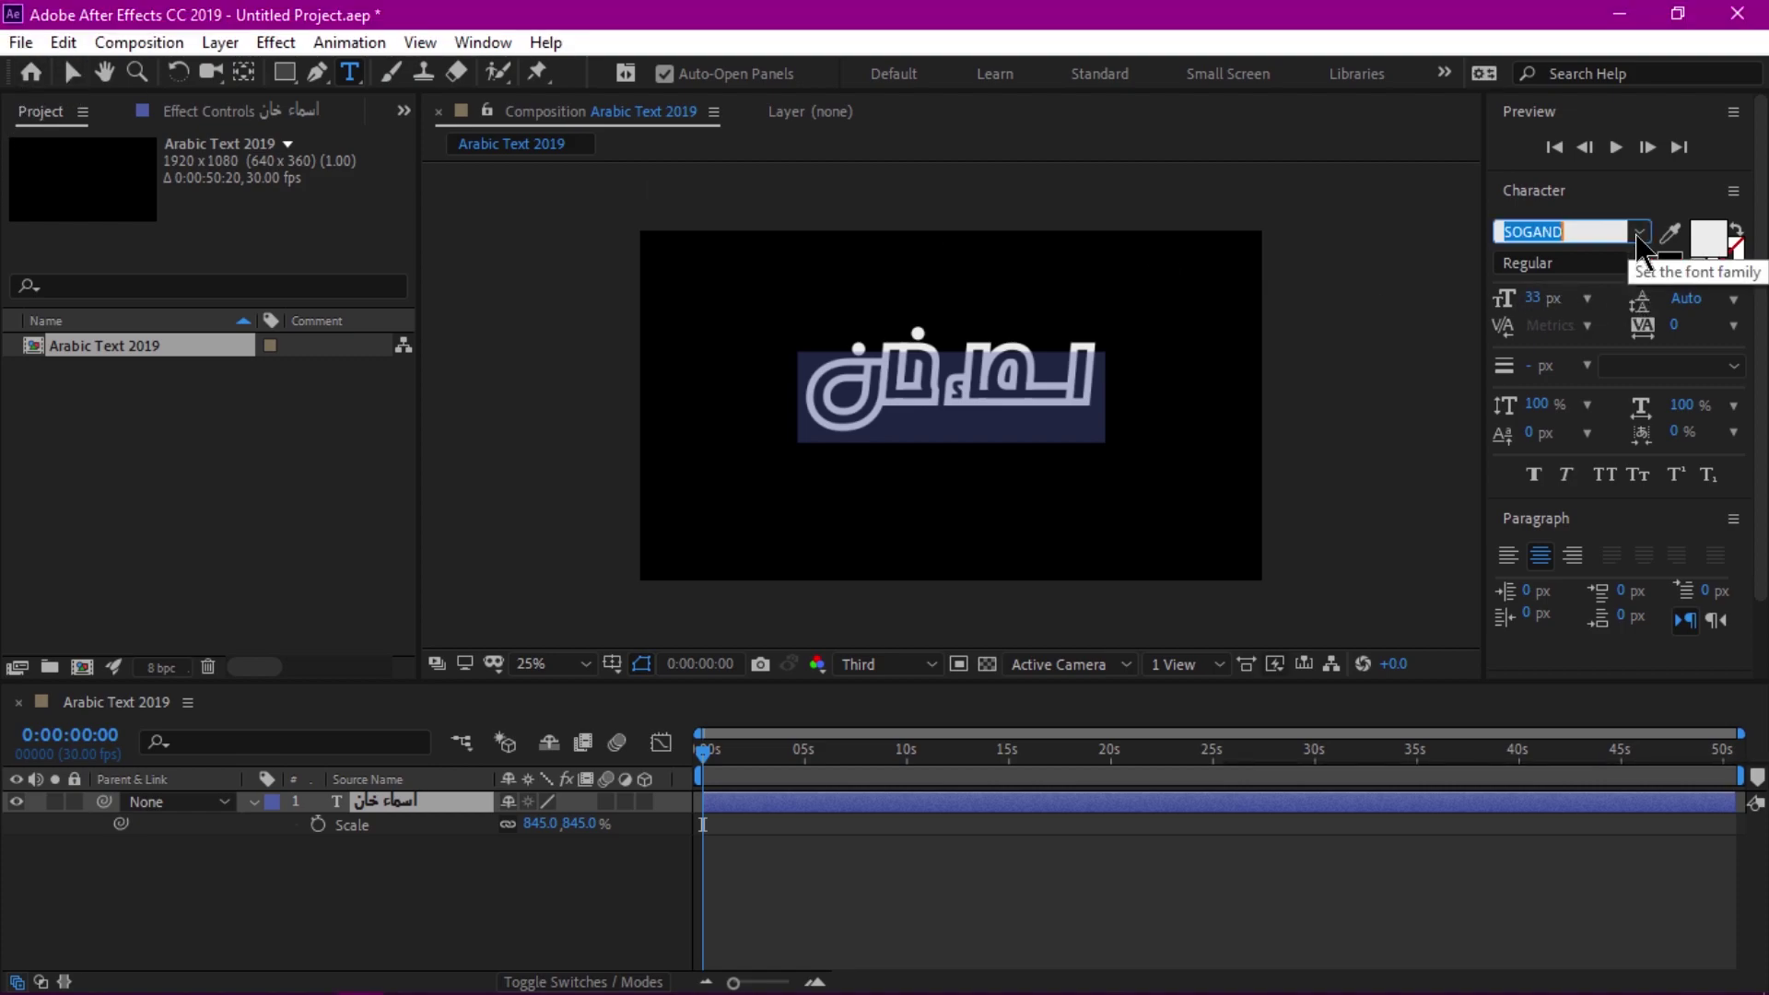
left_click(1640, 232)
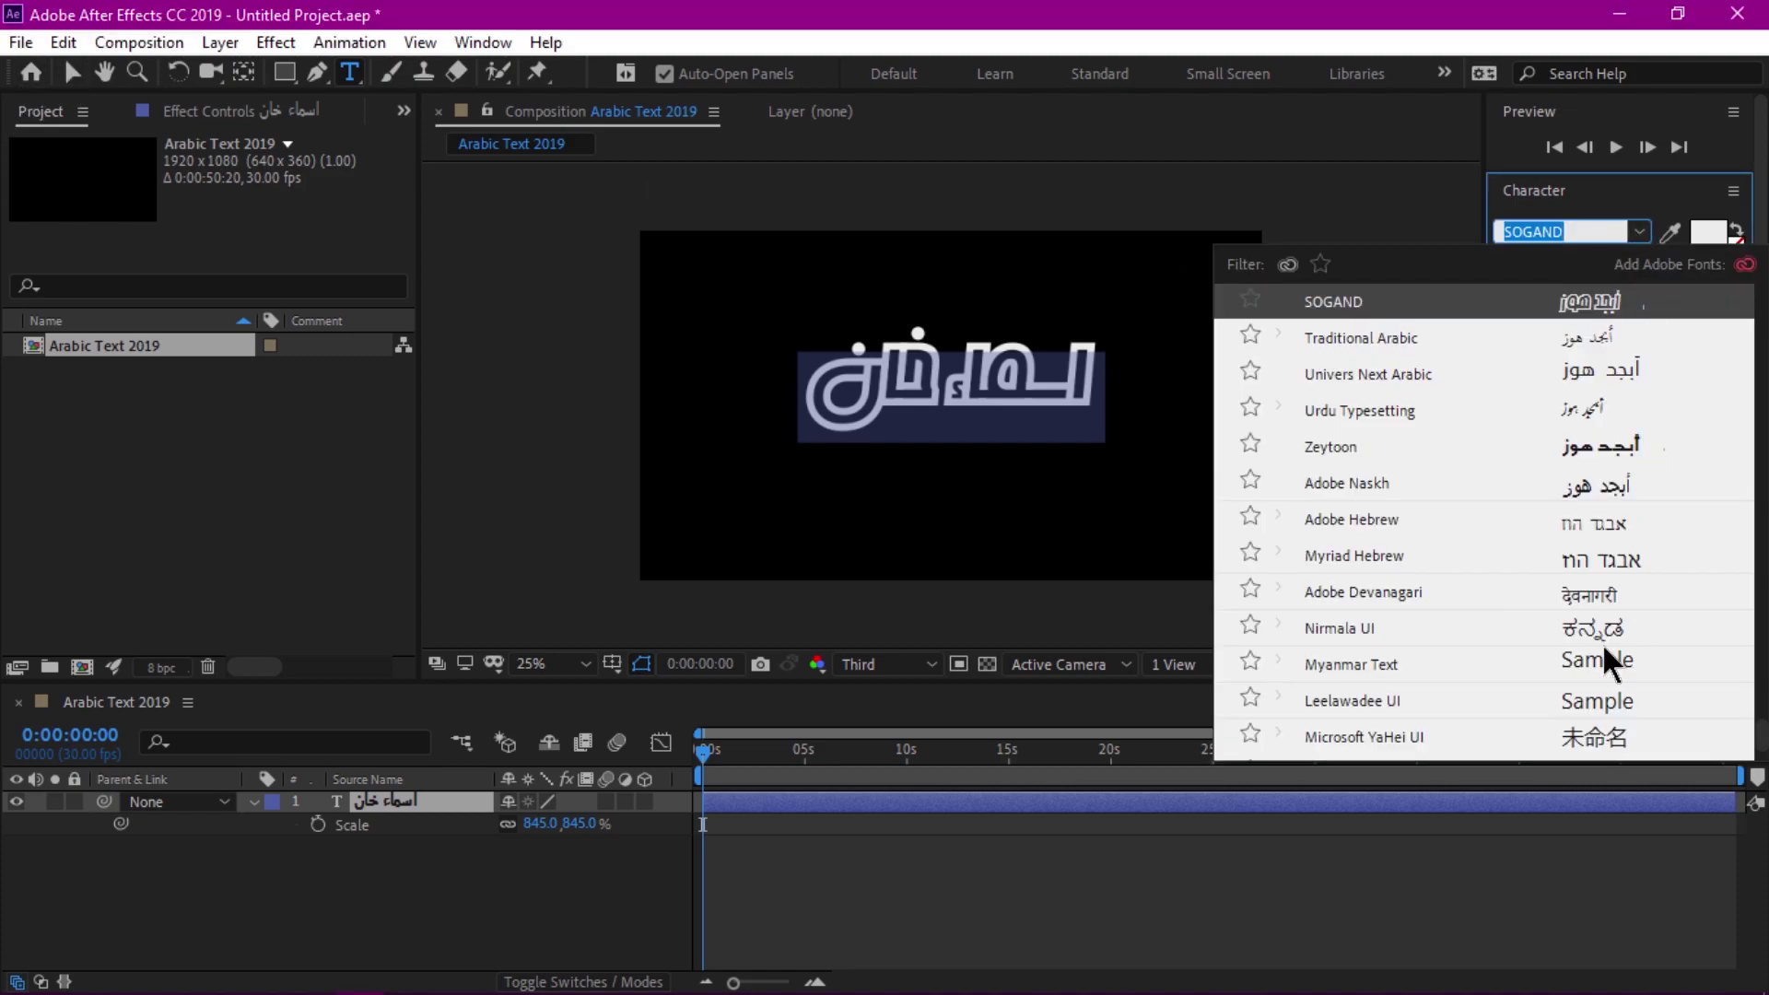
scroll(1591, 485, "up", 3)
scroll(1591, 486, "up", 3)
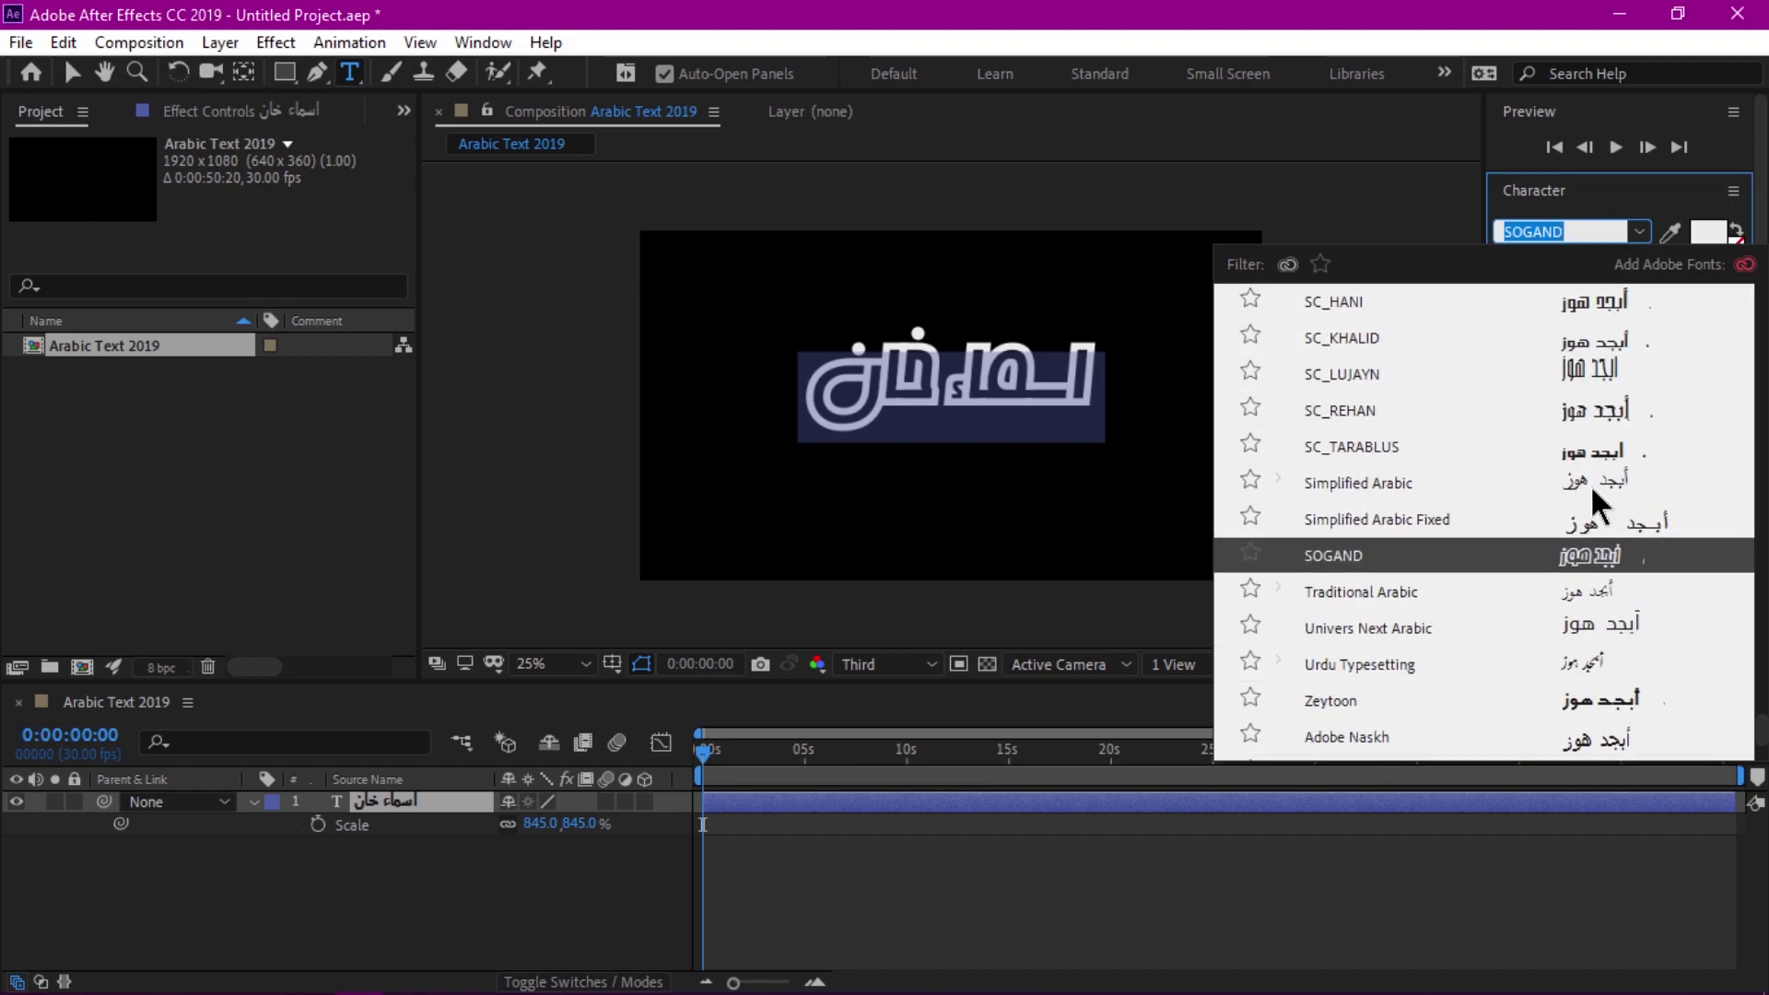
scroll(1590, 485, "up", 4)
scroll(1591, 484, "up", 4)
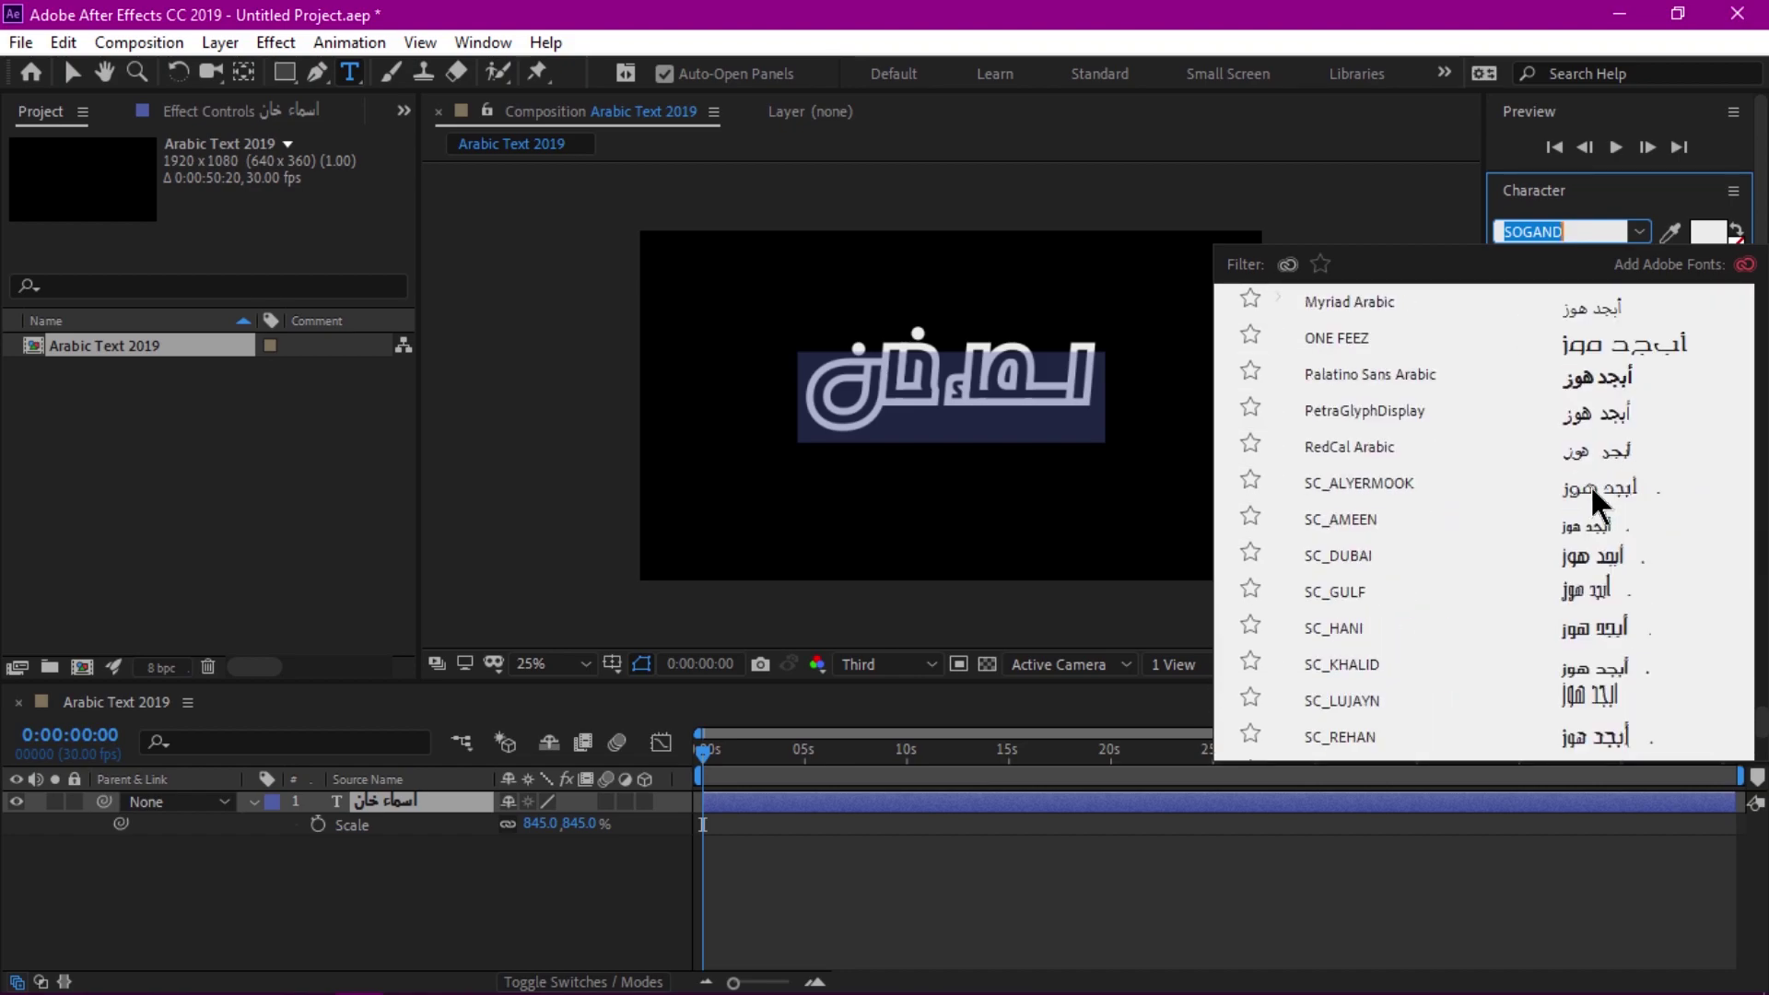
left_click(1421, 555)
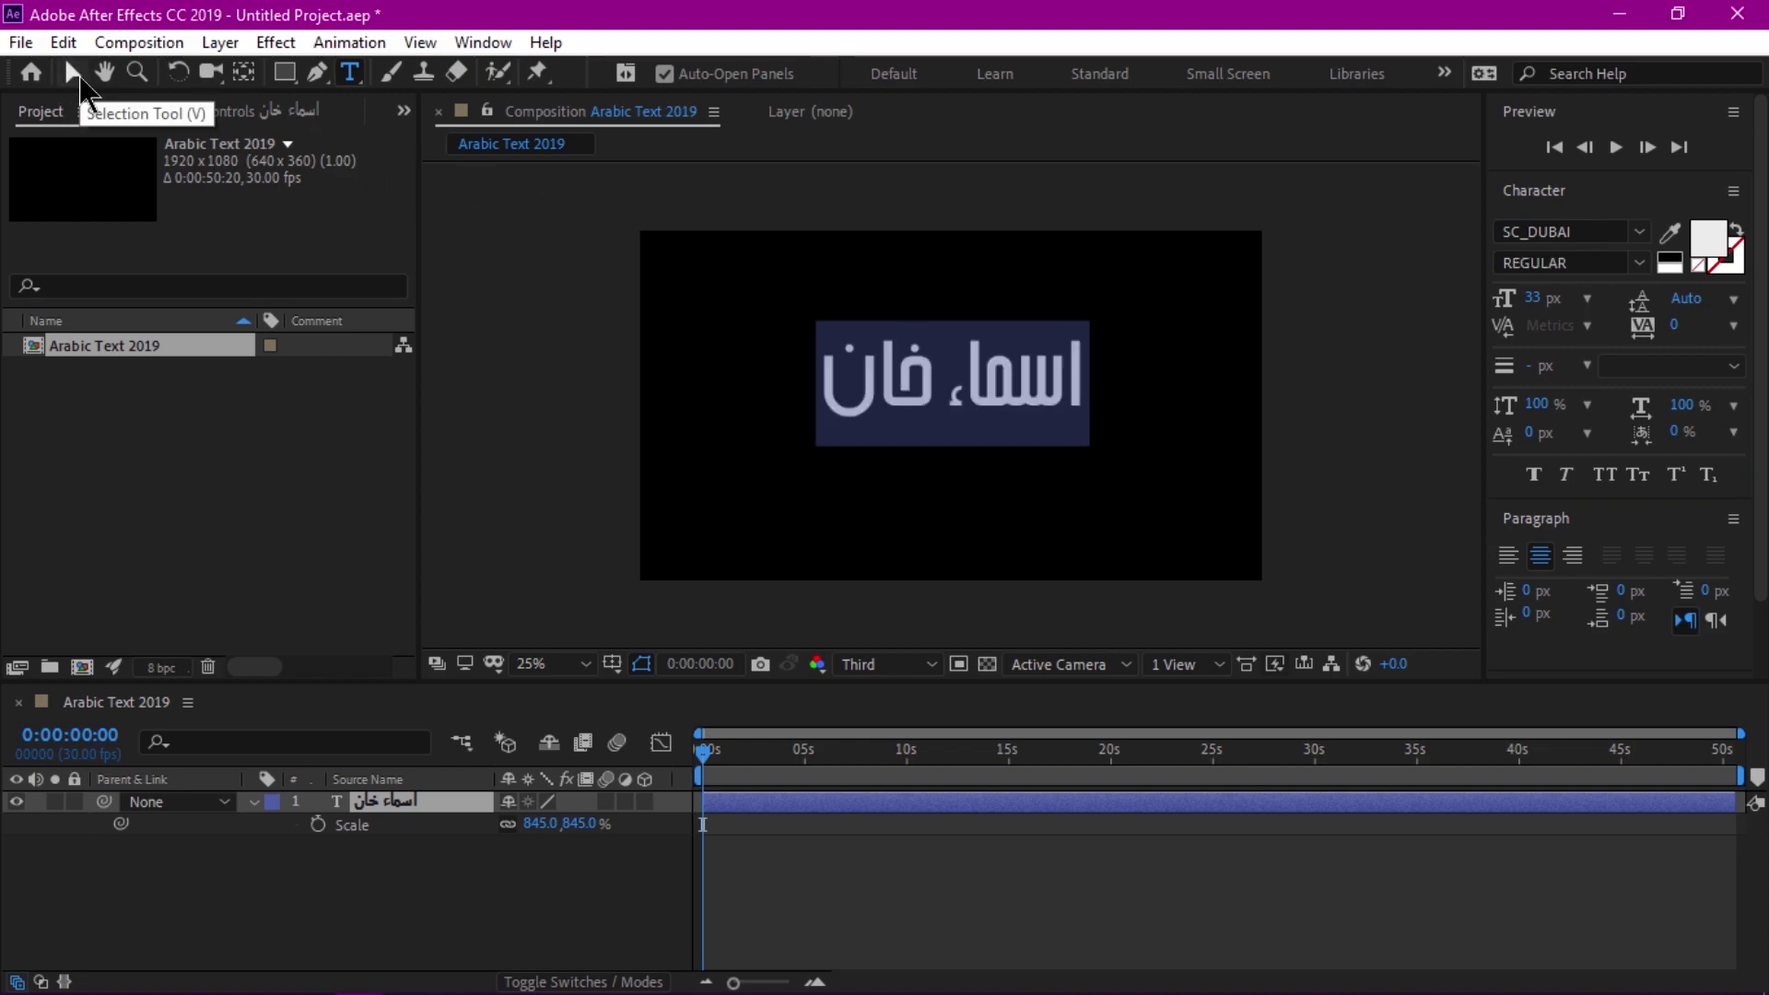
Step: Scale the Arabic name to 1176%, move it slightly lower, and reselect its characters
left_click(76, 76)
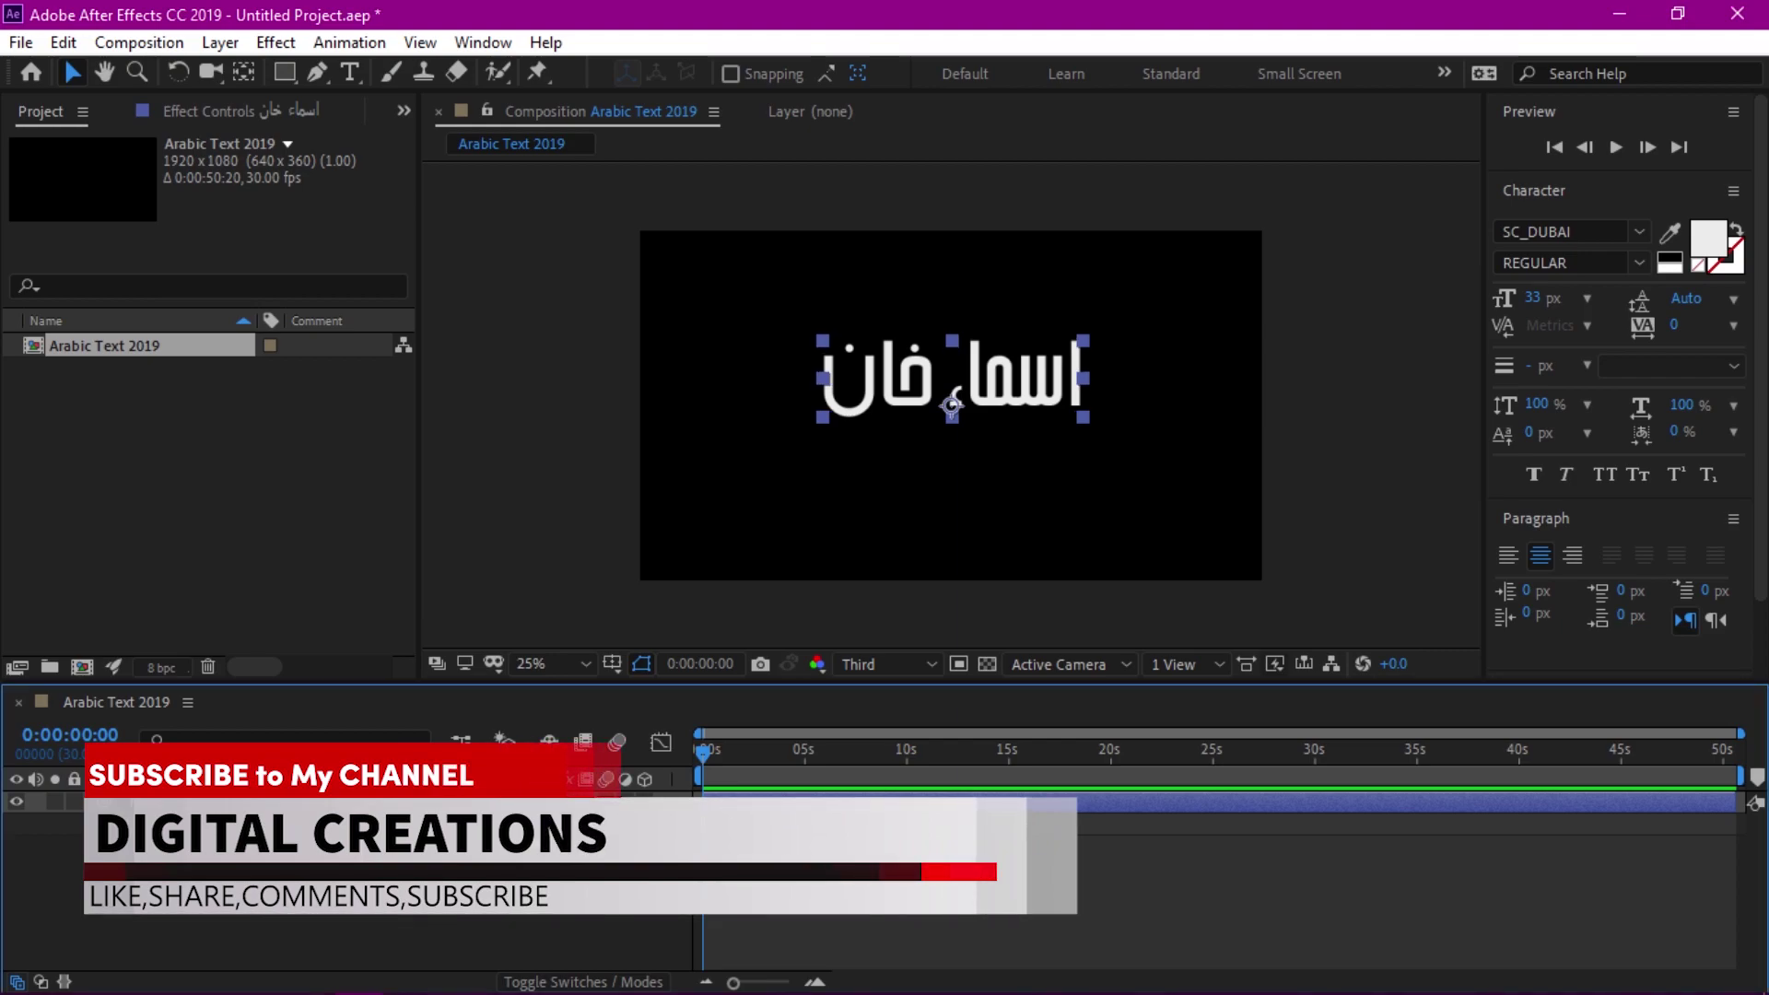
left_click_drag(1080, 378, 1064, 394)
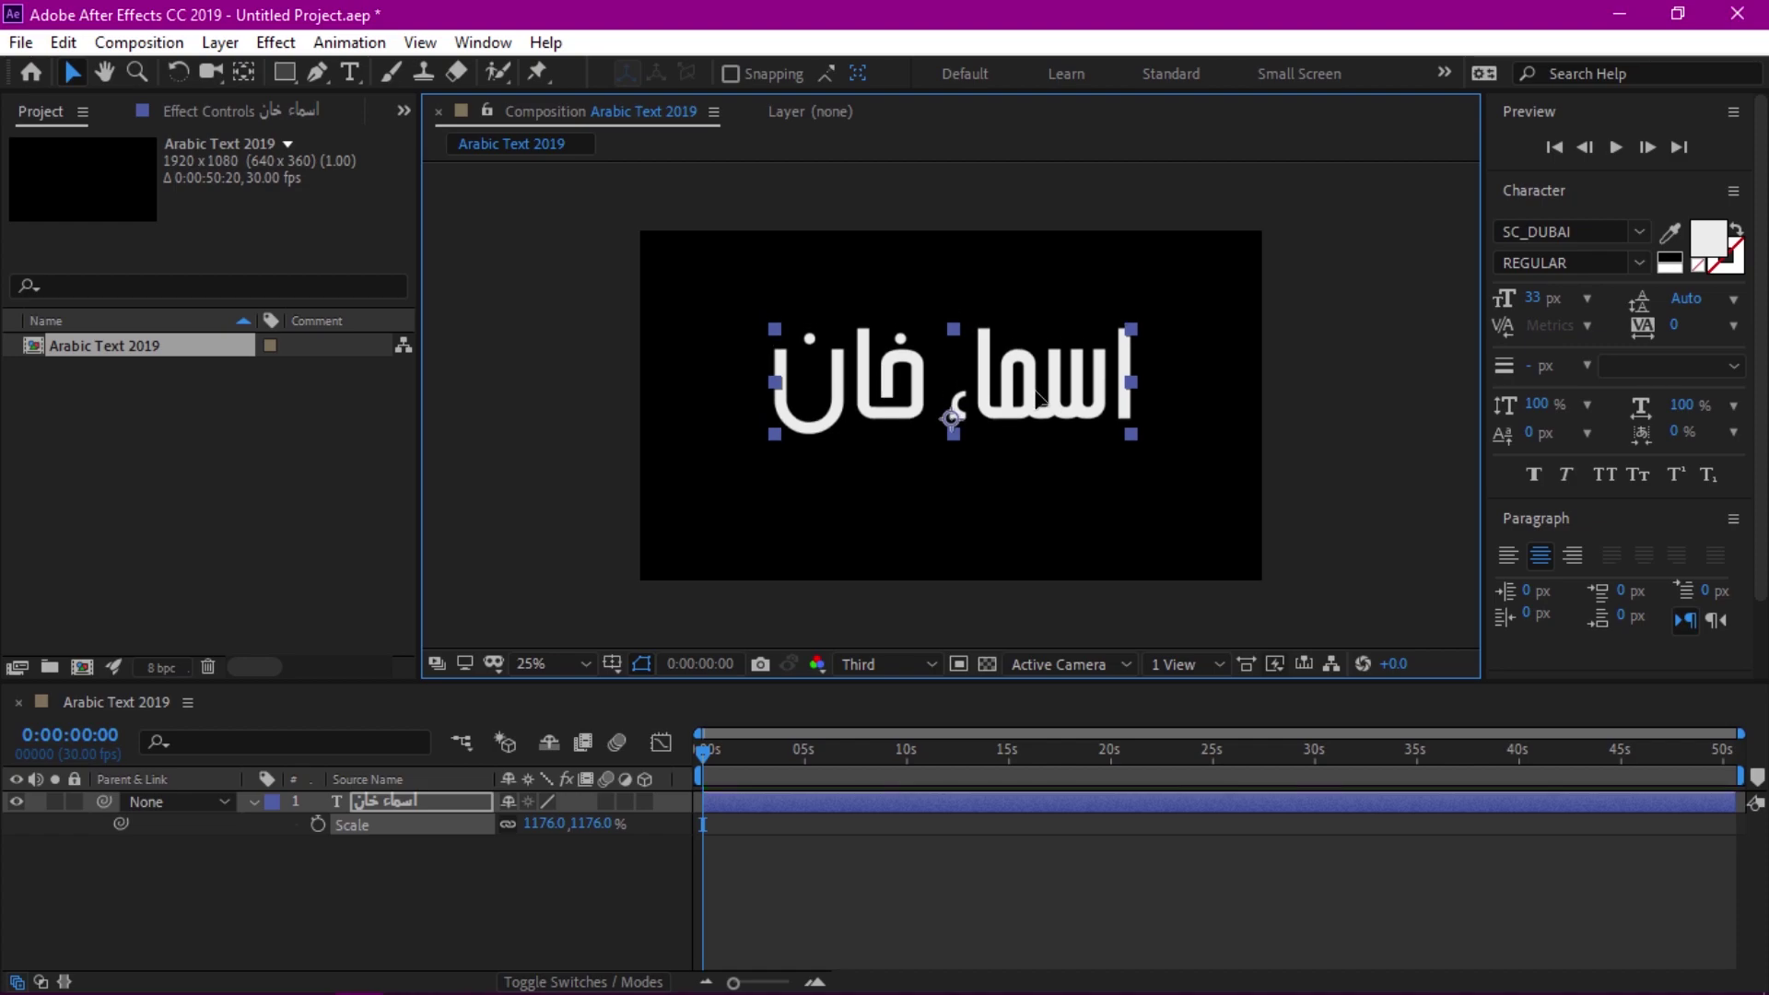
left_click_drag(1047, 393, 1042, 414)
double_click(1042, 414)
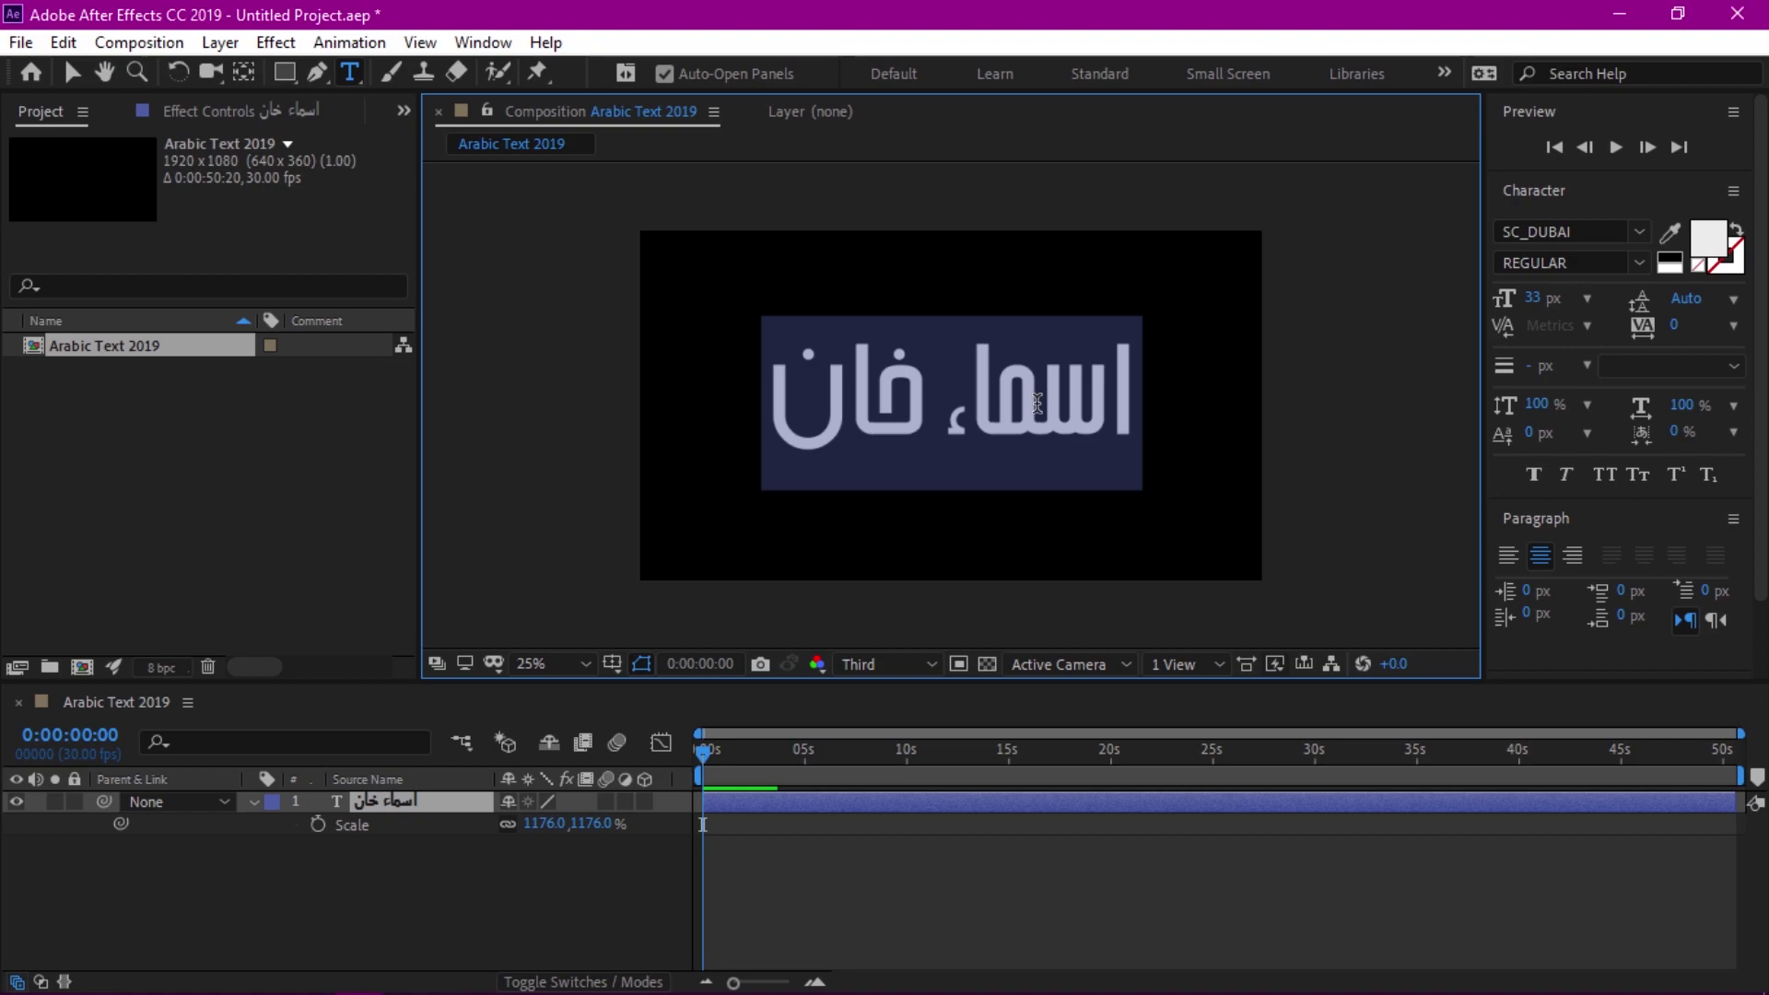
type("د")
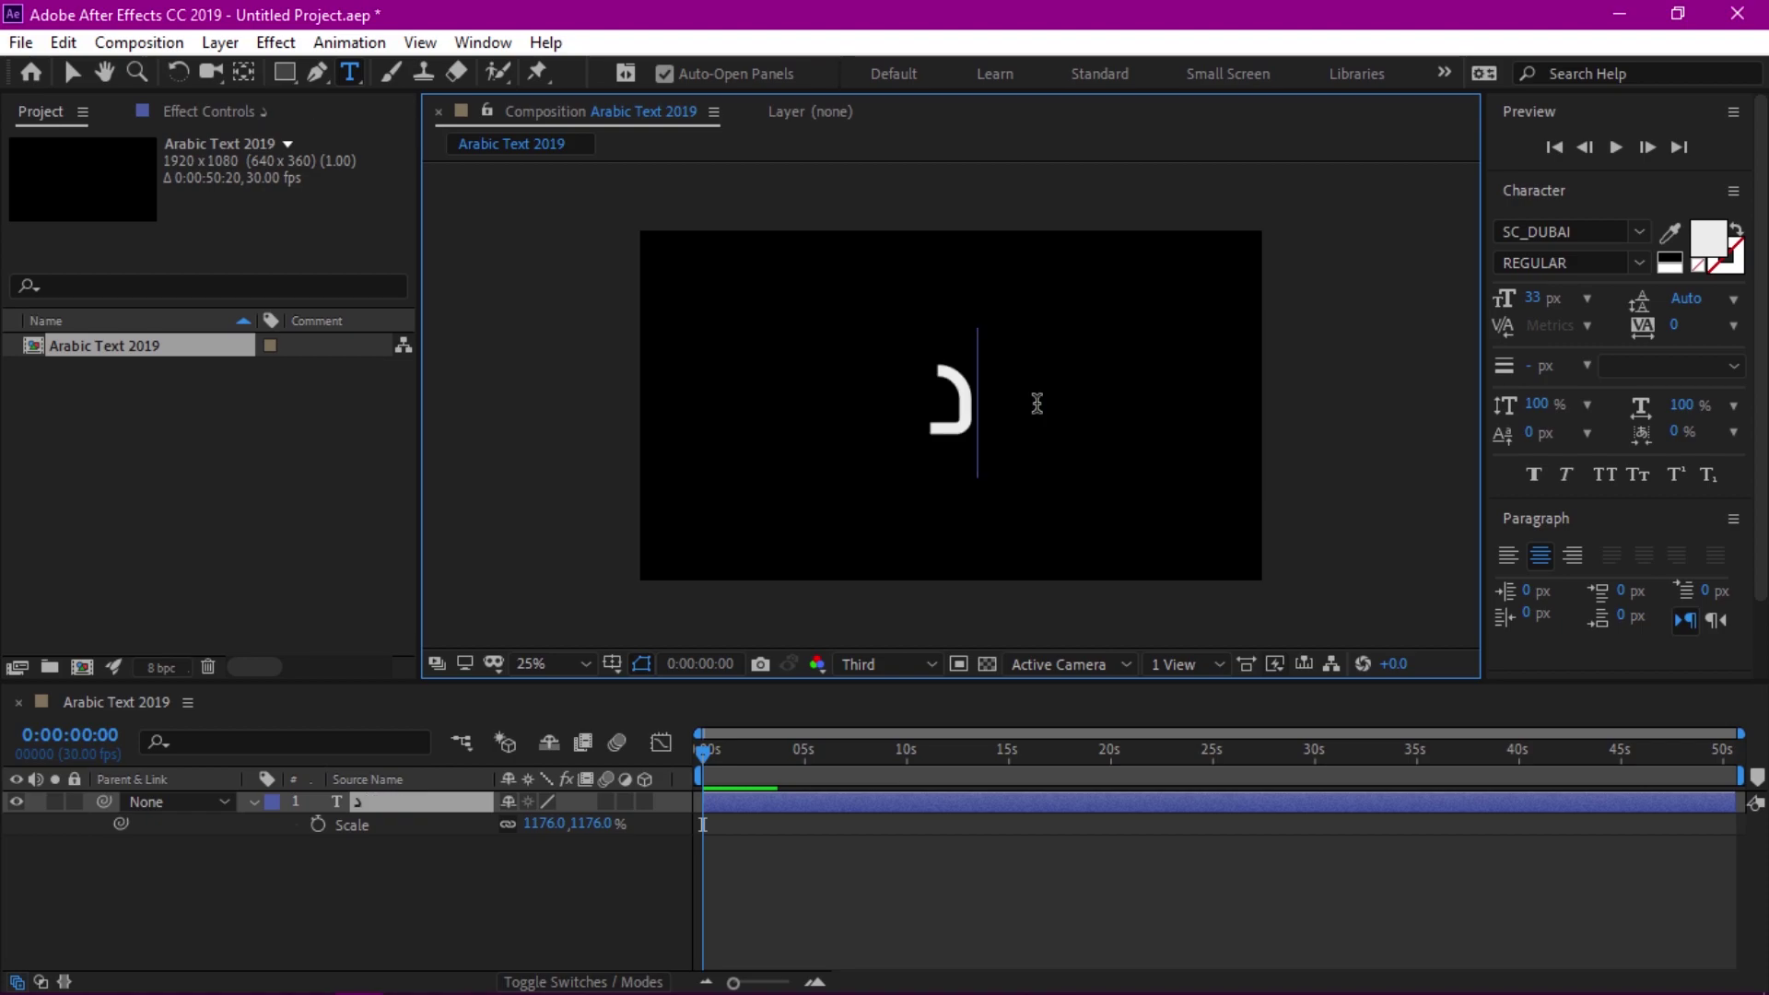
type("ي")
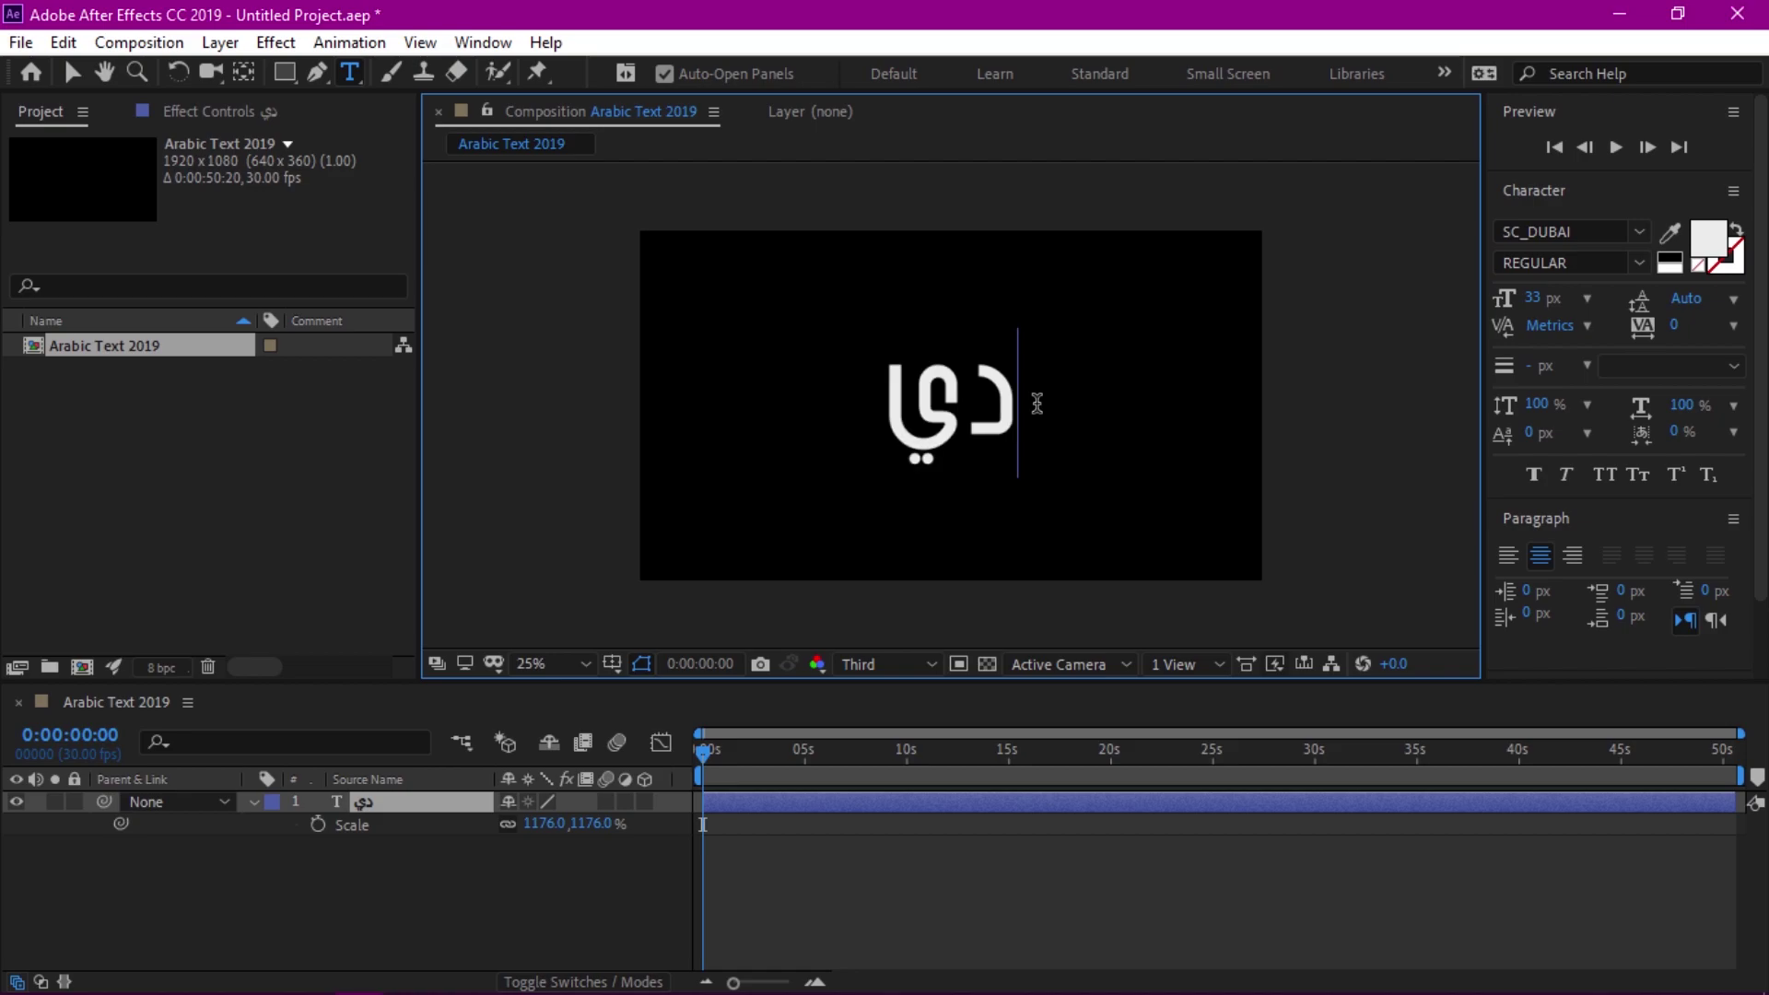
type("جي")
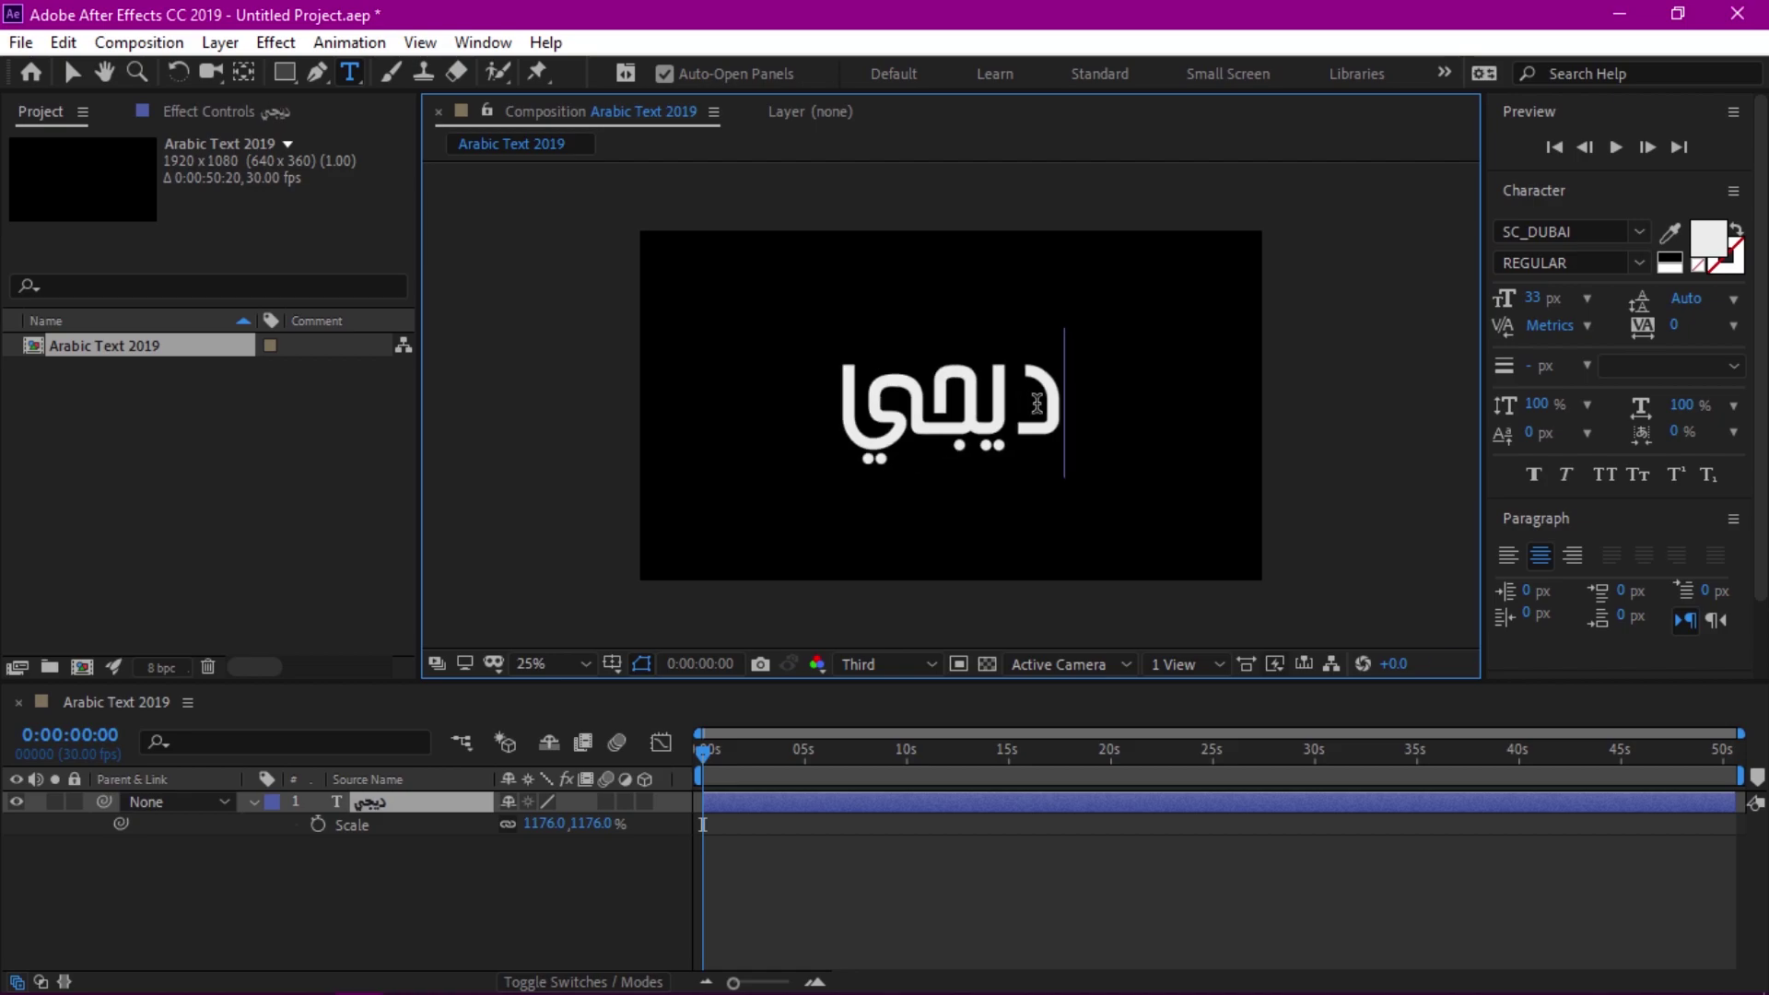
type("تل")
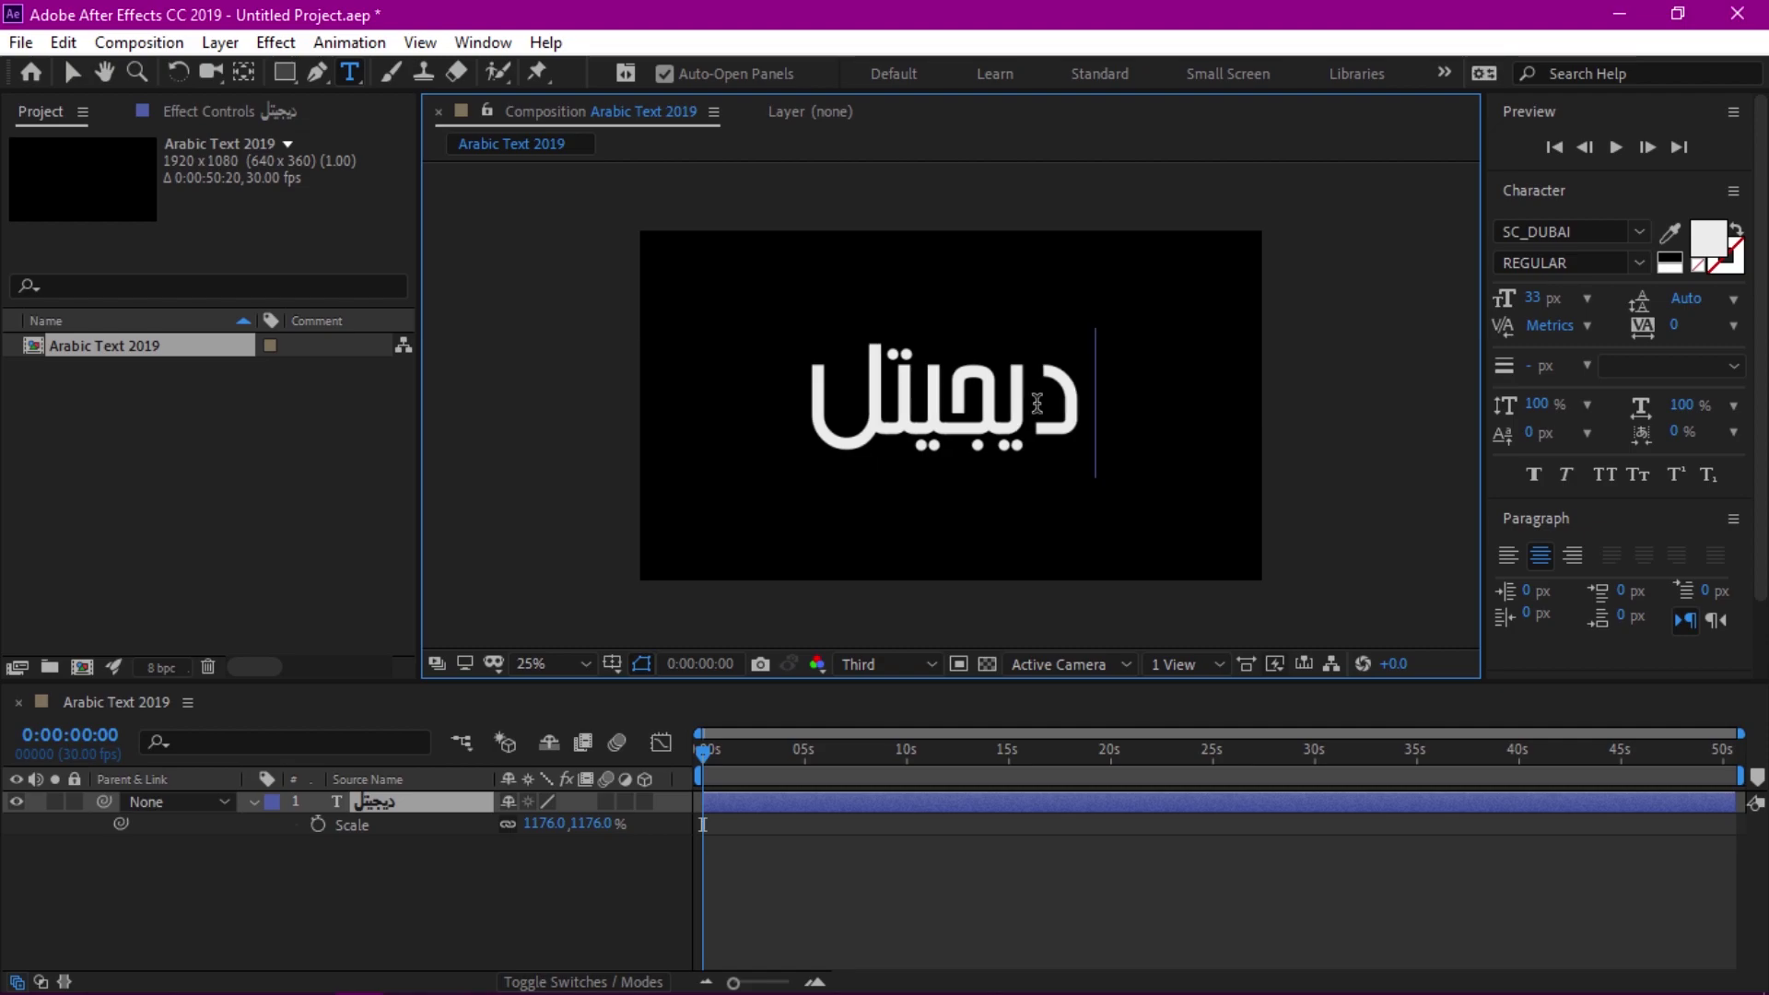
type(" ك")
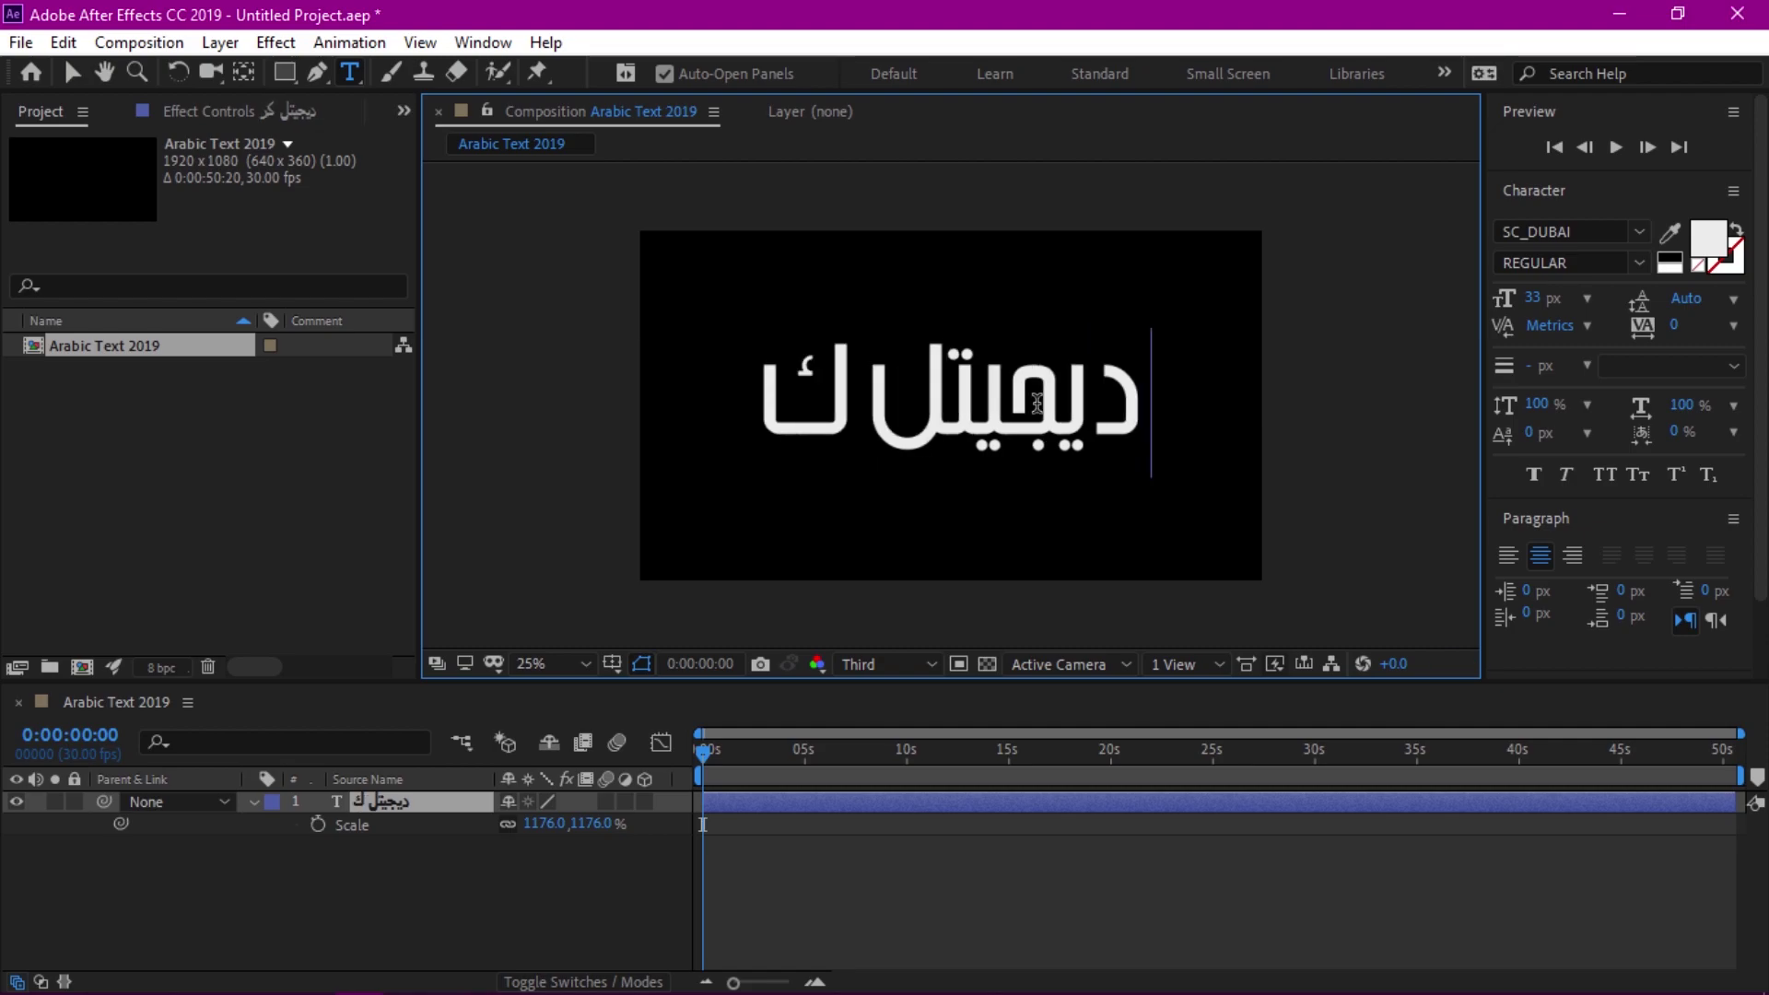
type("ر")
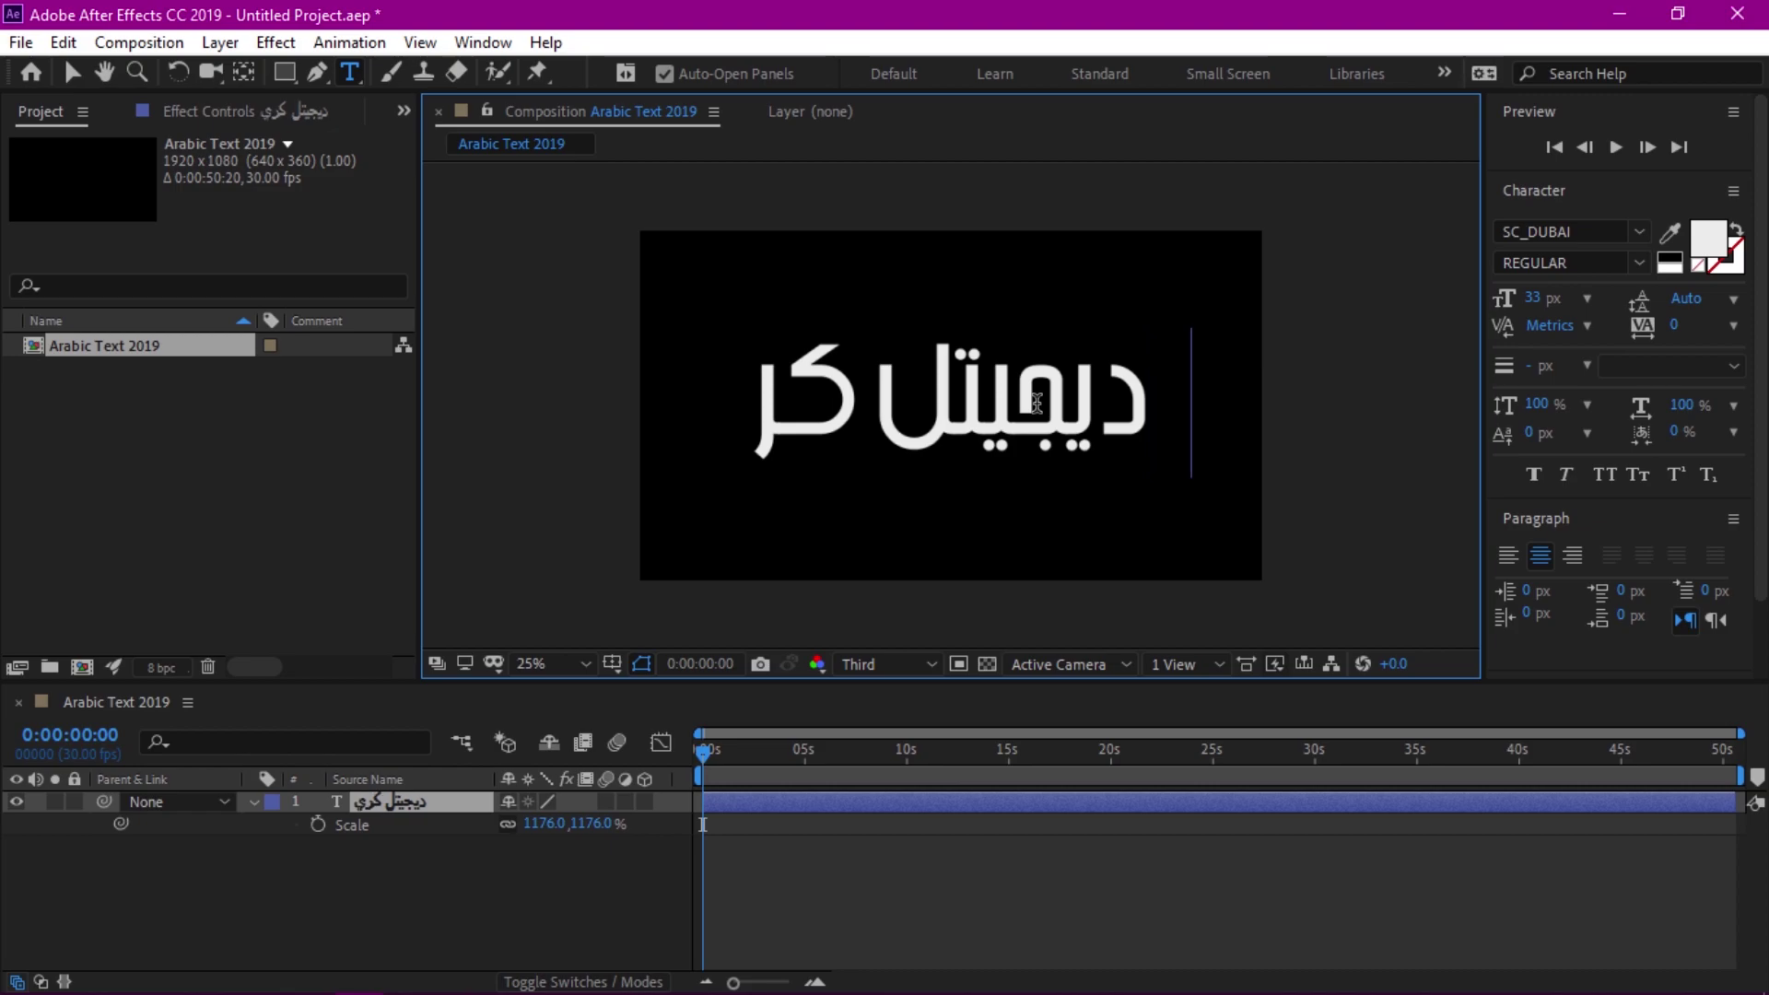
type("يشن")
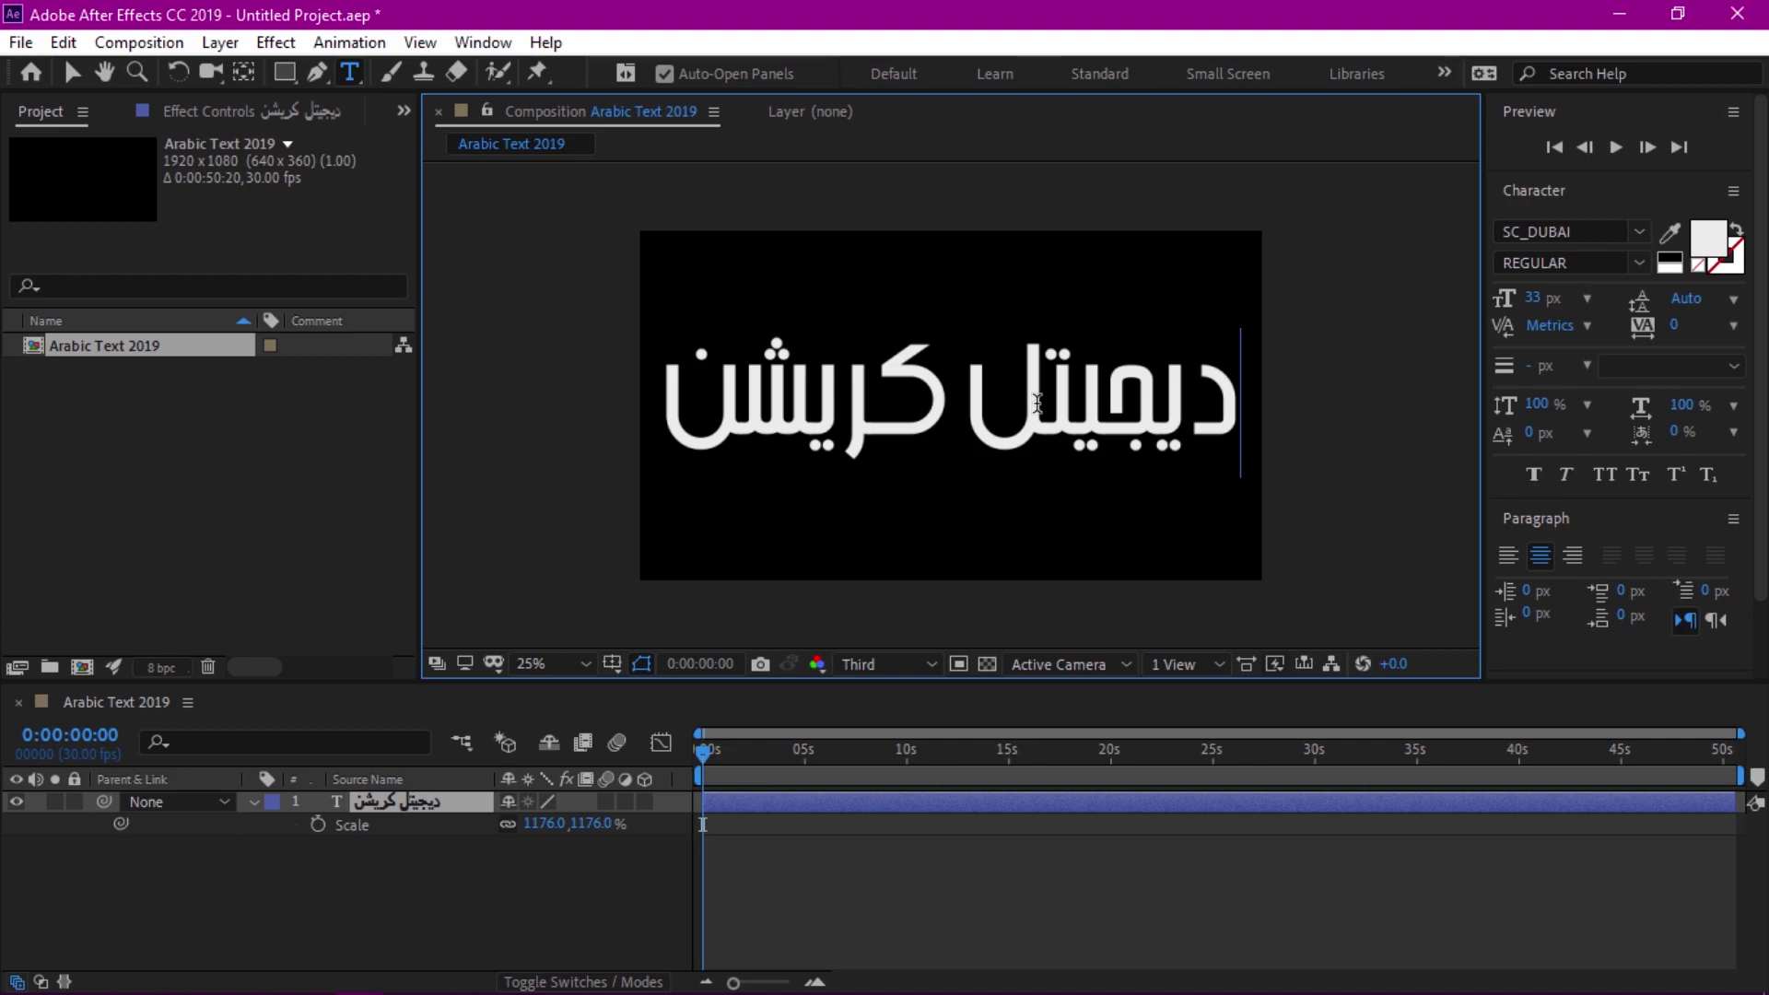
type("ز")
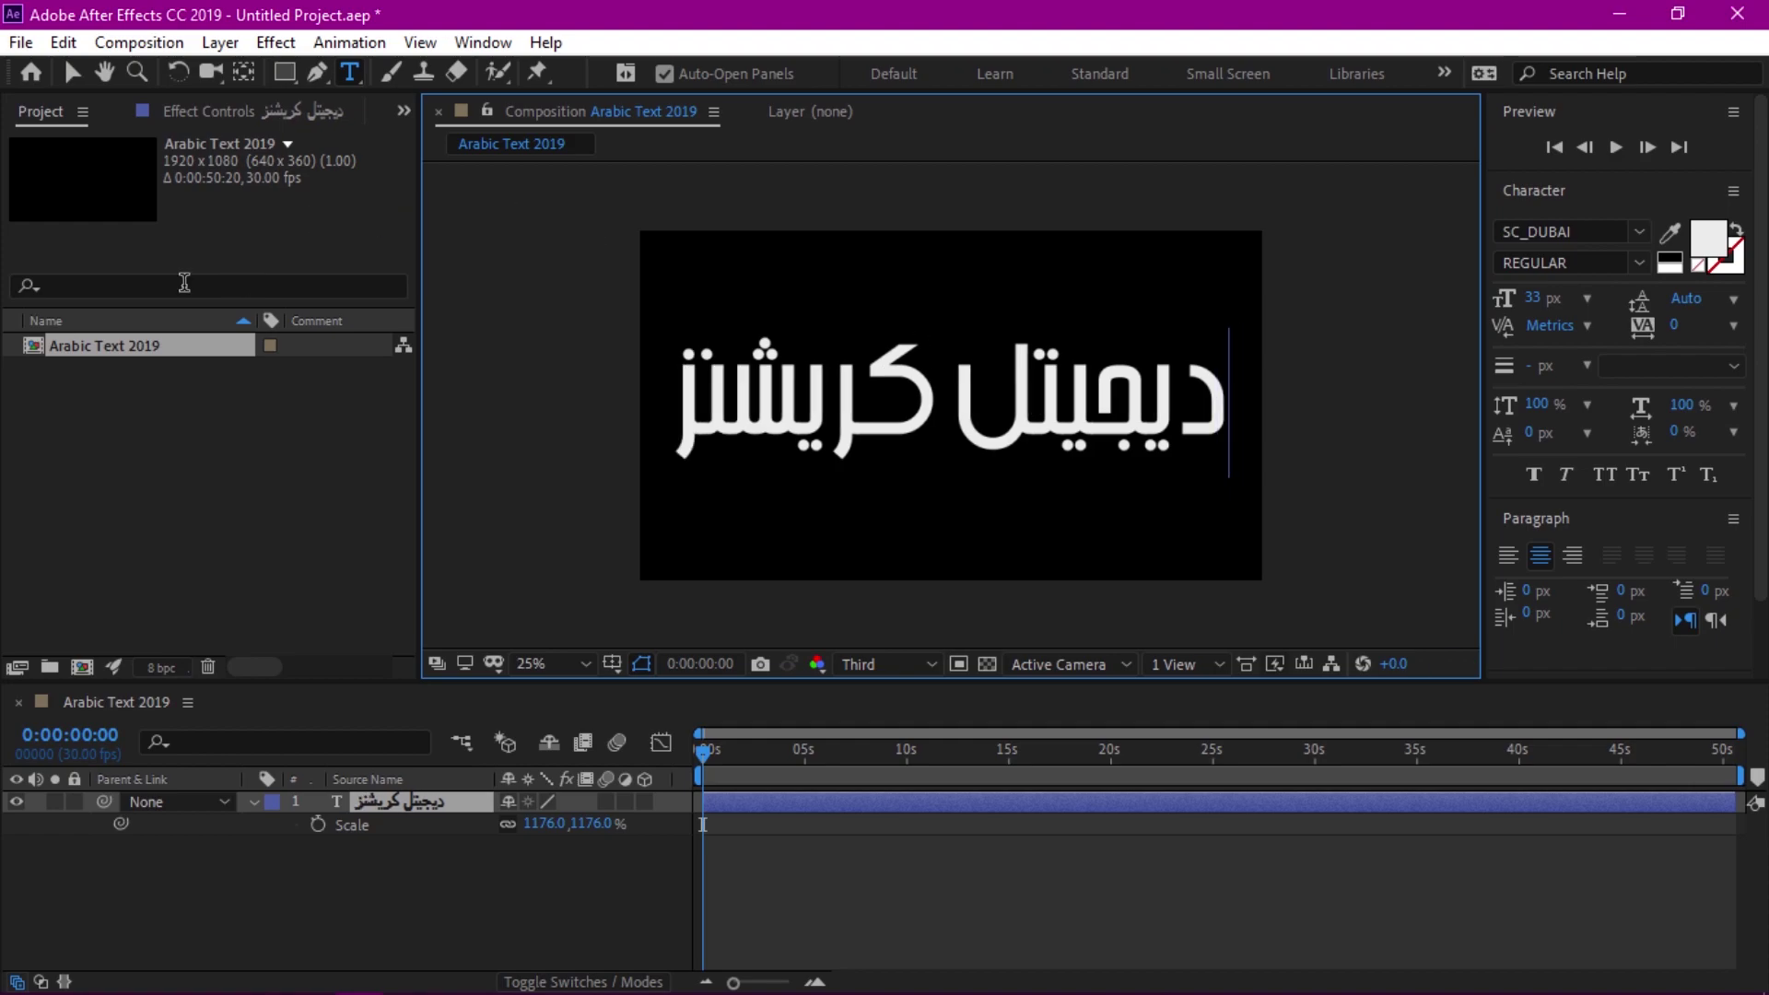
Step: Scale ديجيتل كريشنز to 1020% and centre it using the Align panel
left_click(73, 73)
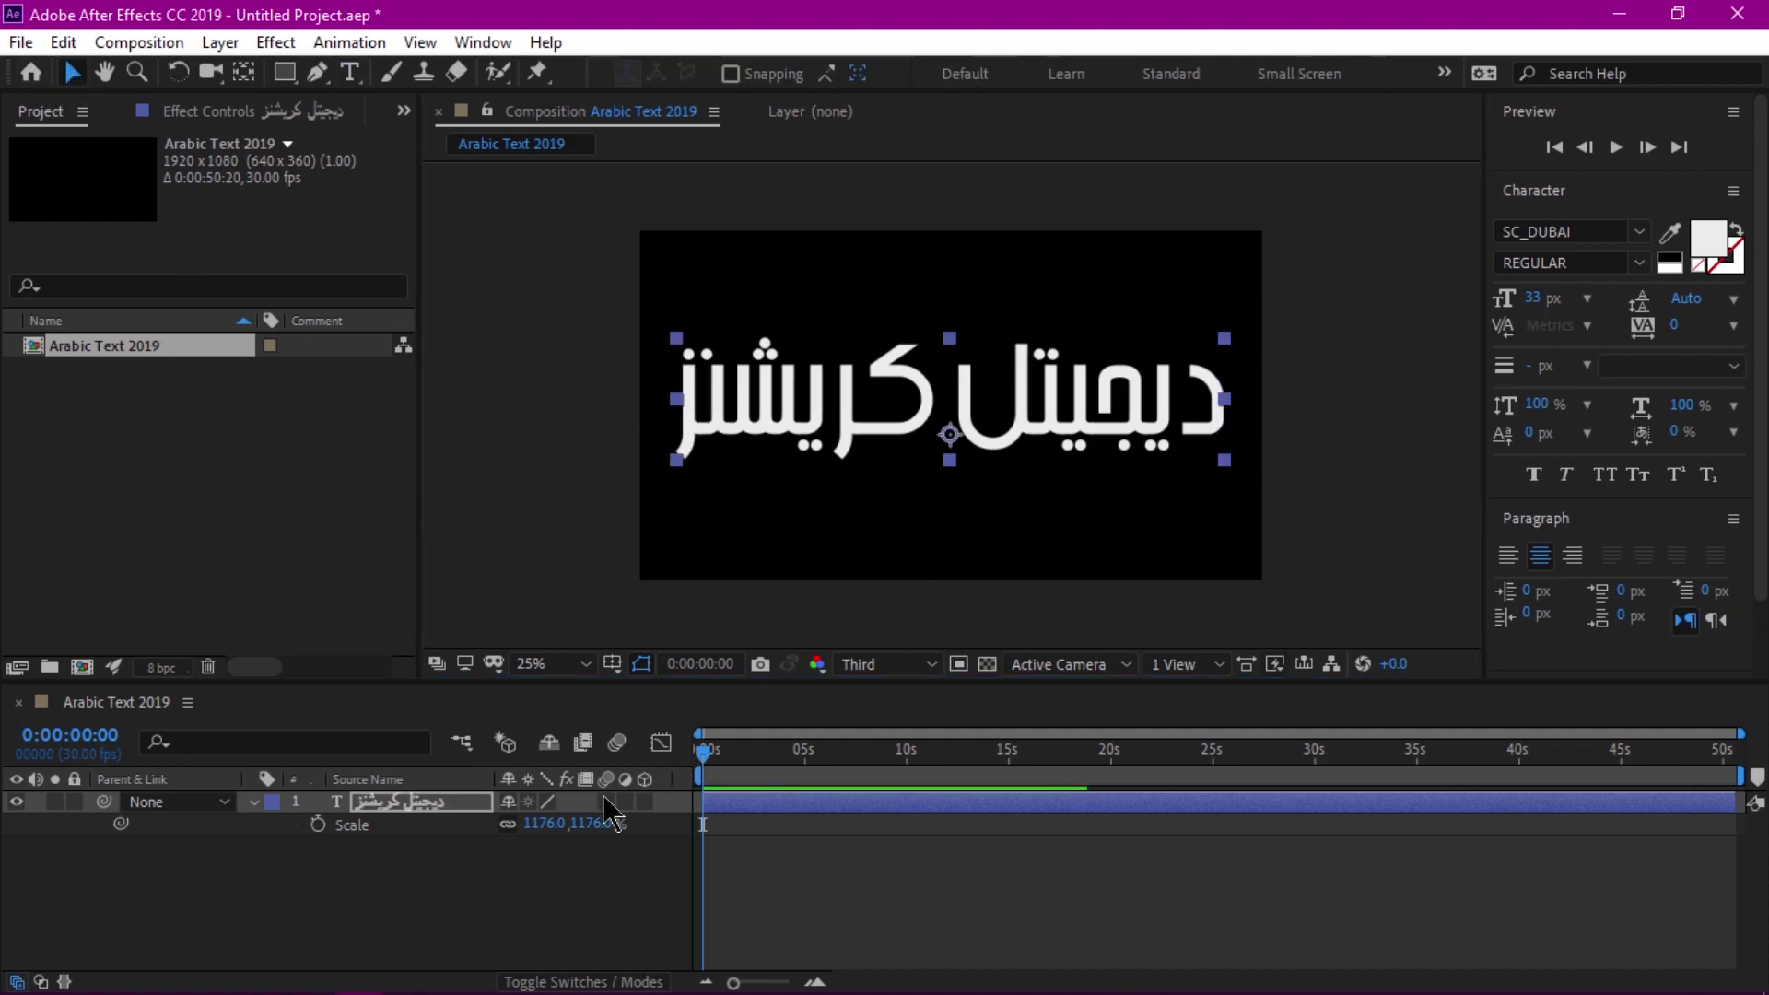
mouse_move(588, 823)
left_mouse_down()
mouse_move(516, 823)
mouse_move(394, 863)
left_mouse_up()
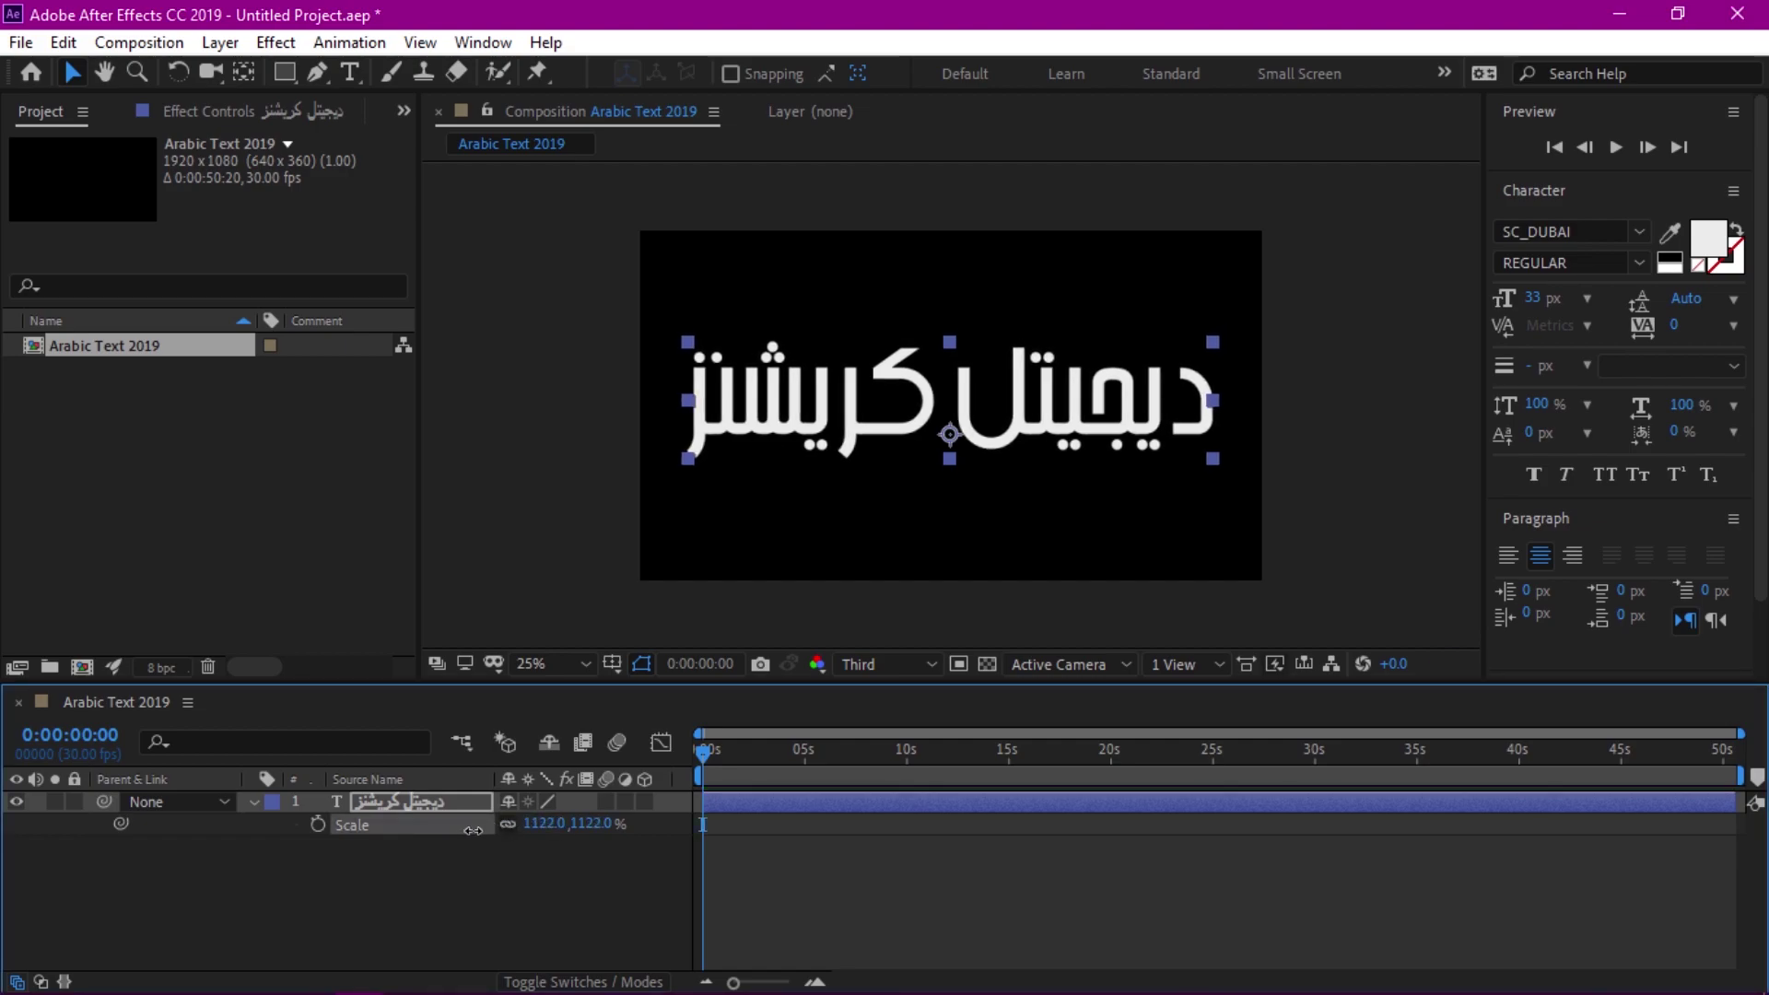
scroll(661, 392, "up", 1)
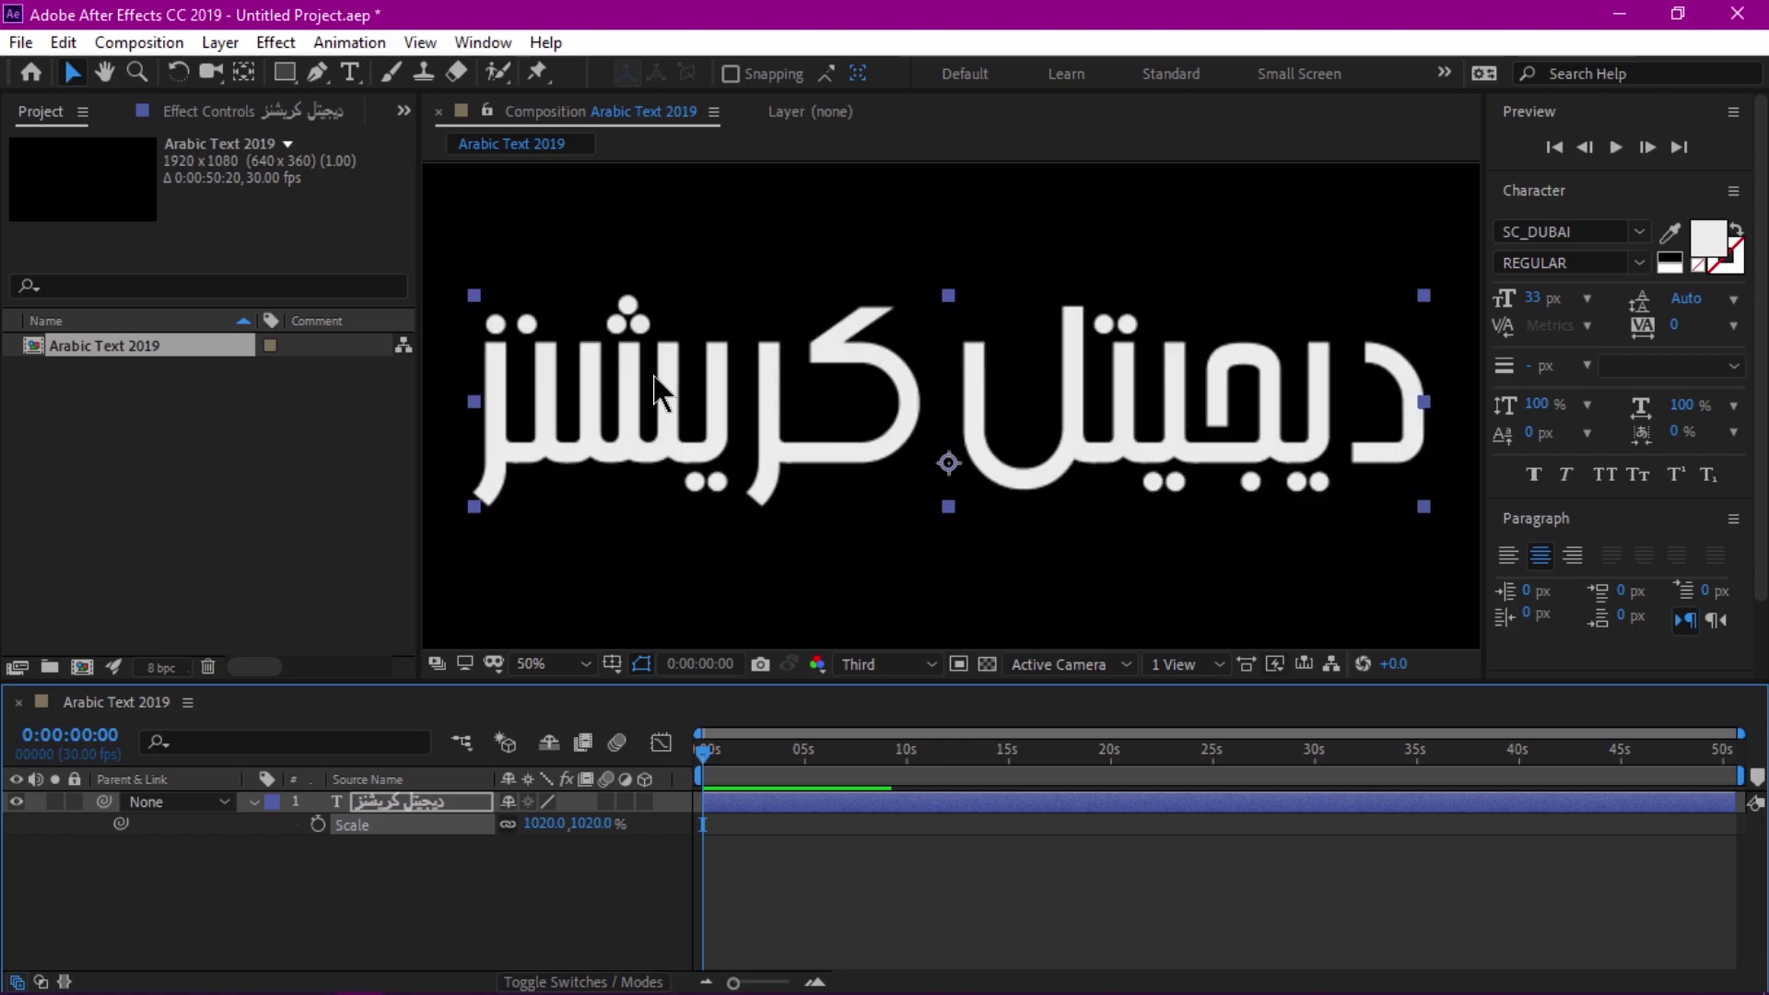
scroll(661, 392, "down", 1)
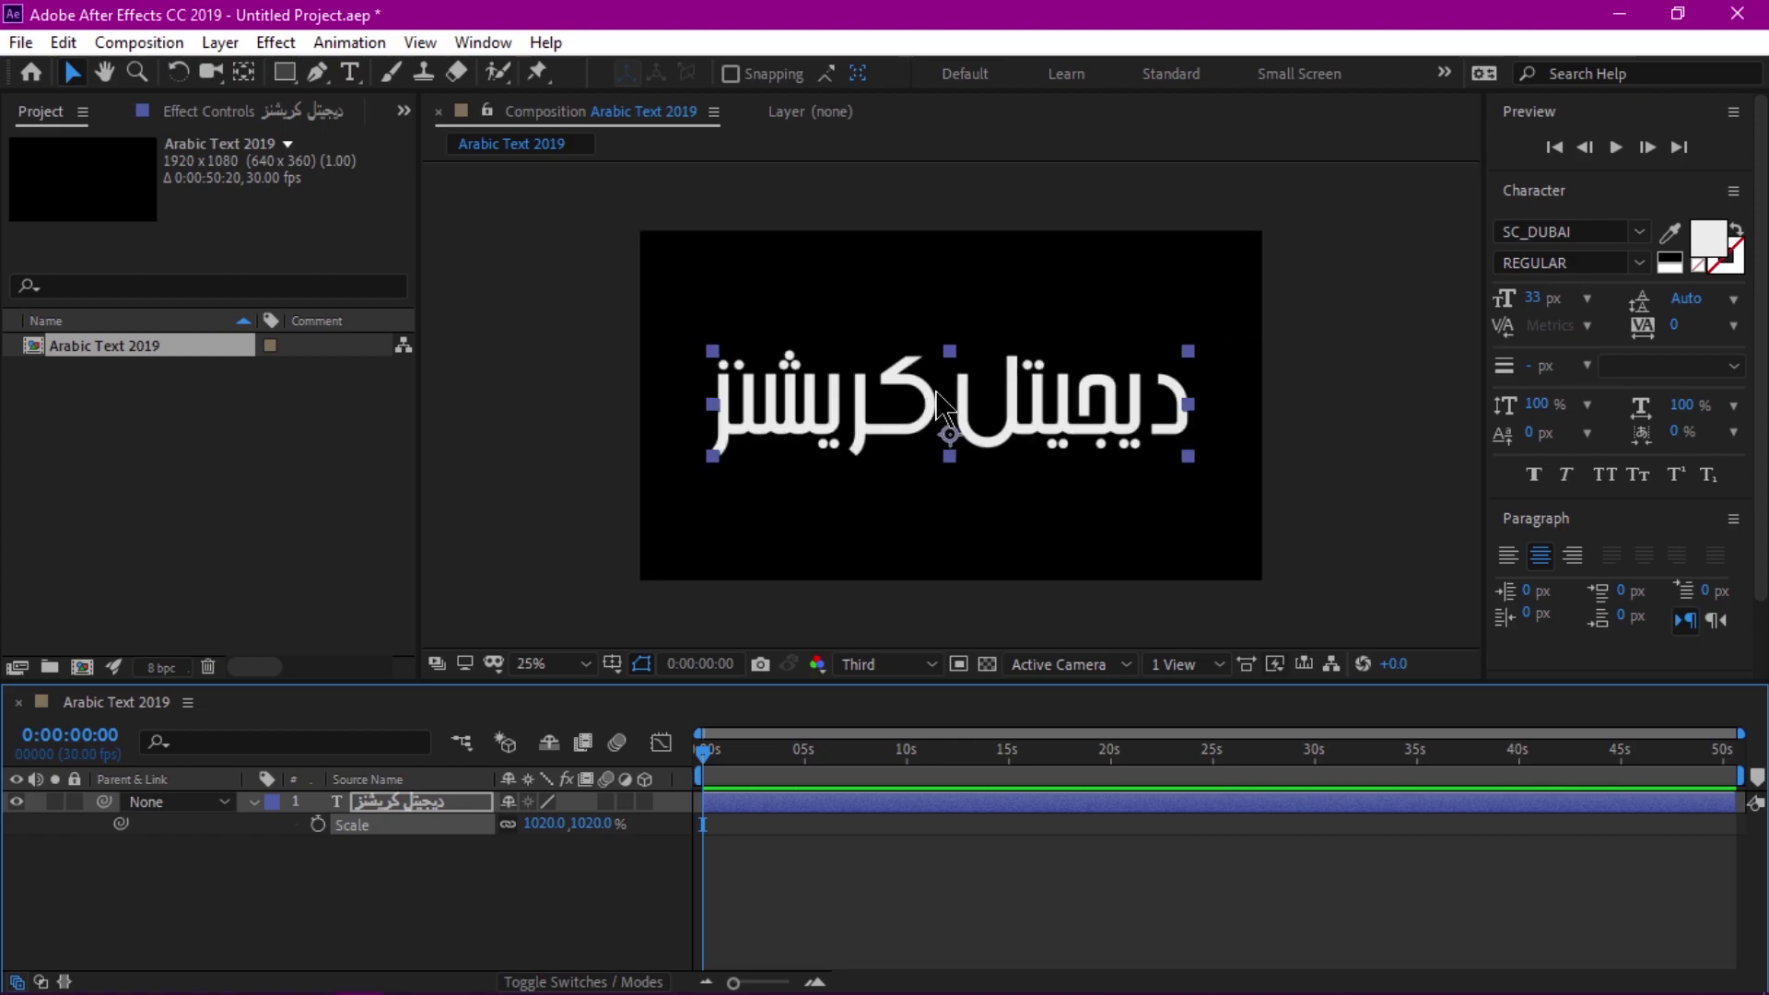
left_click(485, 43)
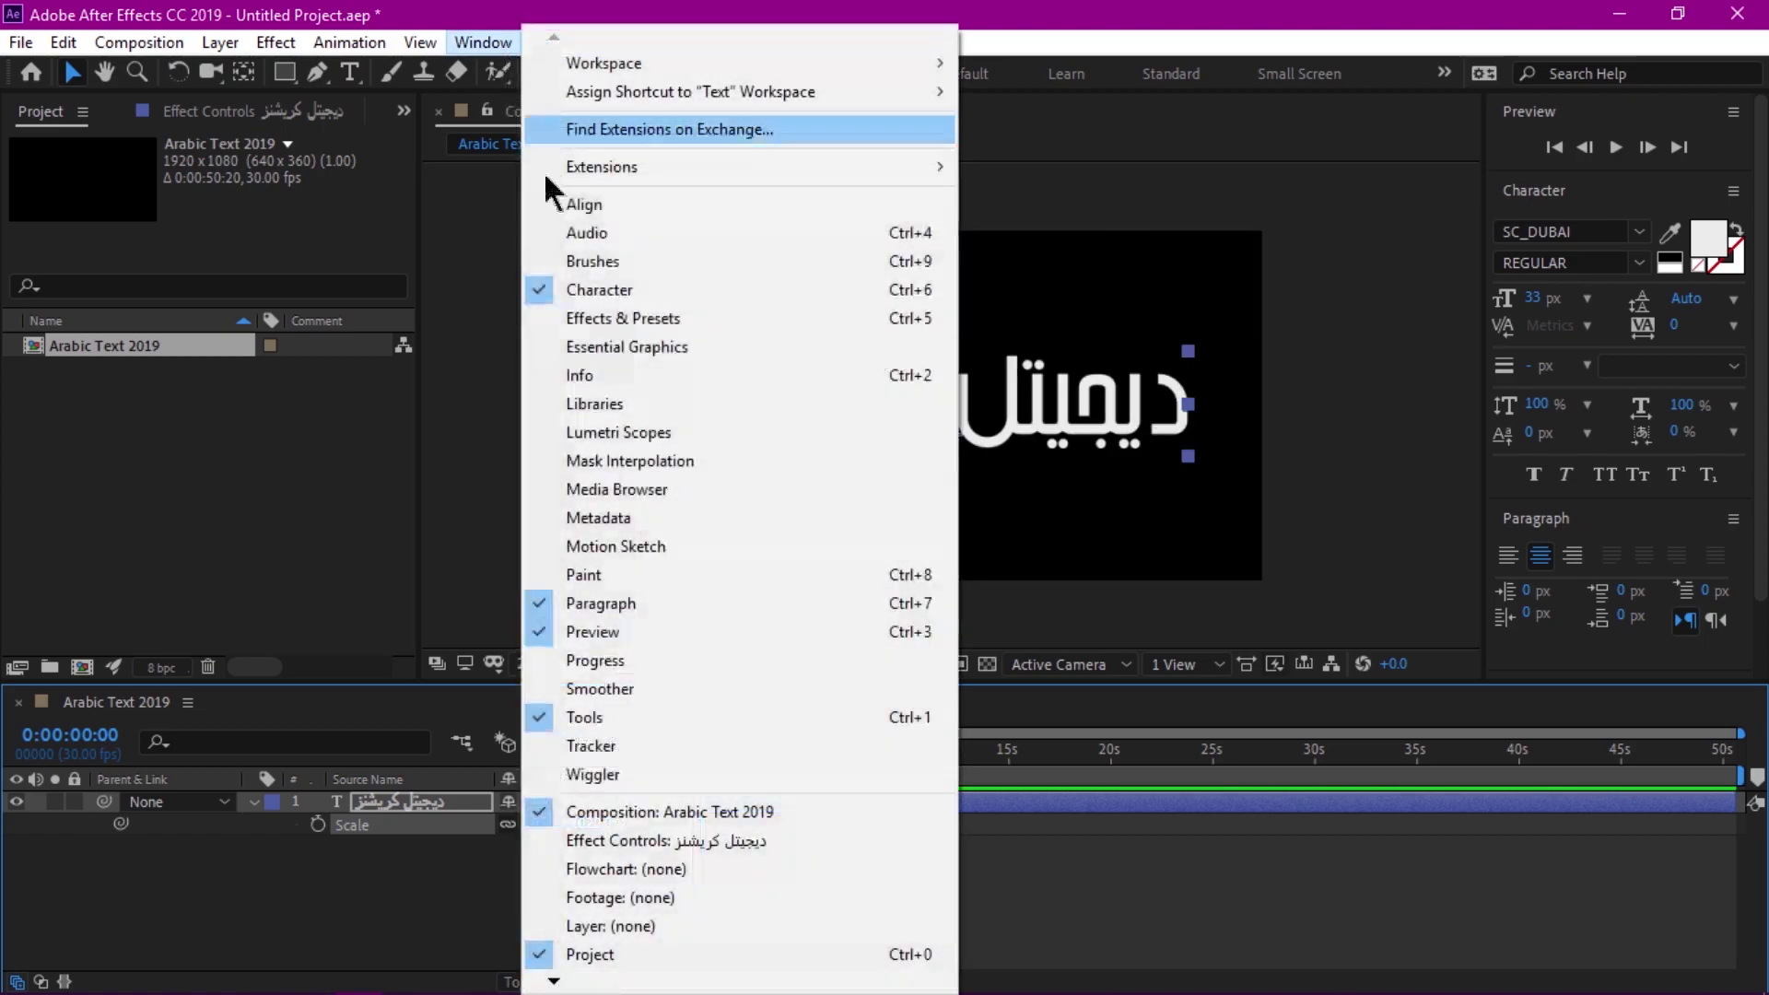
left_click(608, 205)
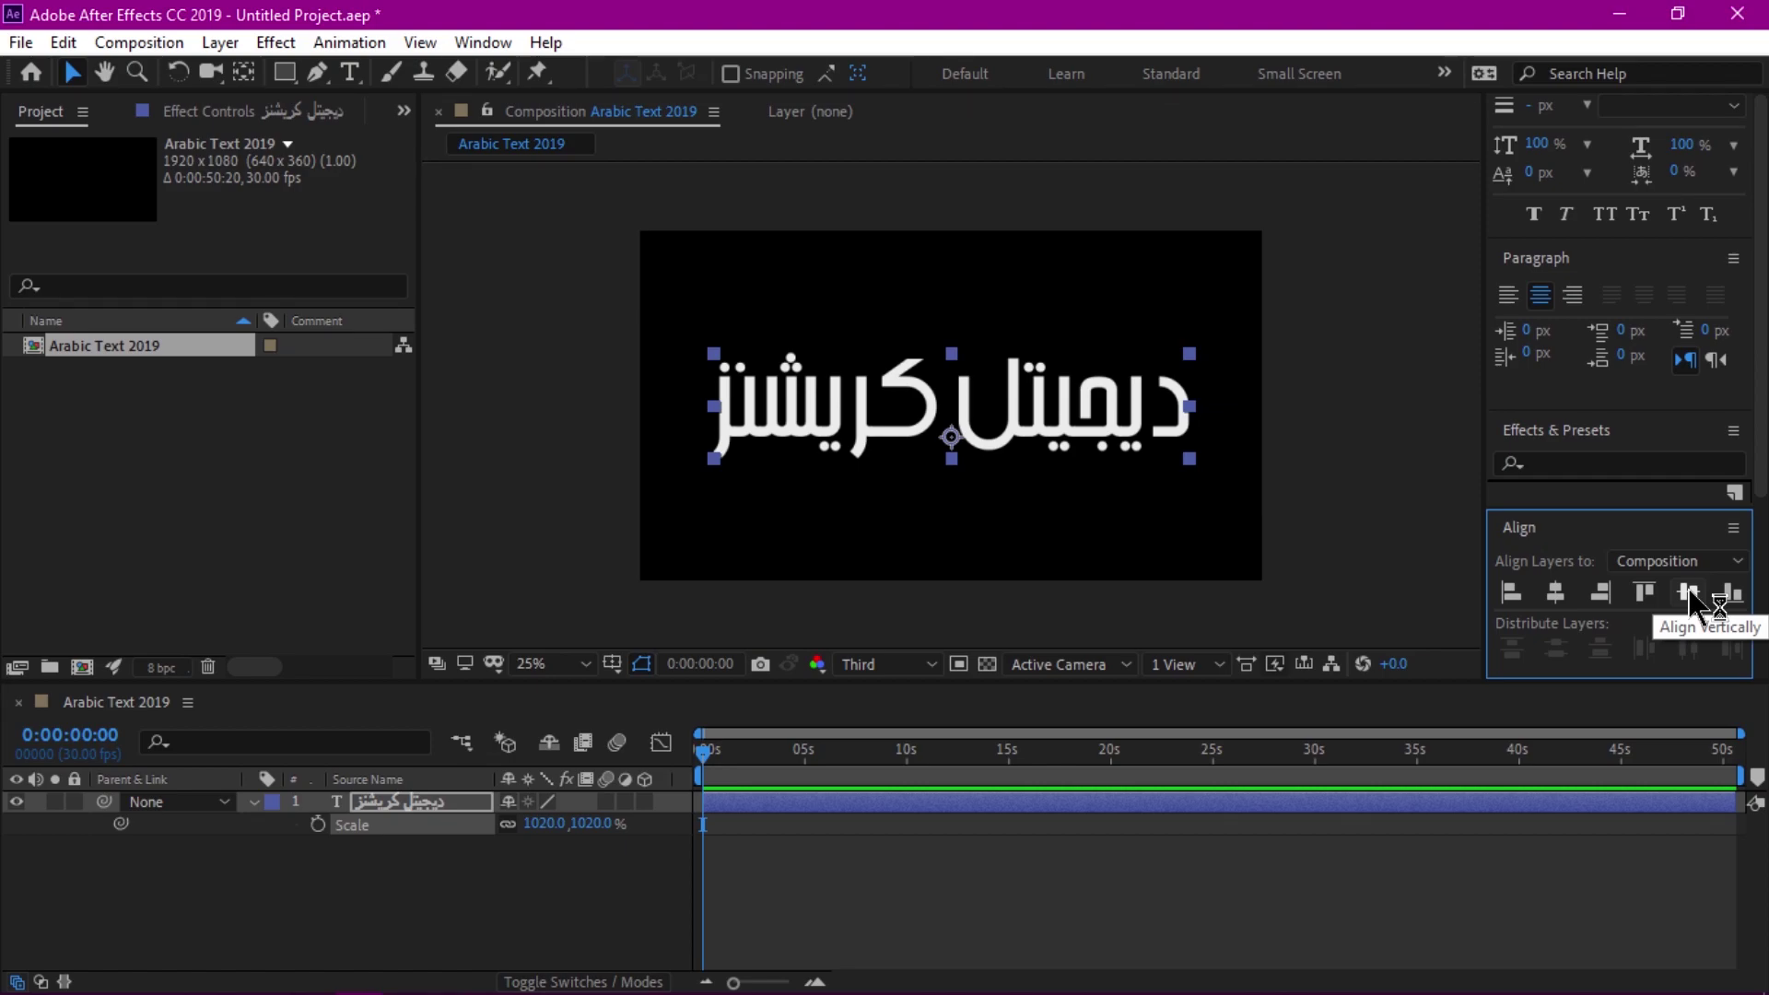
left_click(544, 898)
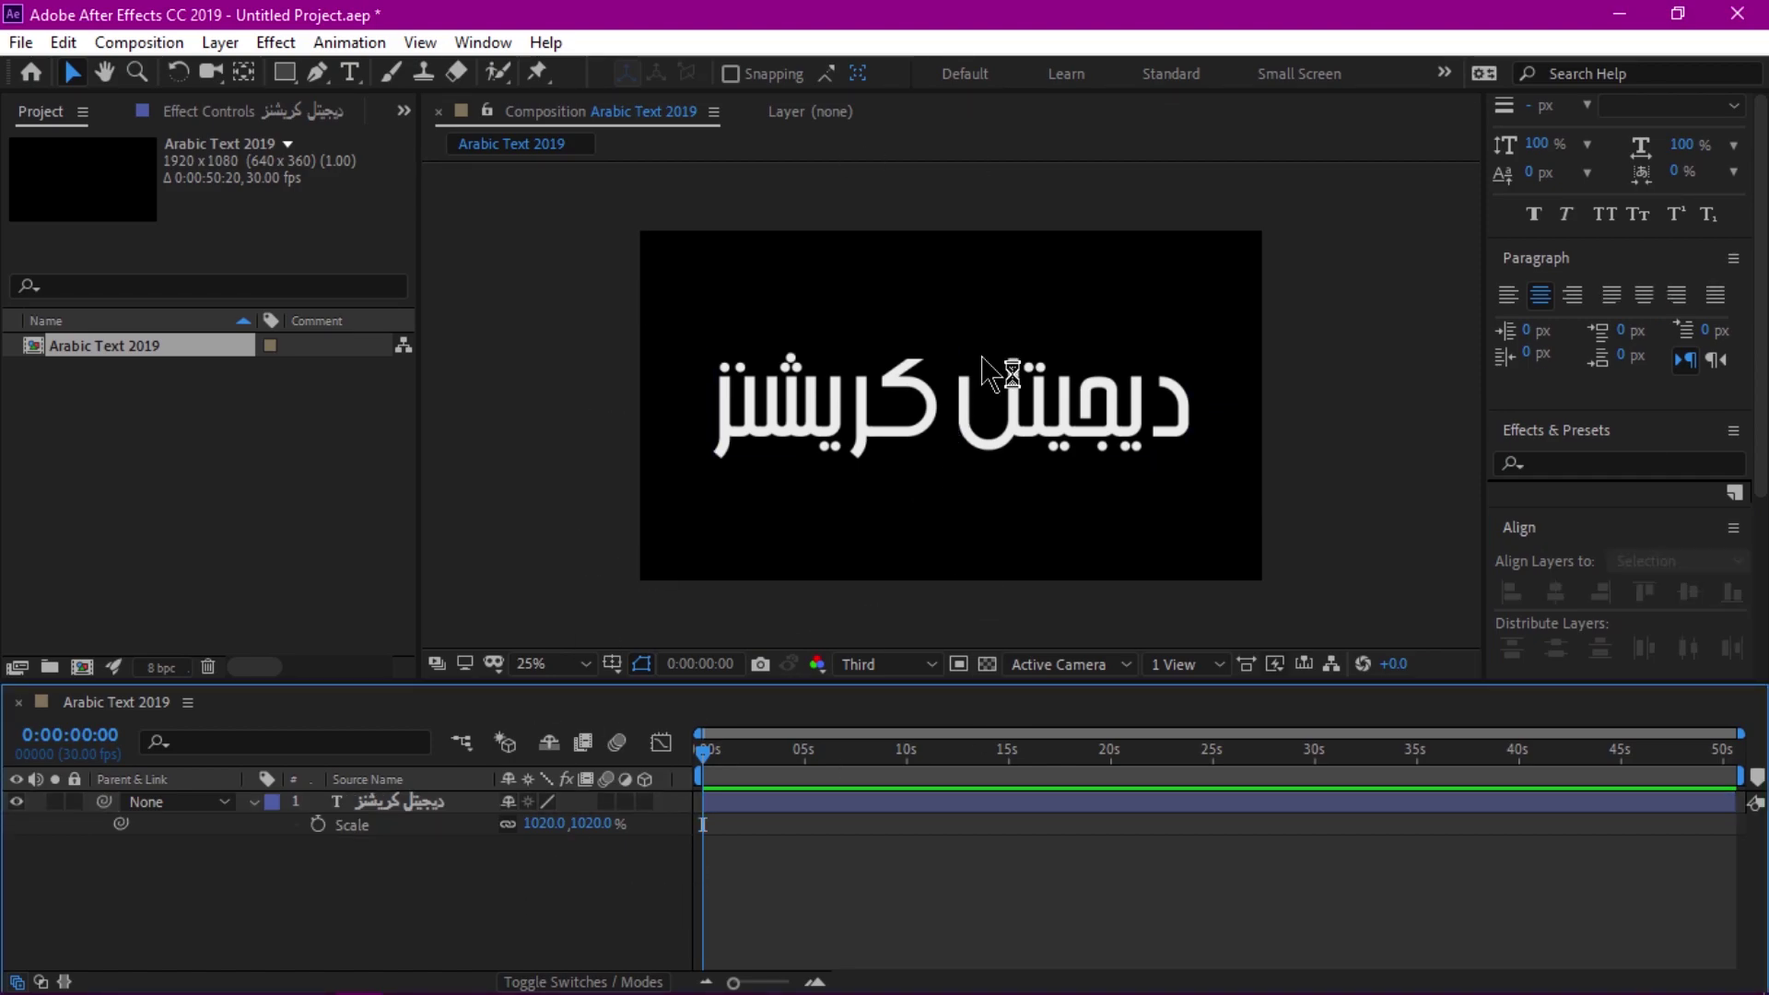
left_click(254, 804)
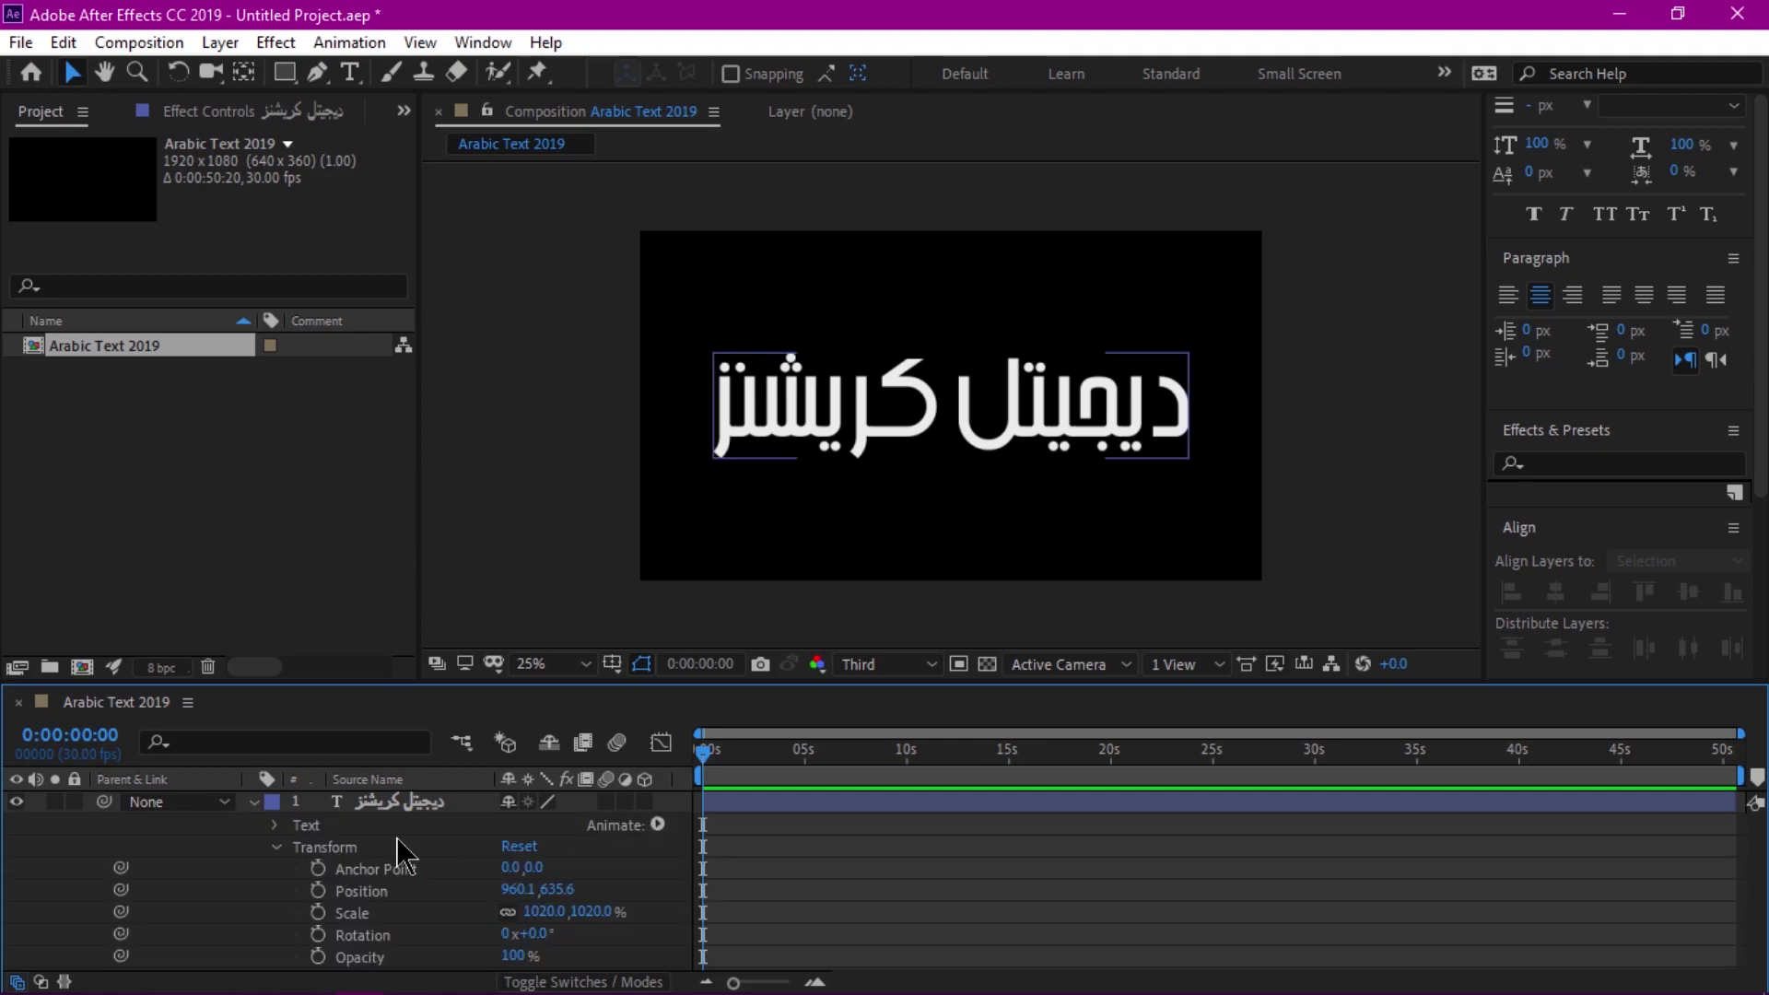
Step: Add Animator 1 with Range Selector and 100% Opacity, then enlarge the timeline
left_click(277, 825)
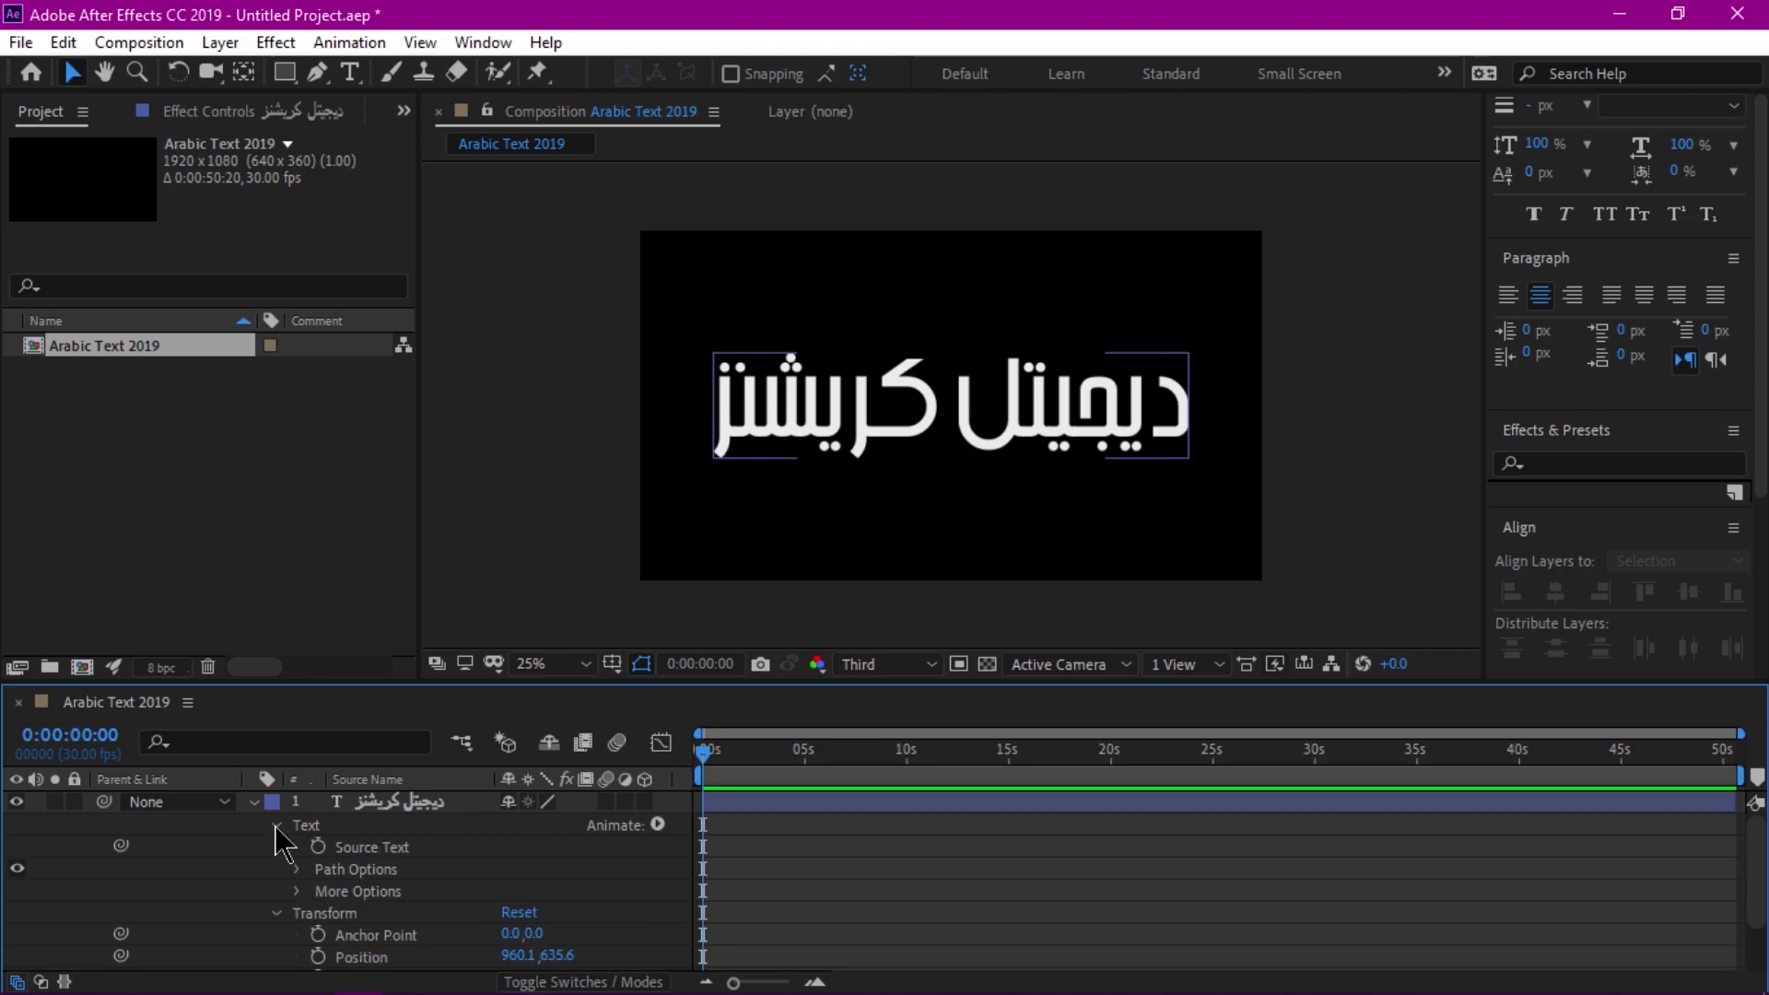
left_click(658, 826)
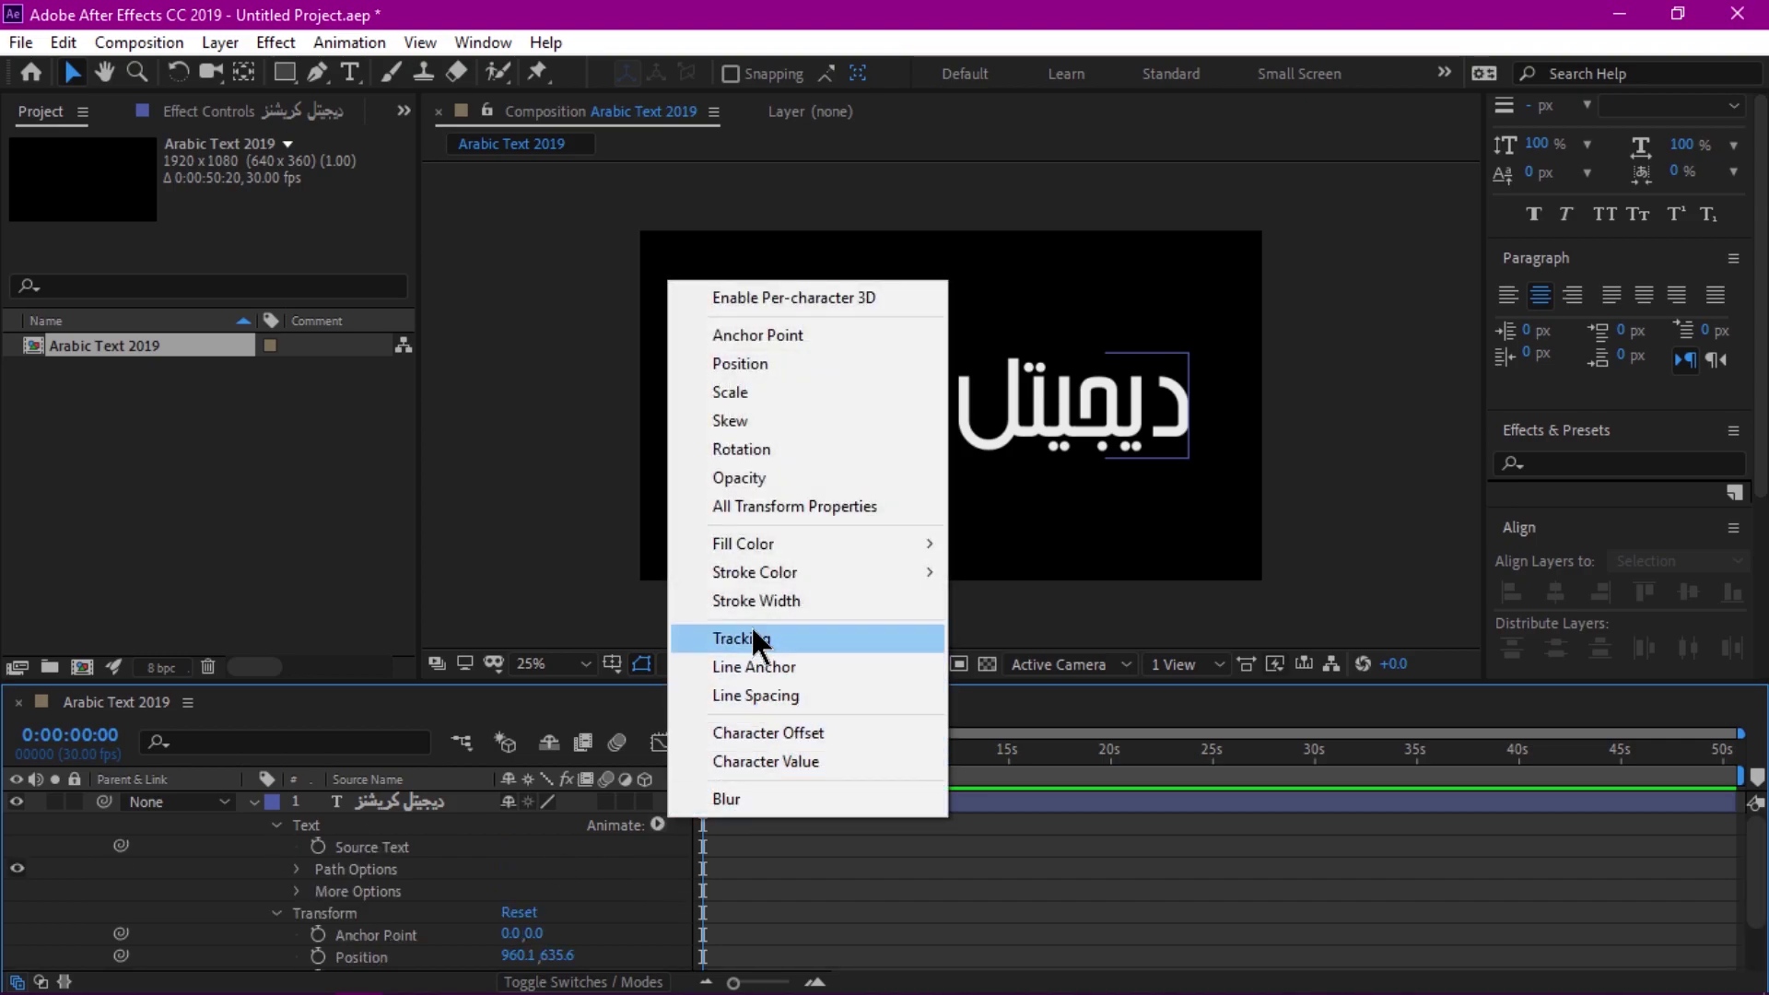
left_click(742, 479)
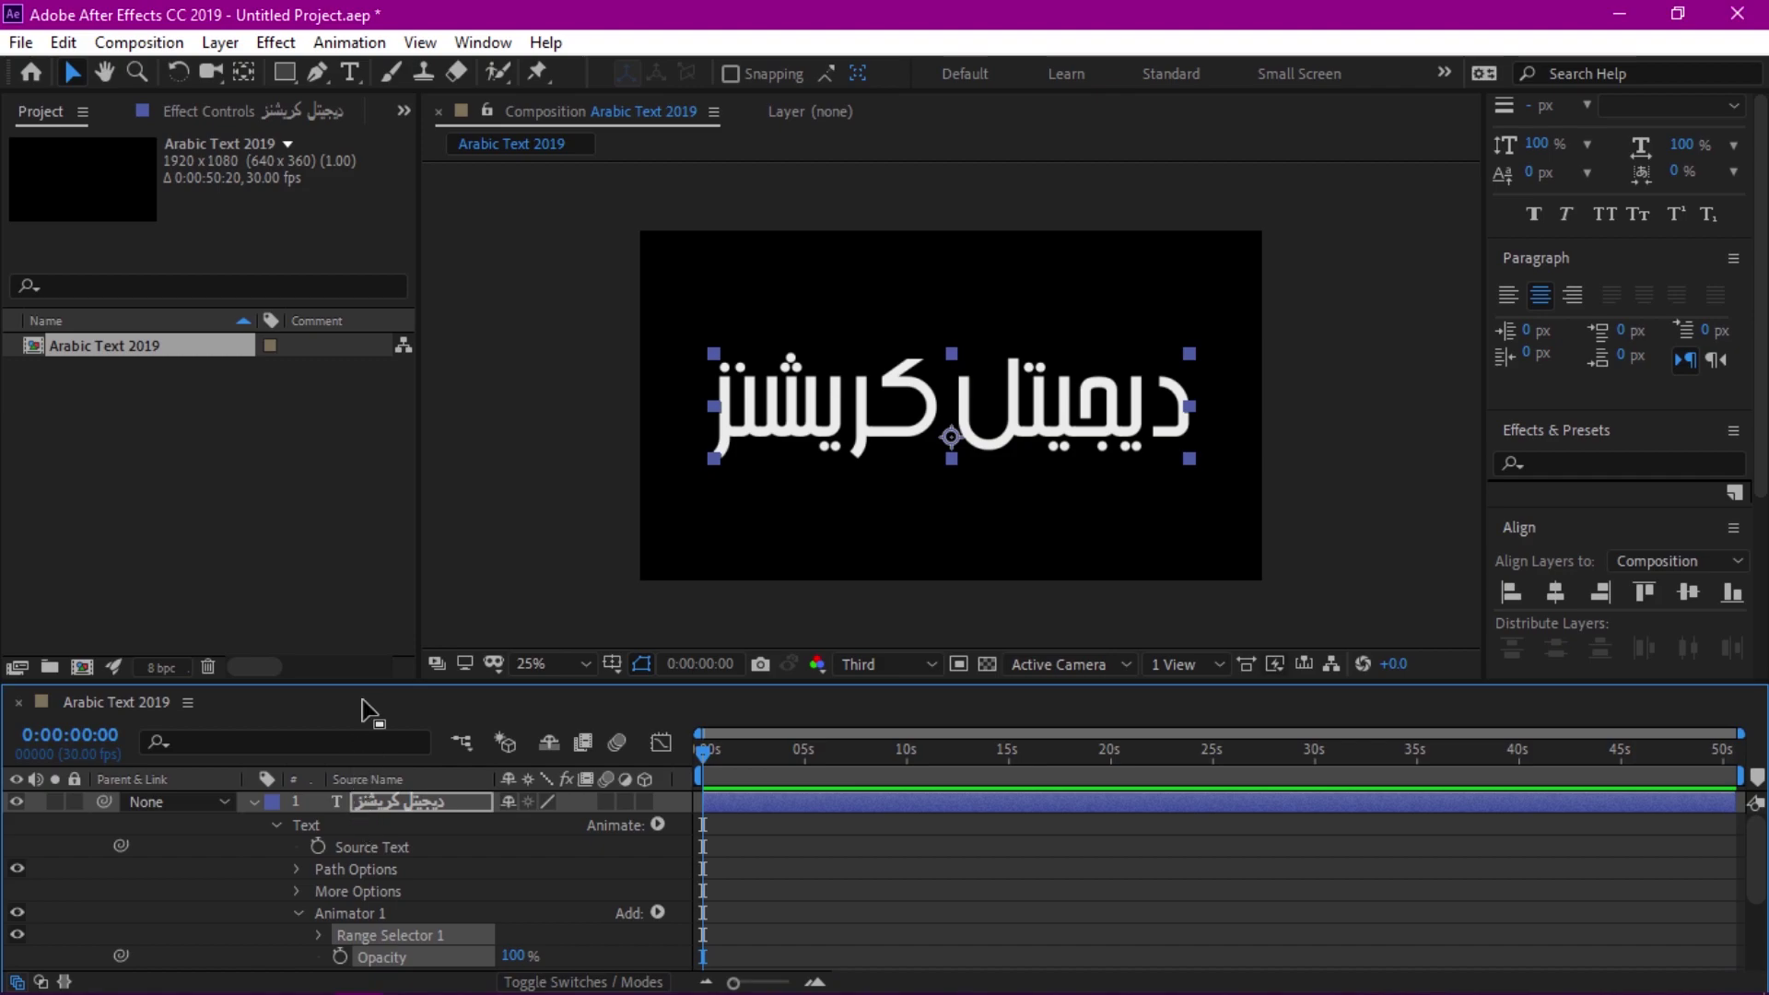
left_click_drag(368, 687, 367, 584)
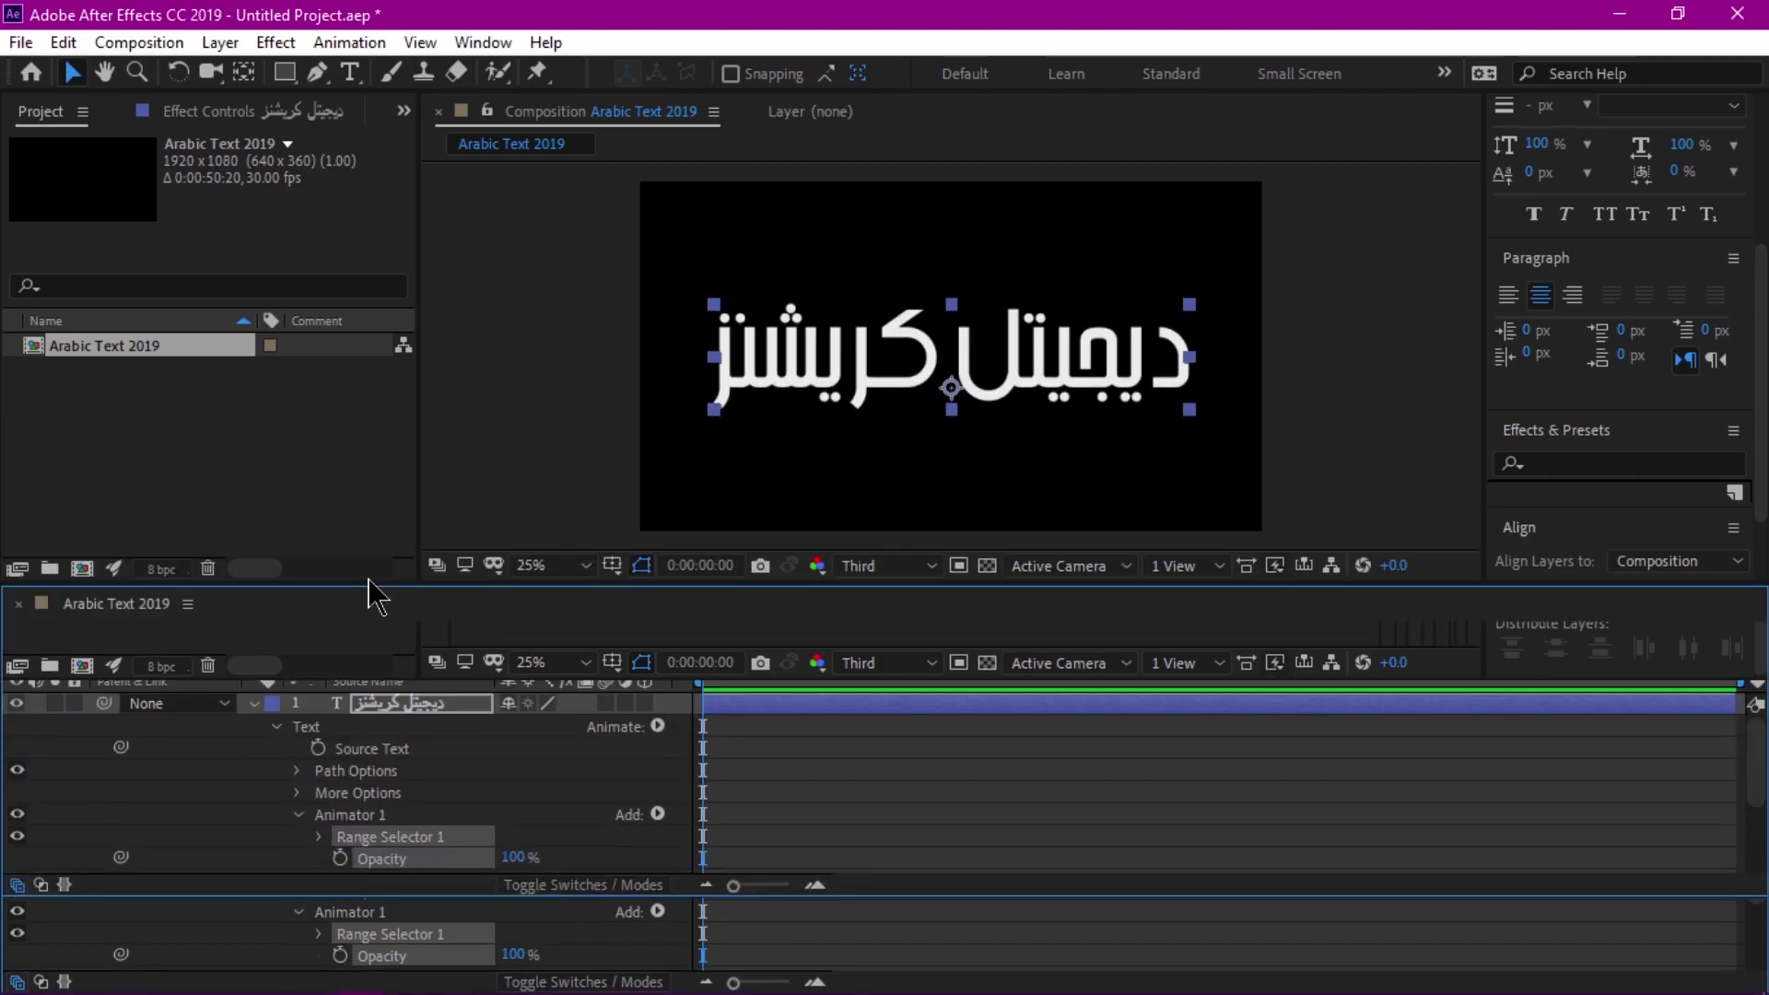
Step: Set animator Opacity to 0% and key Range Selector End from 100% to 0% at about five seconds
left_click(321, 832)
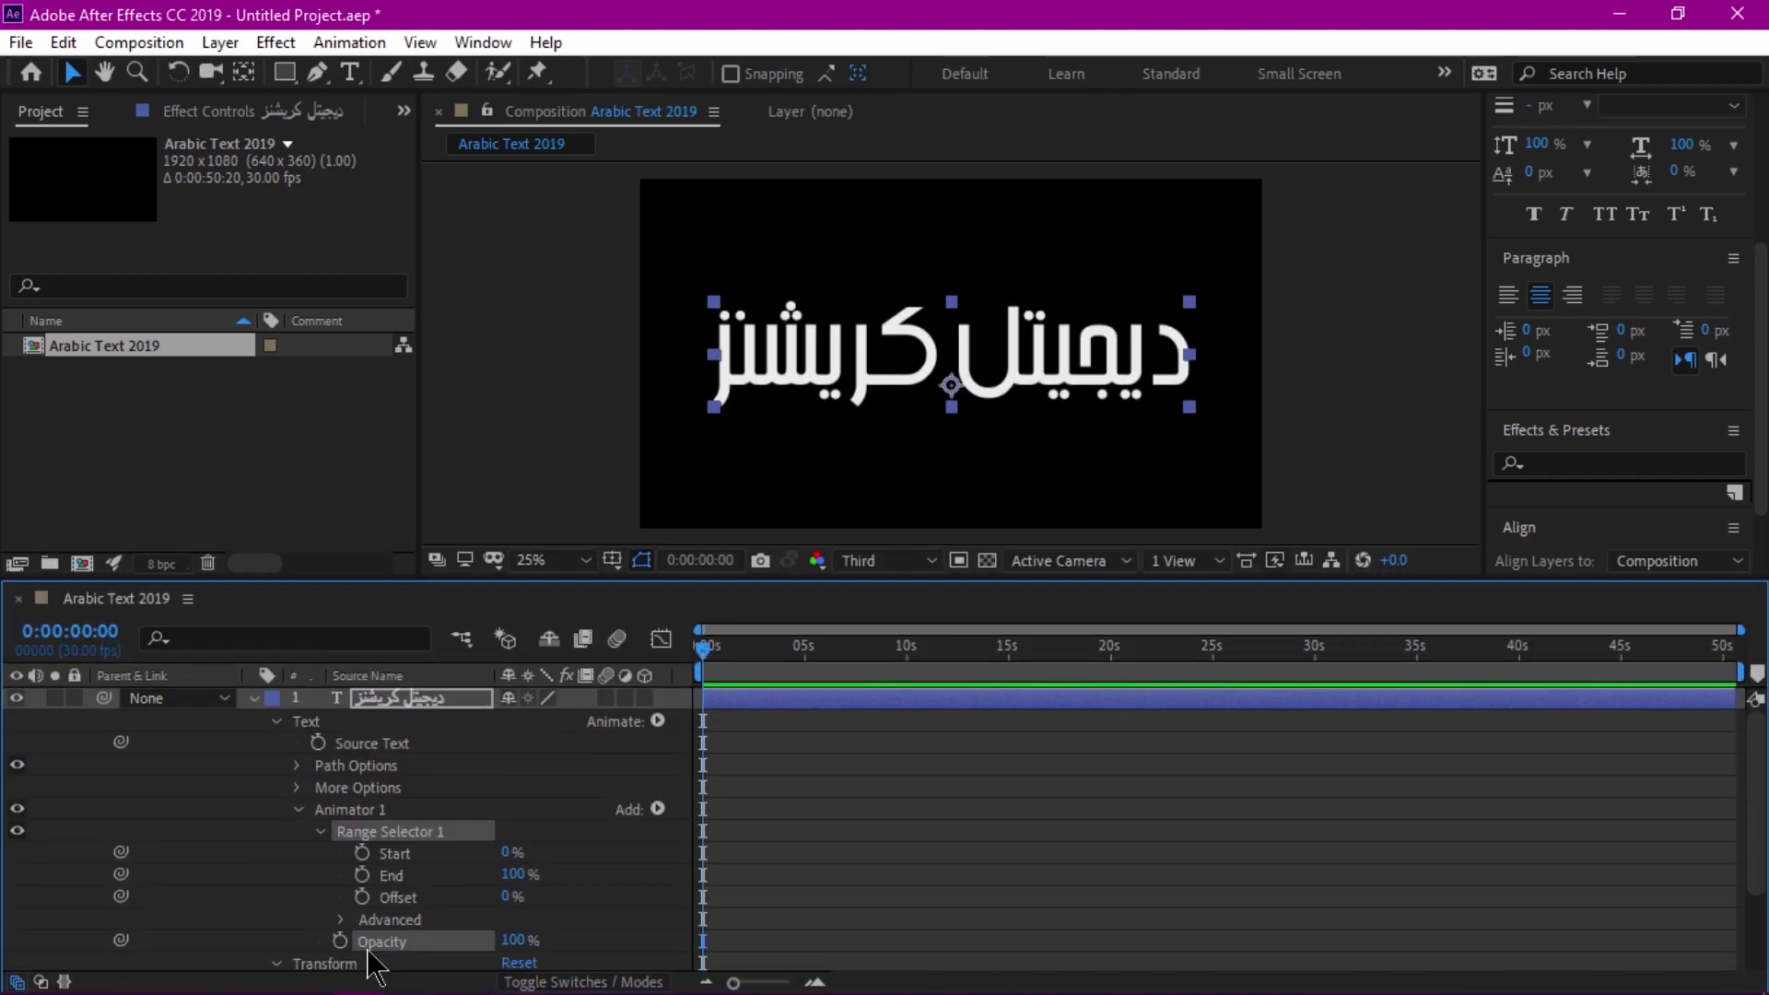
left_click(519, 941)
type("0")
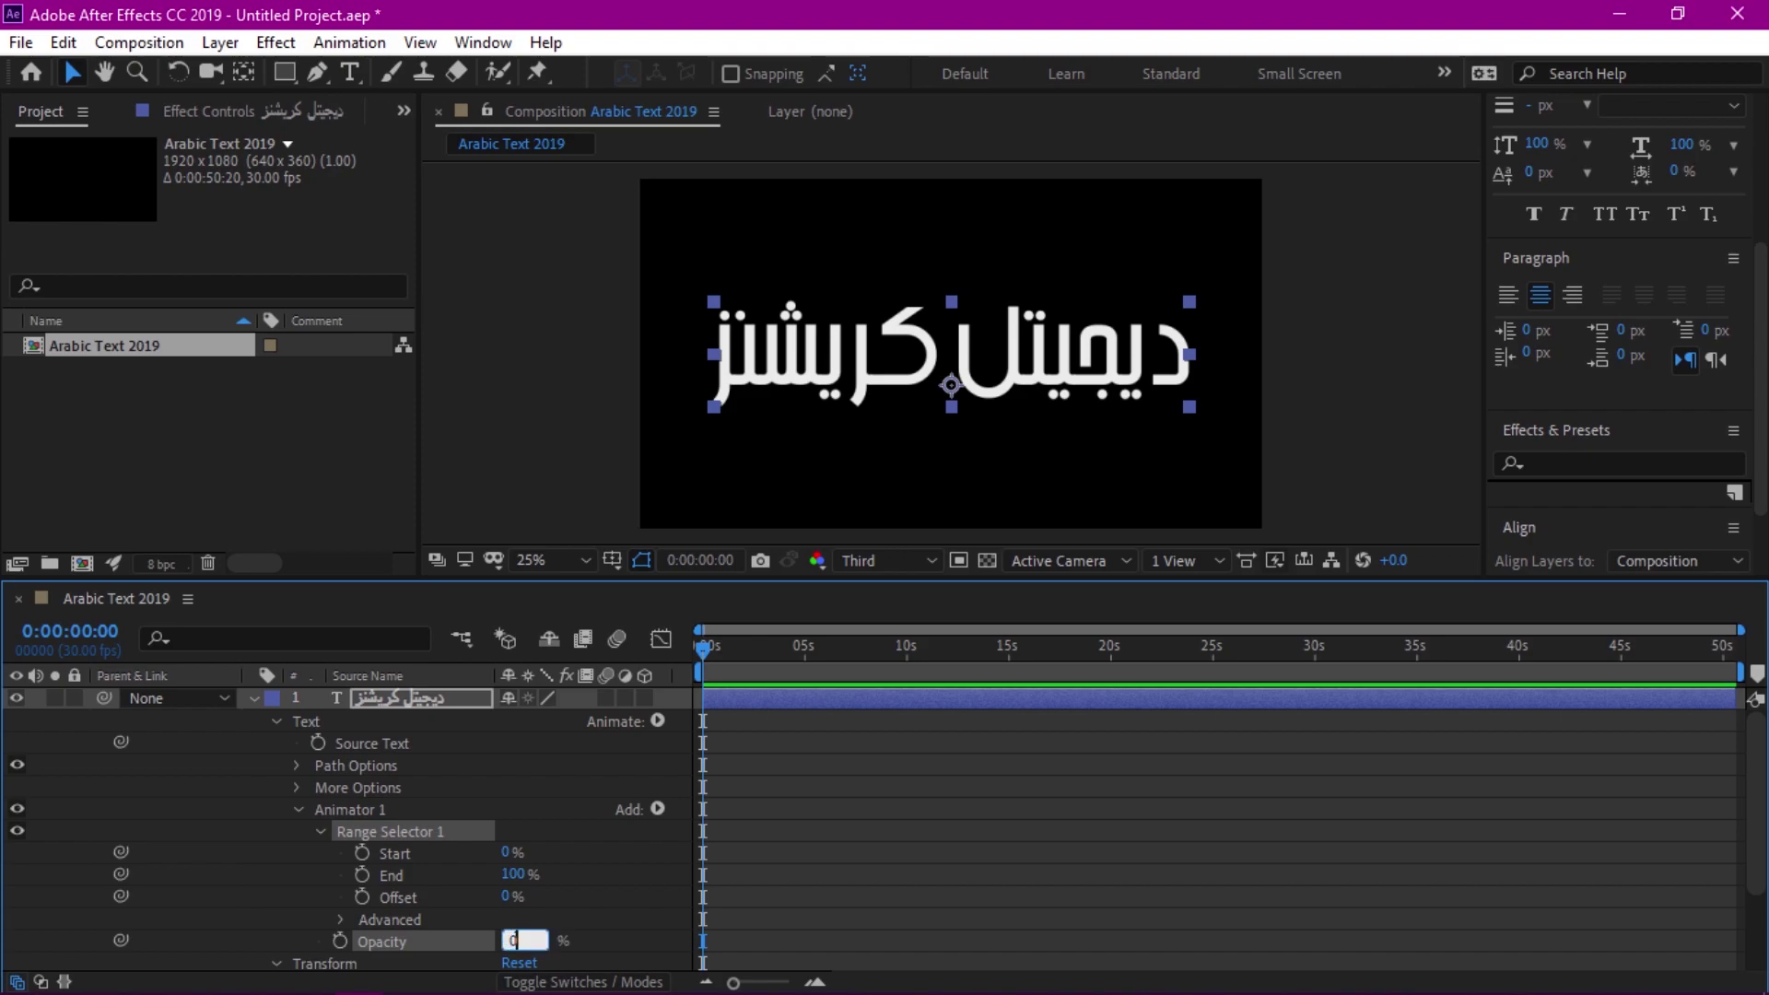
key("Return")
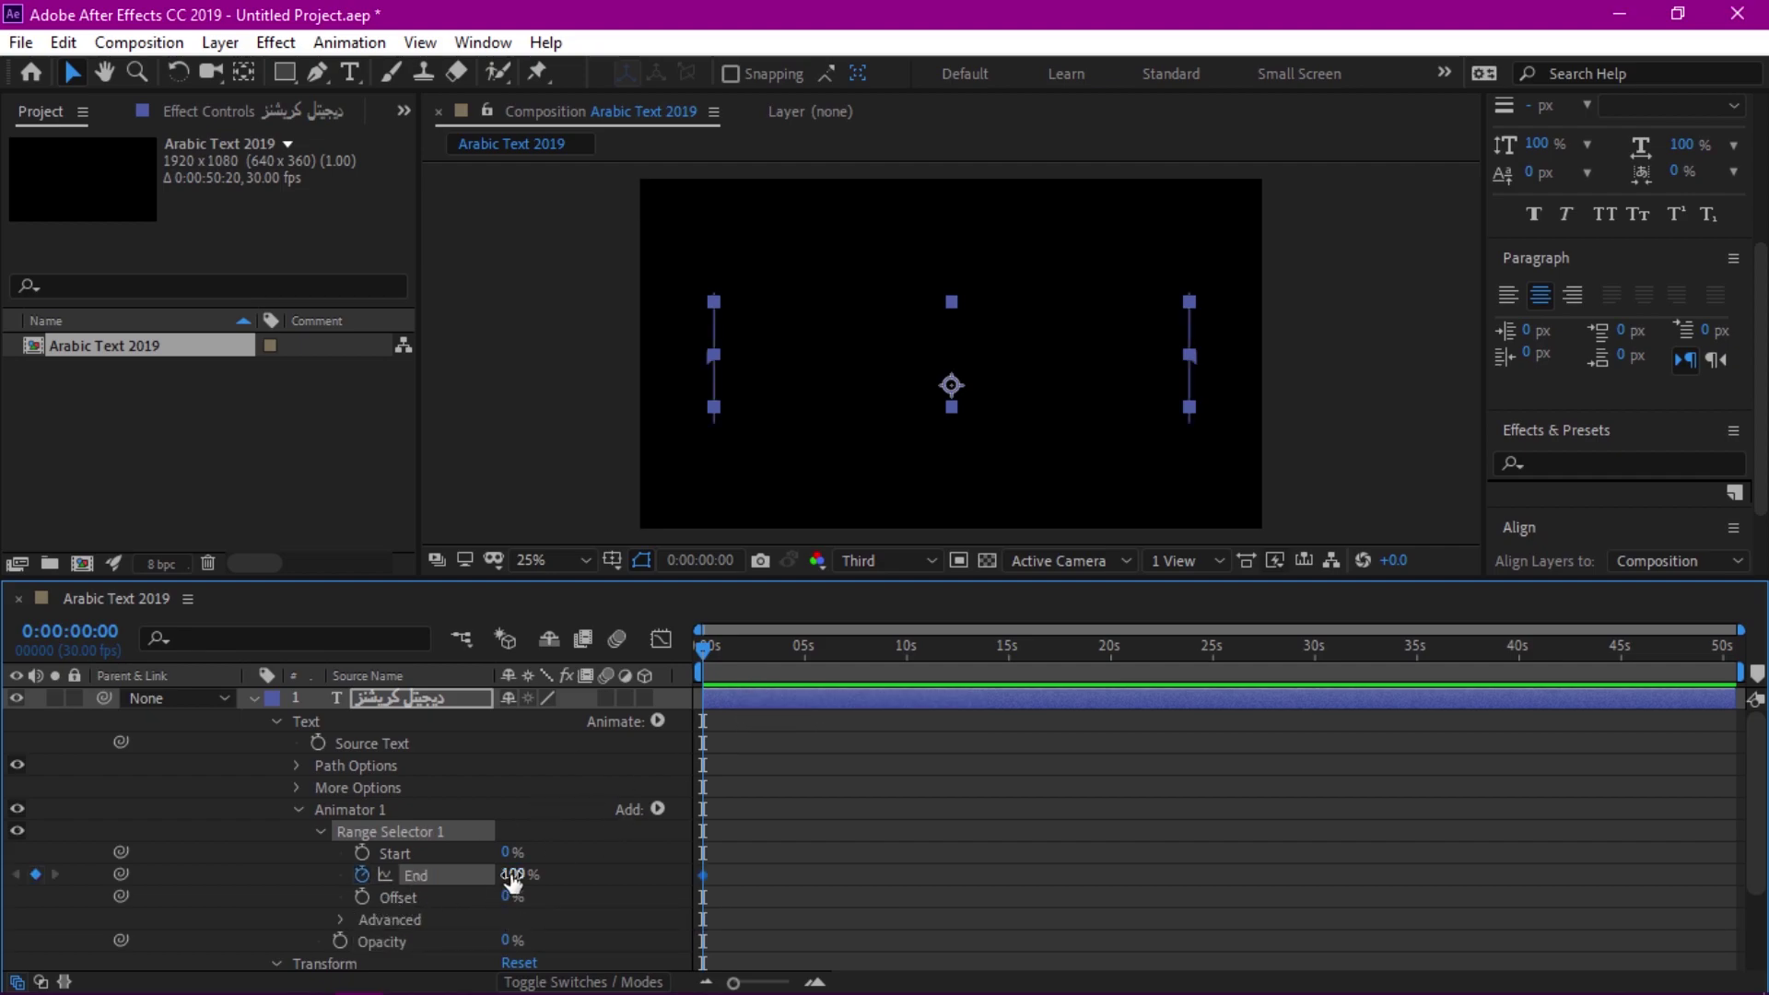
left_click_drag(515, 873, 325, 886)
key("ctrl+z")
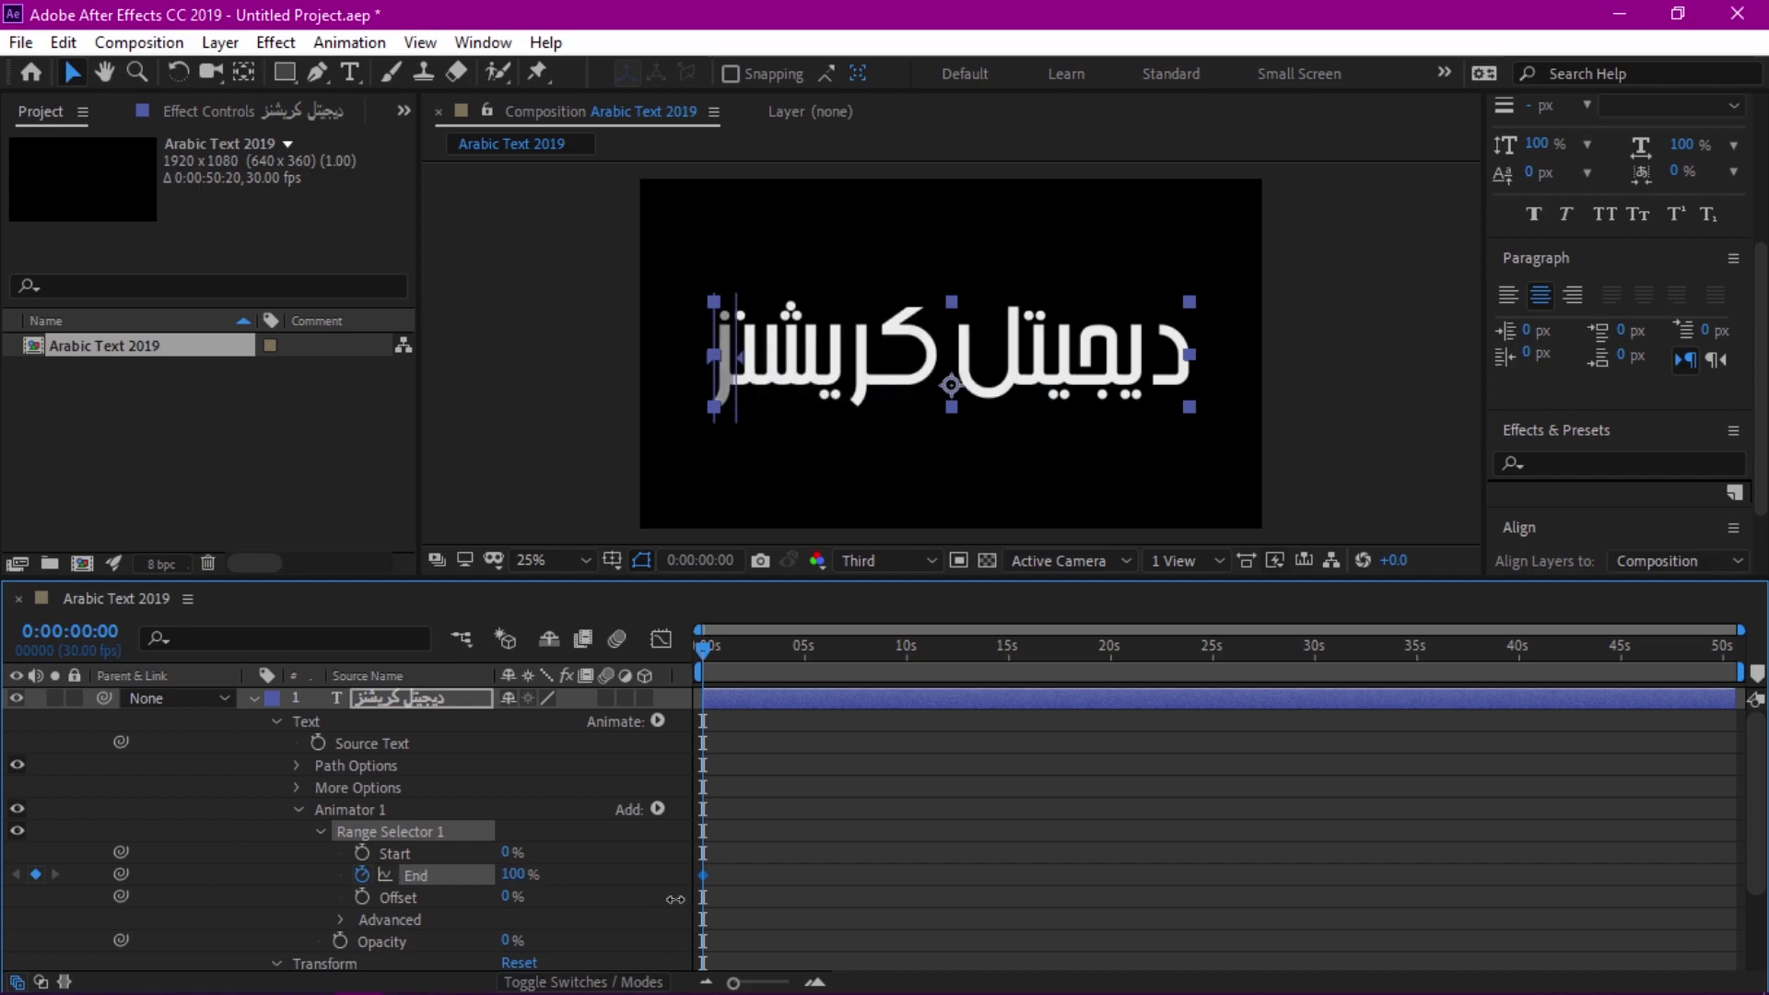
left_click_drag(707, 646, 805, 650)
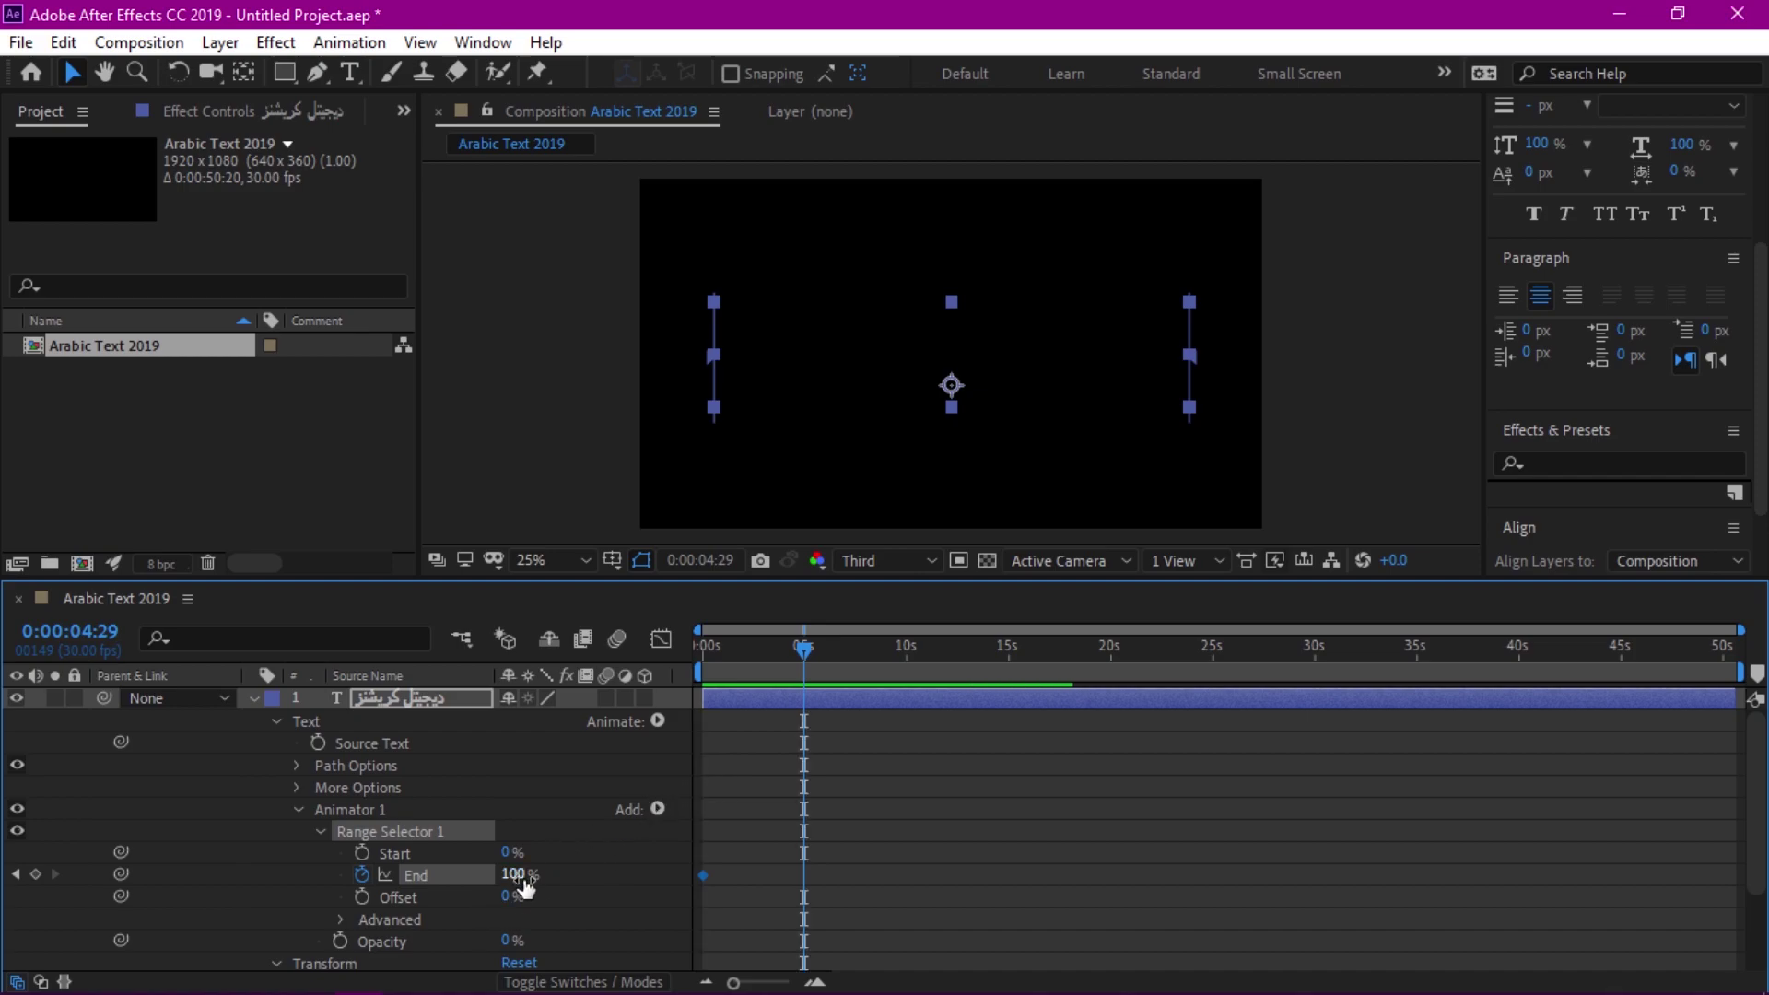
left_click_drag(518, 874, 299, 882)
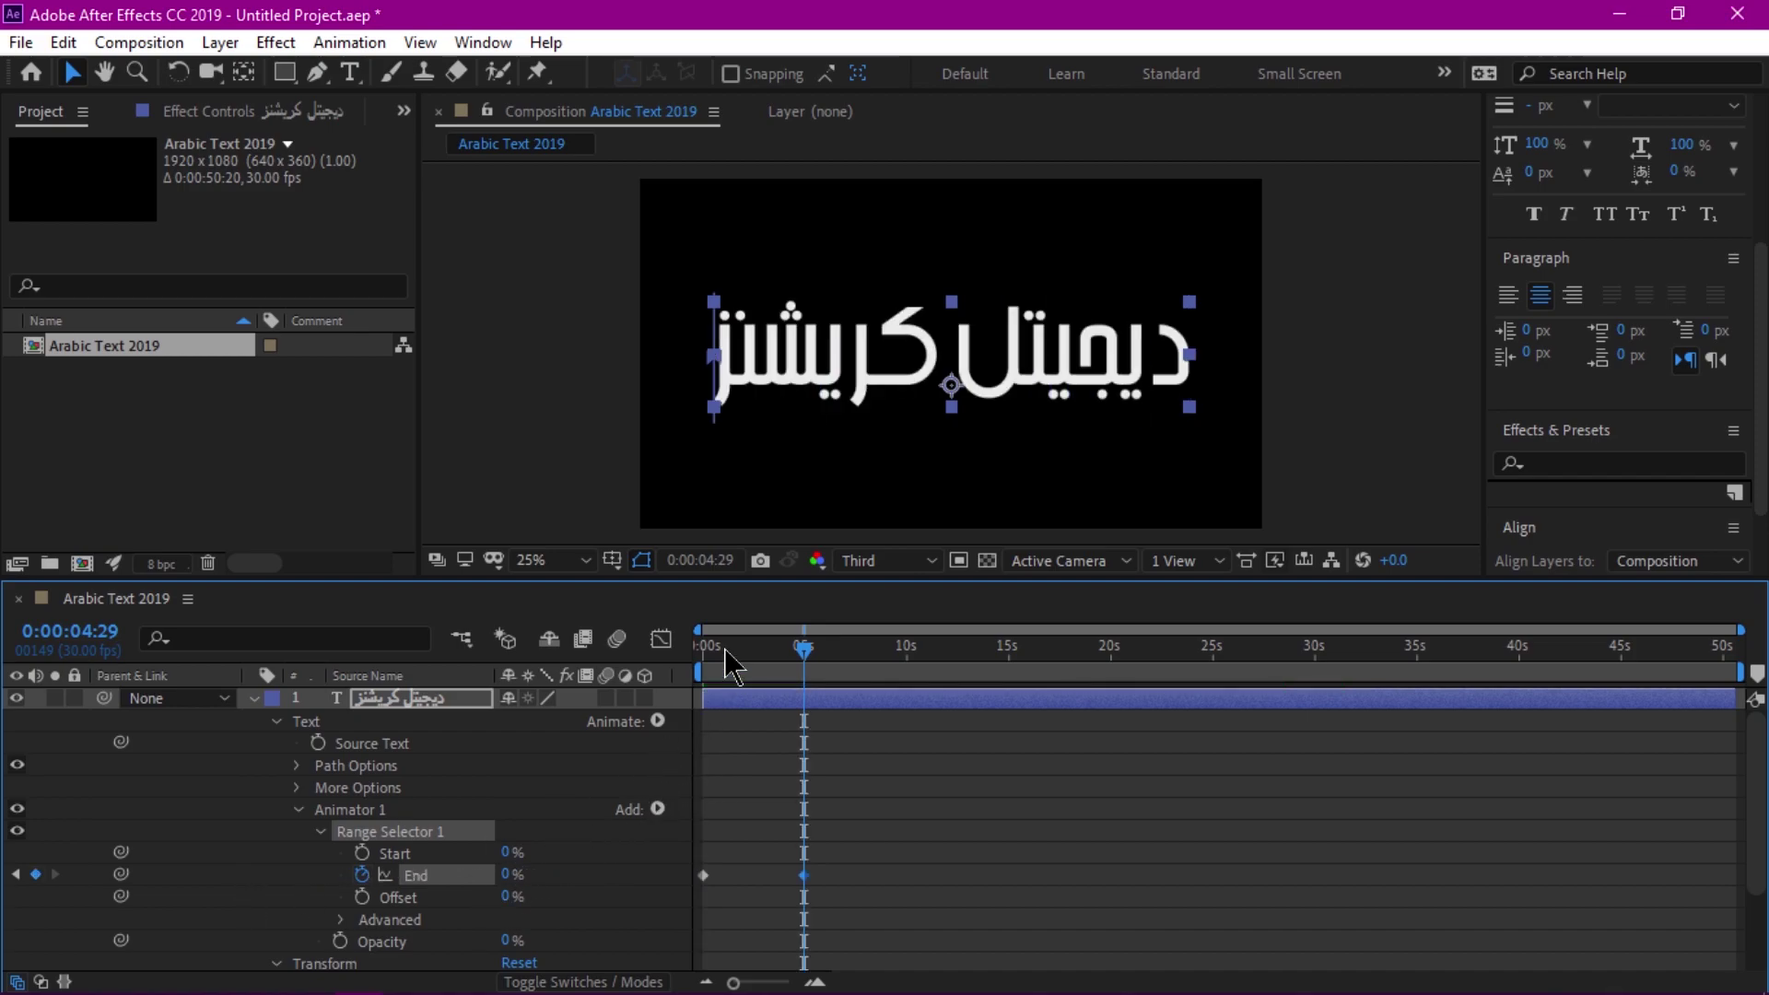
Step: Preview the reveal, Easy Ease the End keyframes, and end the work area near 11 seconds
left_click(708, 647)
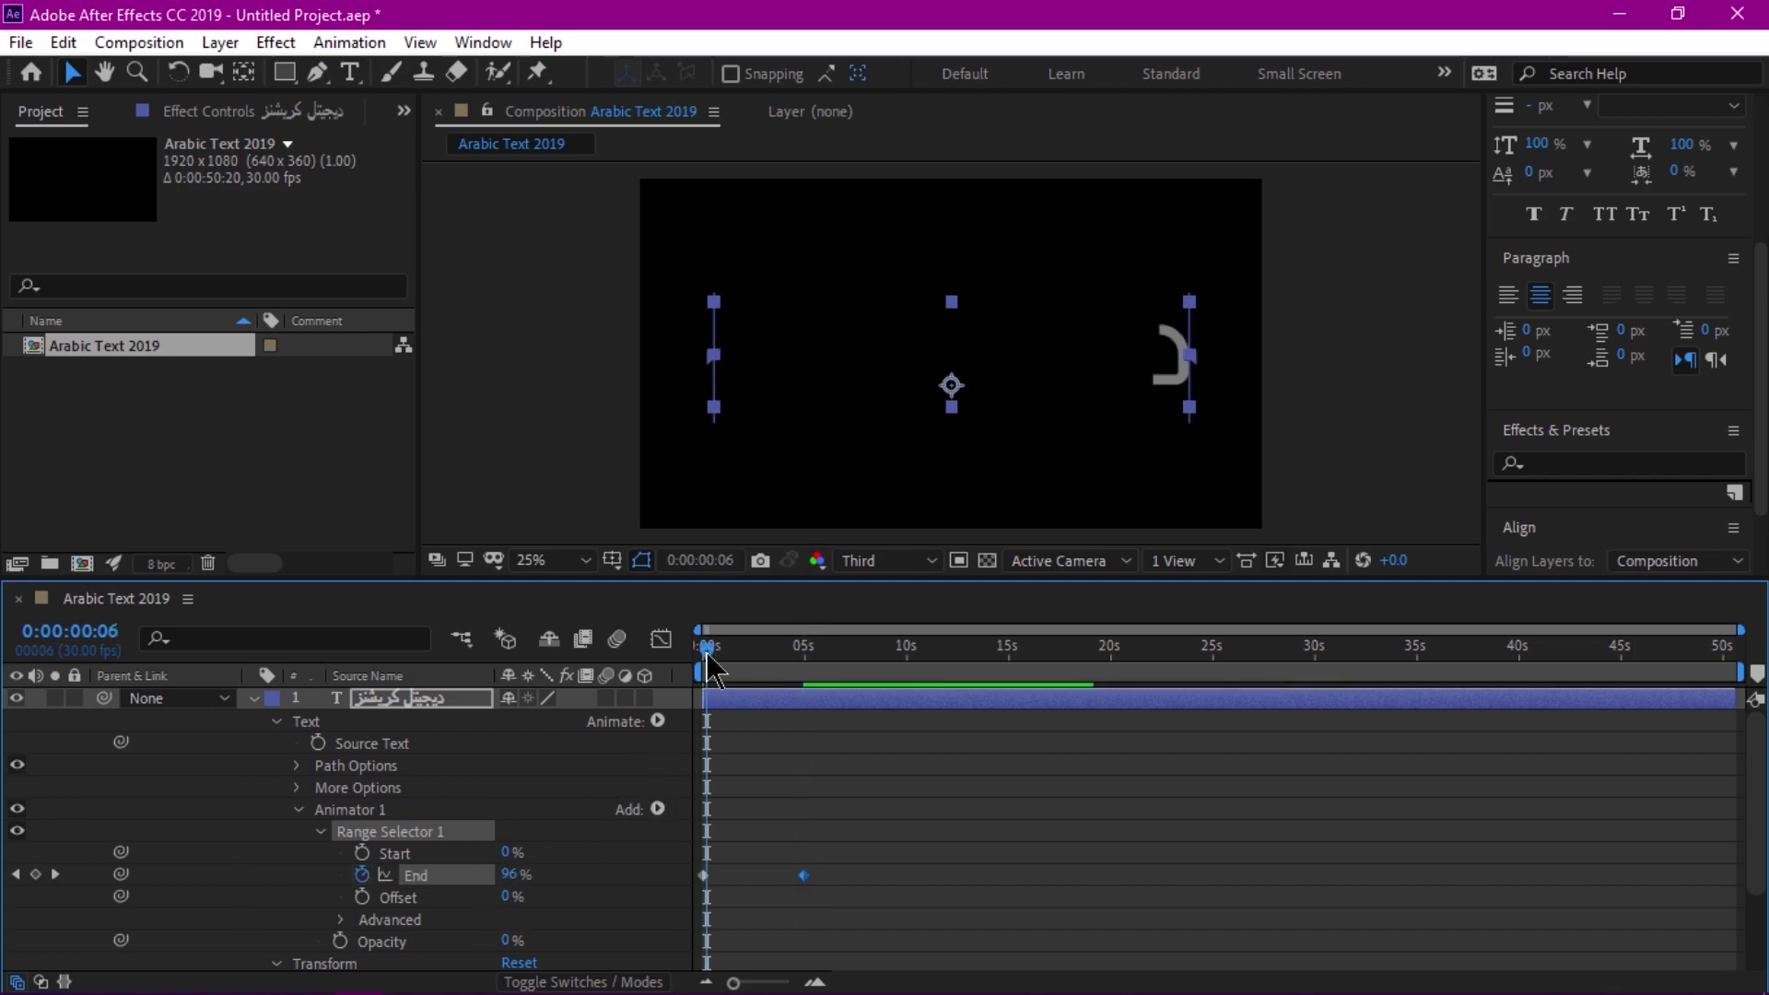
key("space")
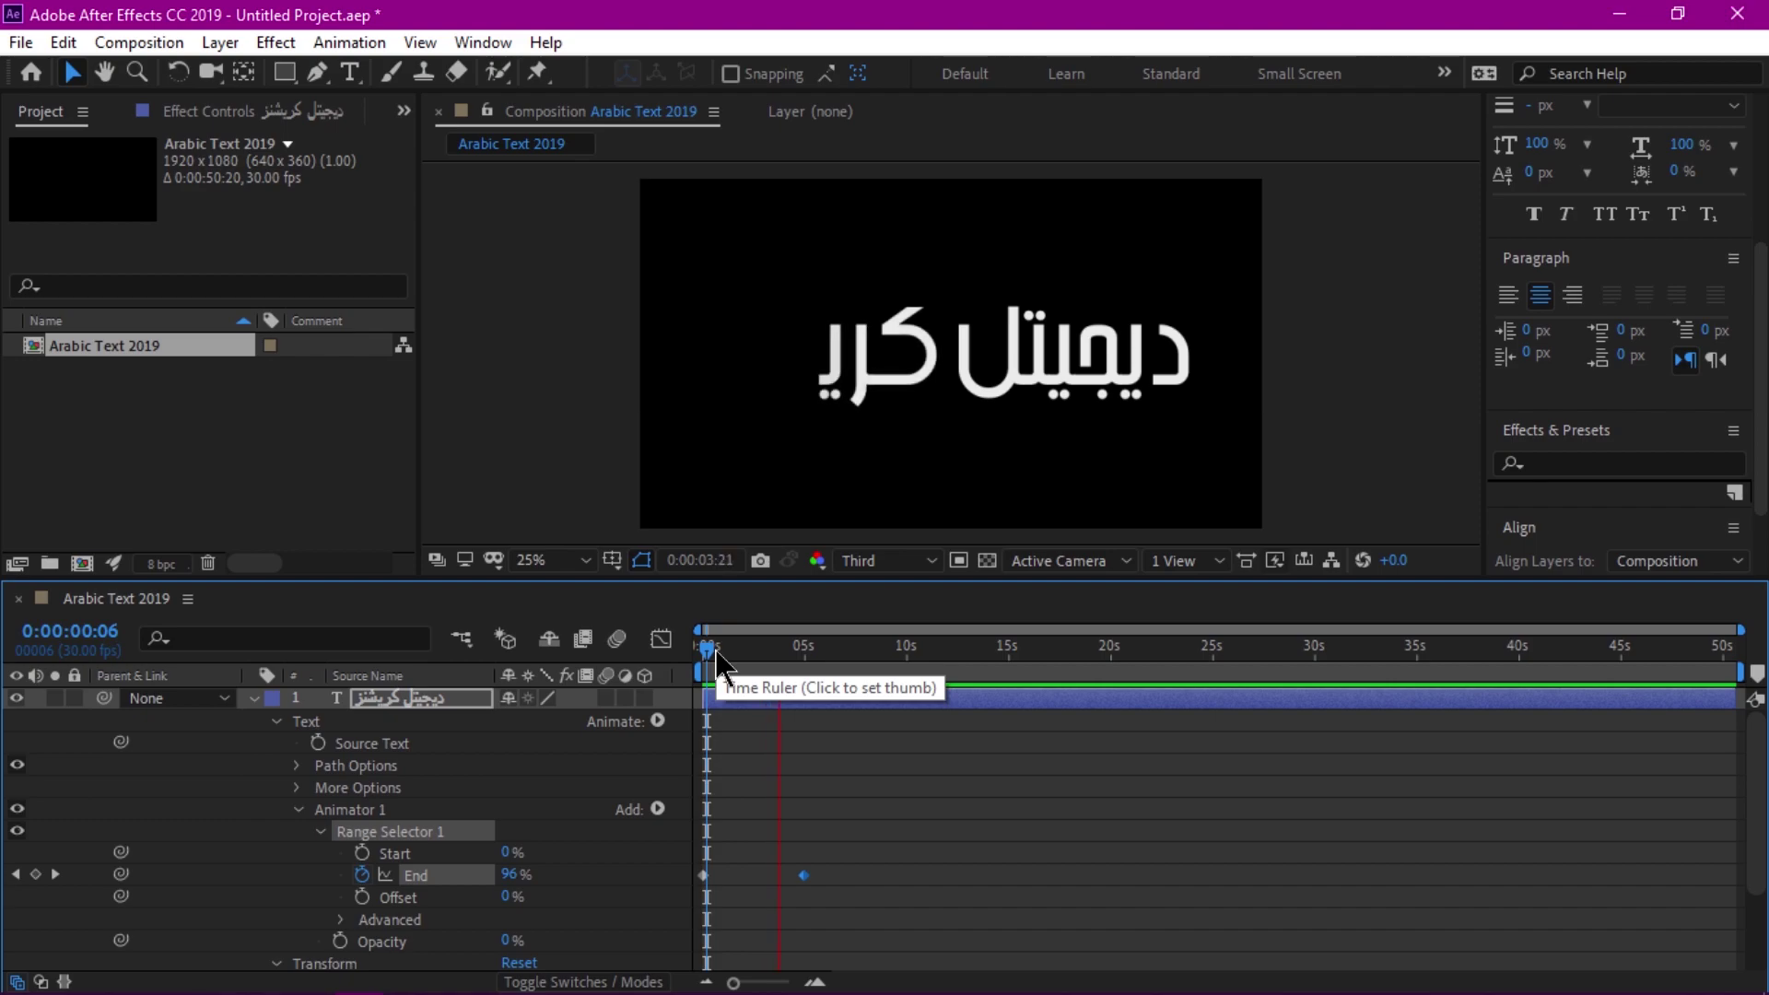
left_click(716, 650)
left_click_drag(747, 851, 690, 899)
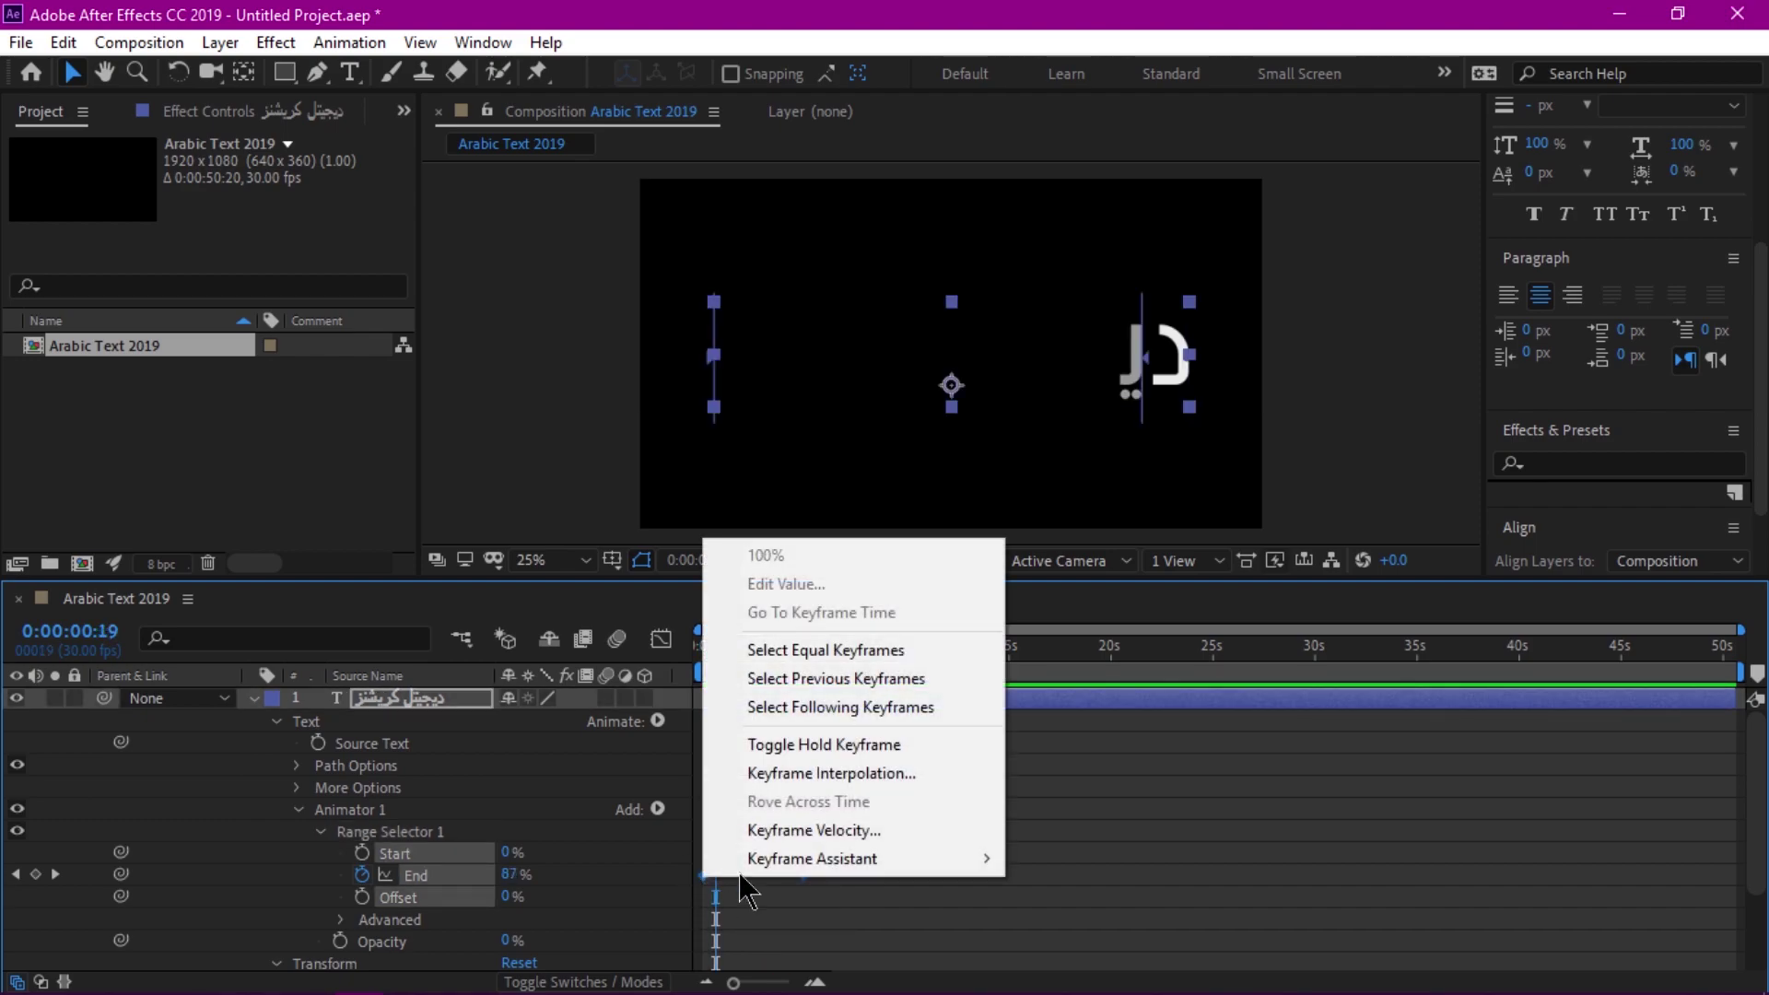
mouse_move(811, 858)
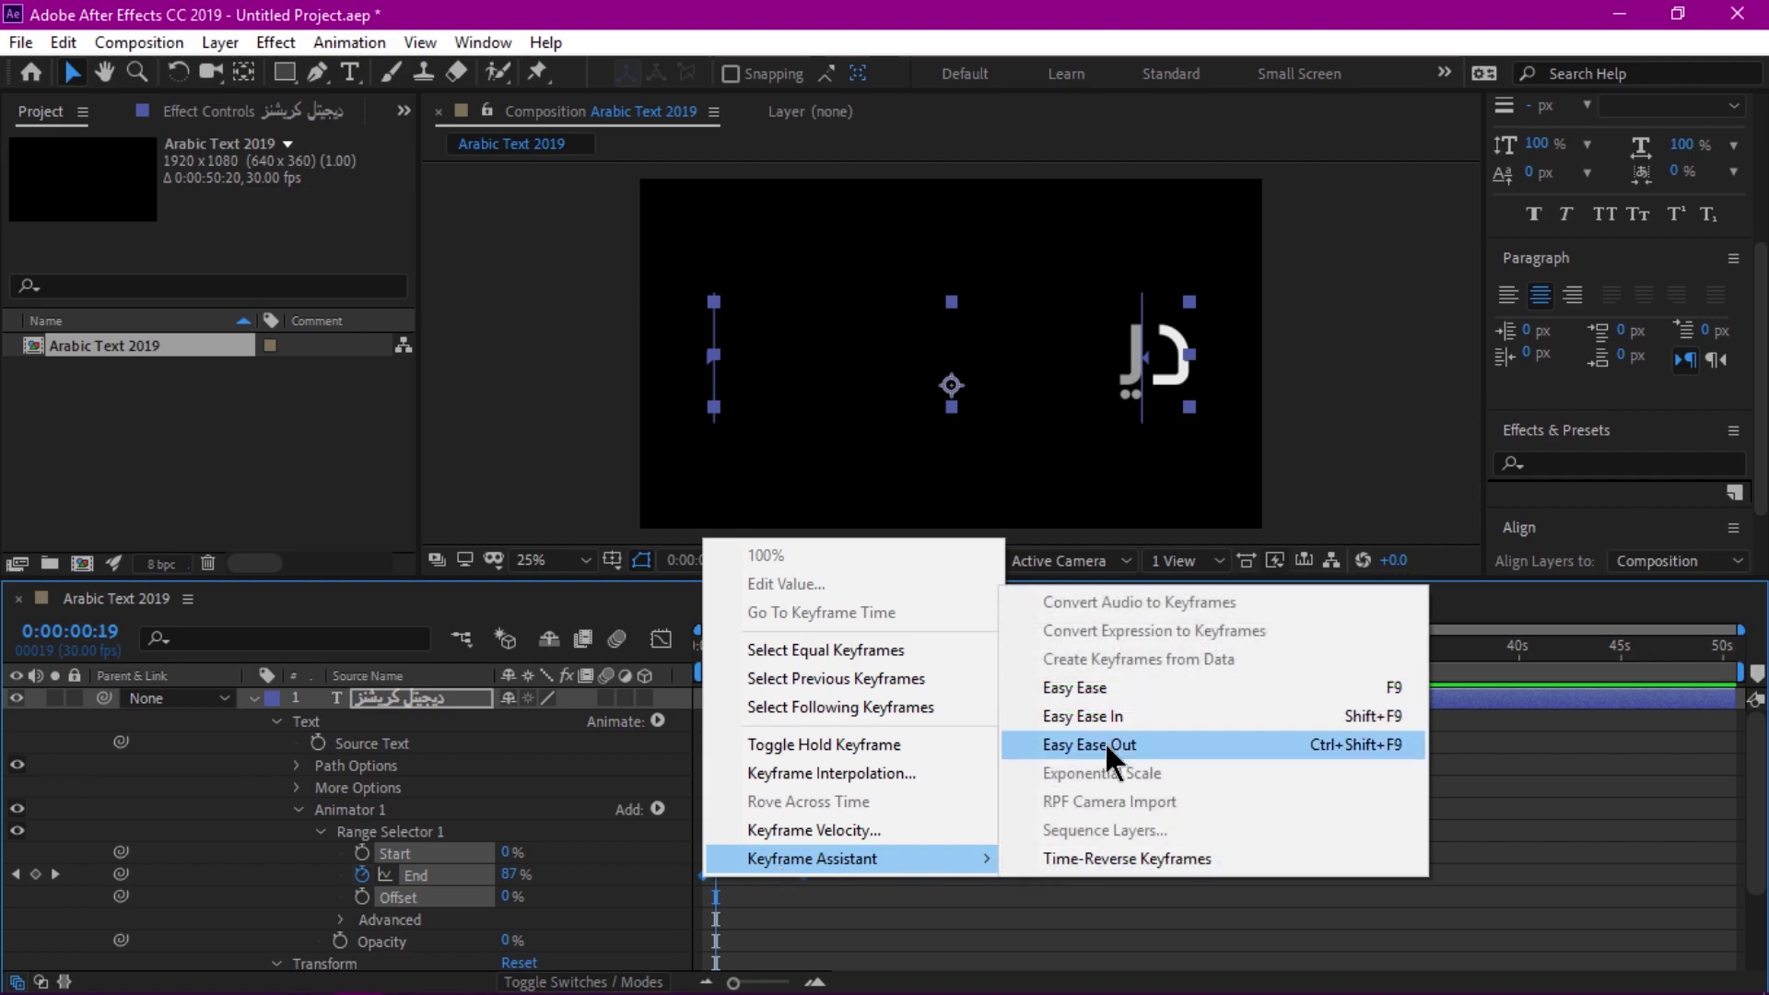
left_click(1088, 686)
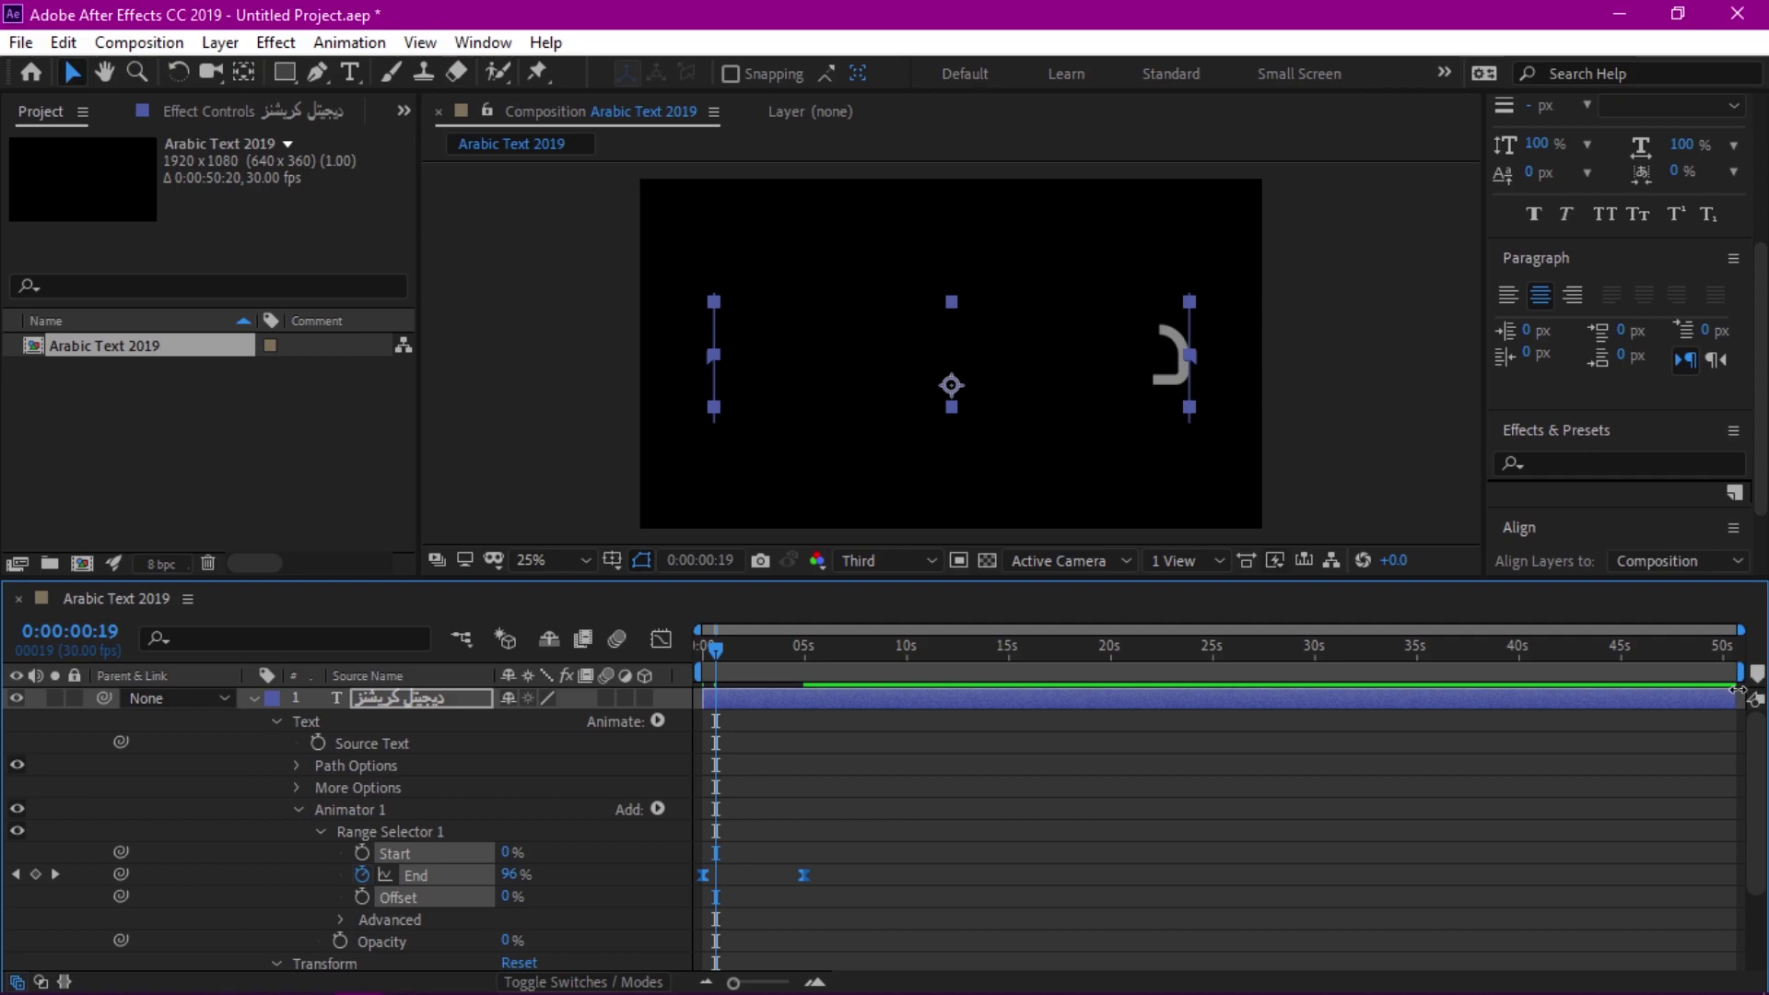
left_click_drag(1738, 673, 926, 671)
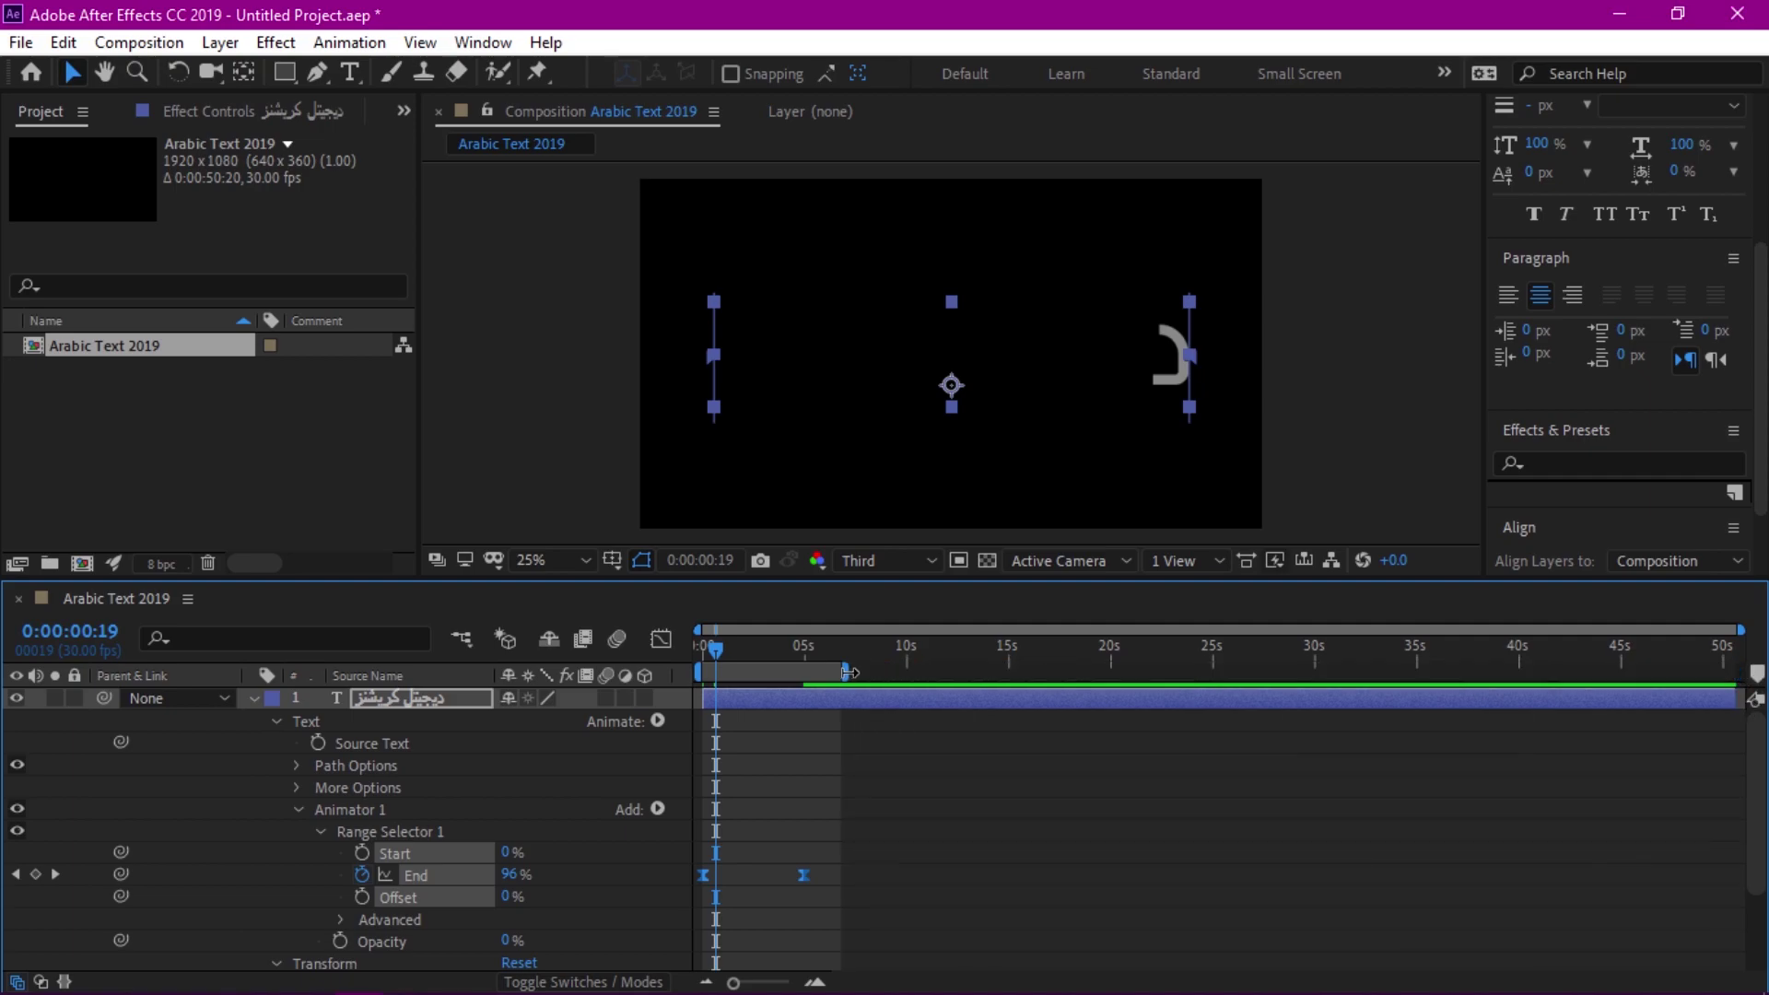
left_click_drag(715, 650, 702, 650)
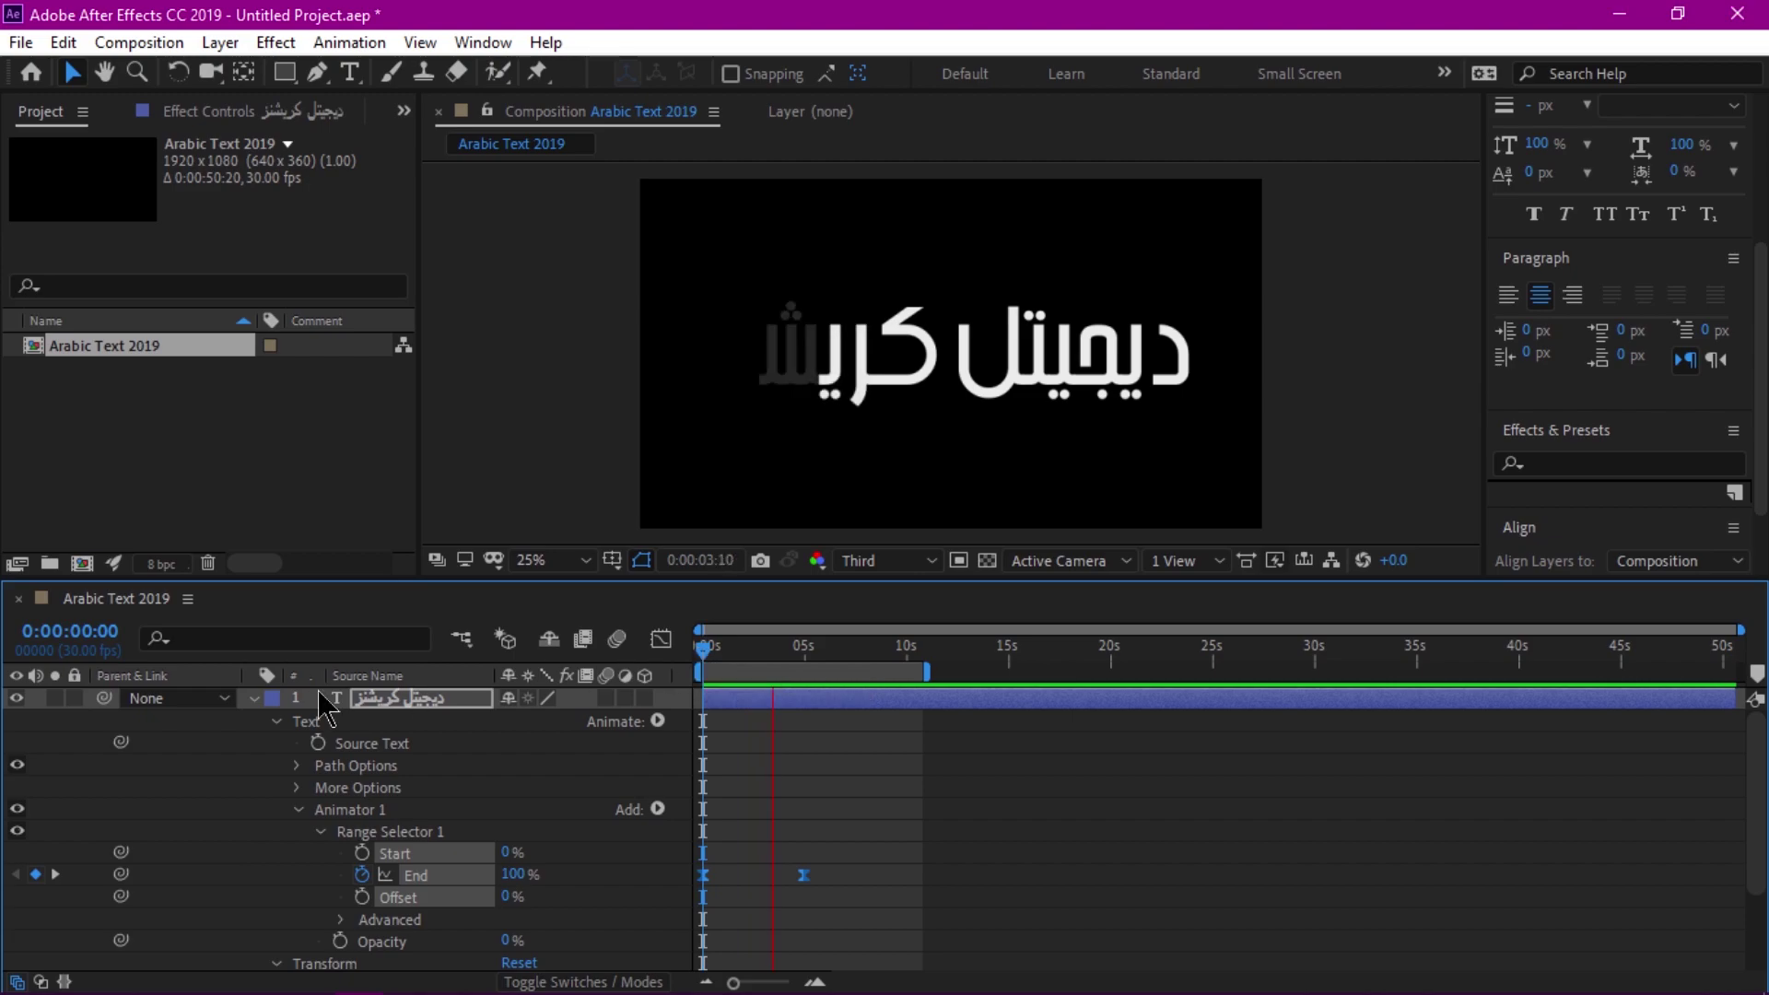
Step: Collapse the text layer, scrub the reveal, and add a new shape layer
left_click(259, 702)
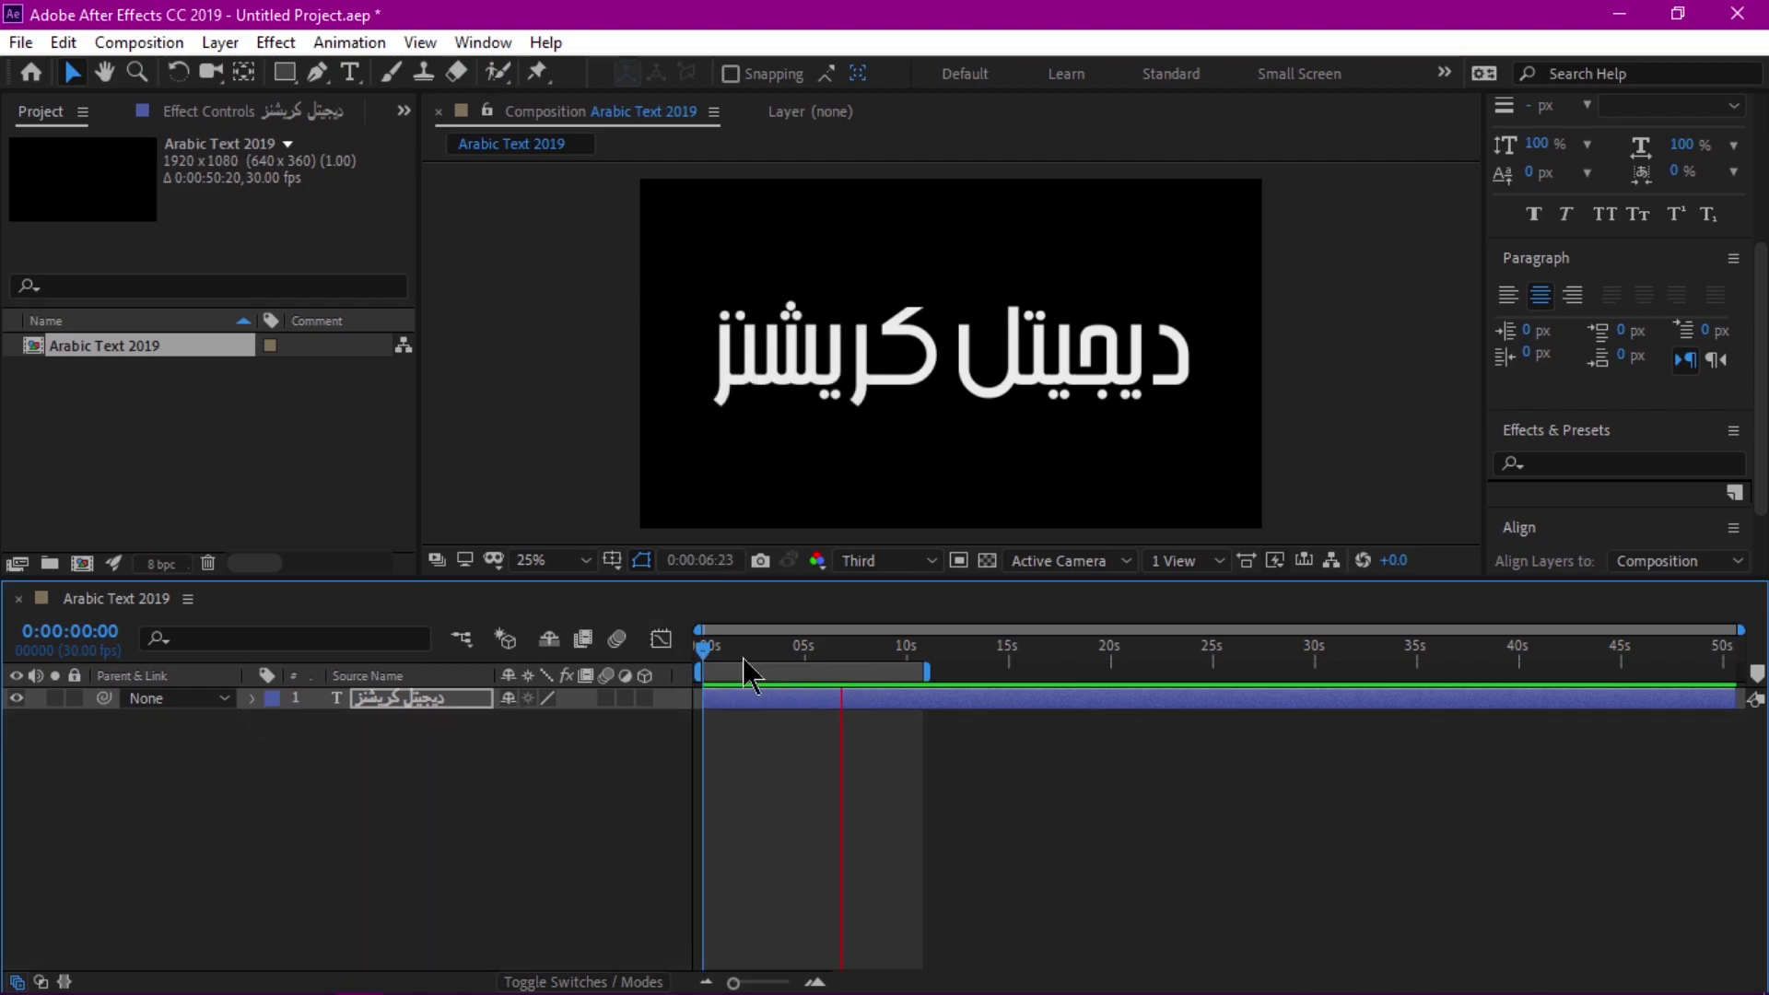
left_click_drag(743, 650, 816, 650)
right_click(319, 800)
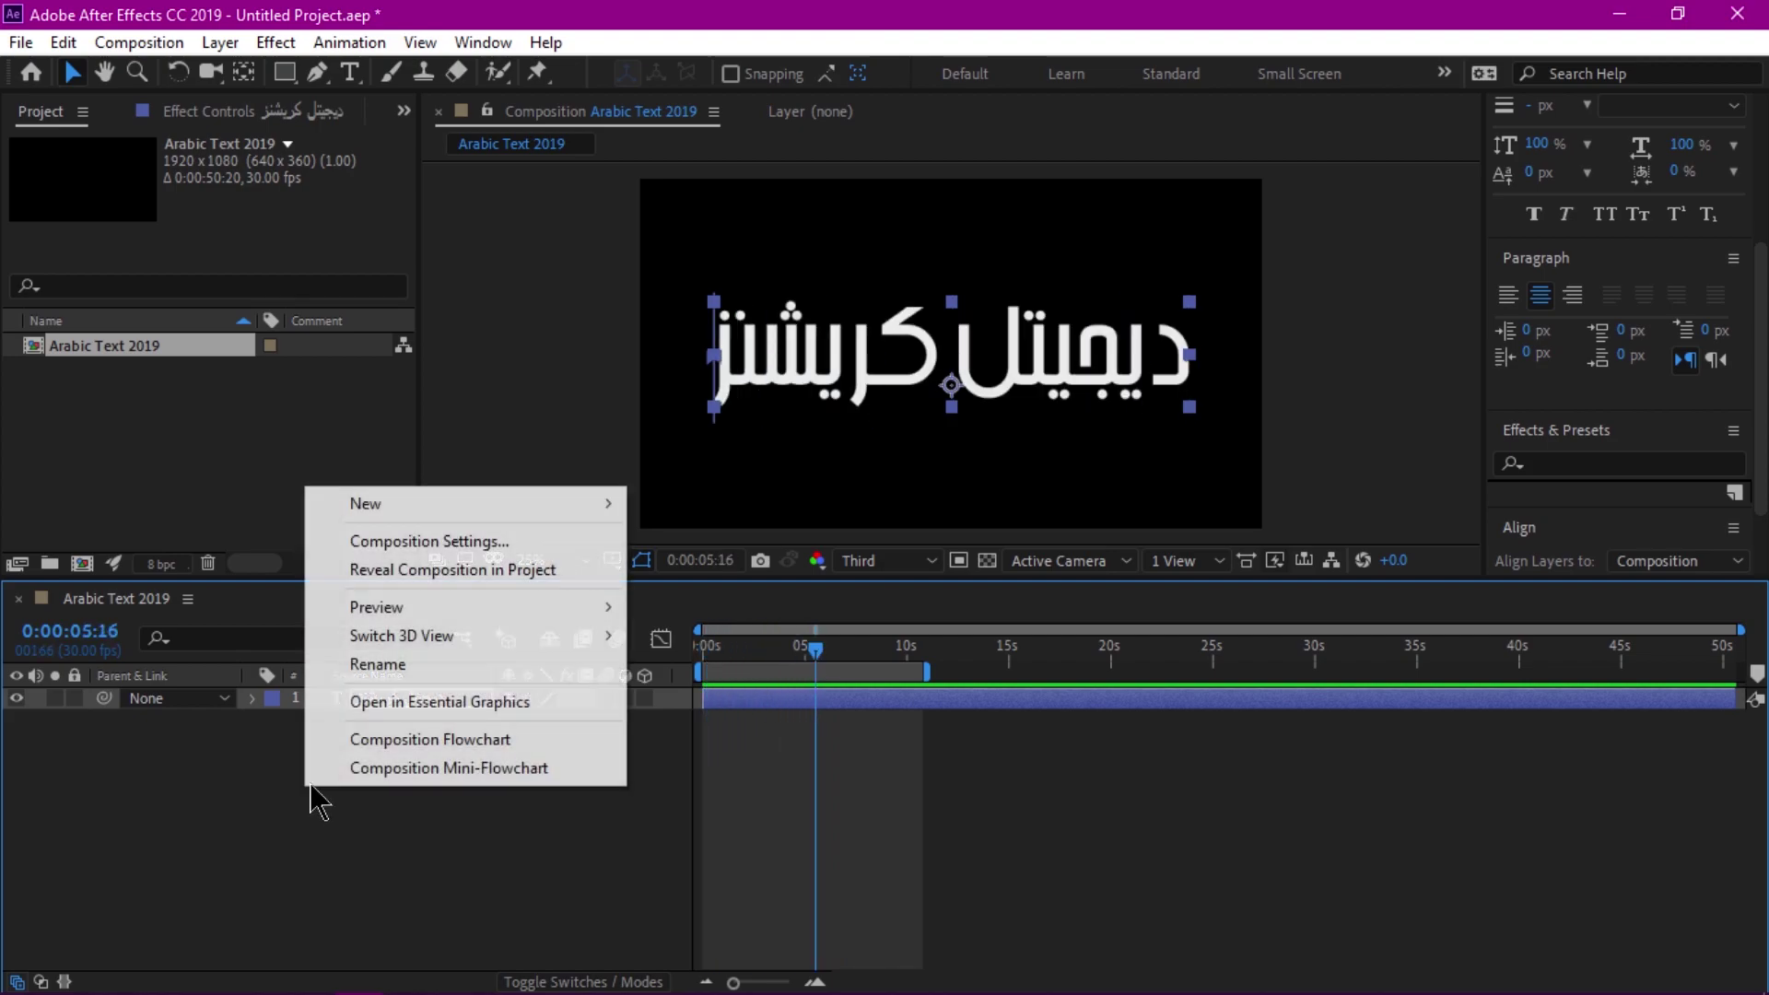
mouse_move(462, 503)
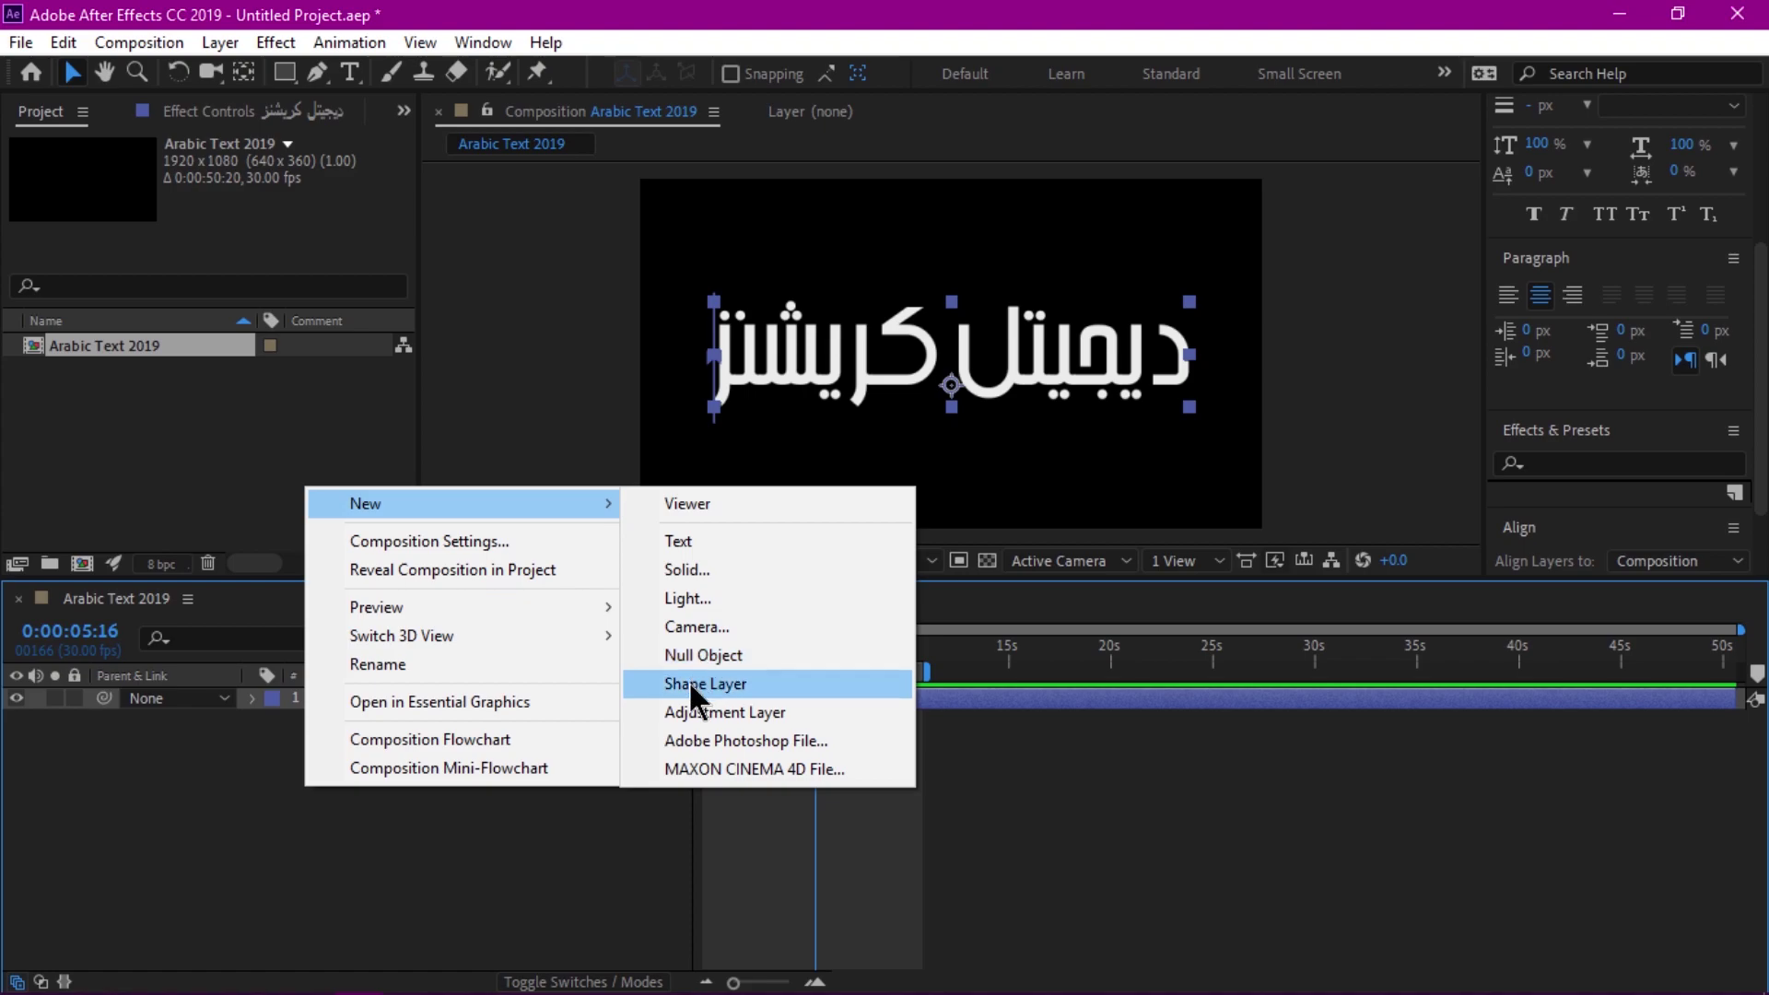
left_click(688, 680)
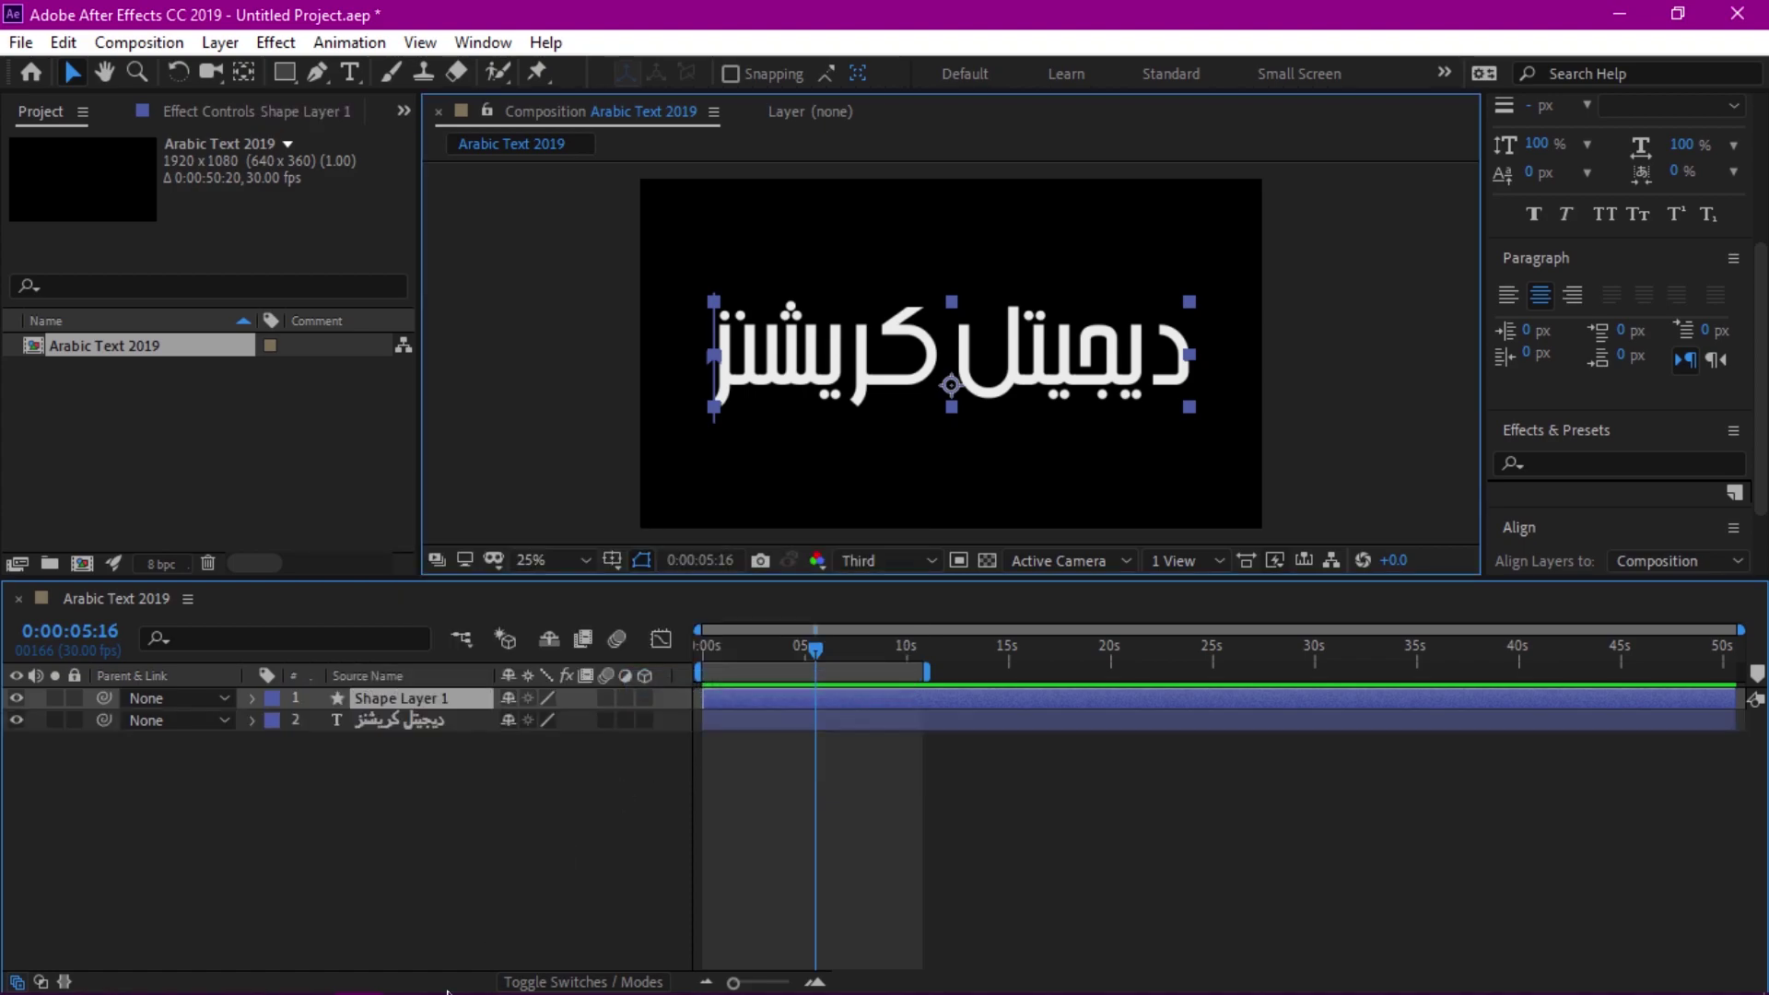
Step: Draw an unfilled, 6 px white-stroked rectangle around the Arabic text ديجيتل كريشنز
left_click(398, 76)
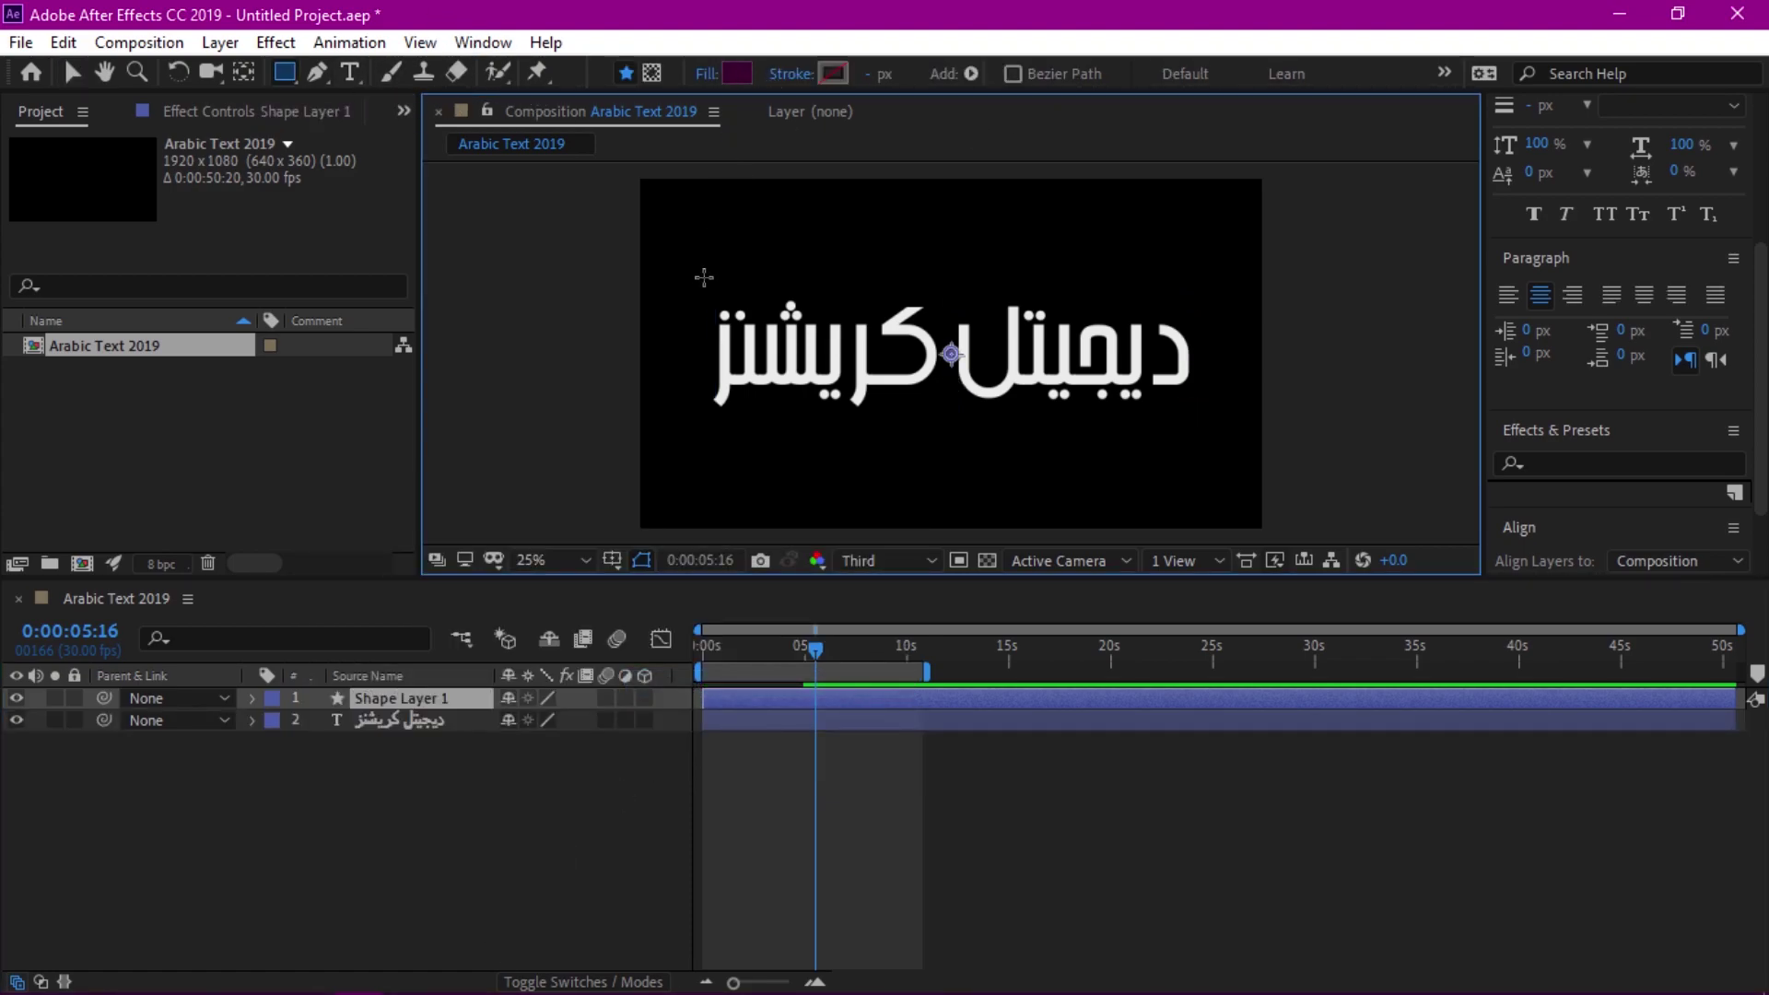
left_click(739, 72)
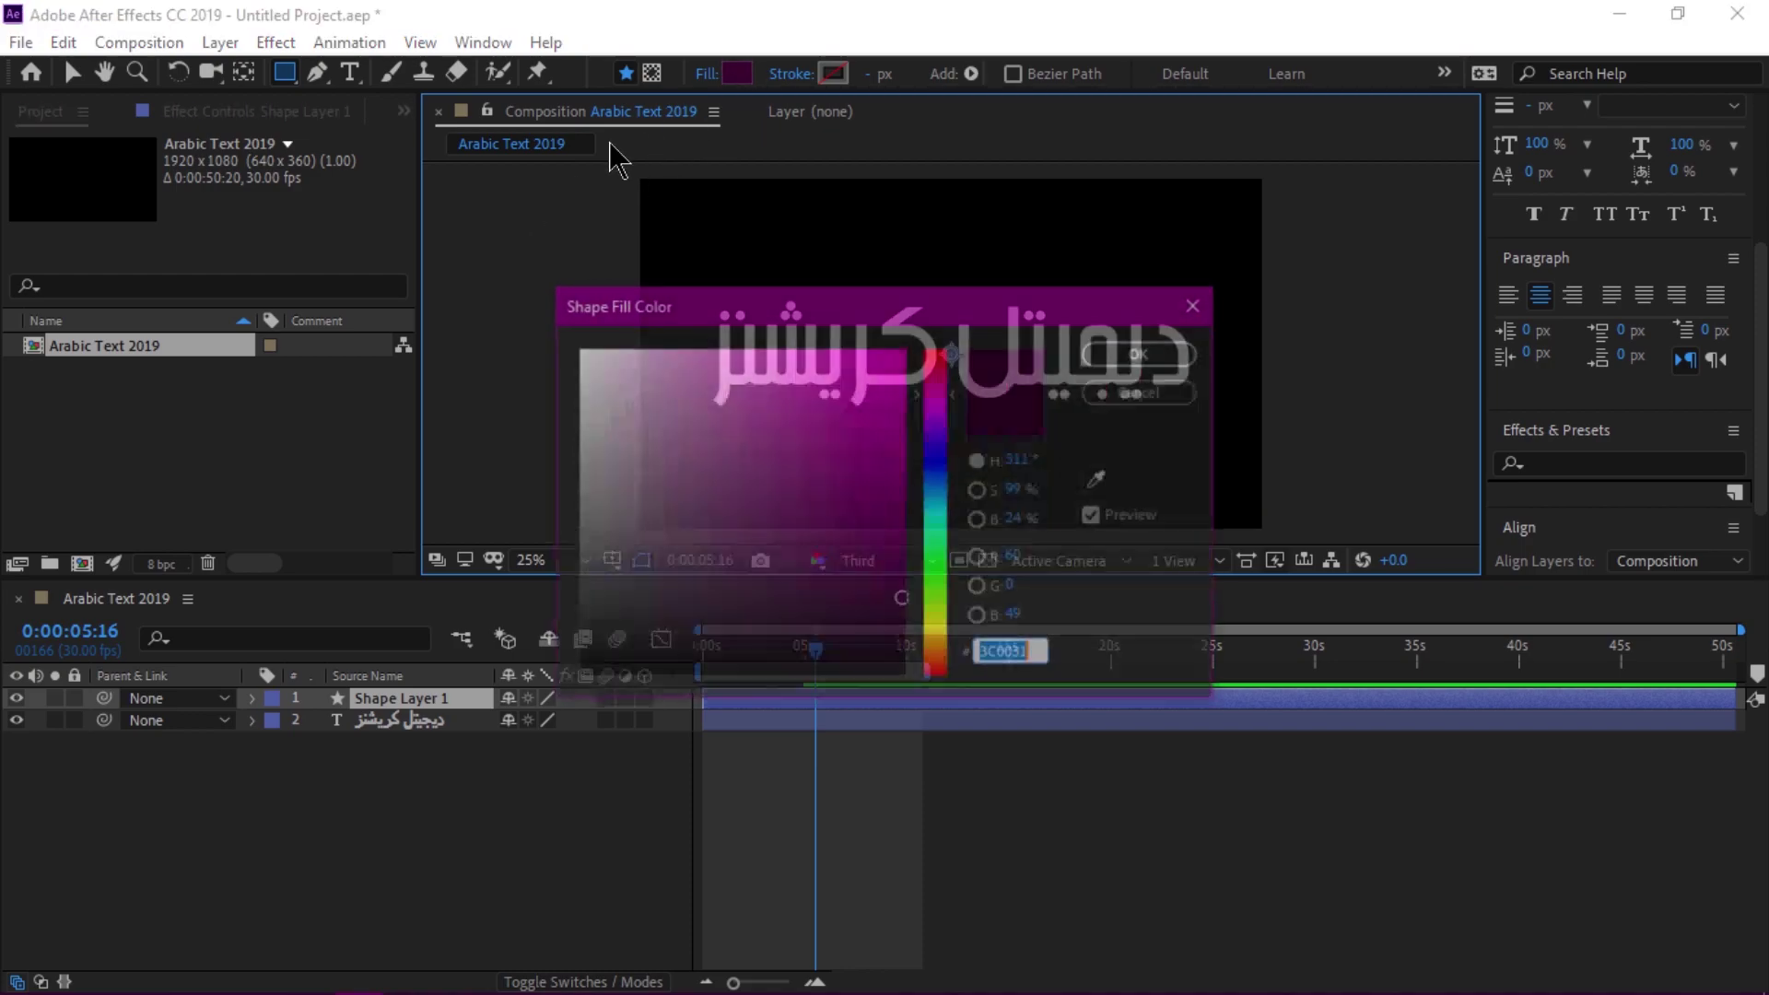
left_click(1143, 392)
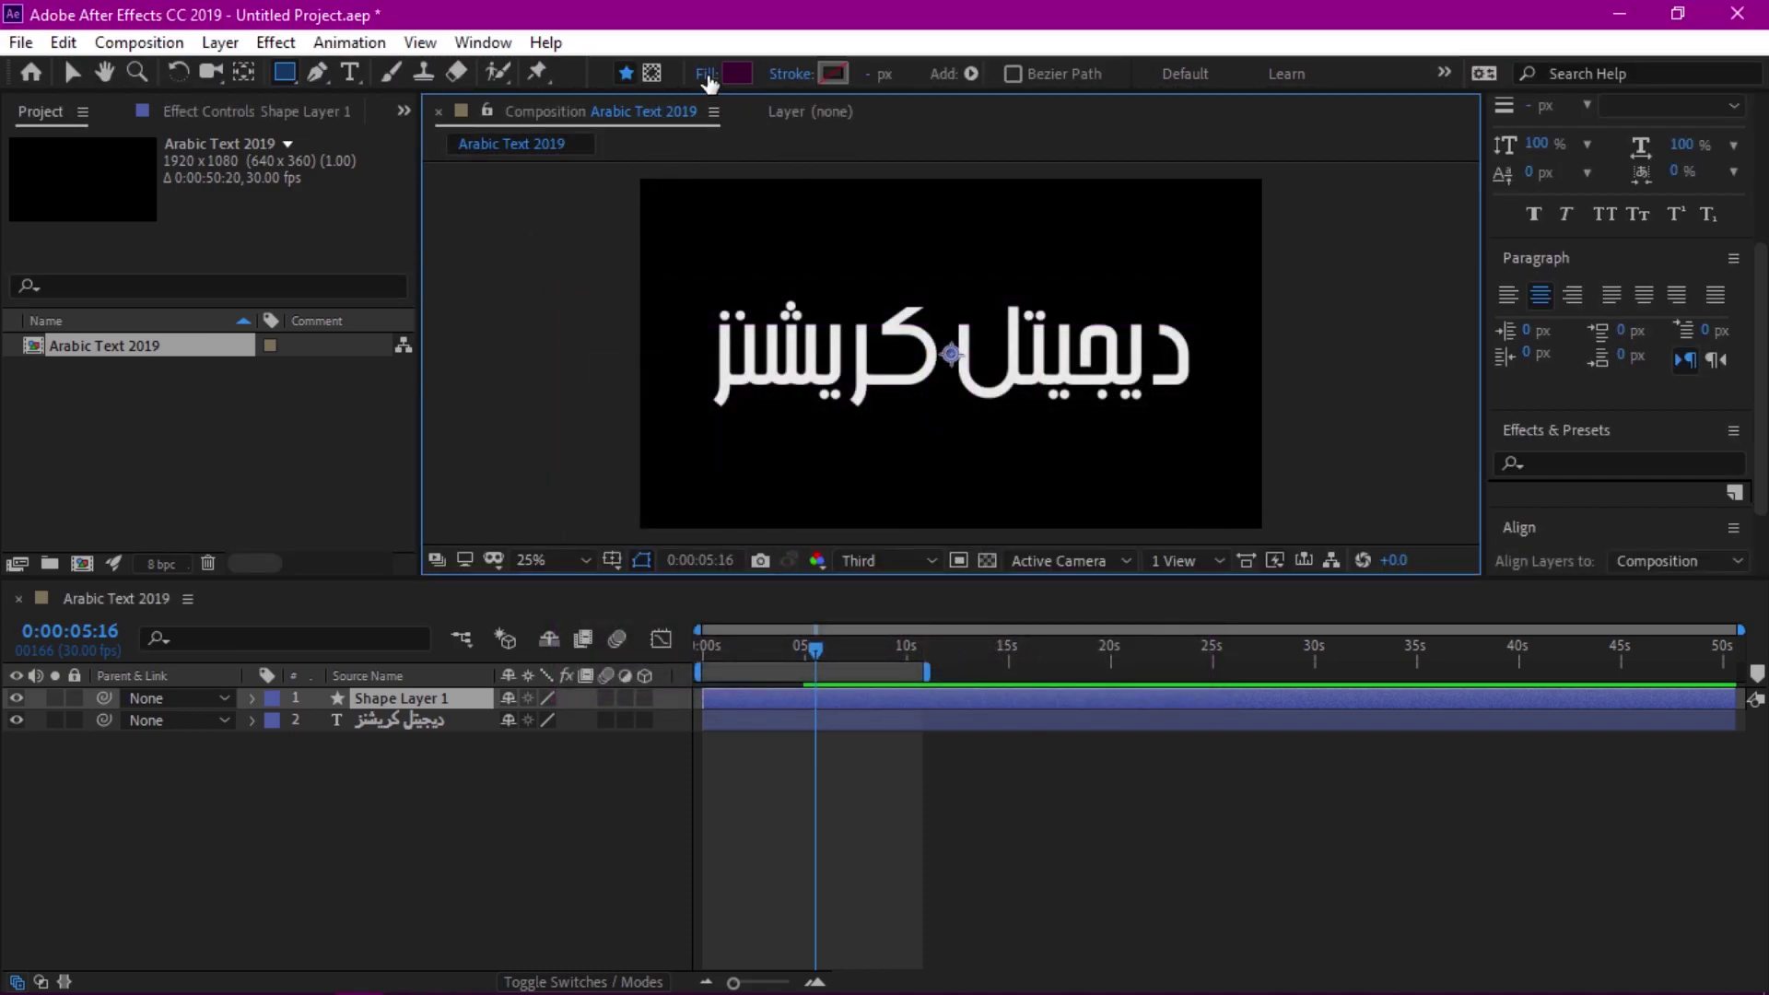
left_click(753, 436)
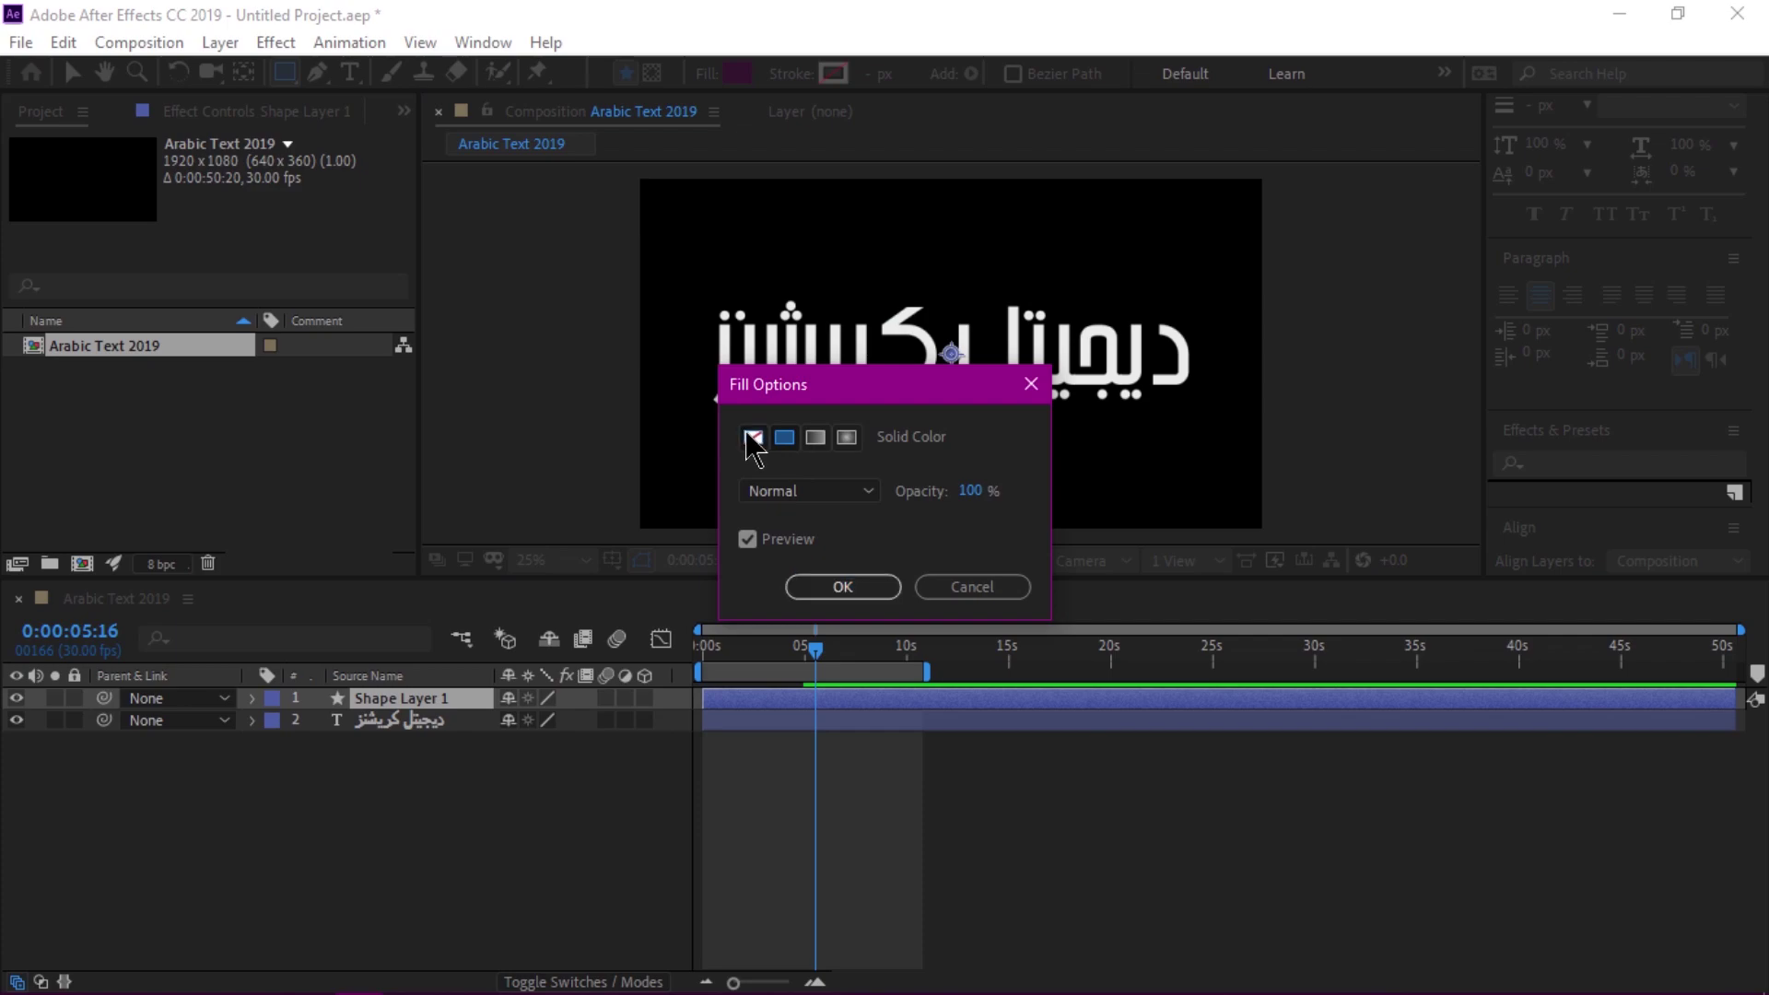
left_click(841, 586)
left_click(841, 585)
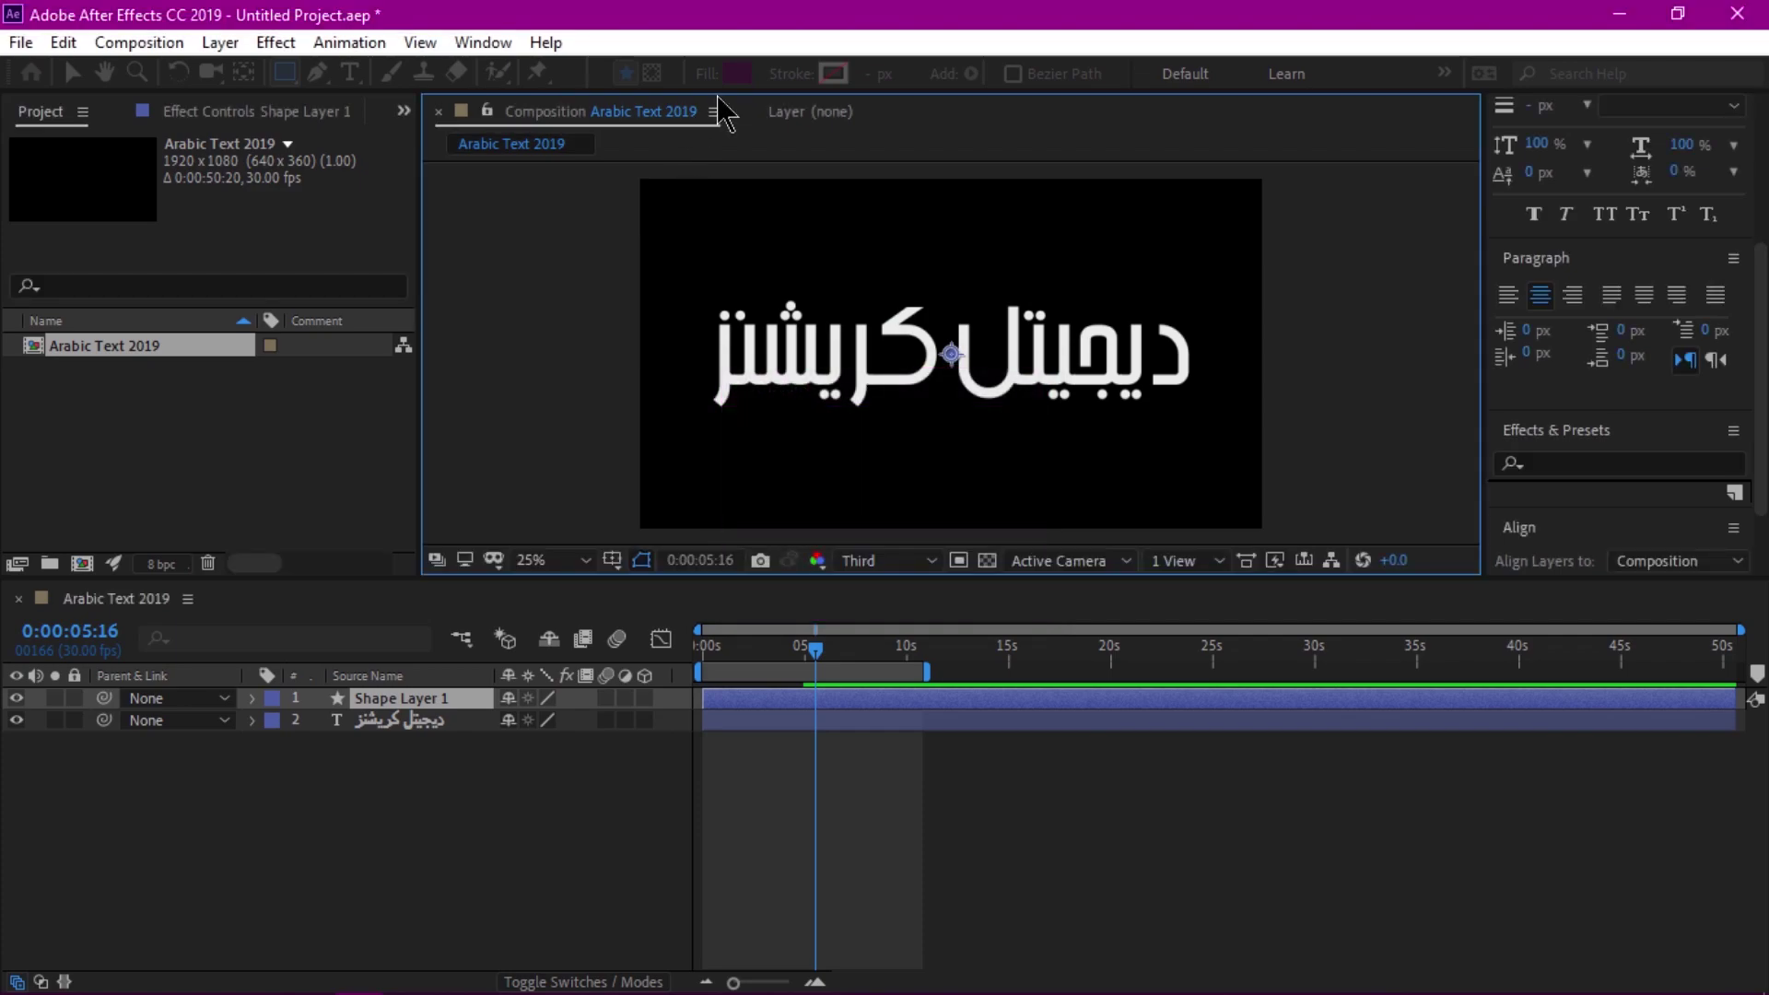
left_click(791, 74)
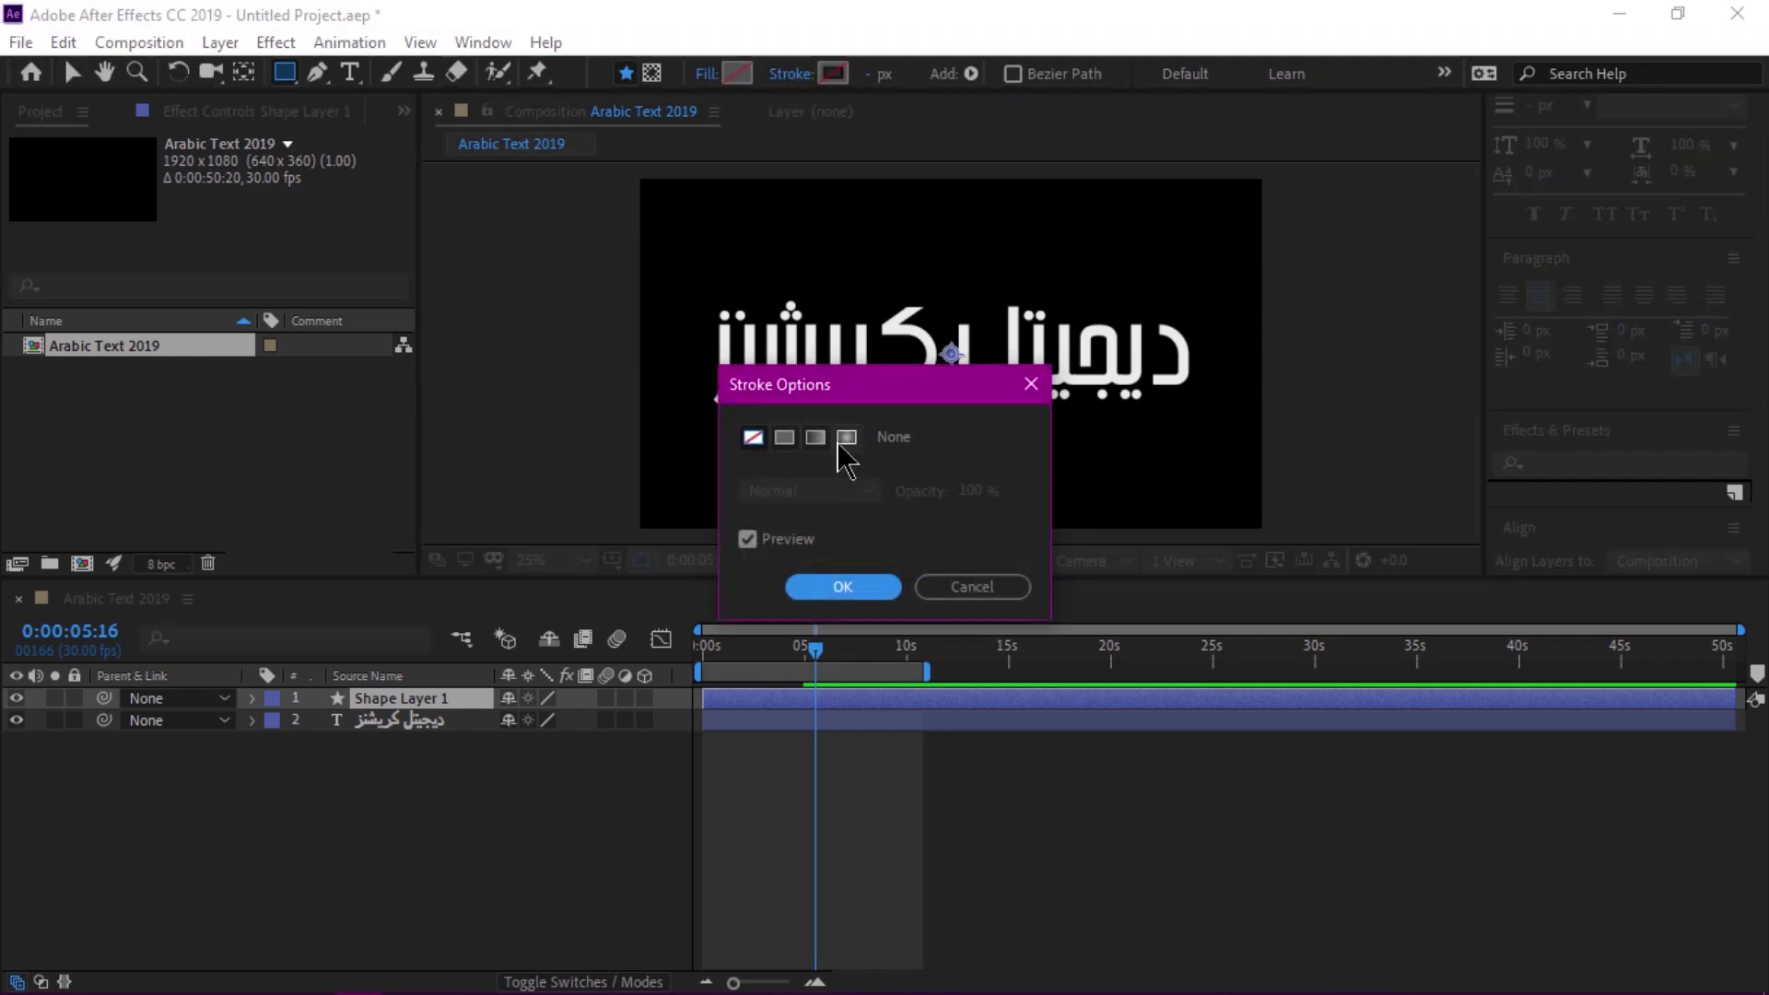
left_click(840, 586)
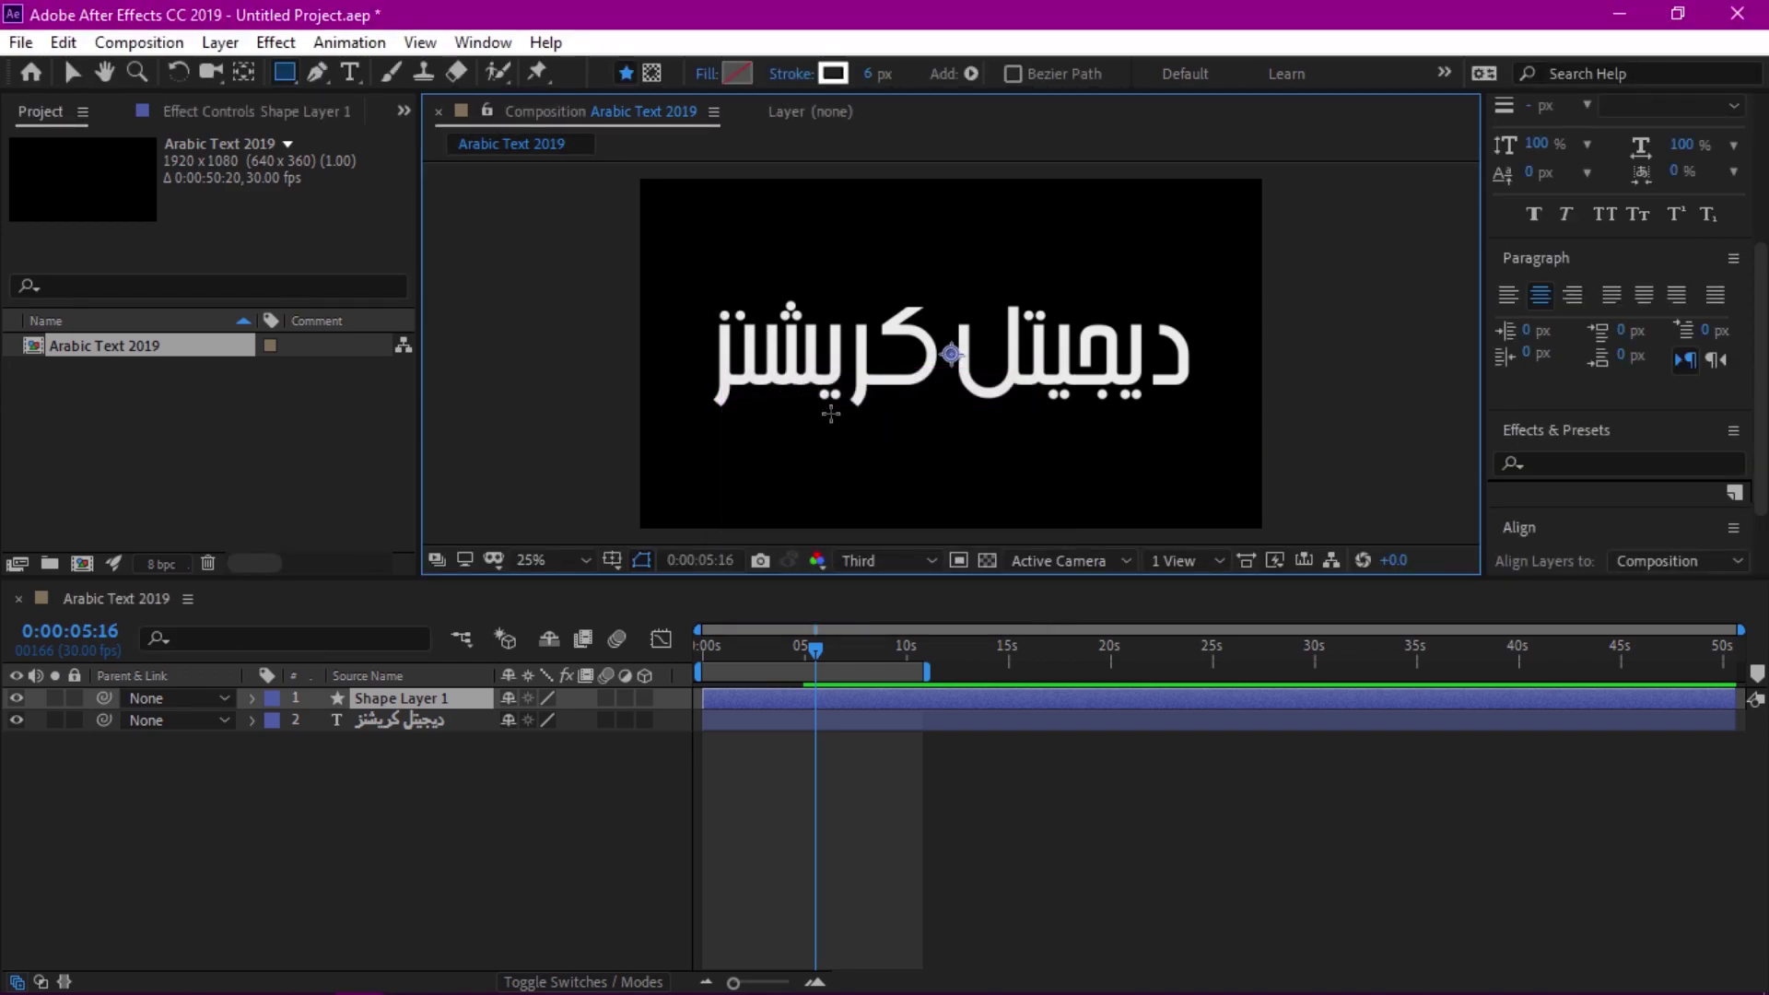
mouse_move(701, 294)
left_mouse_down()
mouse_move(1206, 438)
mouse_move(1207, 421)
left_mouse_up()
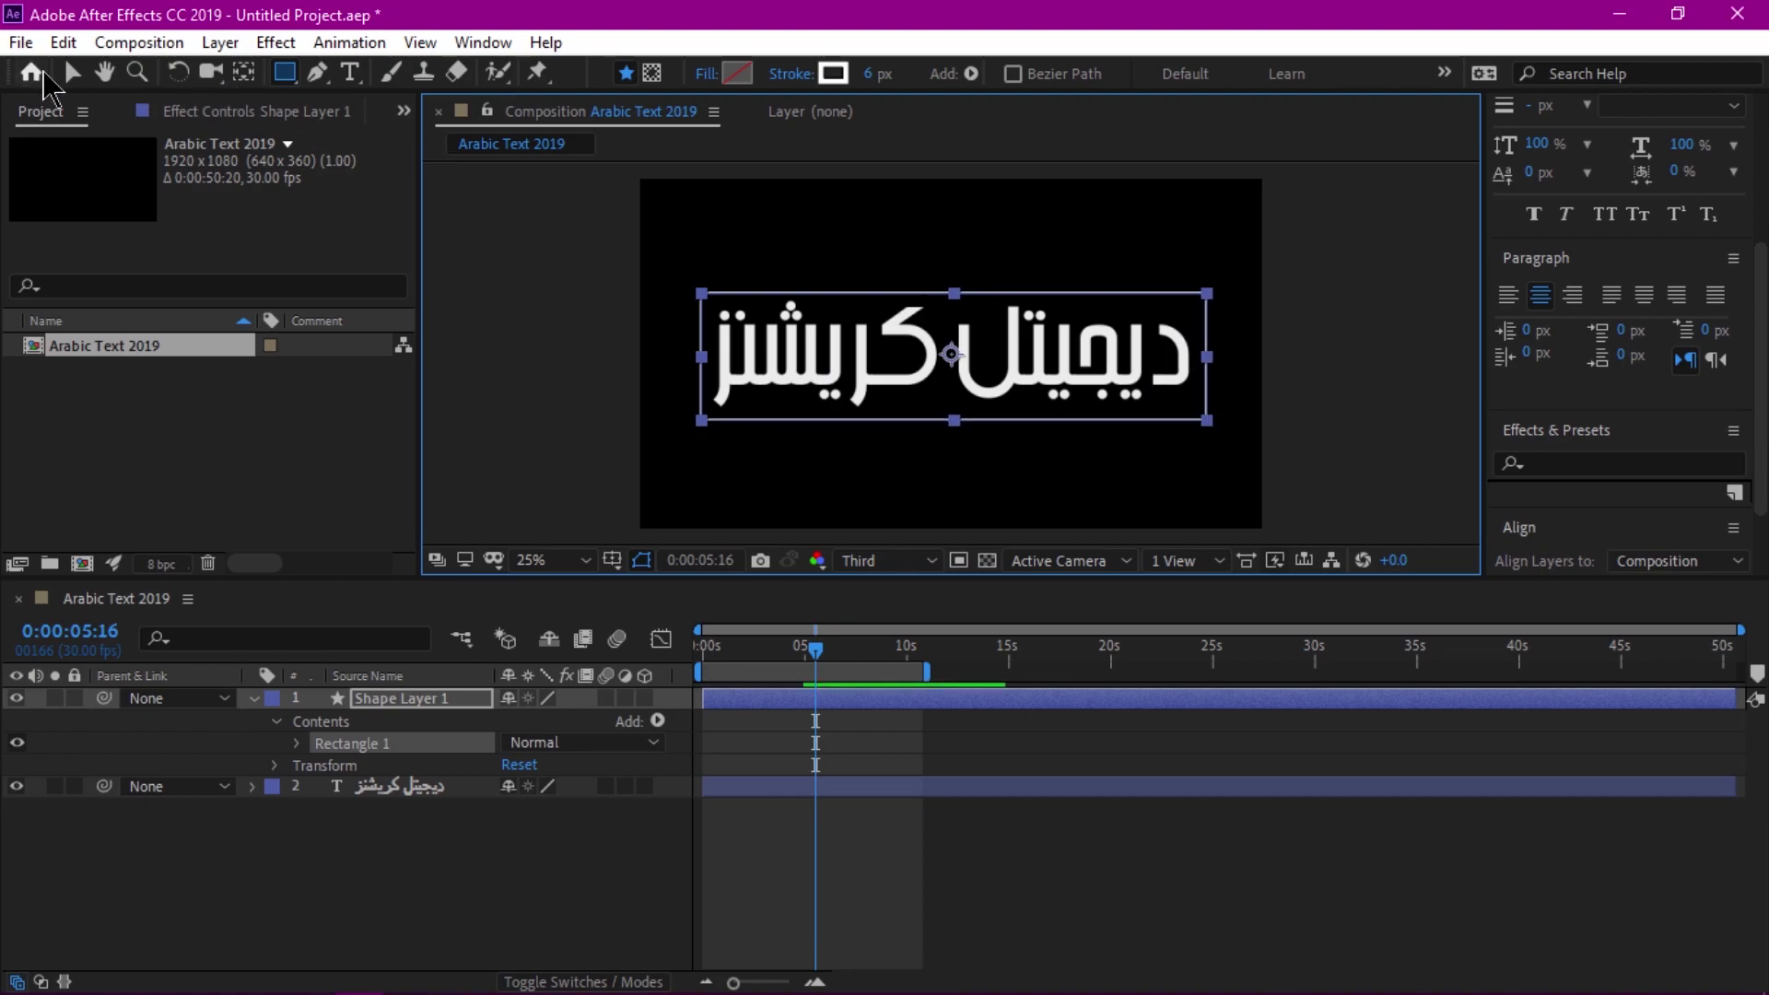
Step: Drag Shape Layer 1's left and right edges to frame ديجيتل كريشنز evenly, leaving it selected
left_click(72, 73)
left_click(456, 871)
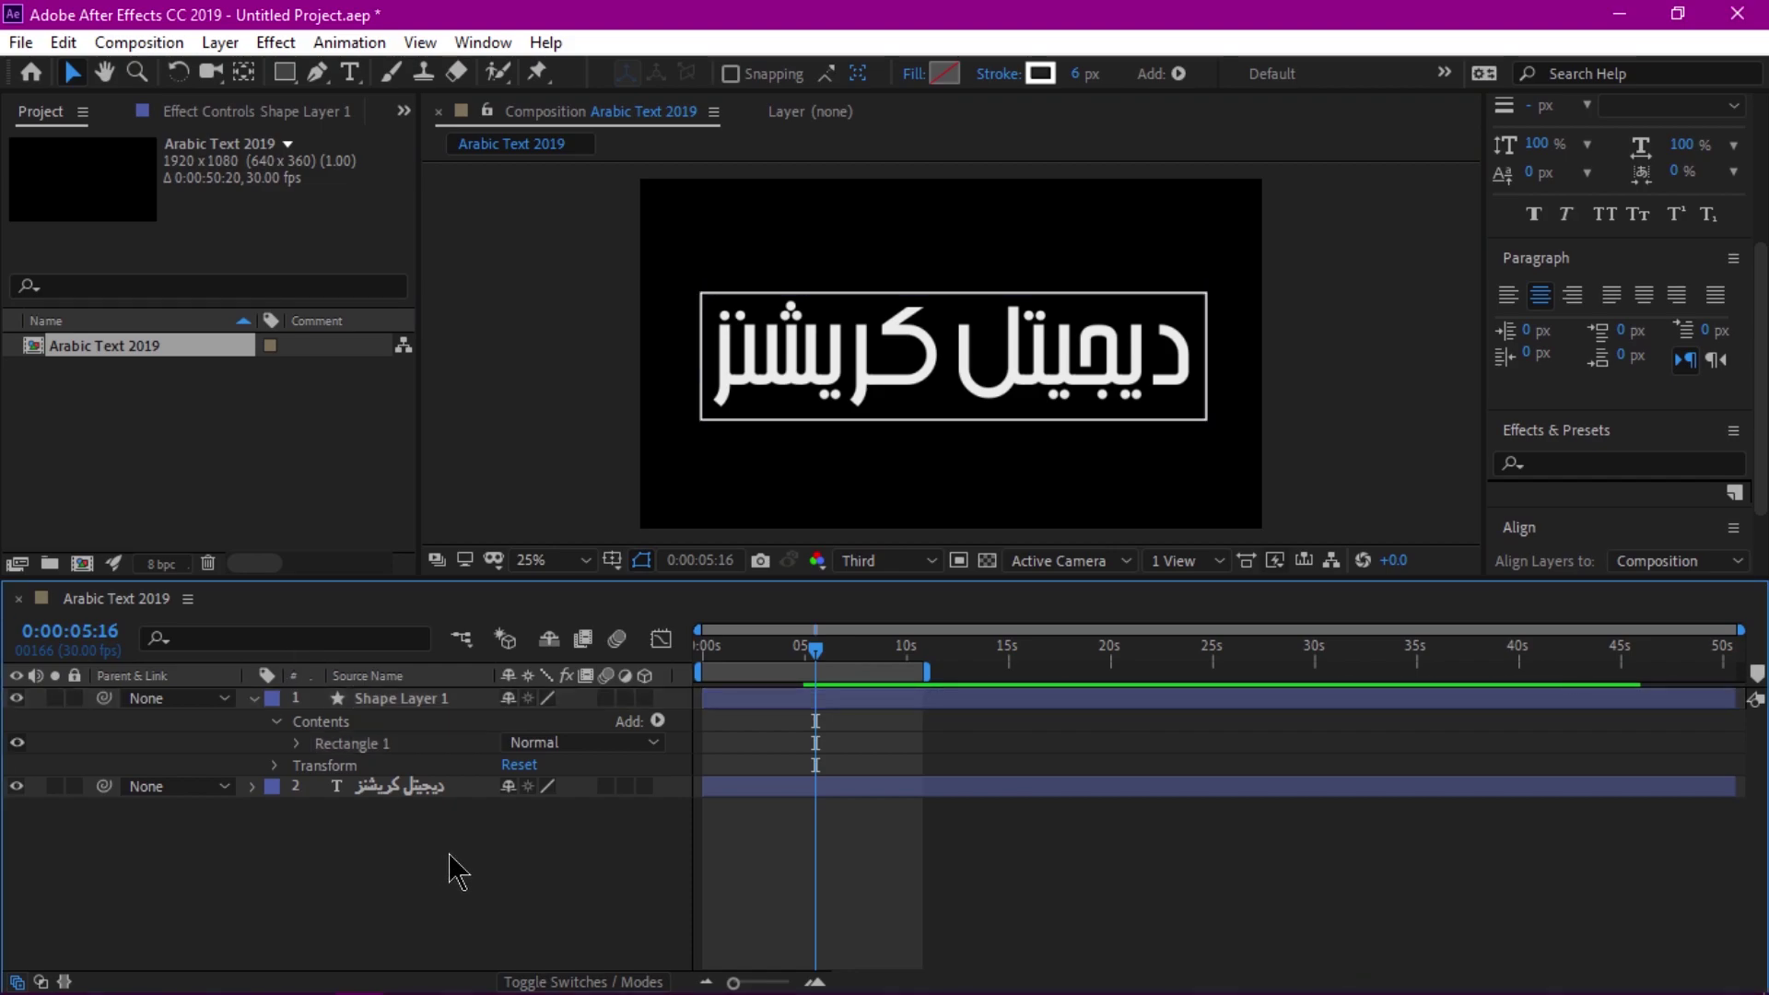
left_click(394, 697)
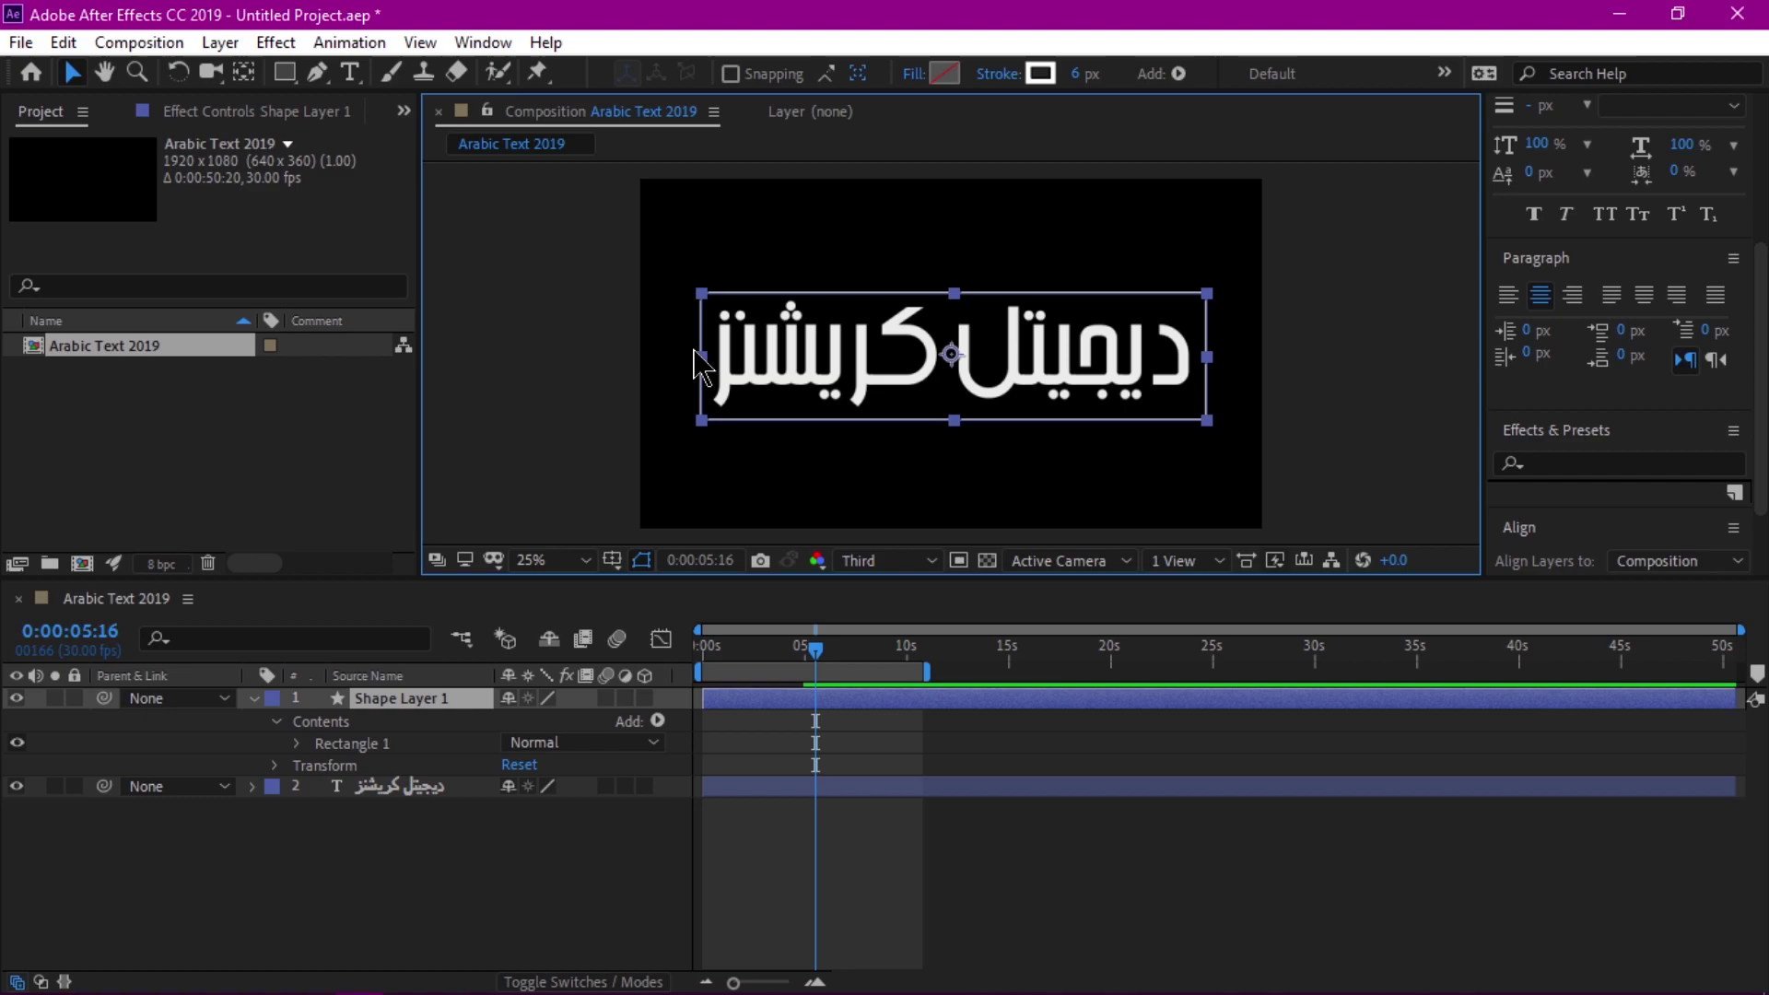
left_click_drag(704, 360, 692, 362)
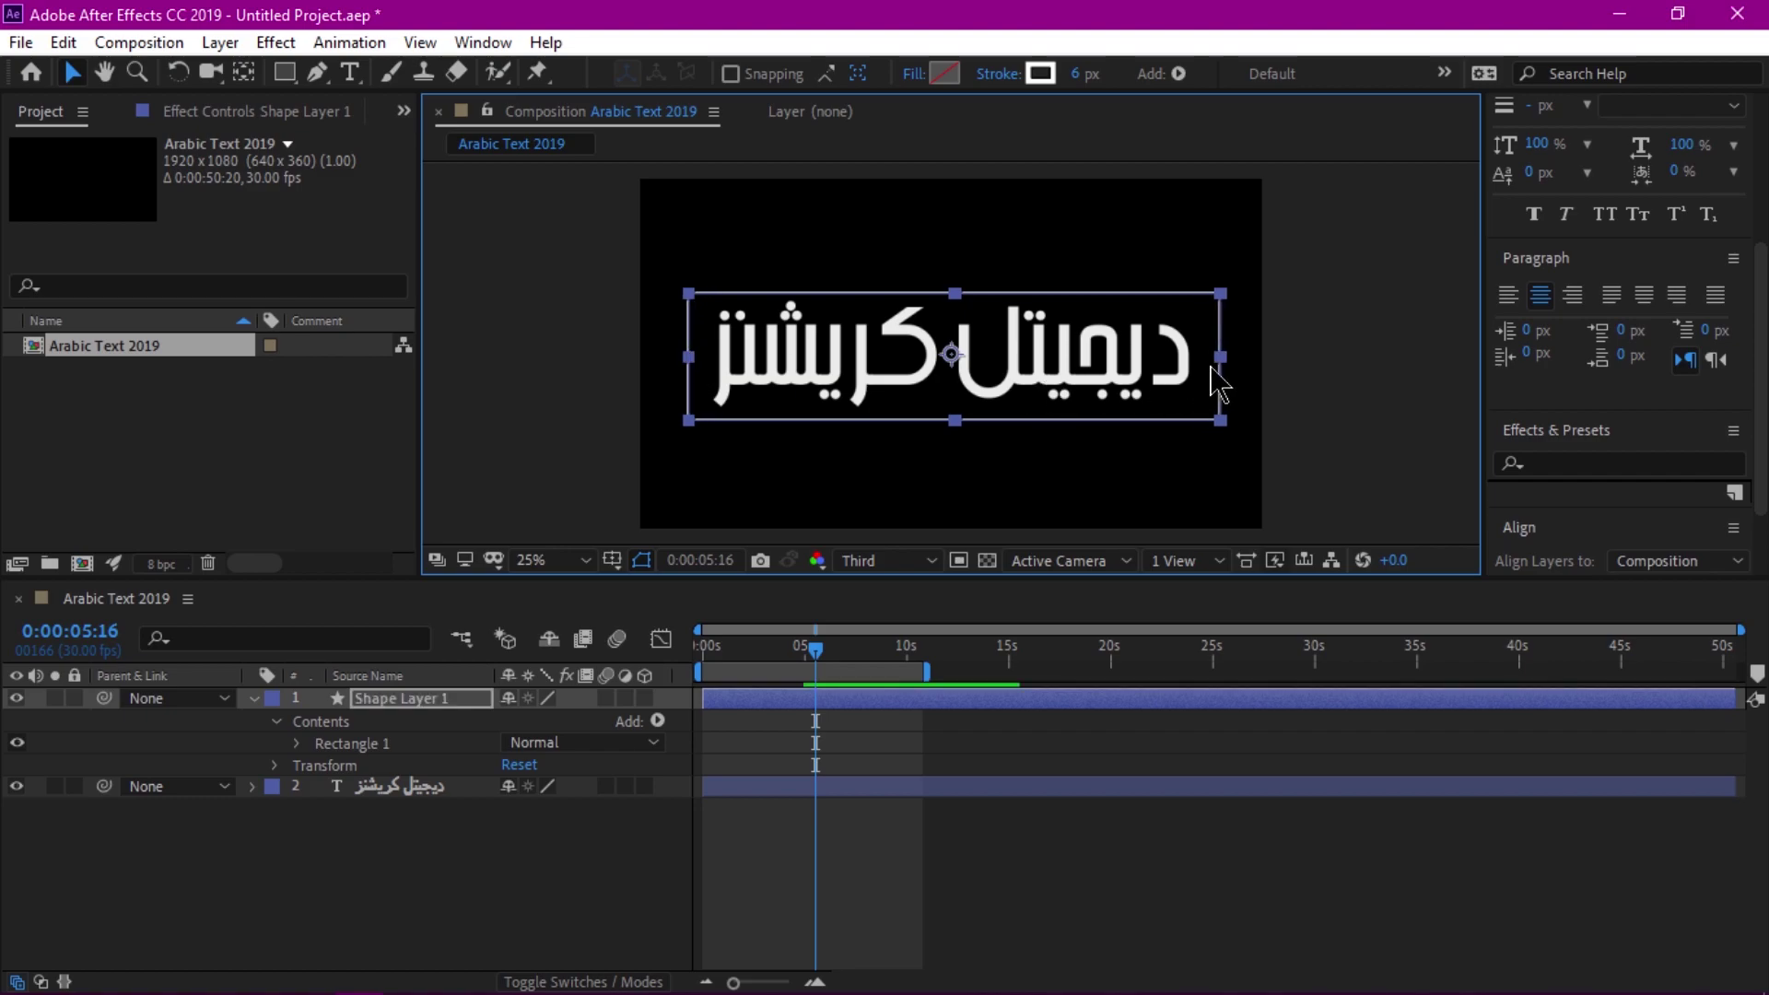
left_click_drag(1221, 362, 1214, 362)
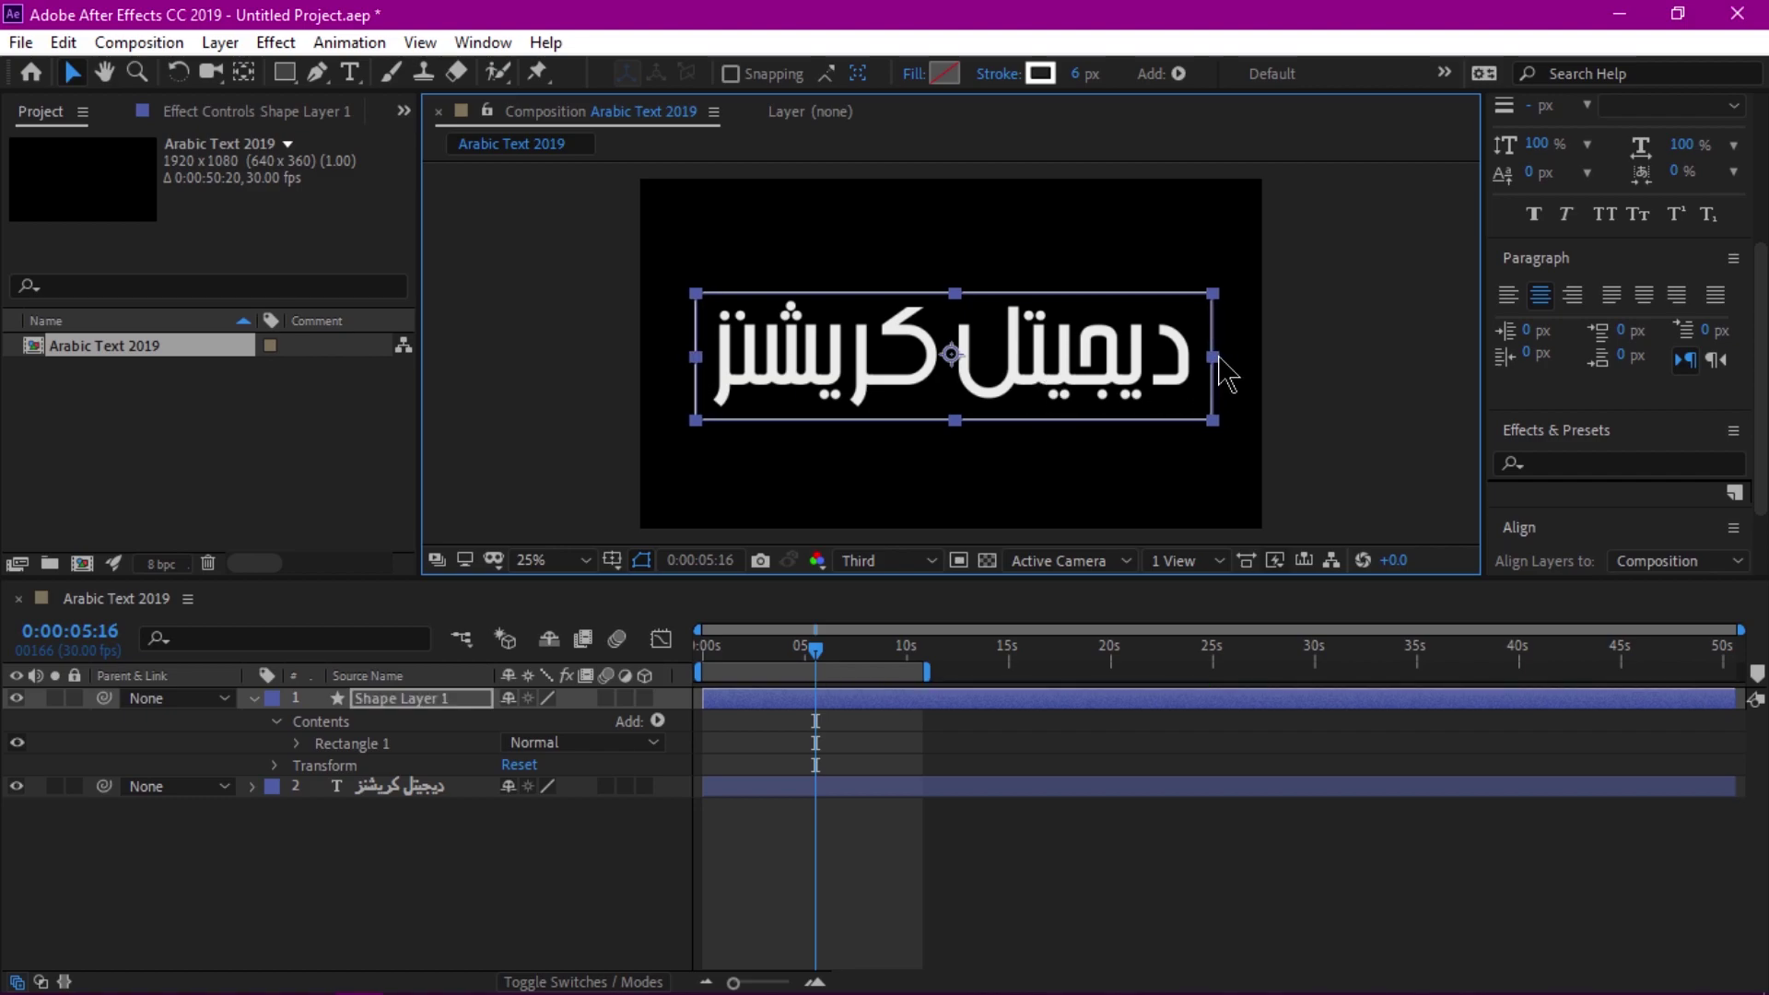
left_click(415, 787)
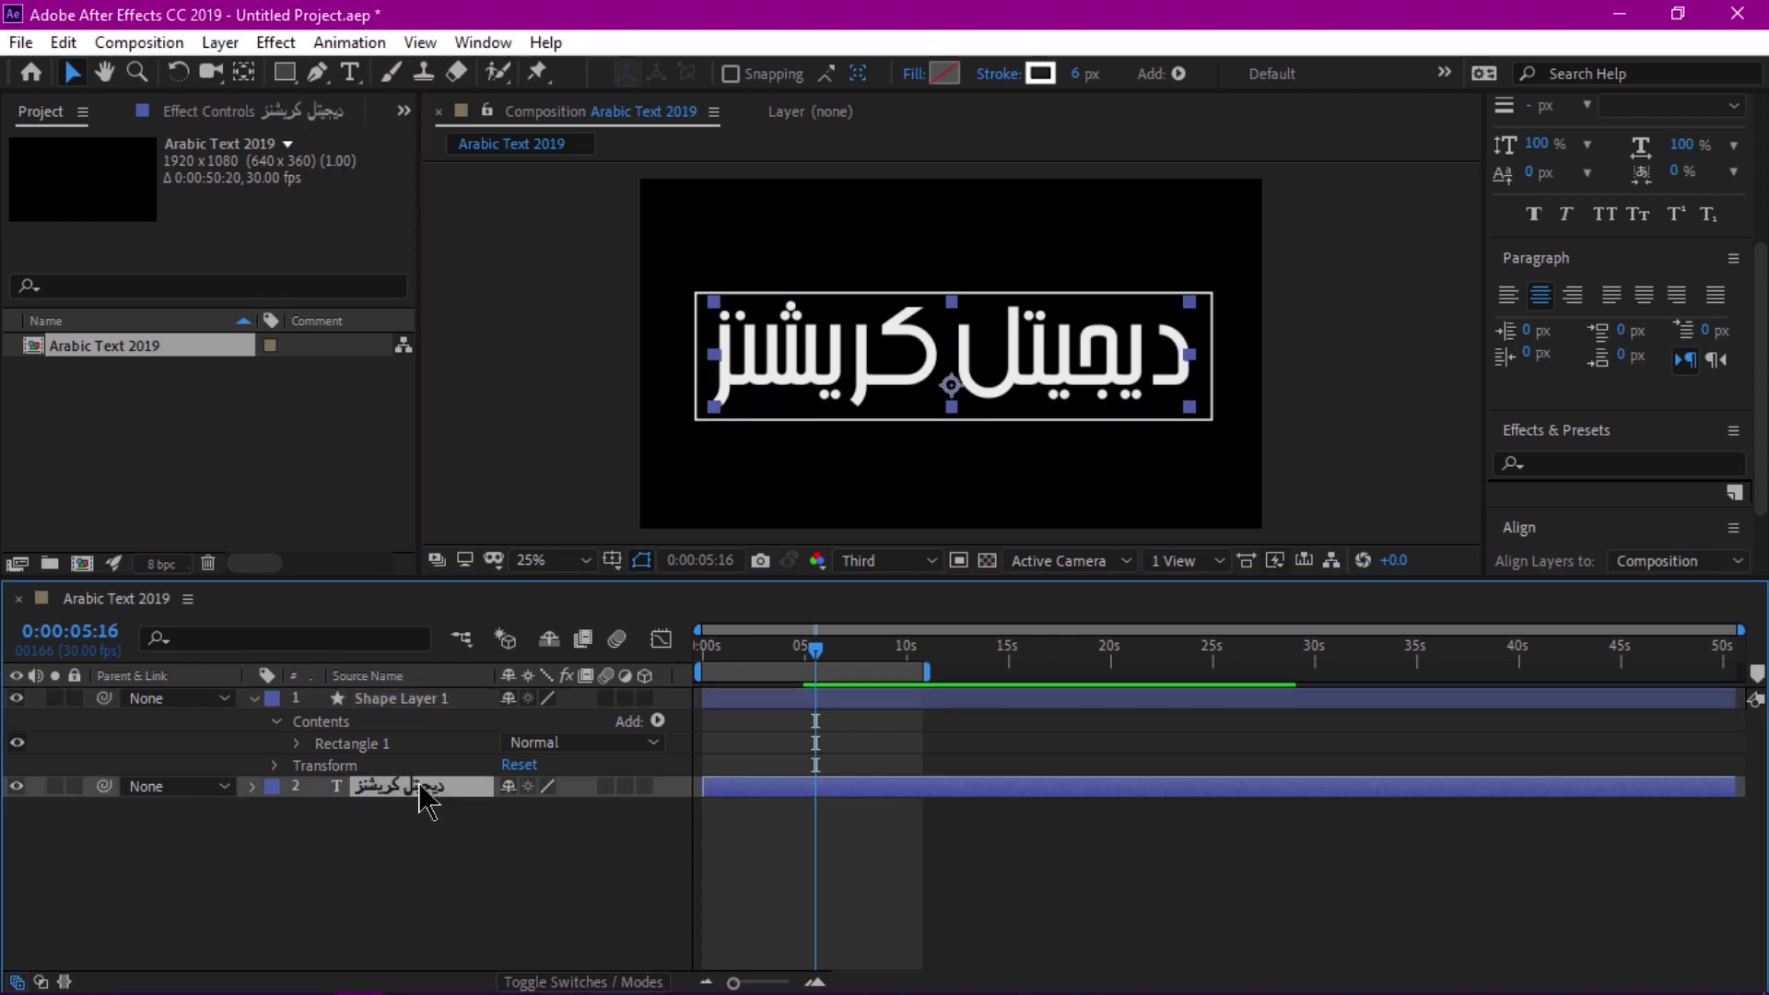
left_click(456, 868)
left_click(421, 700)
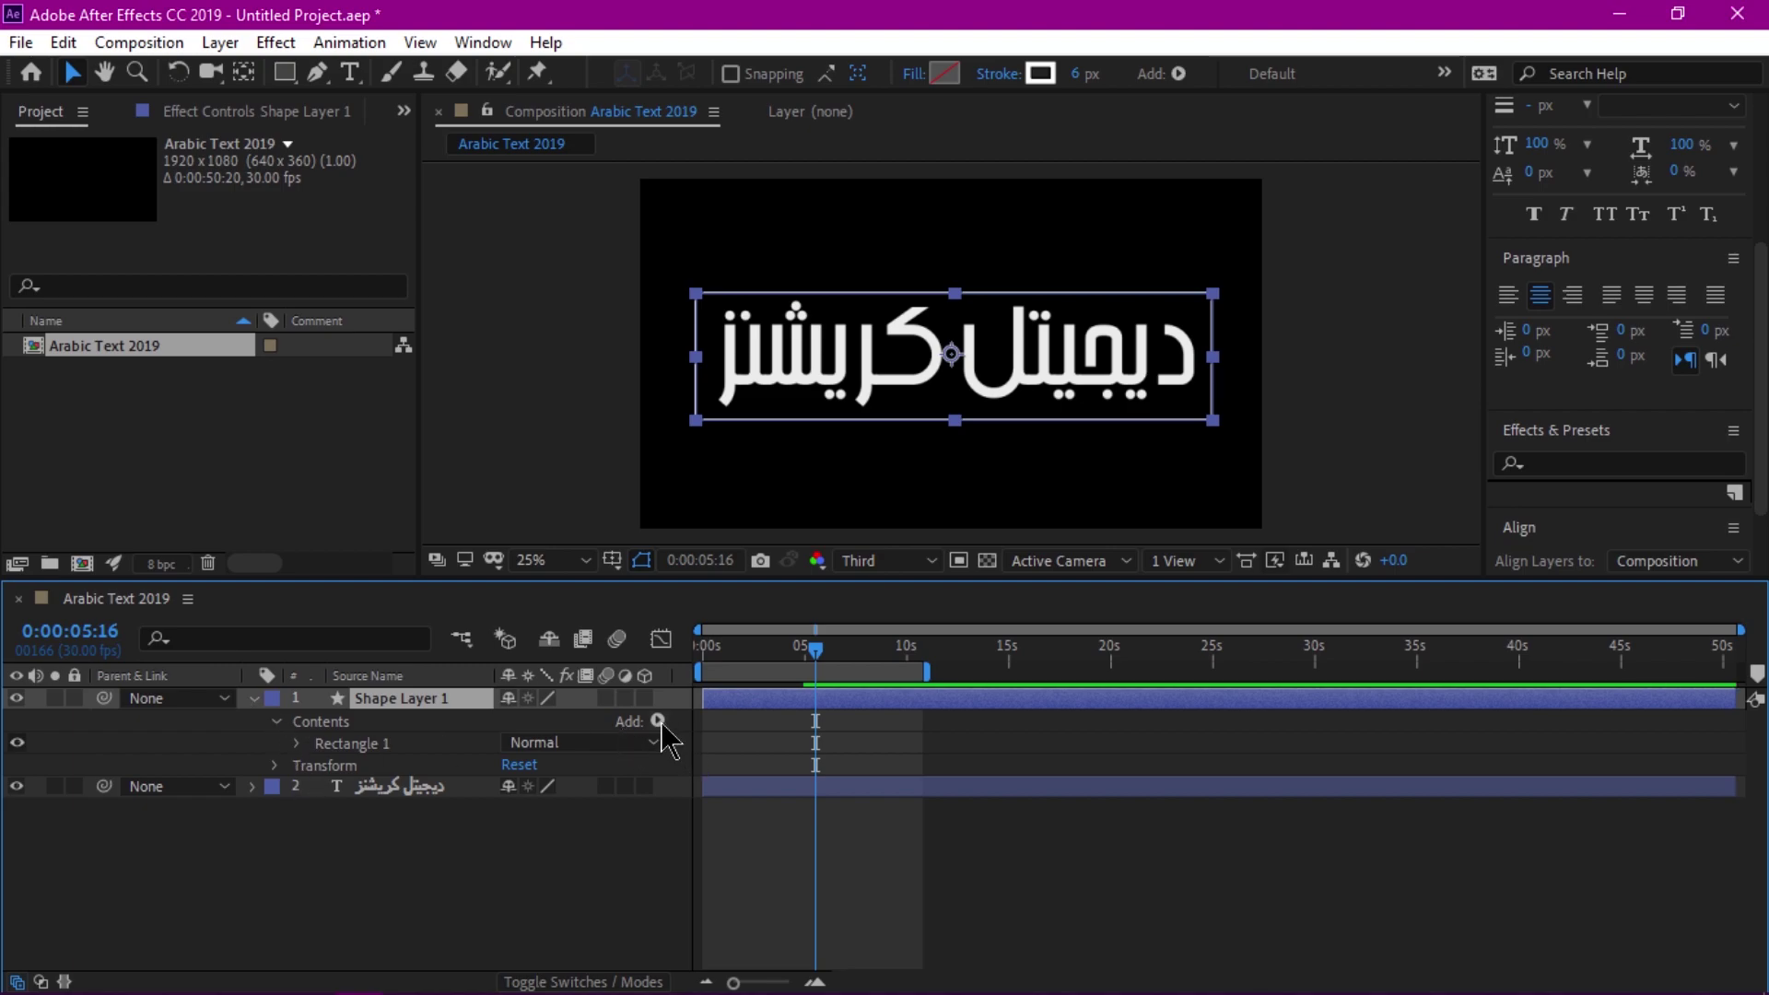
Step: Add Trim Paths to the rectangle and expand its properties
left_click(657, 722)
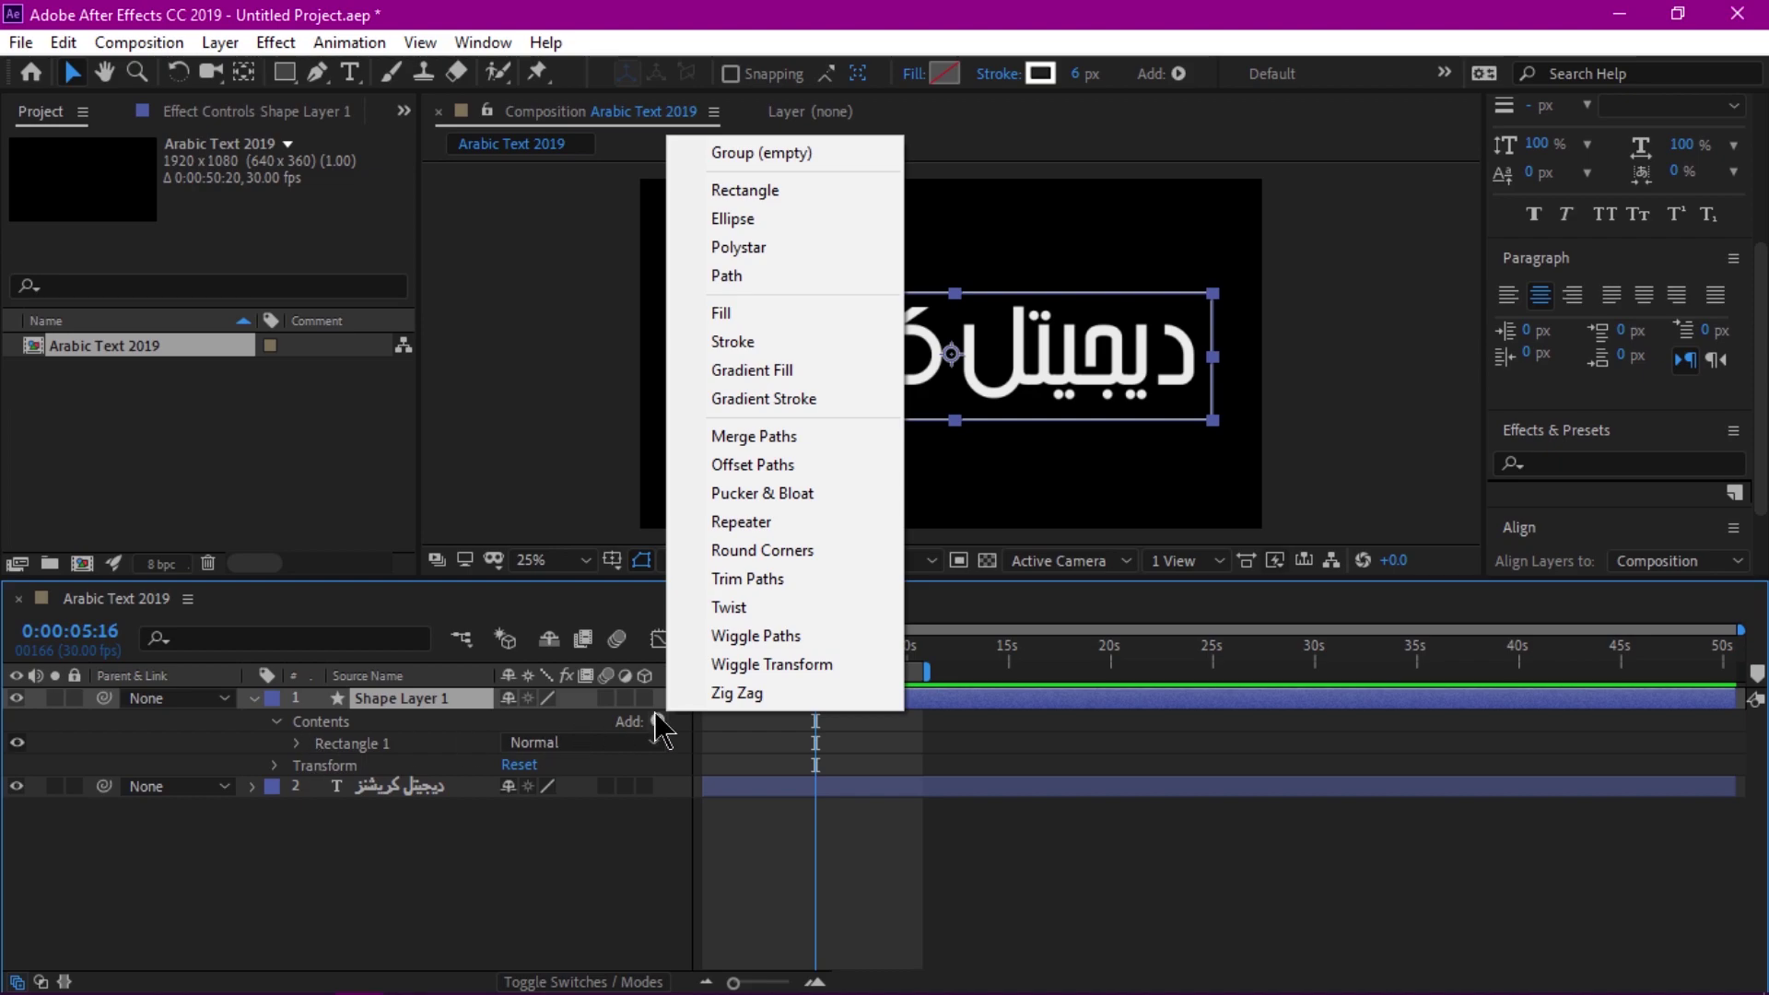
left_click(778, 583)
left_click(297, 767)
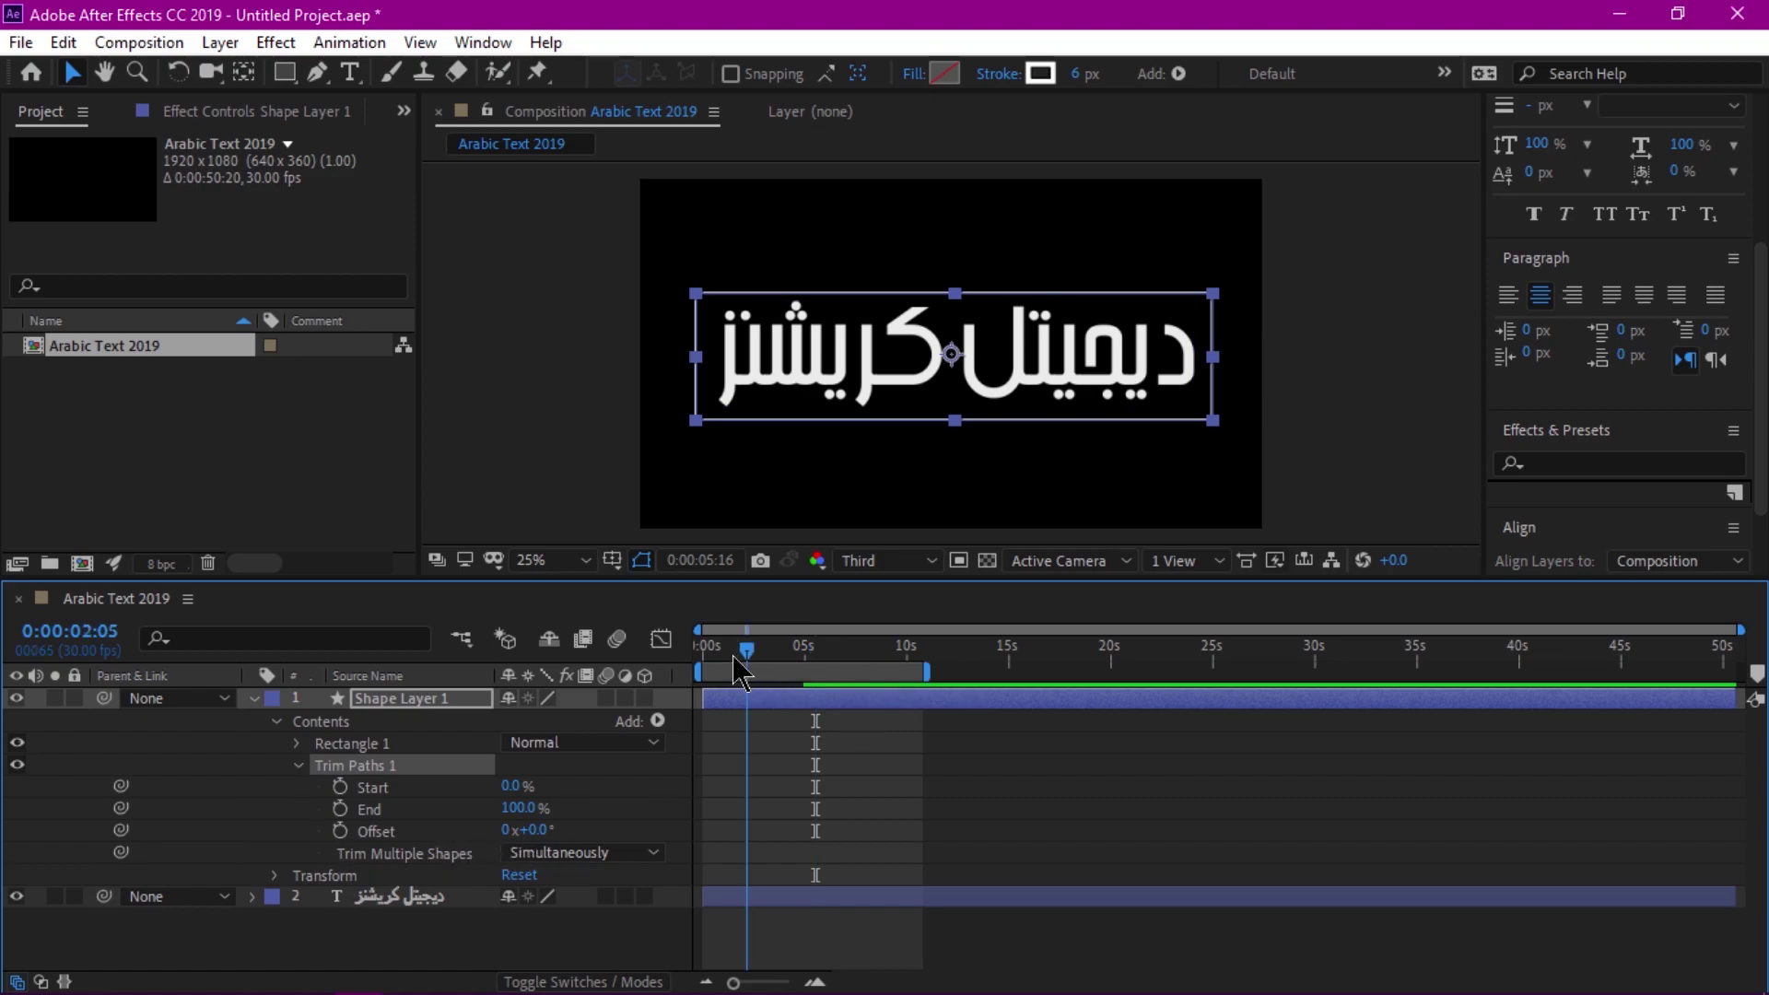
Step: Keyframe Trim Paths End from 6% at the start to 100% at 0:00:04:17, selecting both keys
mouse_move(758, 650)
left_mouse_down()
mouse_move(711, 649)
mouse_move(715, 687)
left_mouse_up()
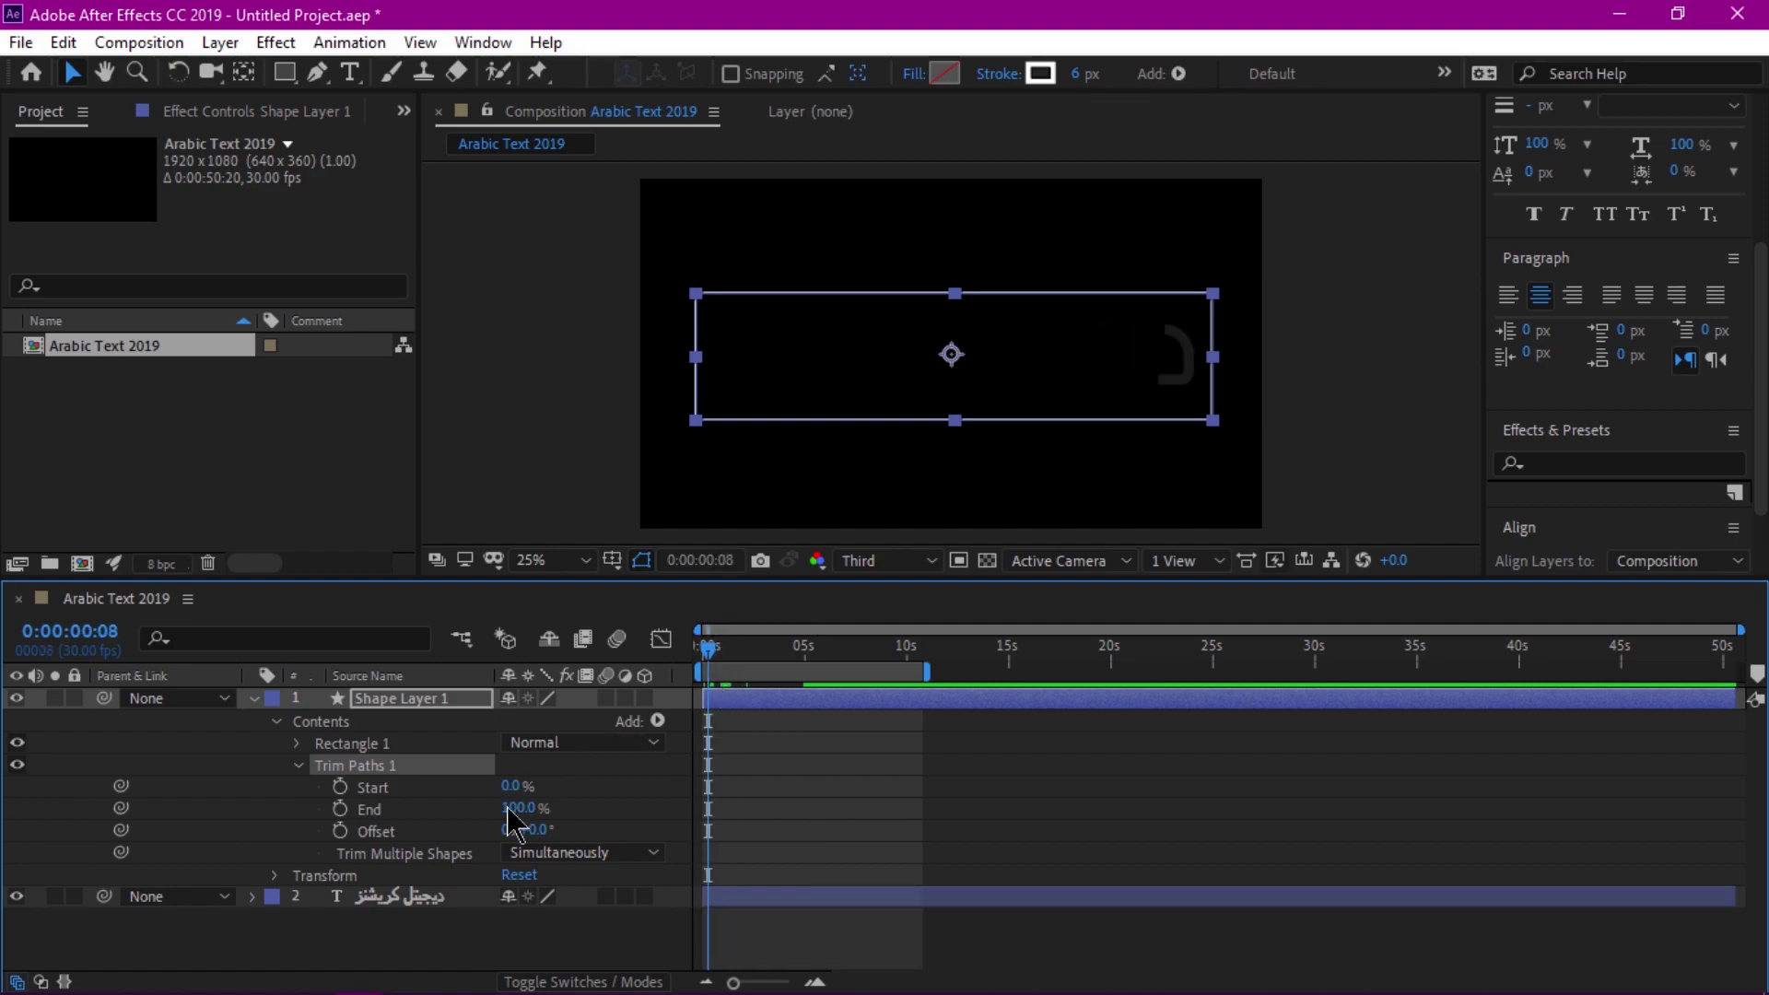
left_click(368, 809)
left_click_drag(522, 807, 599, 804)
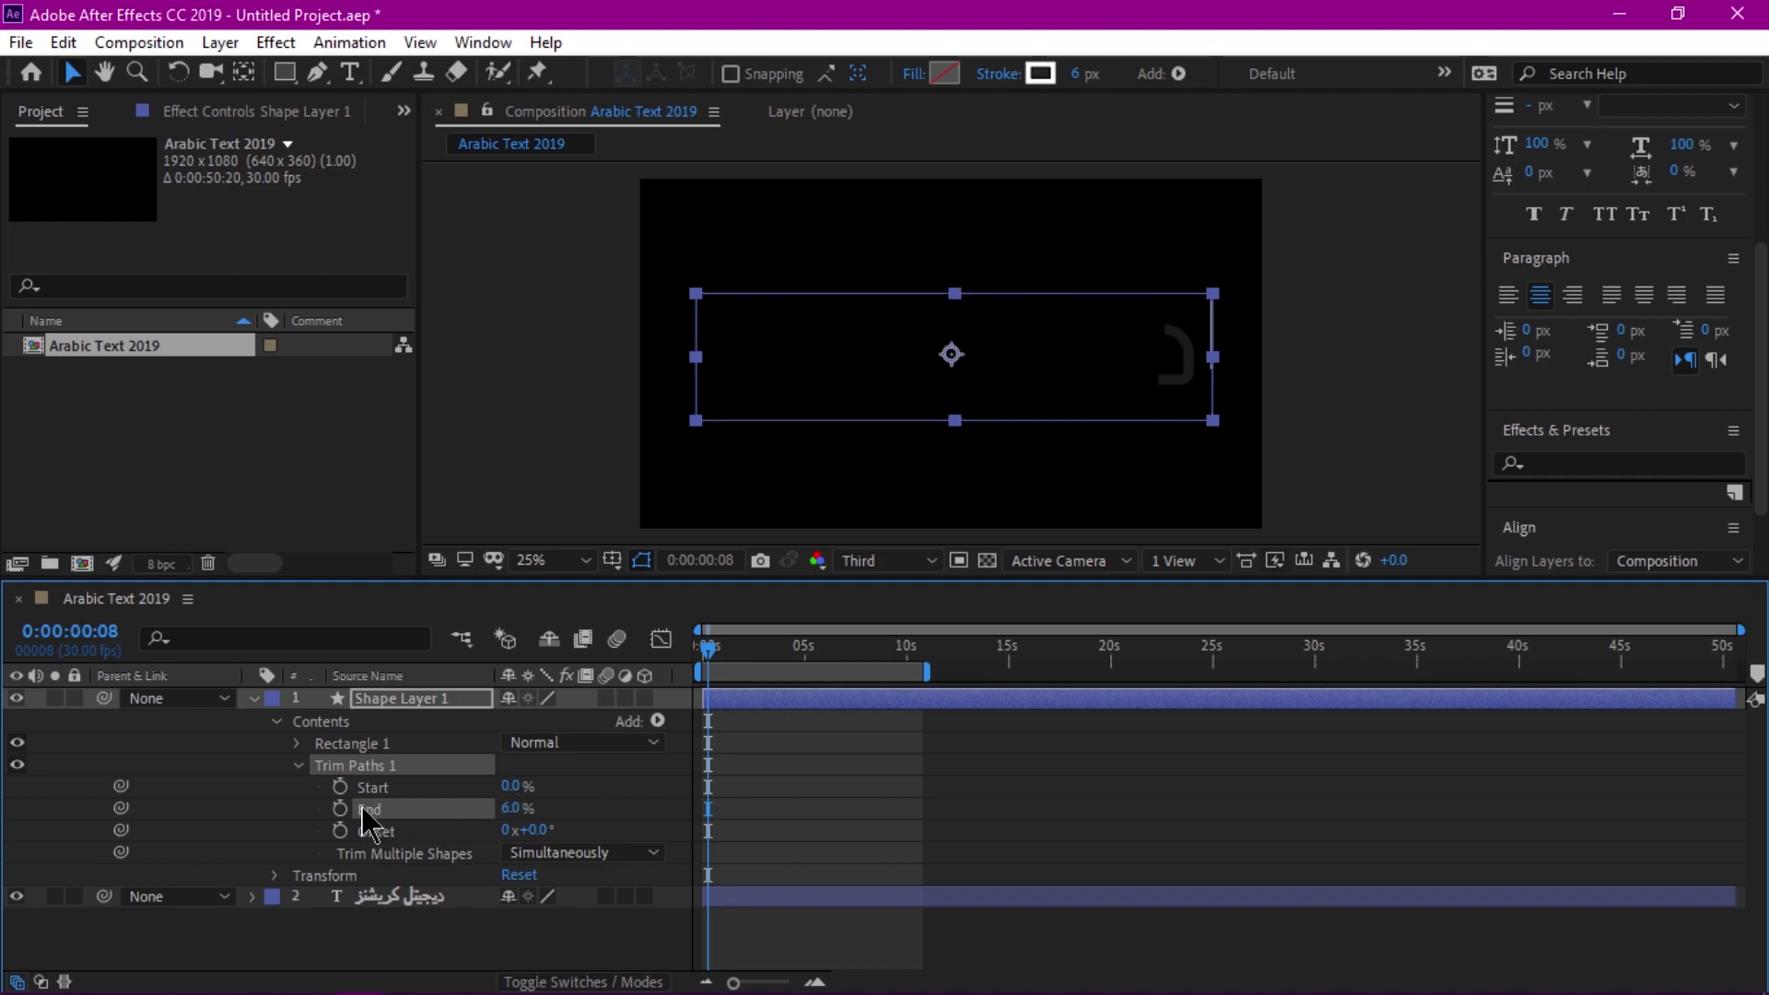
left_click_drag(758, 650, 796, 649)
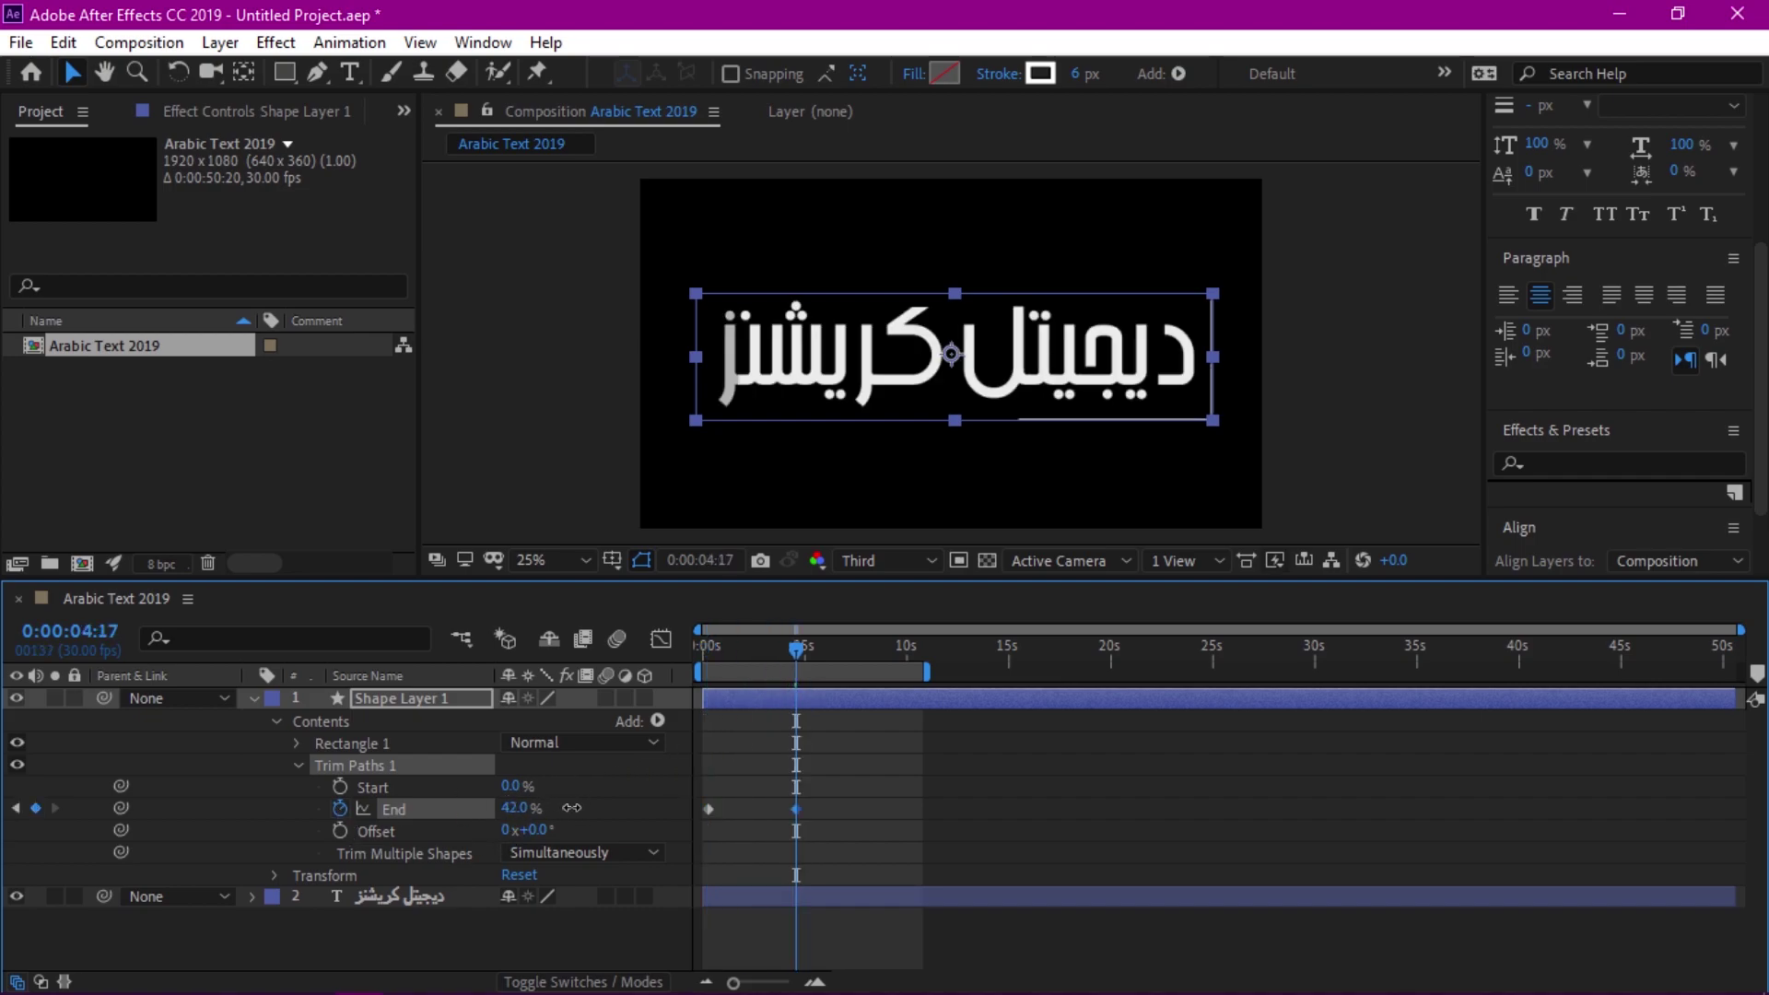
left_click_drag(610, 808, 700, 811)
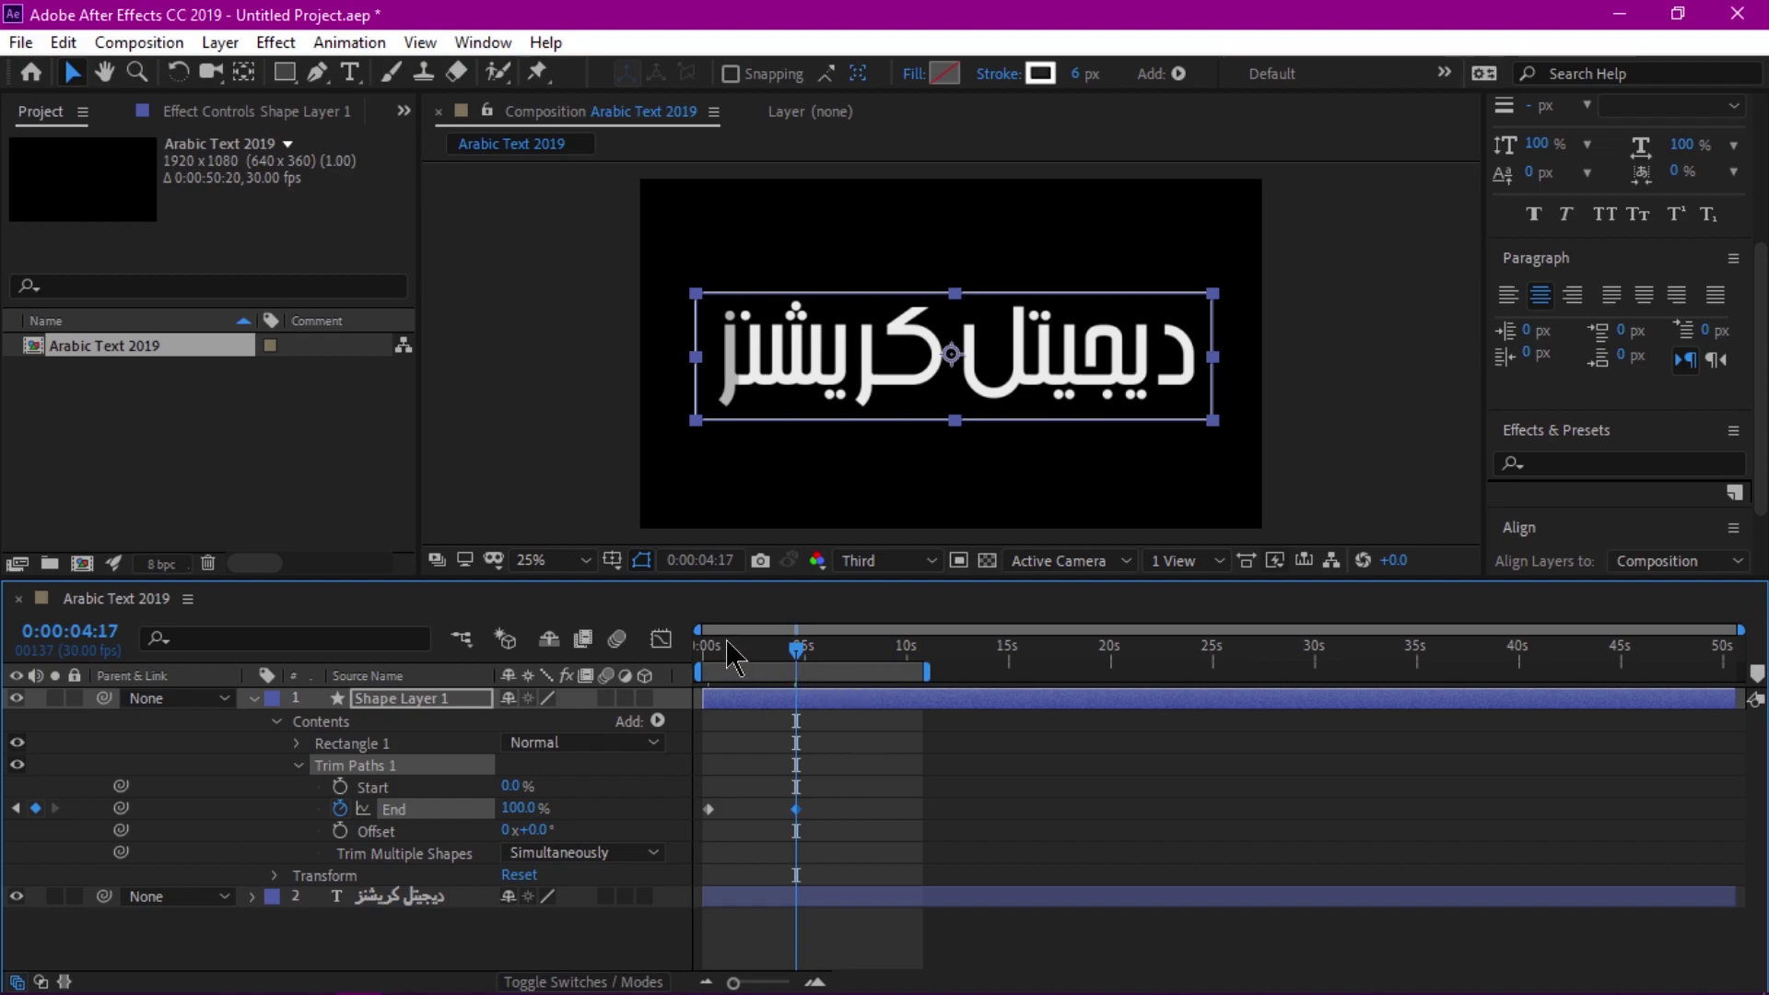
left_click_drag(896, 782, 698, 830)
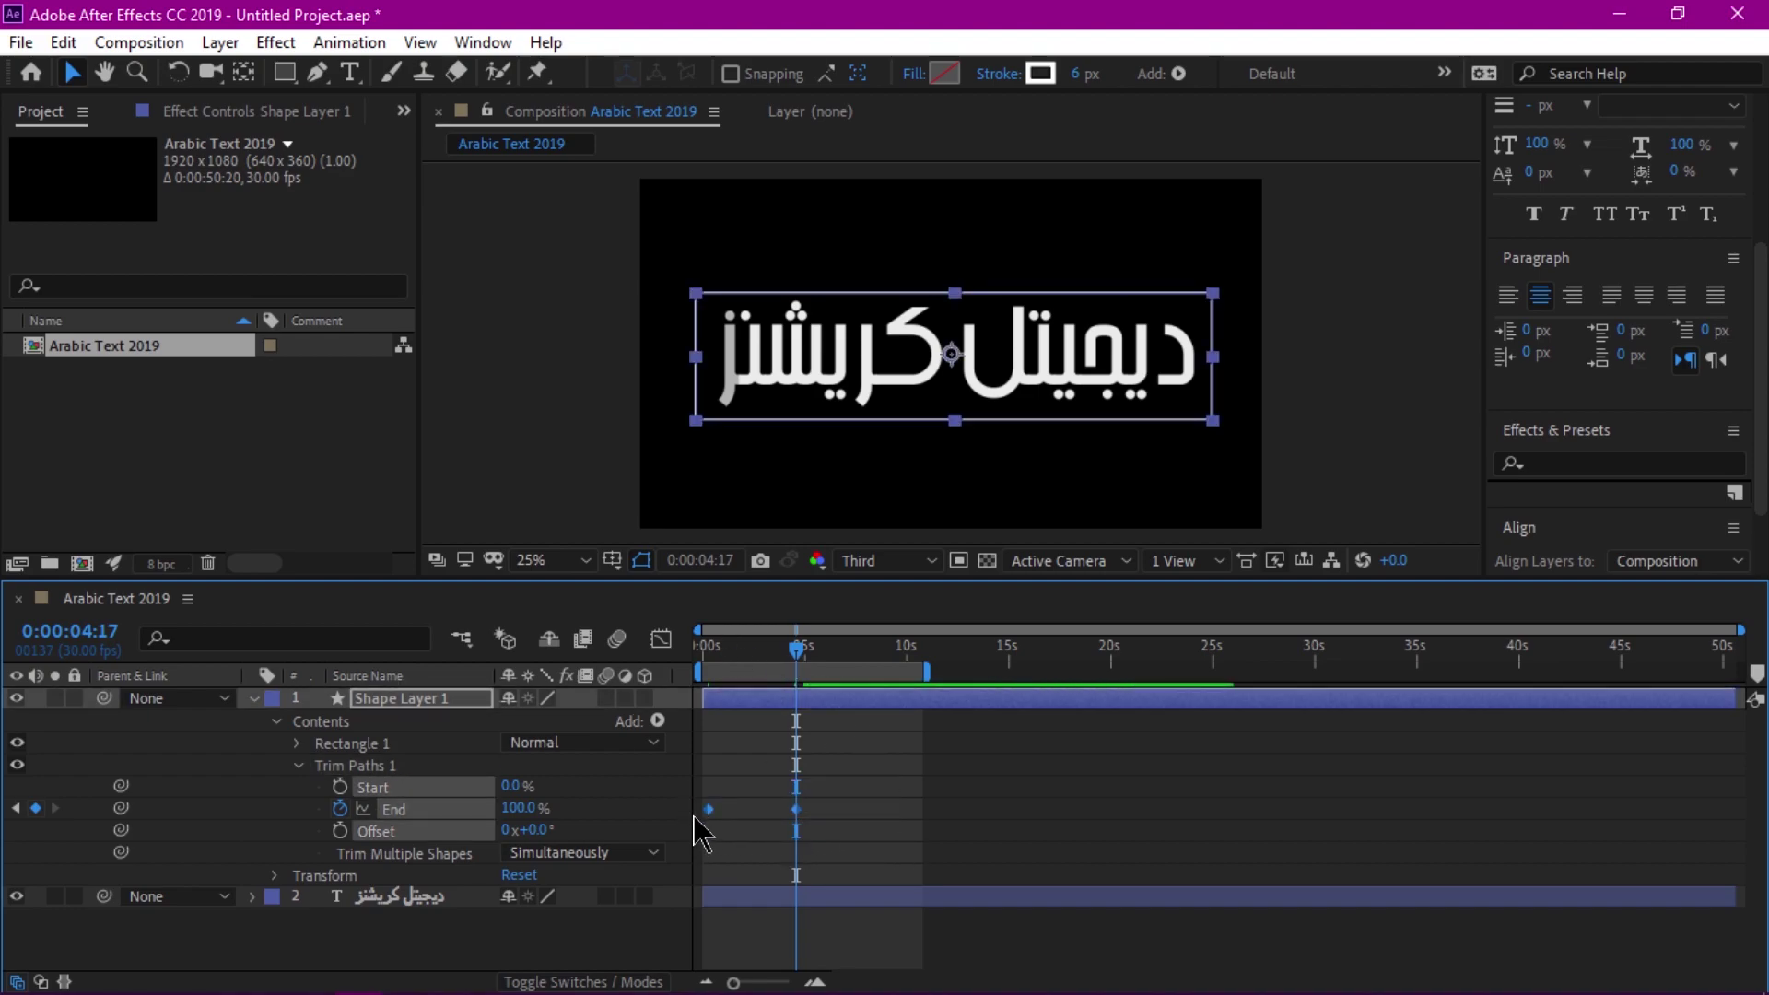
Step: Apply Easy Ease to both End keyframes, preview, then select the text layer at 0:00:03:07
right_click(710, 810)
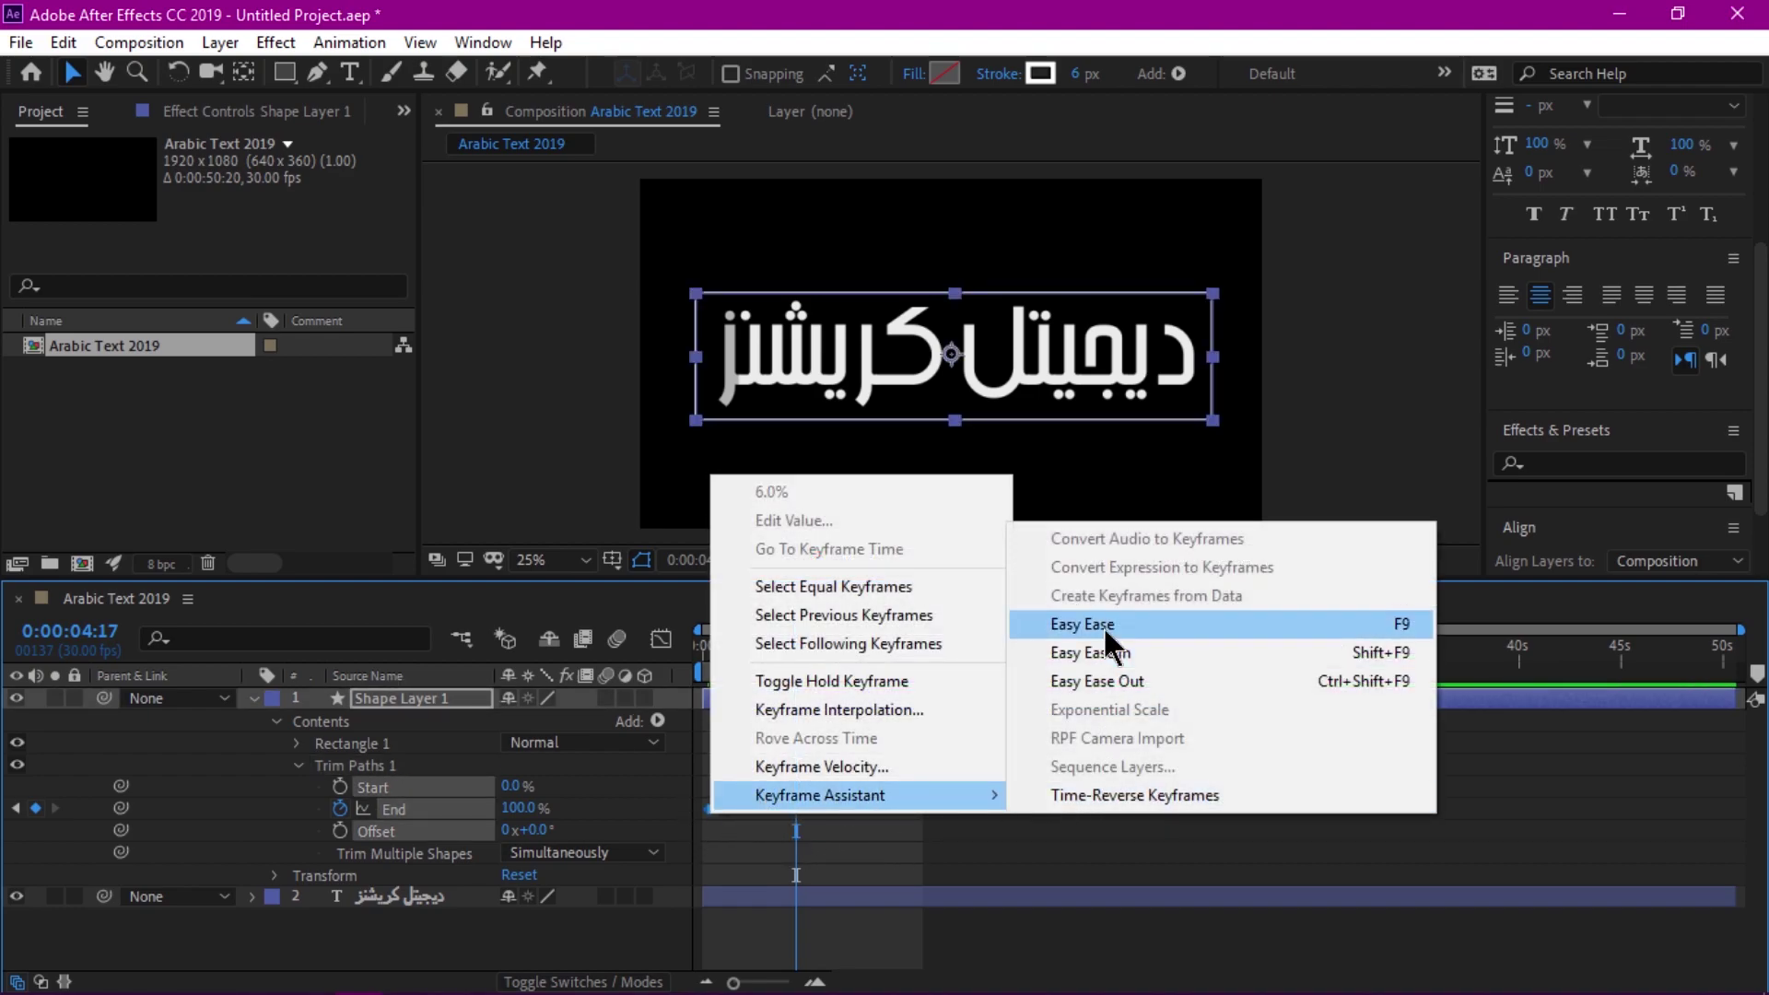
left_click(1103, 627)
left_click_drag(796, 646, 708, 649)
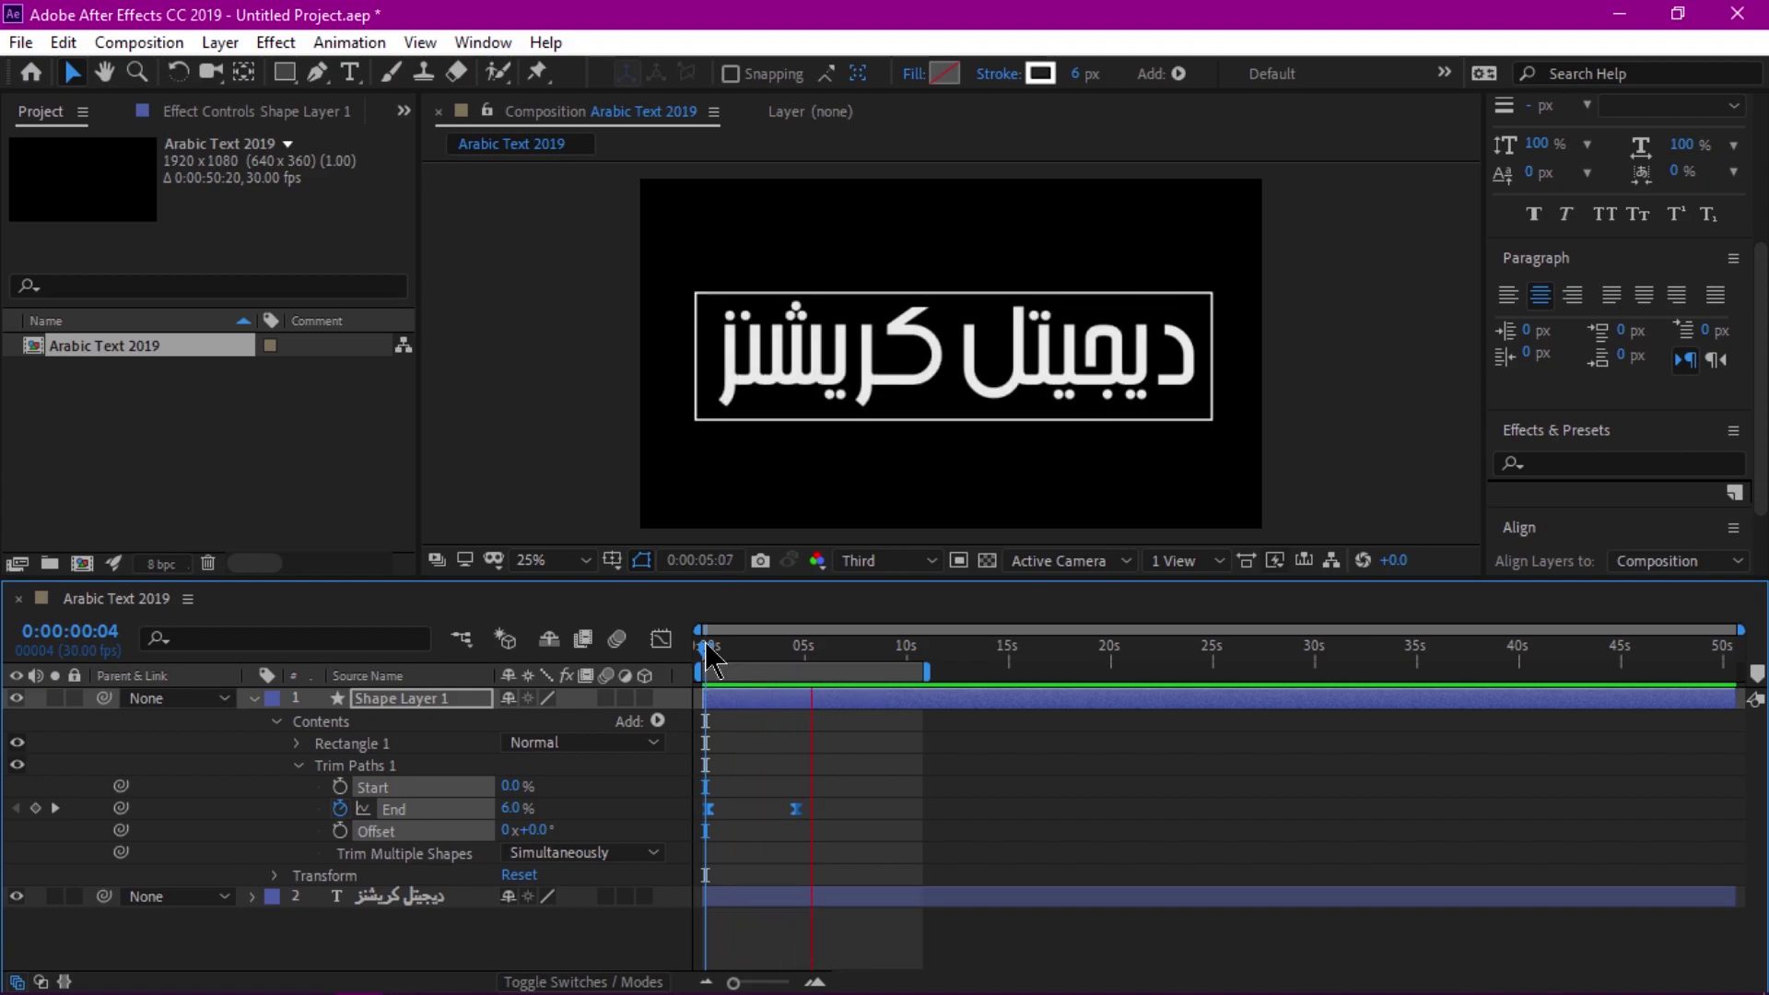
mouse_move(708, 649)
left_mouse_down()
mouse_move(760, 650)
mouse_move(705, 650)
left_mouse_up()
left_click(252, 698)
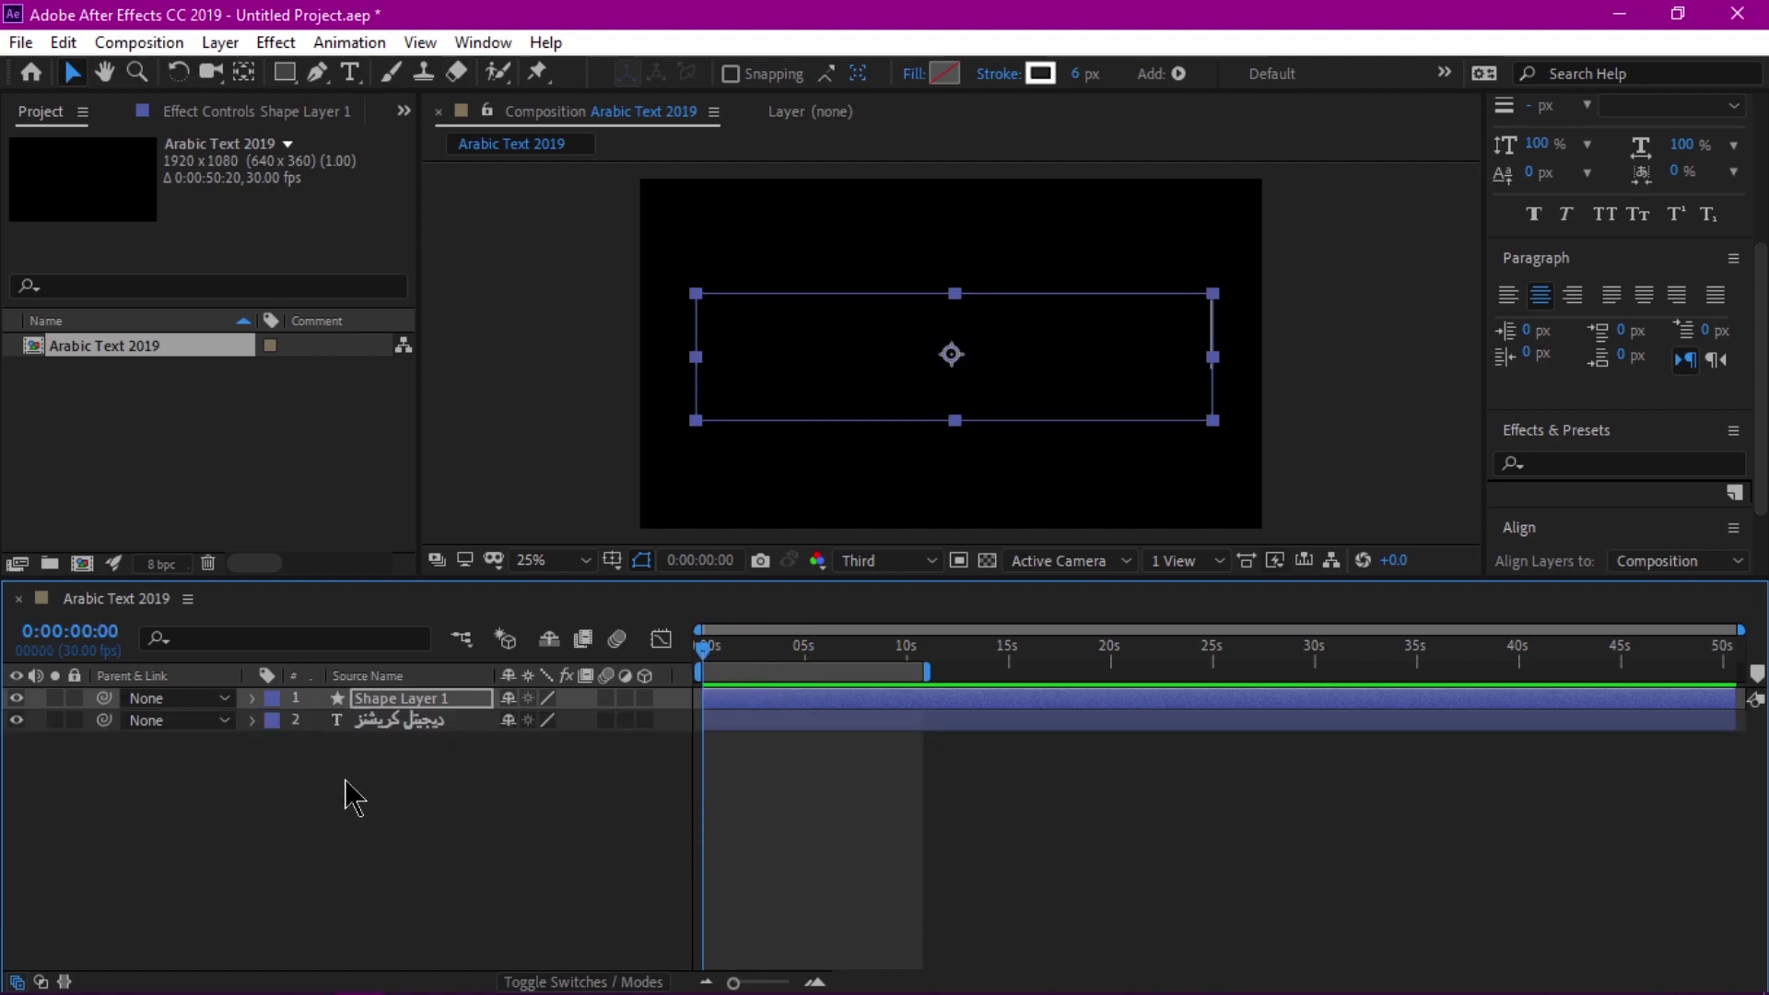
left_click(399, 720)
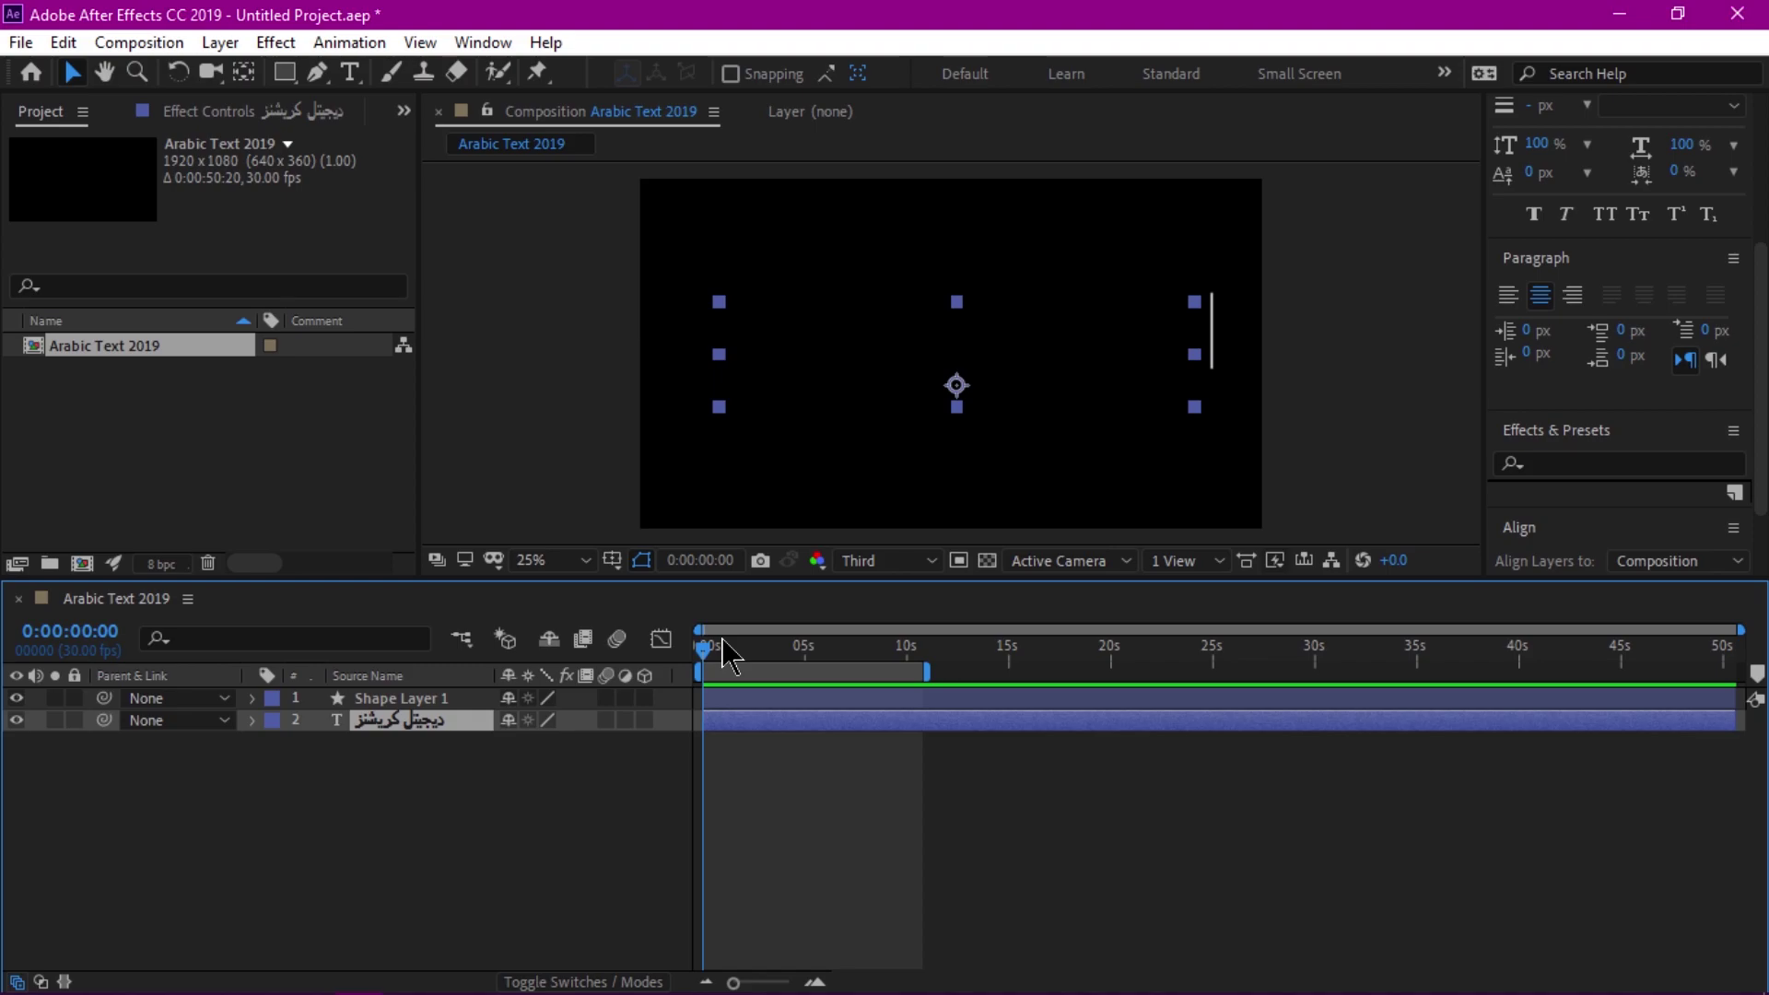
left_click_drag(705, 649, 769, 649)
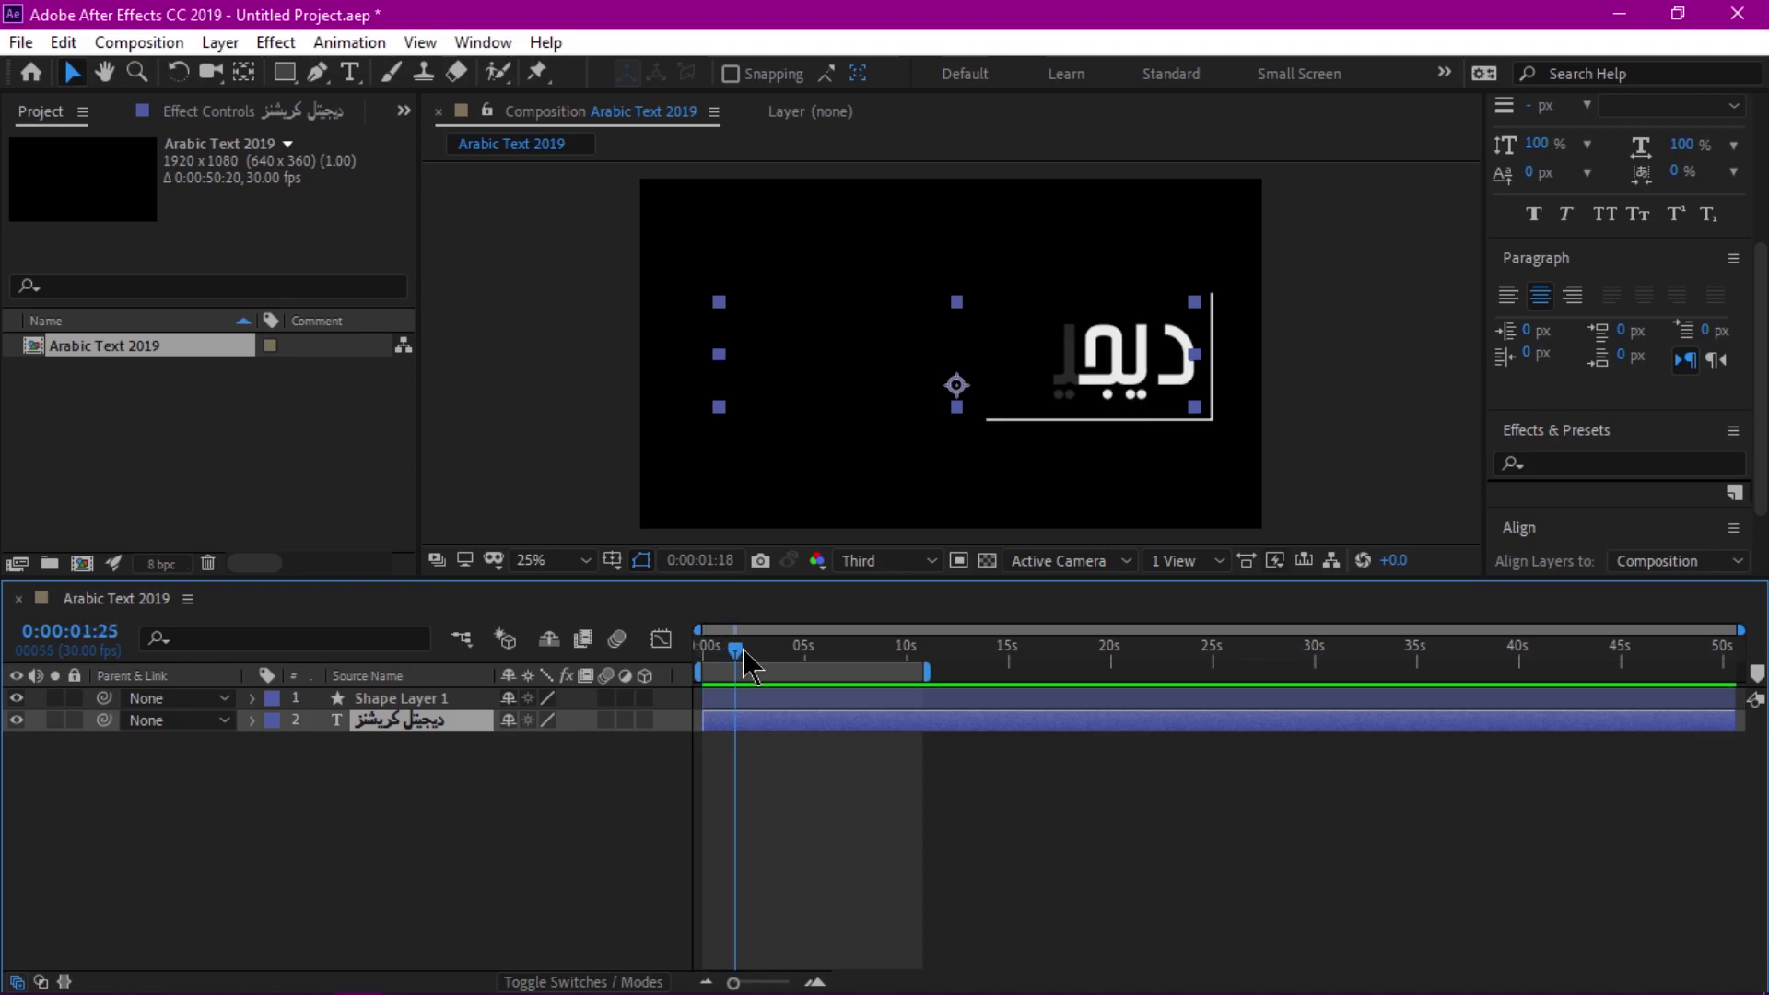
Step: Apply a Generate > Fill effect with its red colour to the ديجيتل كريشنز text layer
left_click(277, 43)
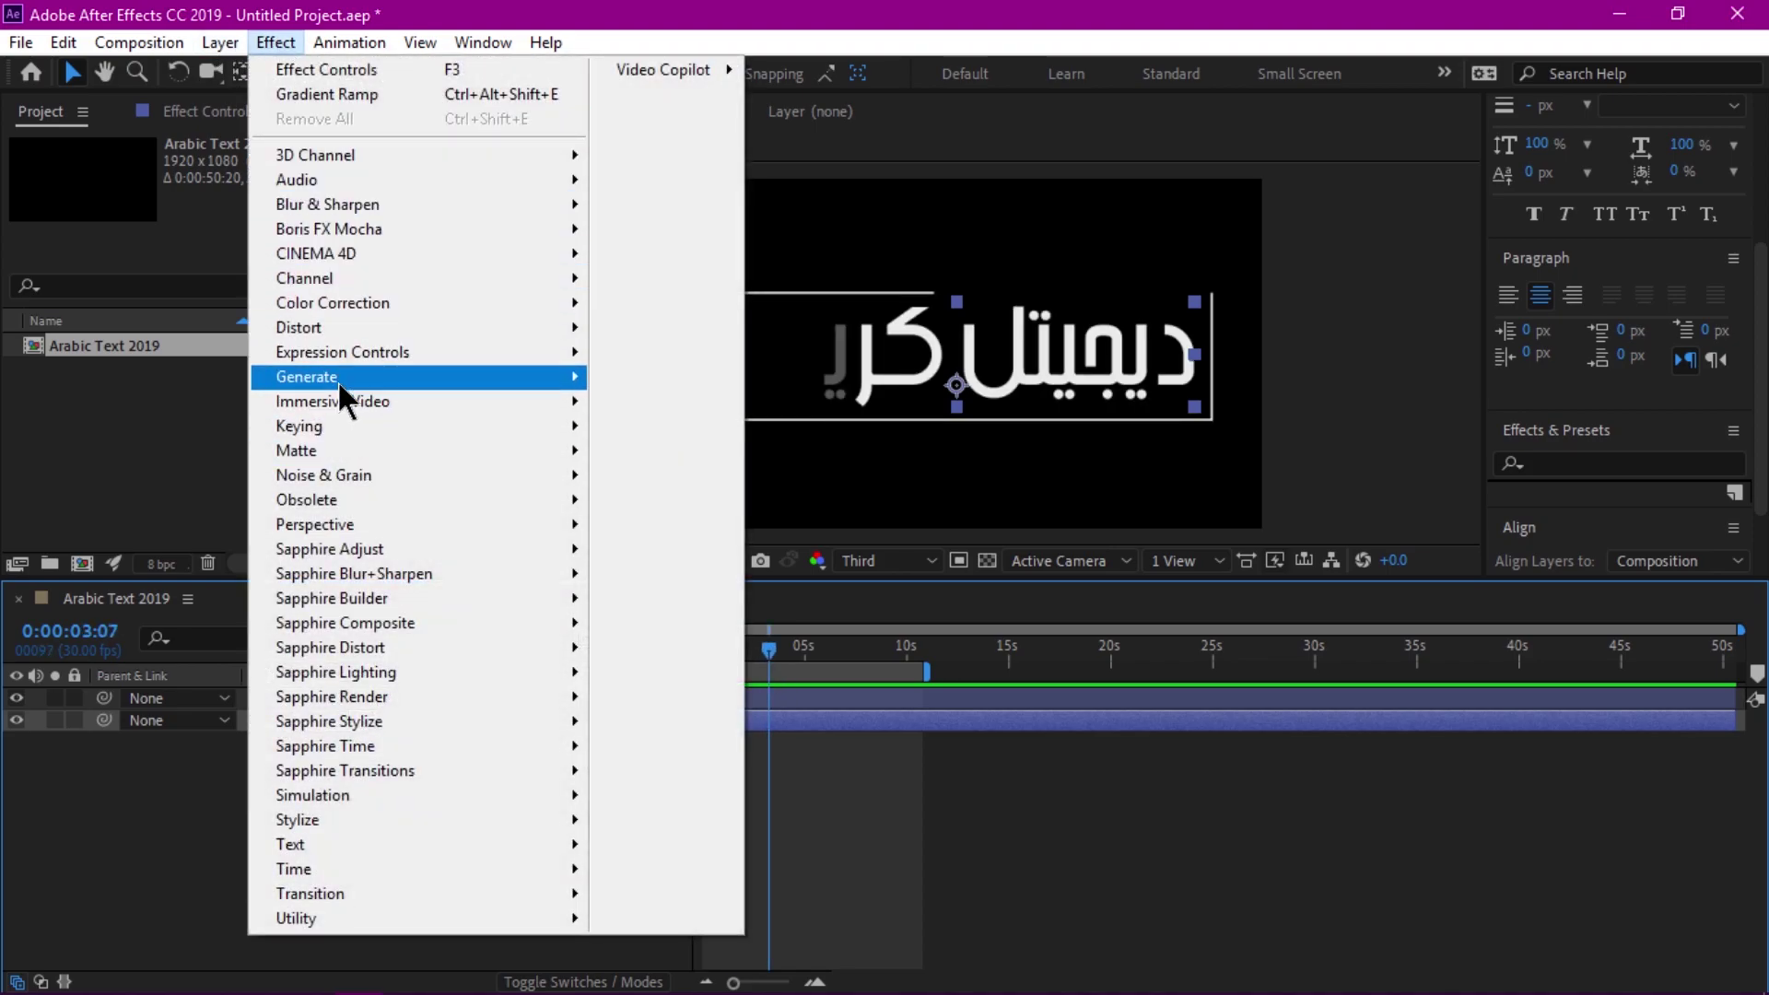
mouse_move(307, 376)
left_click(661, 694)
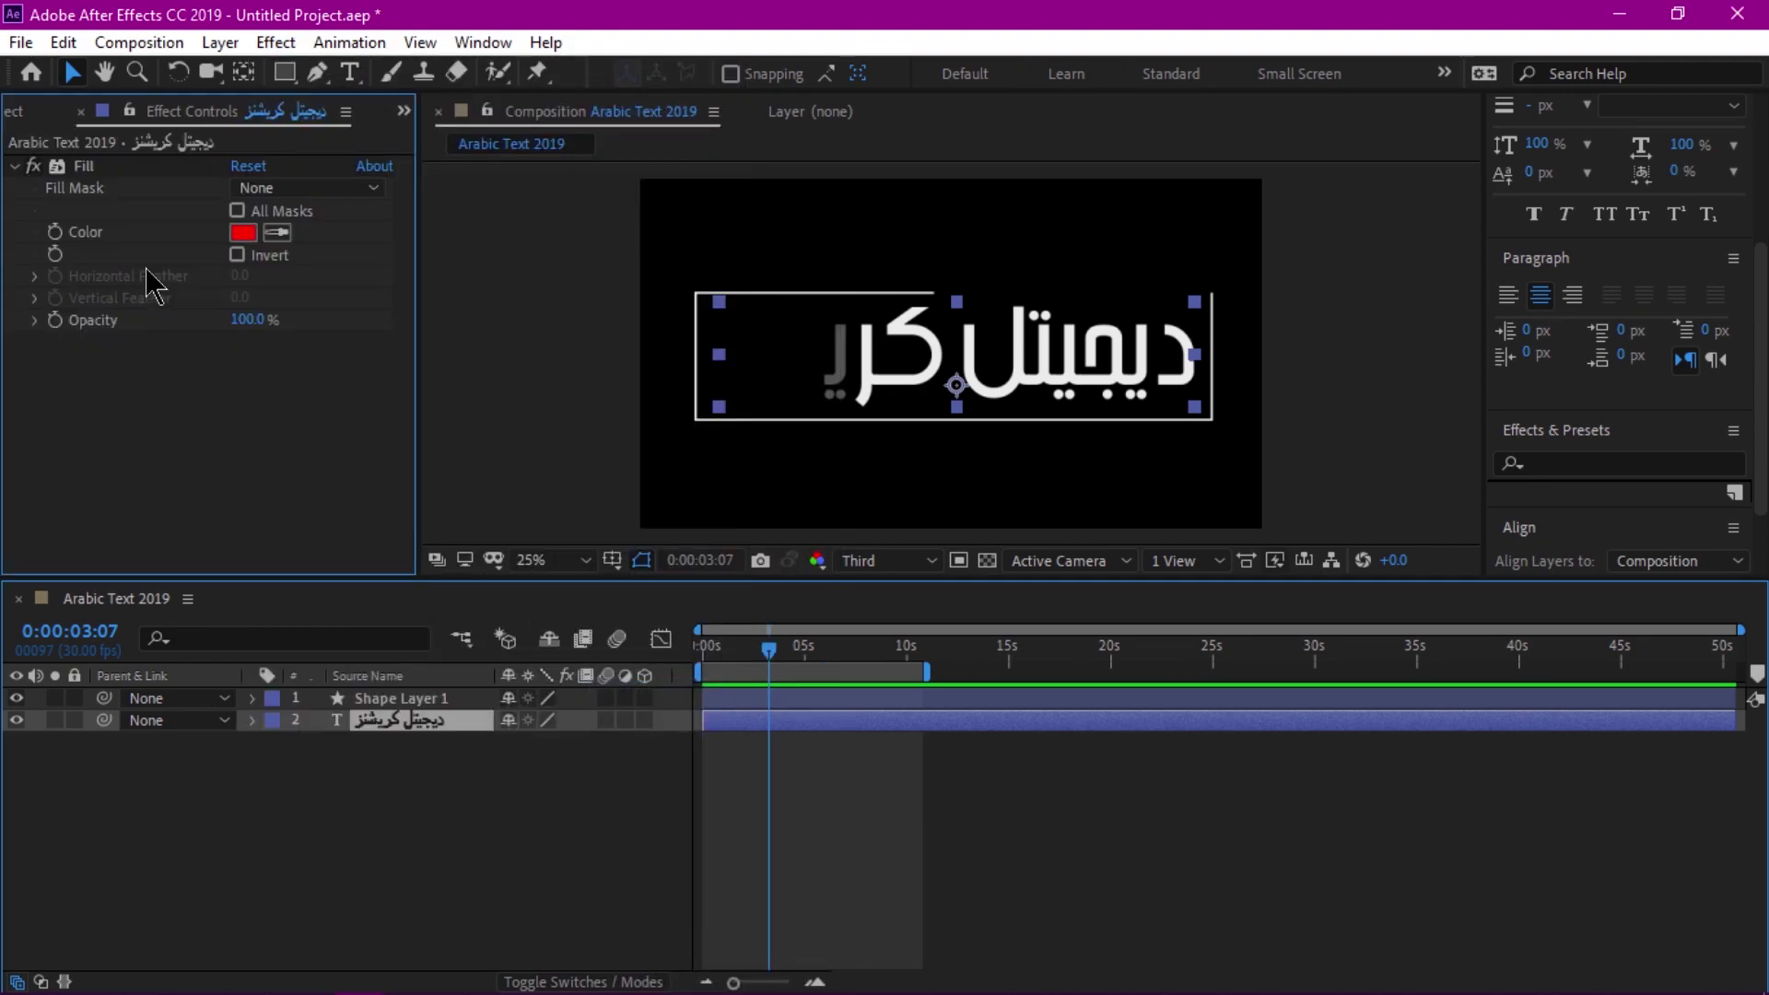
left_click(243, 232)
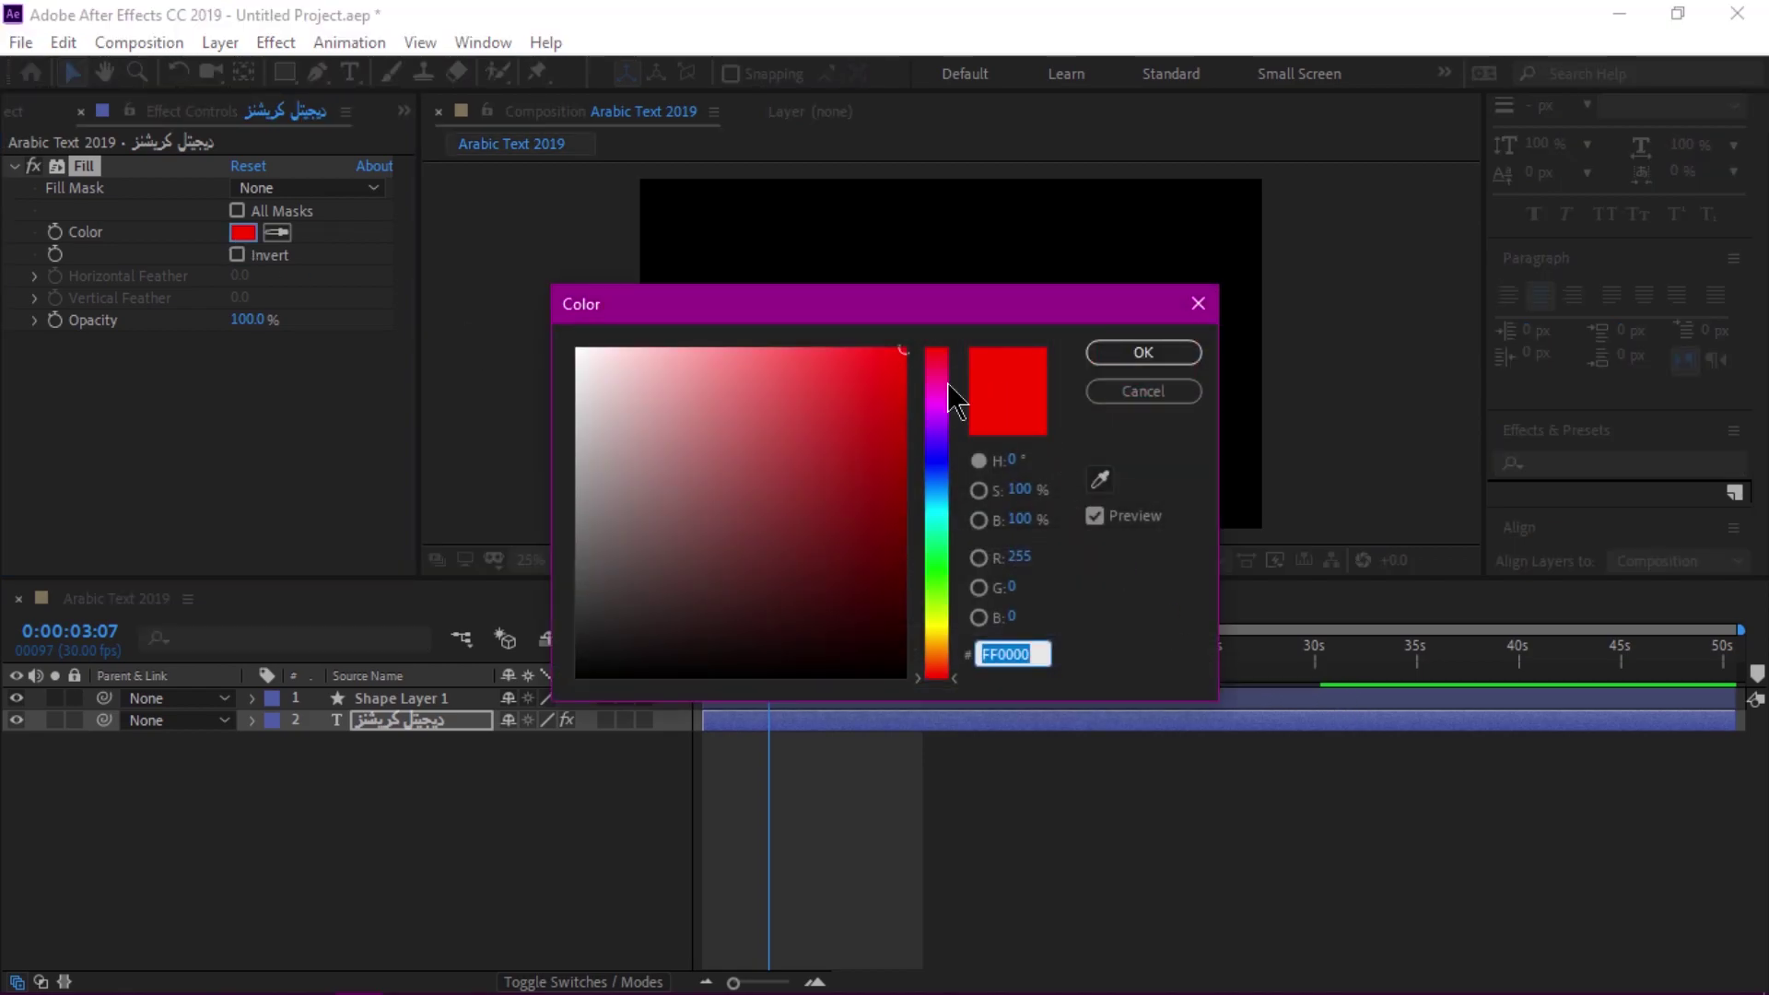
left_click(1142, 392)
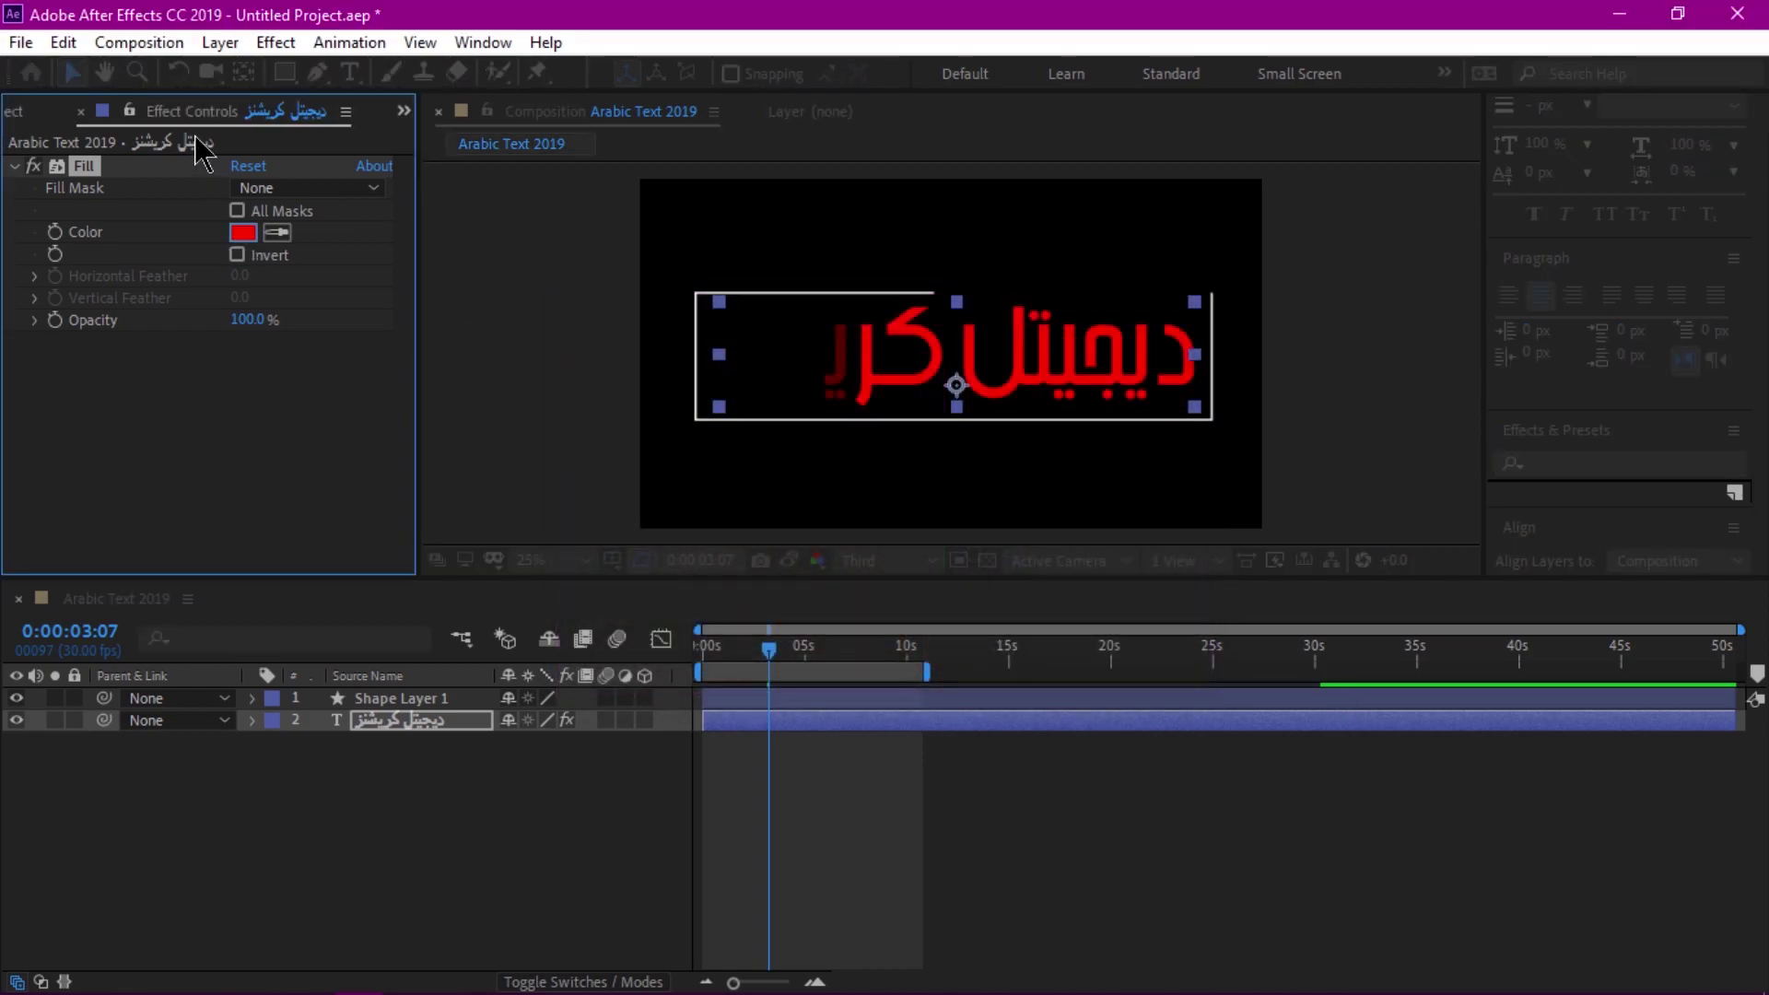
left_click(275, 43)
mouse_move(305, 376)
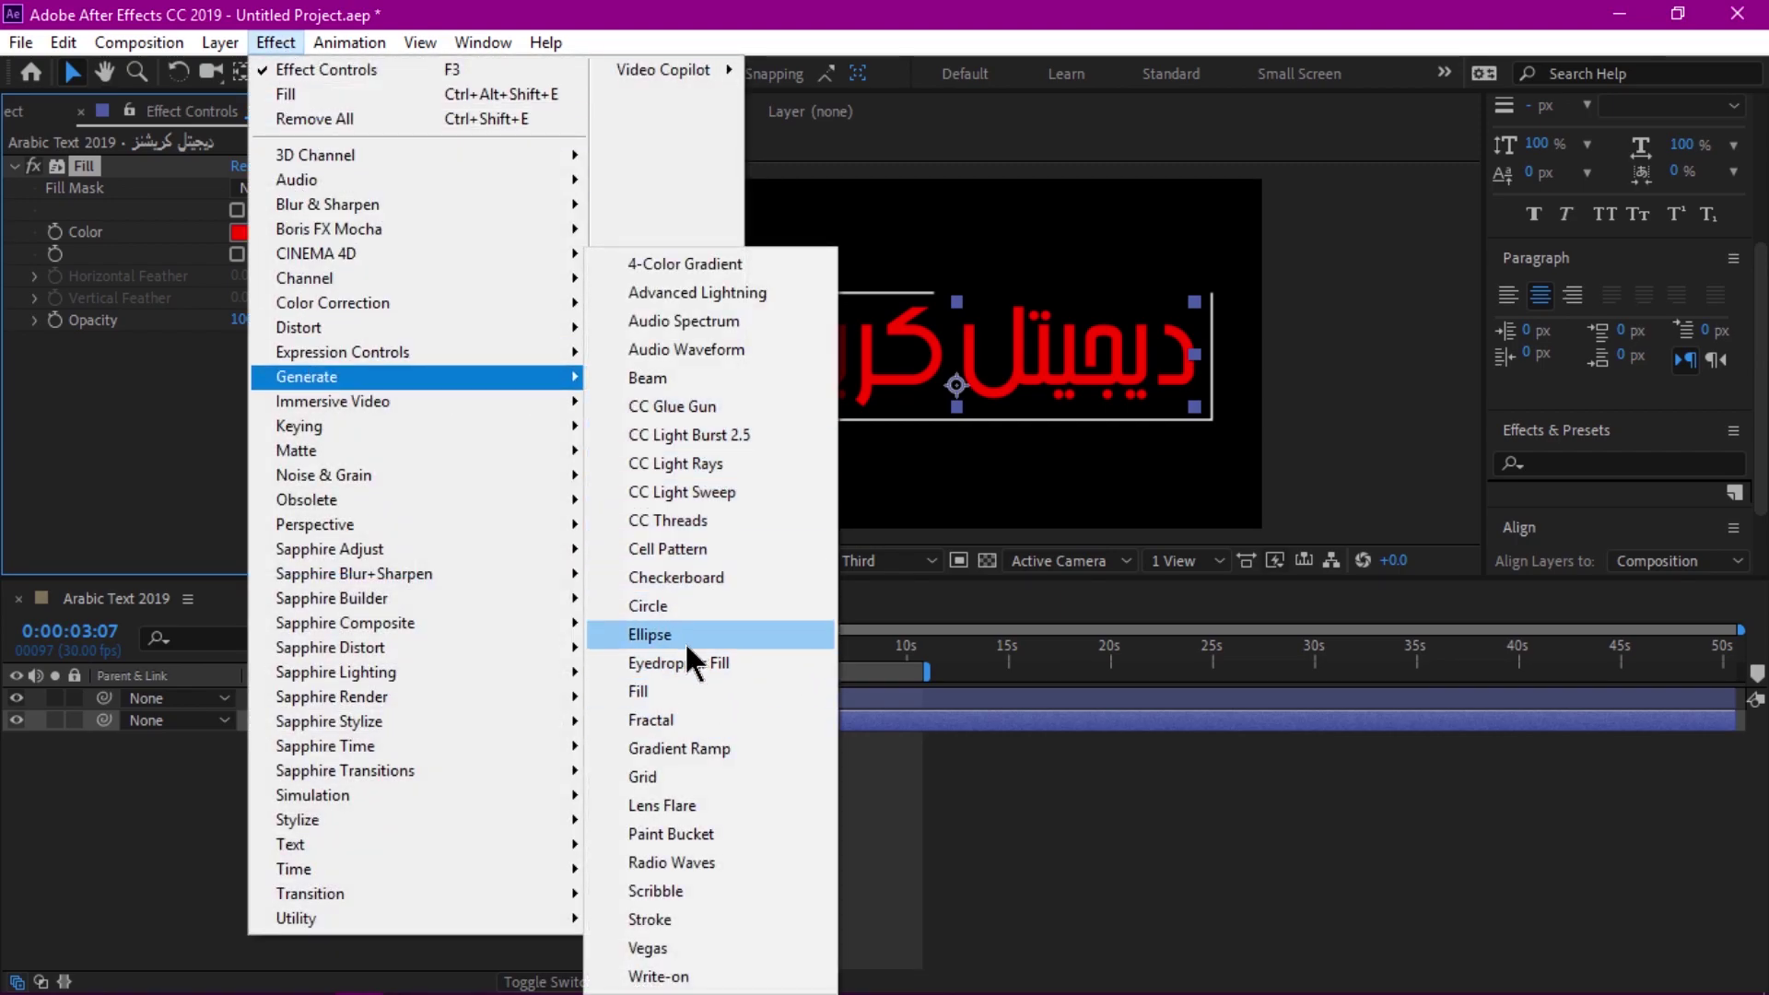
Step: Add a Gradient Ramp to the text, with start colour EA0303 and end colour 930101
left_click(679, 748)
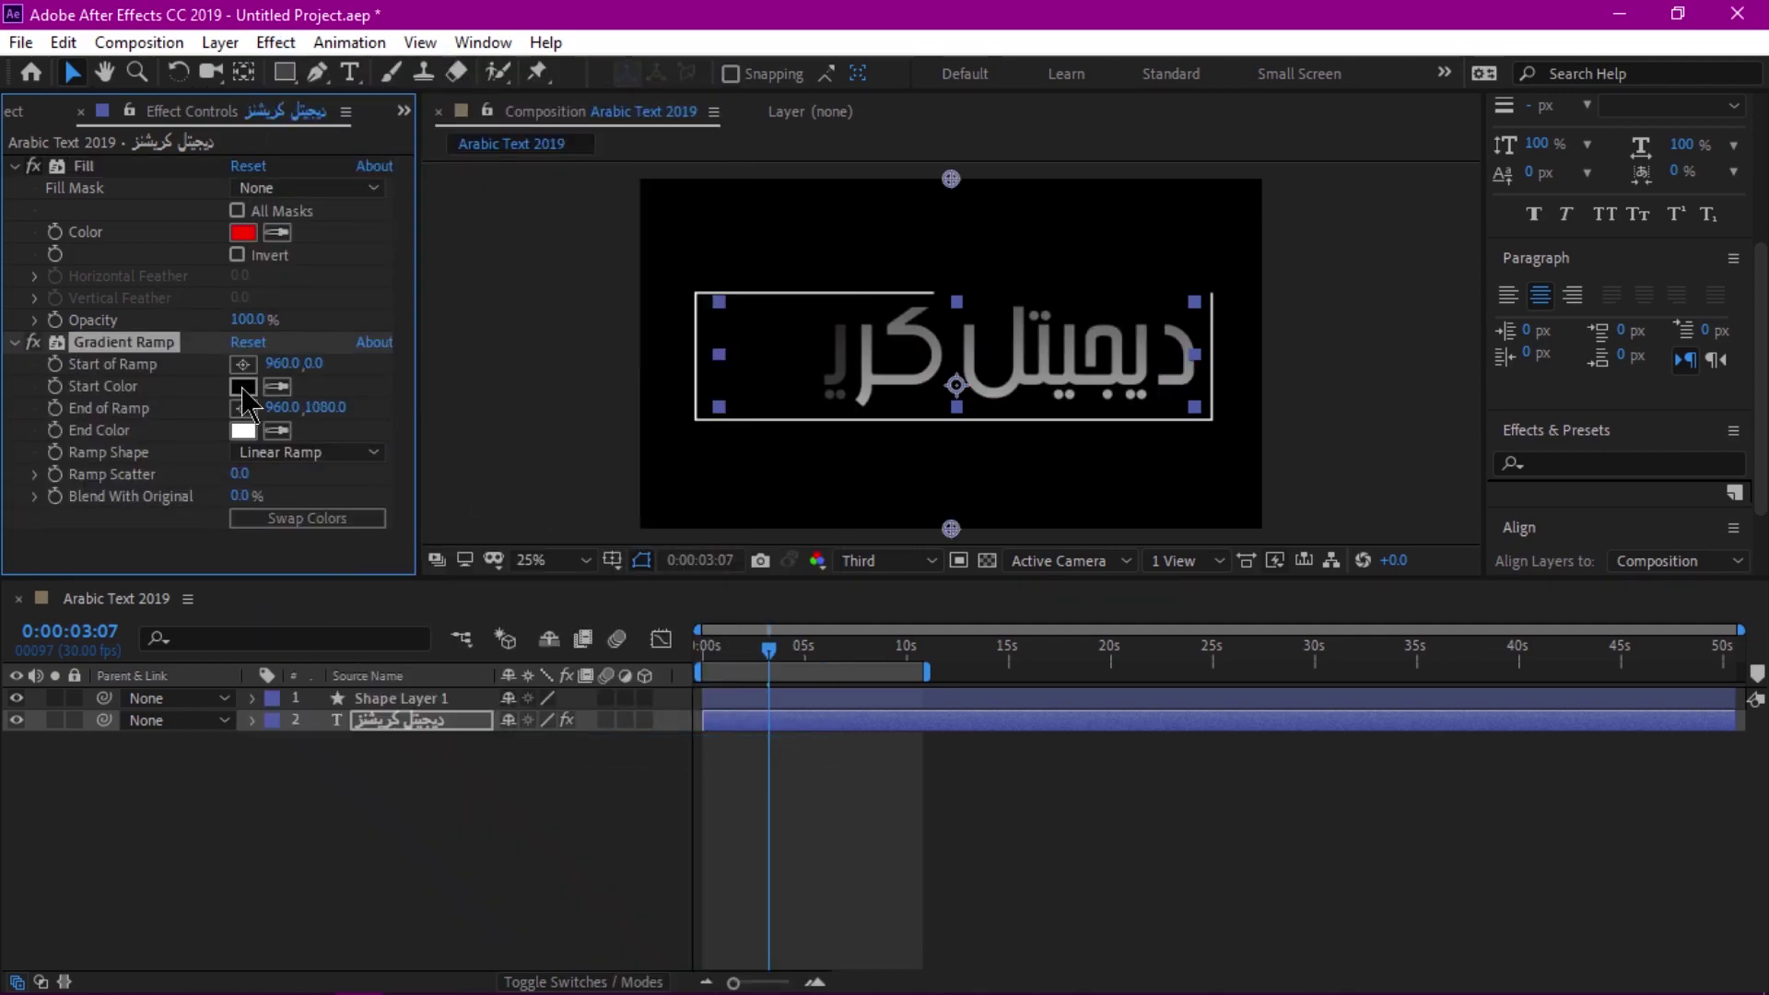
left_click(242, 385)
left_click(902, 373)
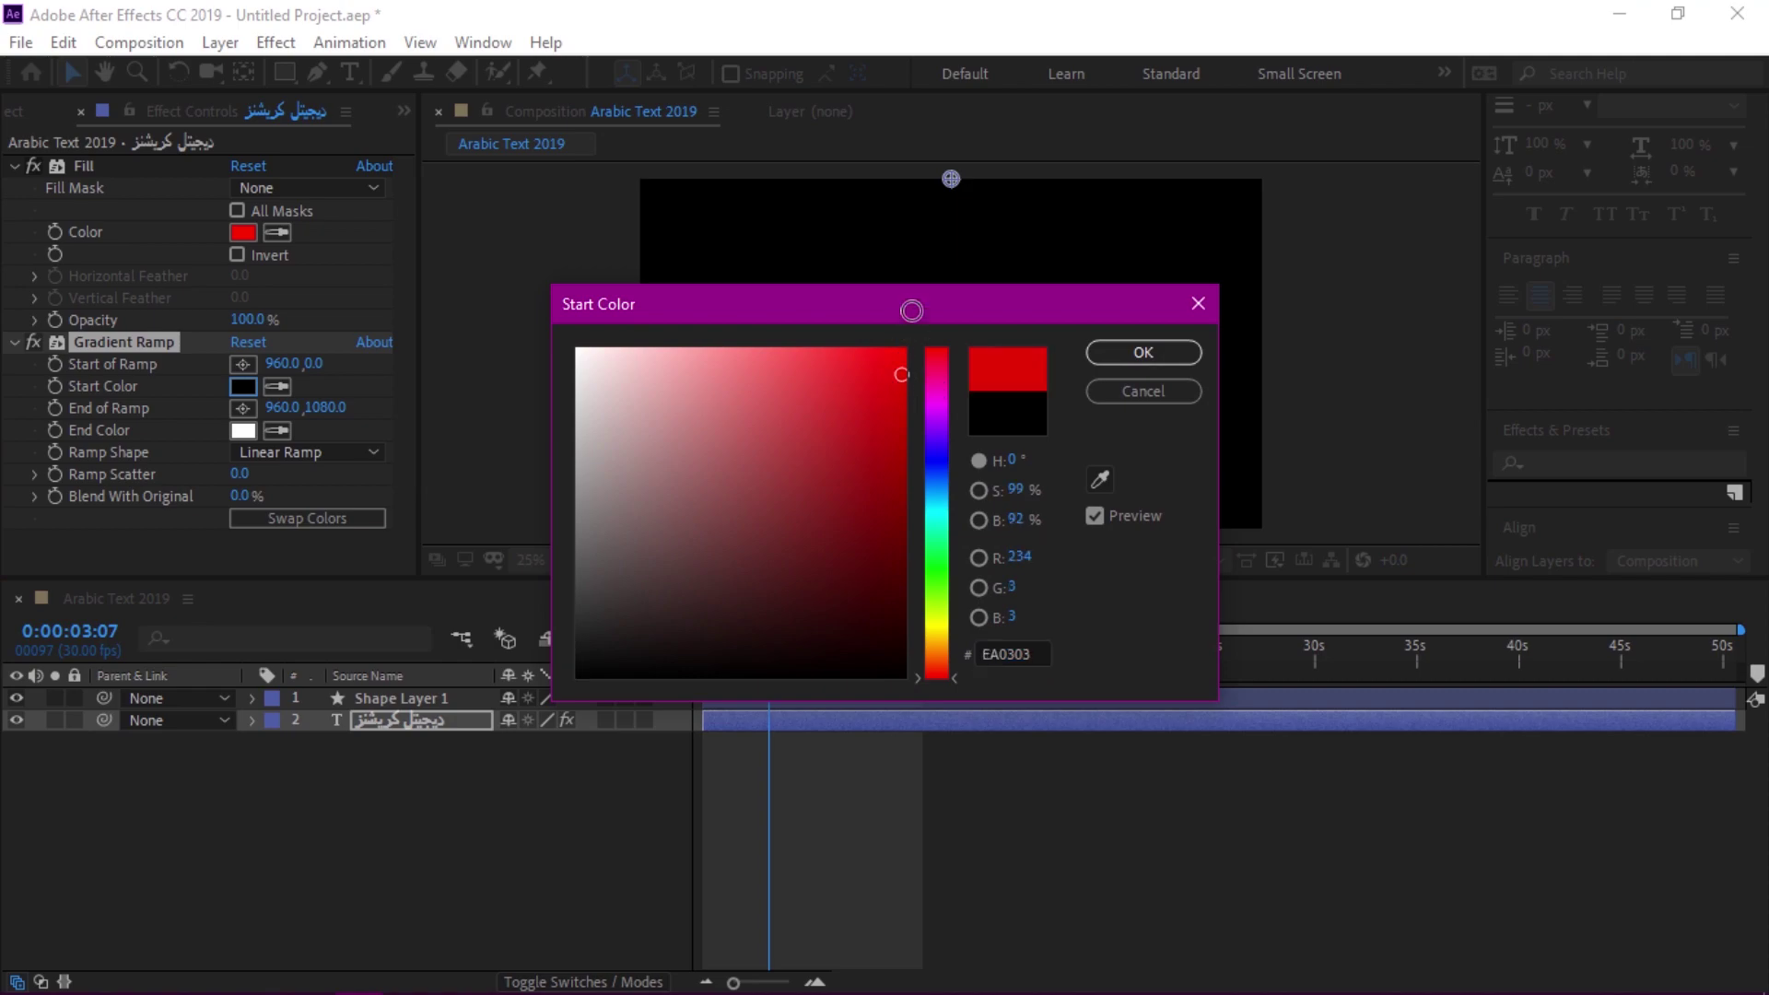
left_click(1142, 352)
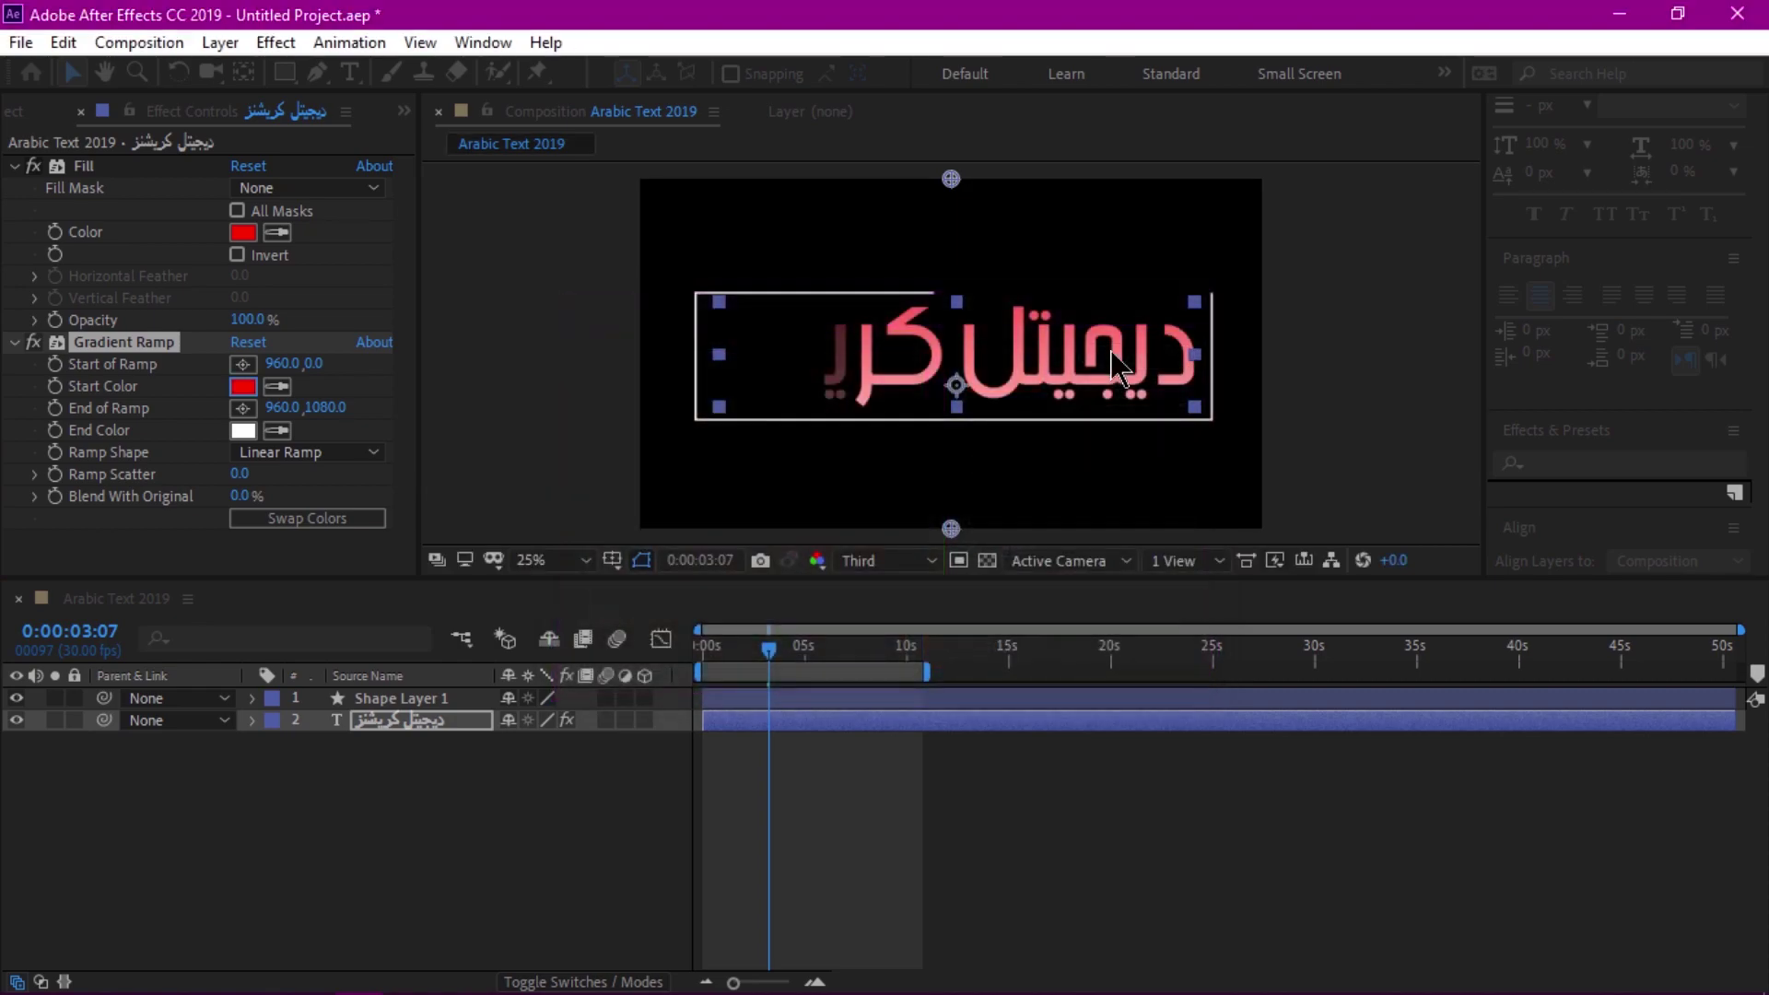
left_click(244, 430)
left_click(864, 539)
mouse_move(864, 539)
left_mouse_down()
mouse_move(836, 542)
mouse_move(752, 484)
mouse_move(830, 552)
mouse_move(902, 487)
left_mouse_up()
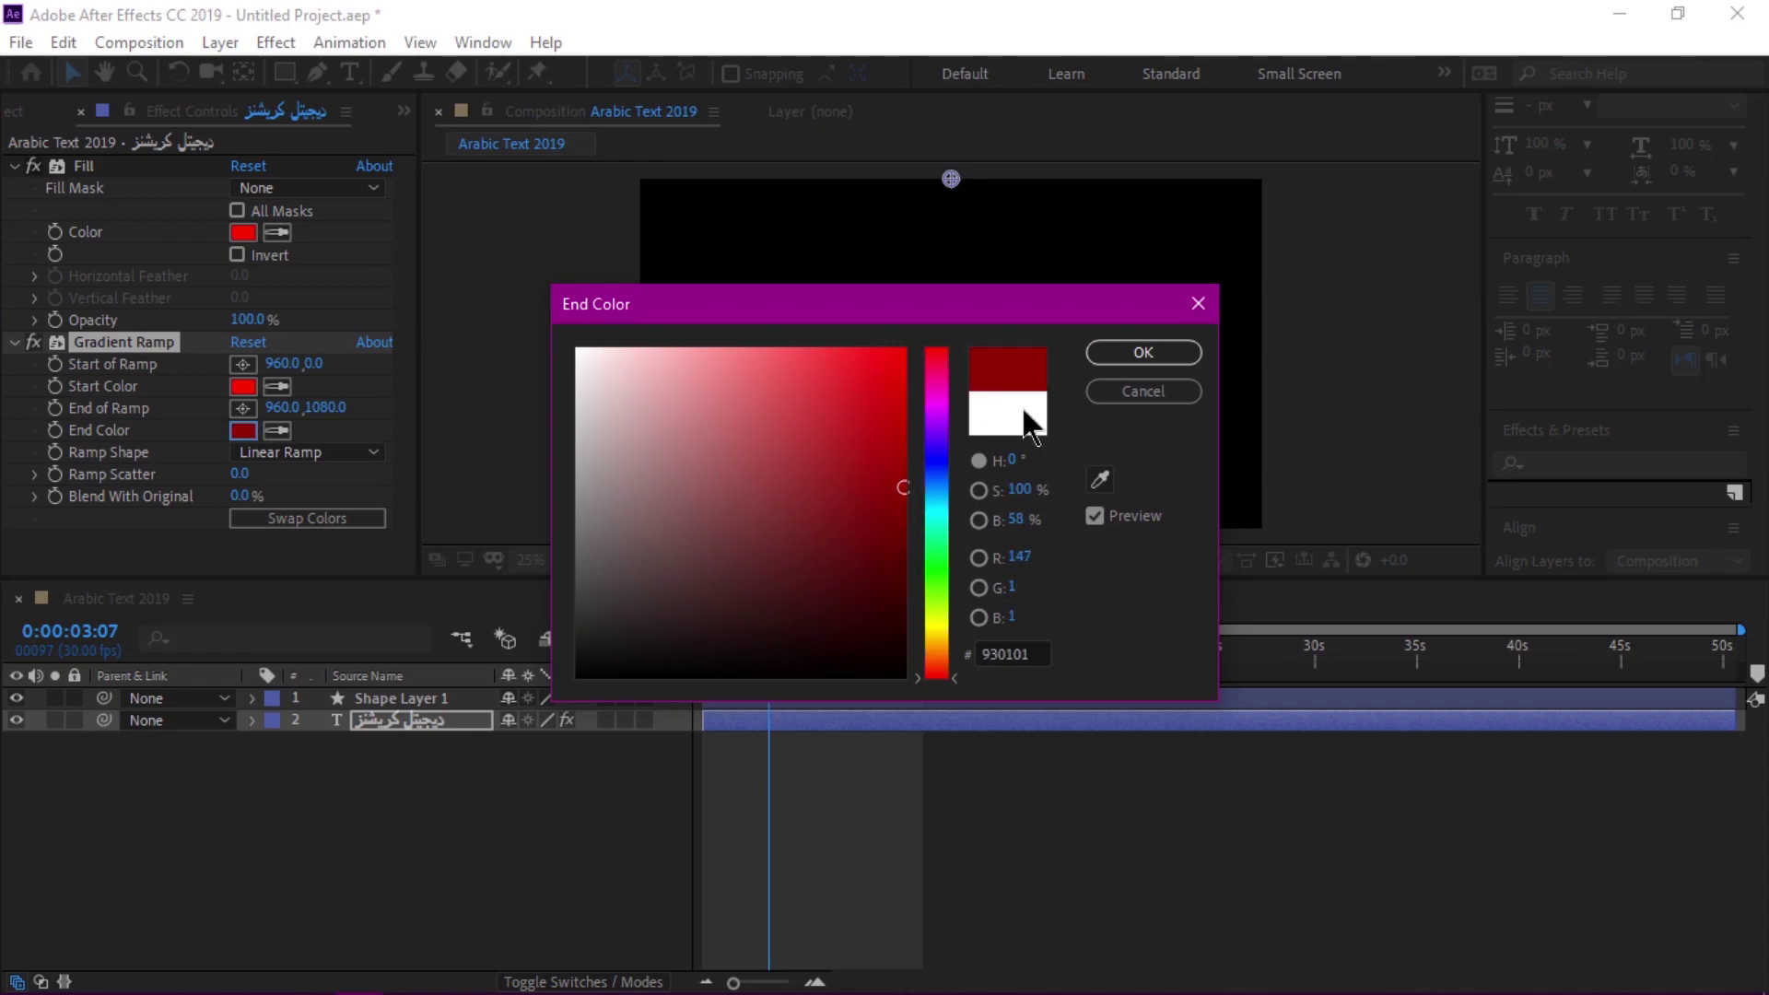
left_click(1143, 352)
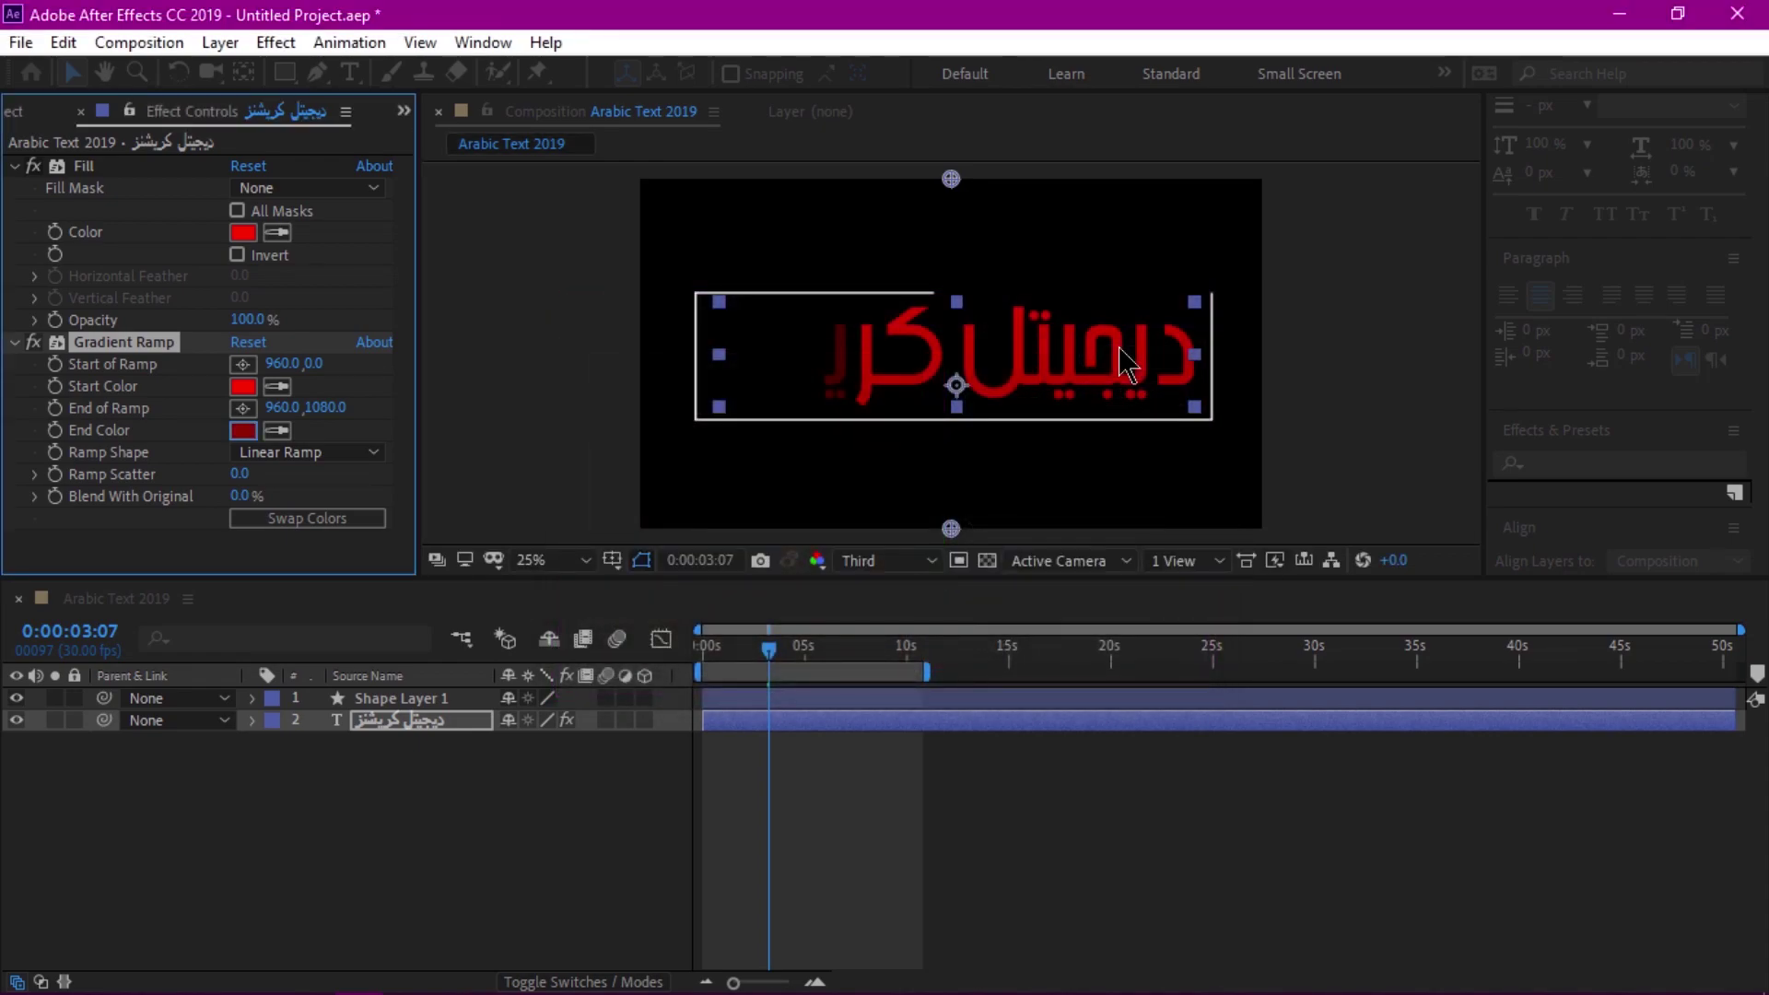
Step: Create a new solid layer and move it beneath the text and rectangle
right_click(428, 804)
mouse_move(491, 506)
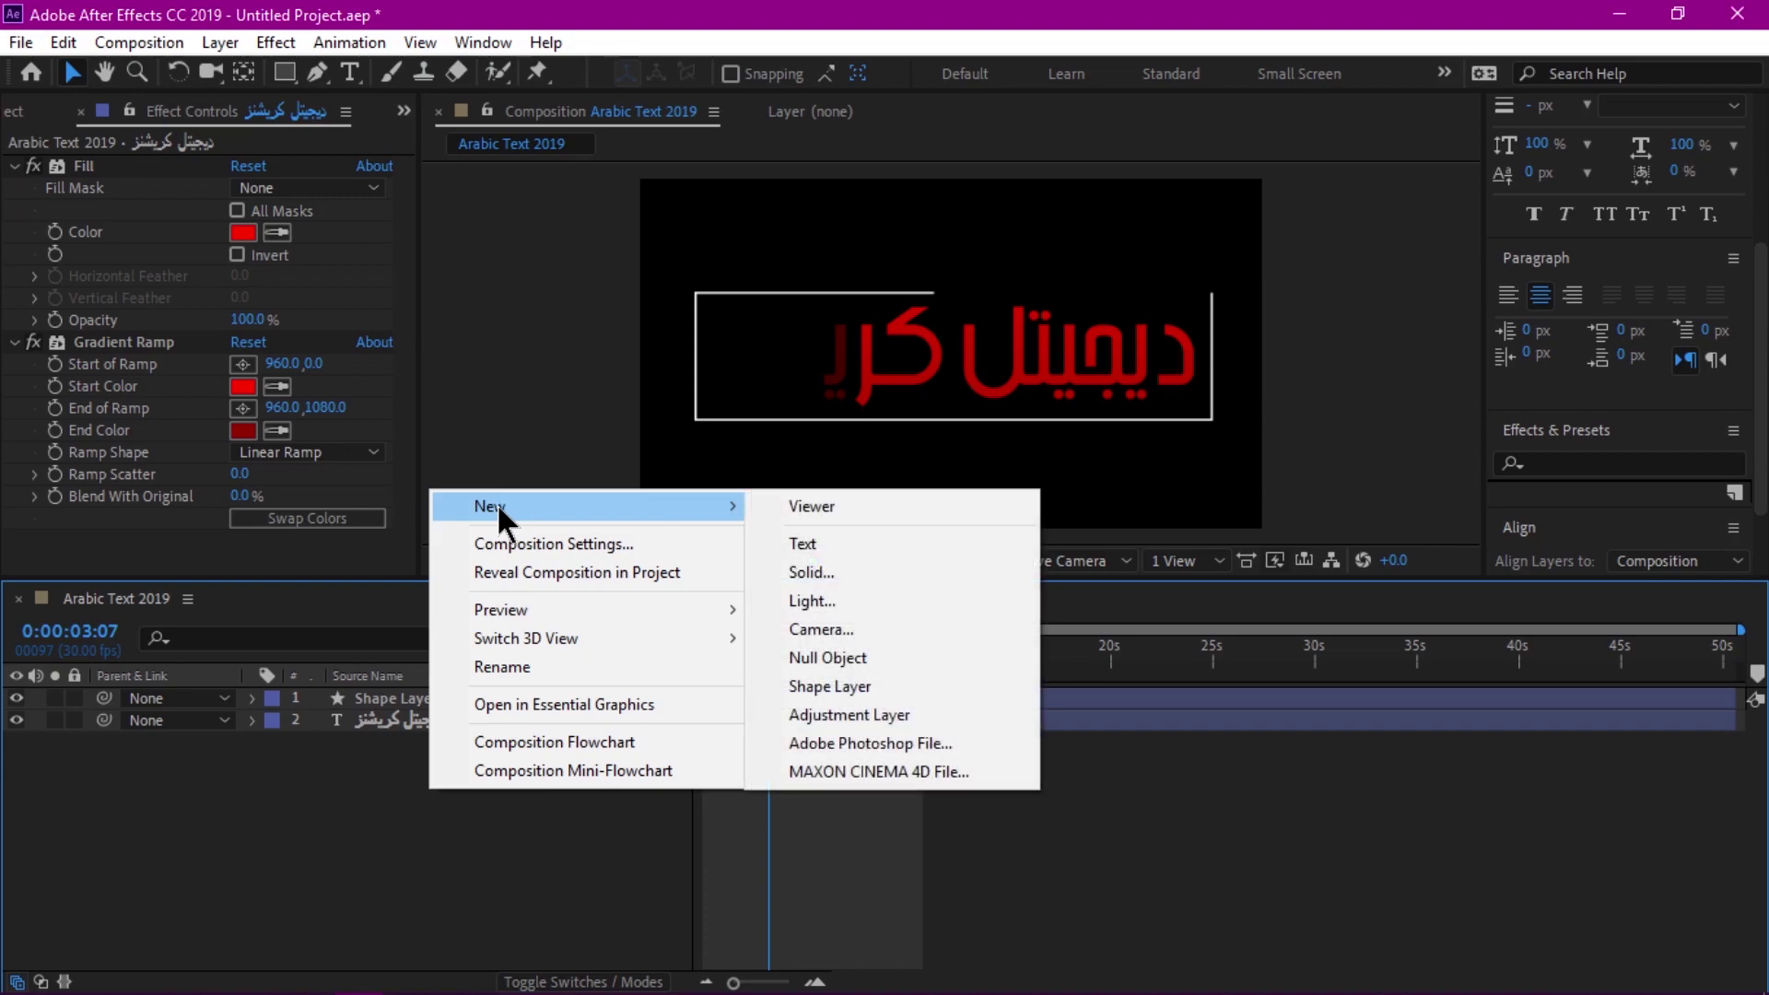
left_click(831, 573)
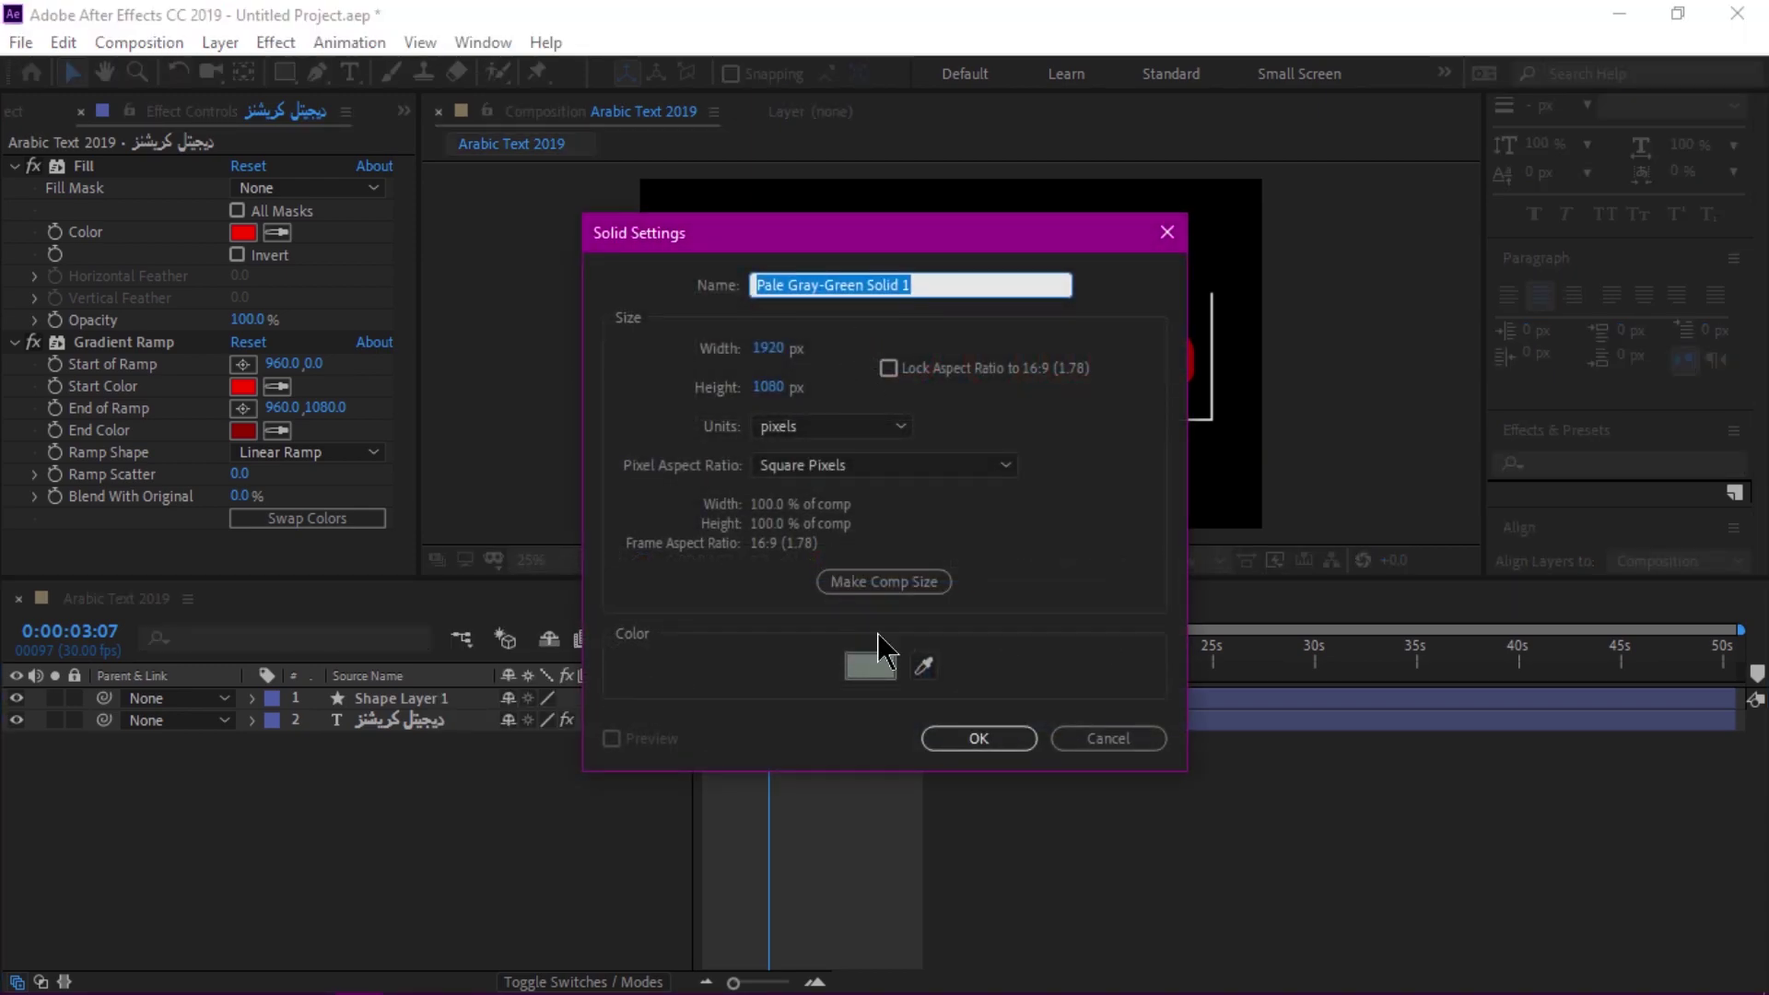
left_click(979, 739)
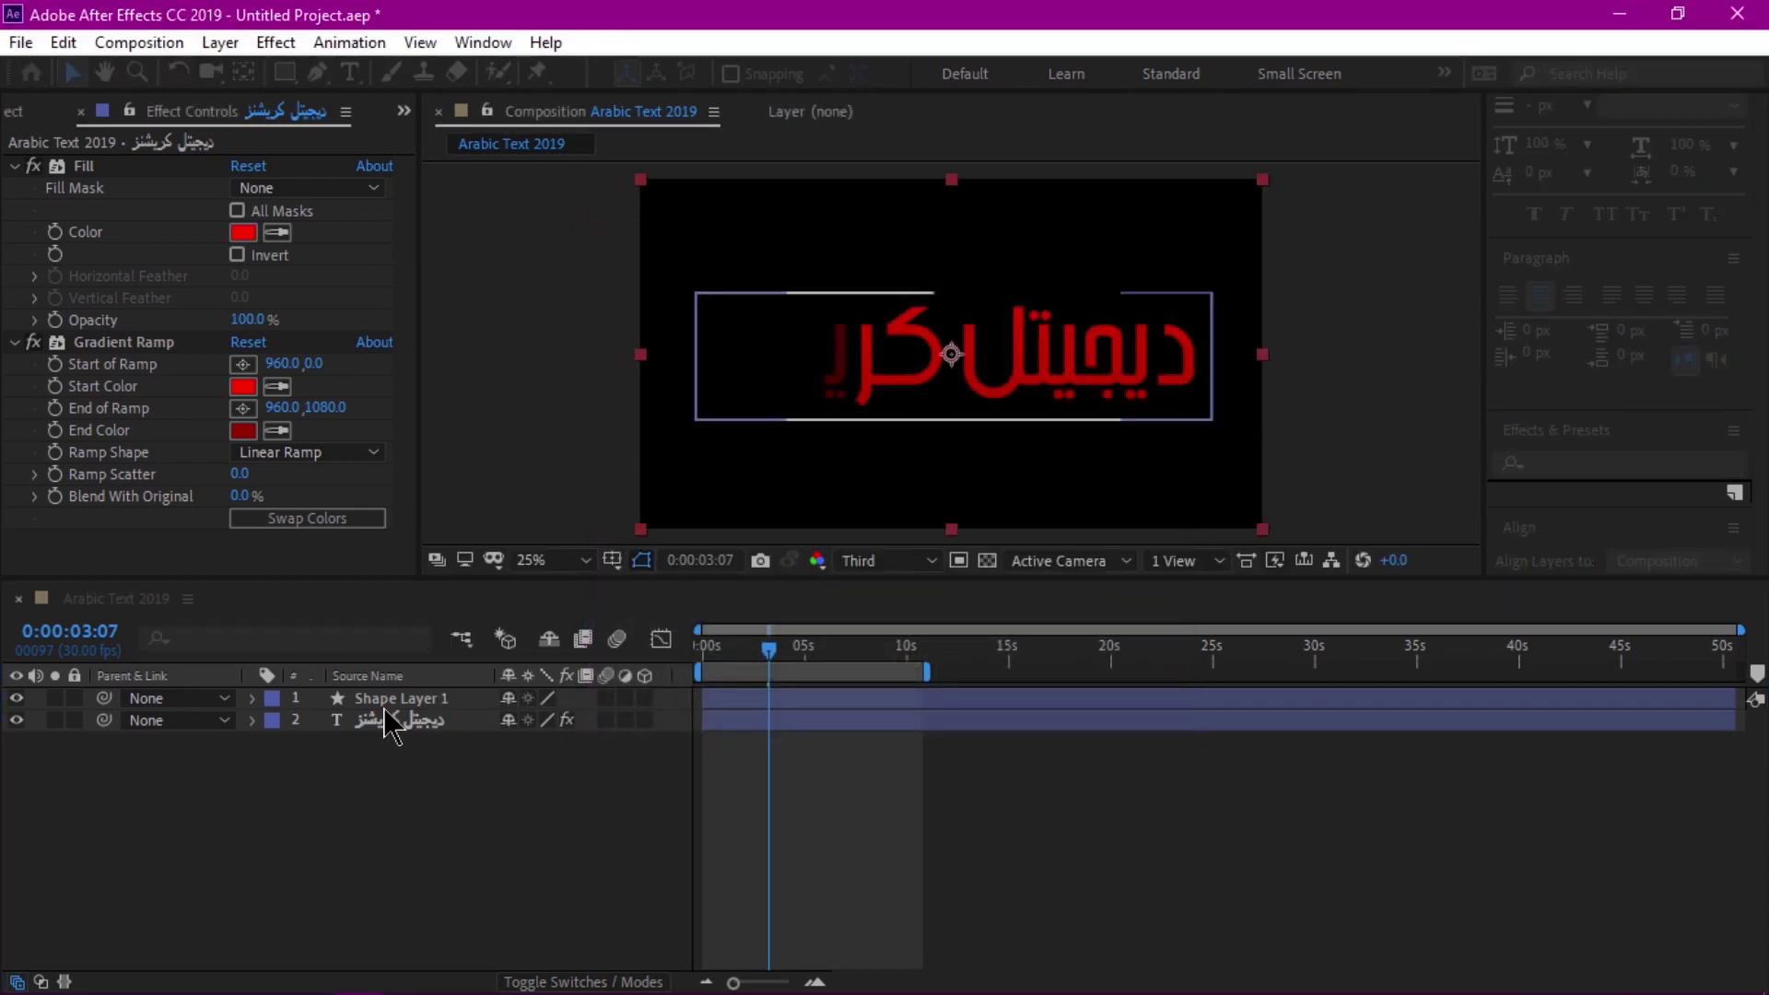
left_click_drag(401, 698, 374, 780)
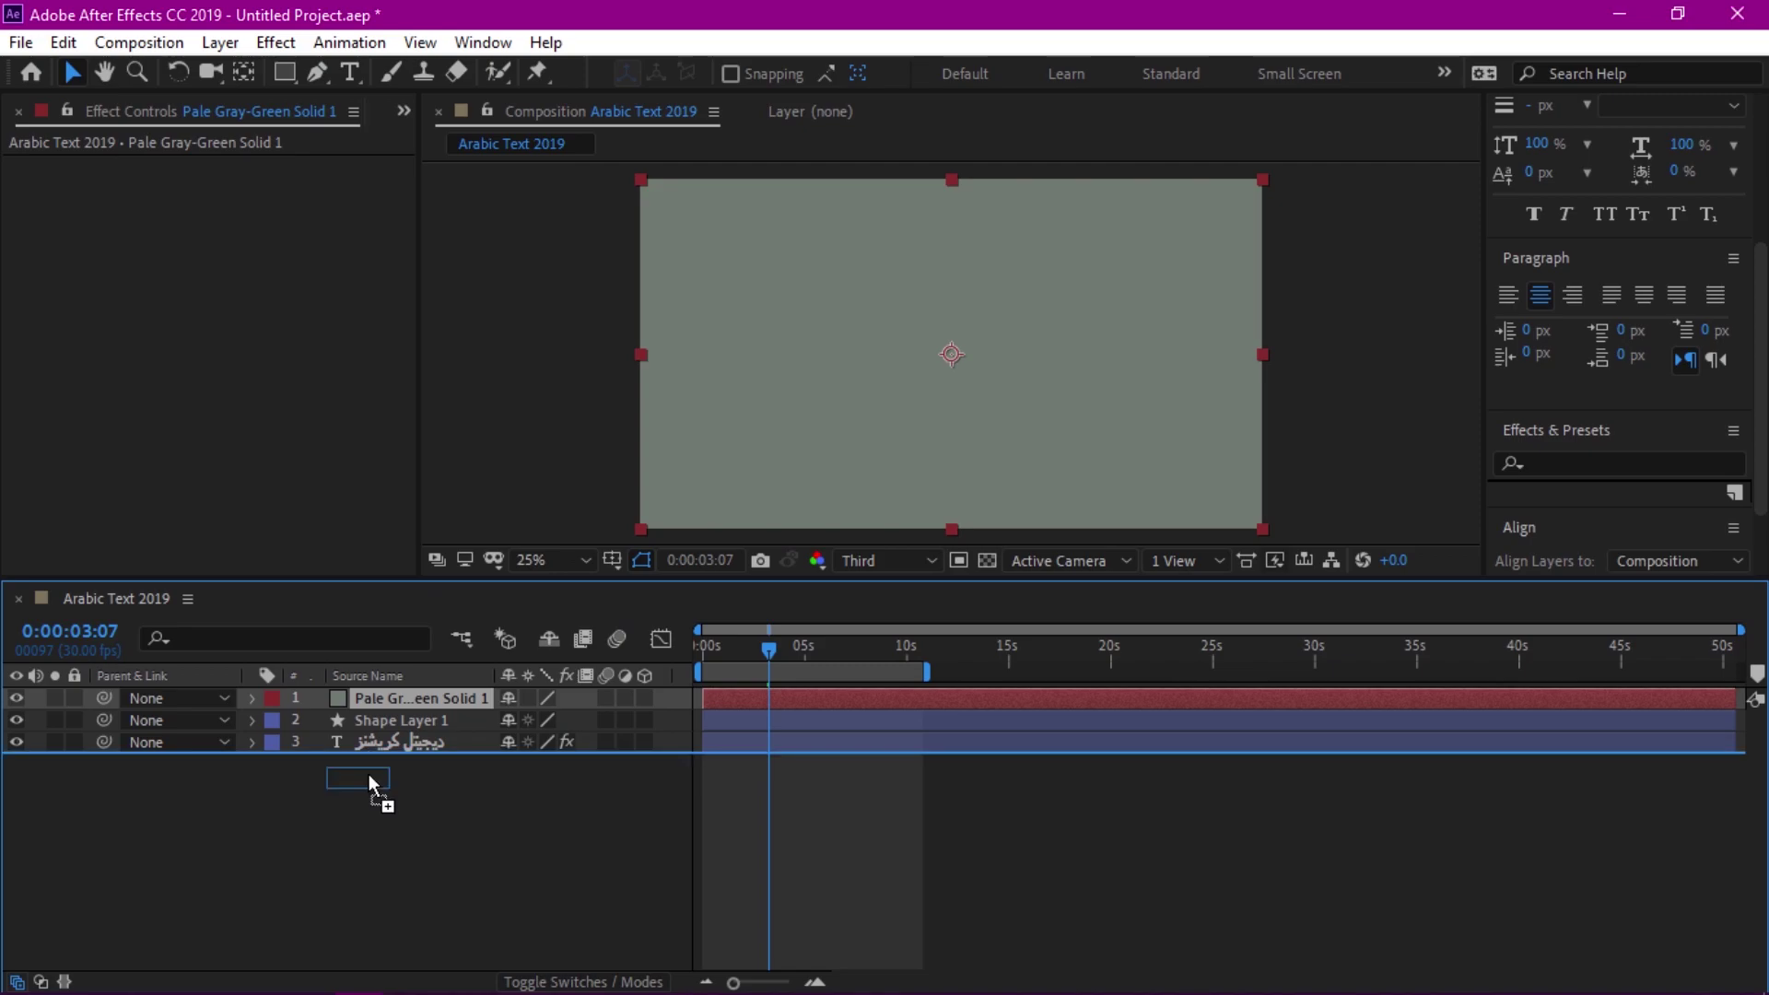
Step: Apply a Gradient Ramp to the solid, with black start above and white end below the frame
left_click(276, 42)
left_click(294, 94)
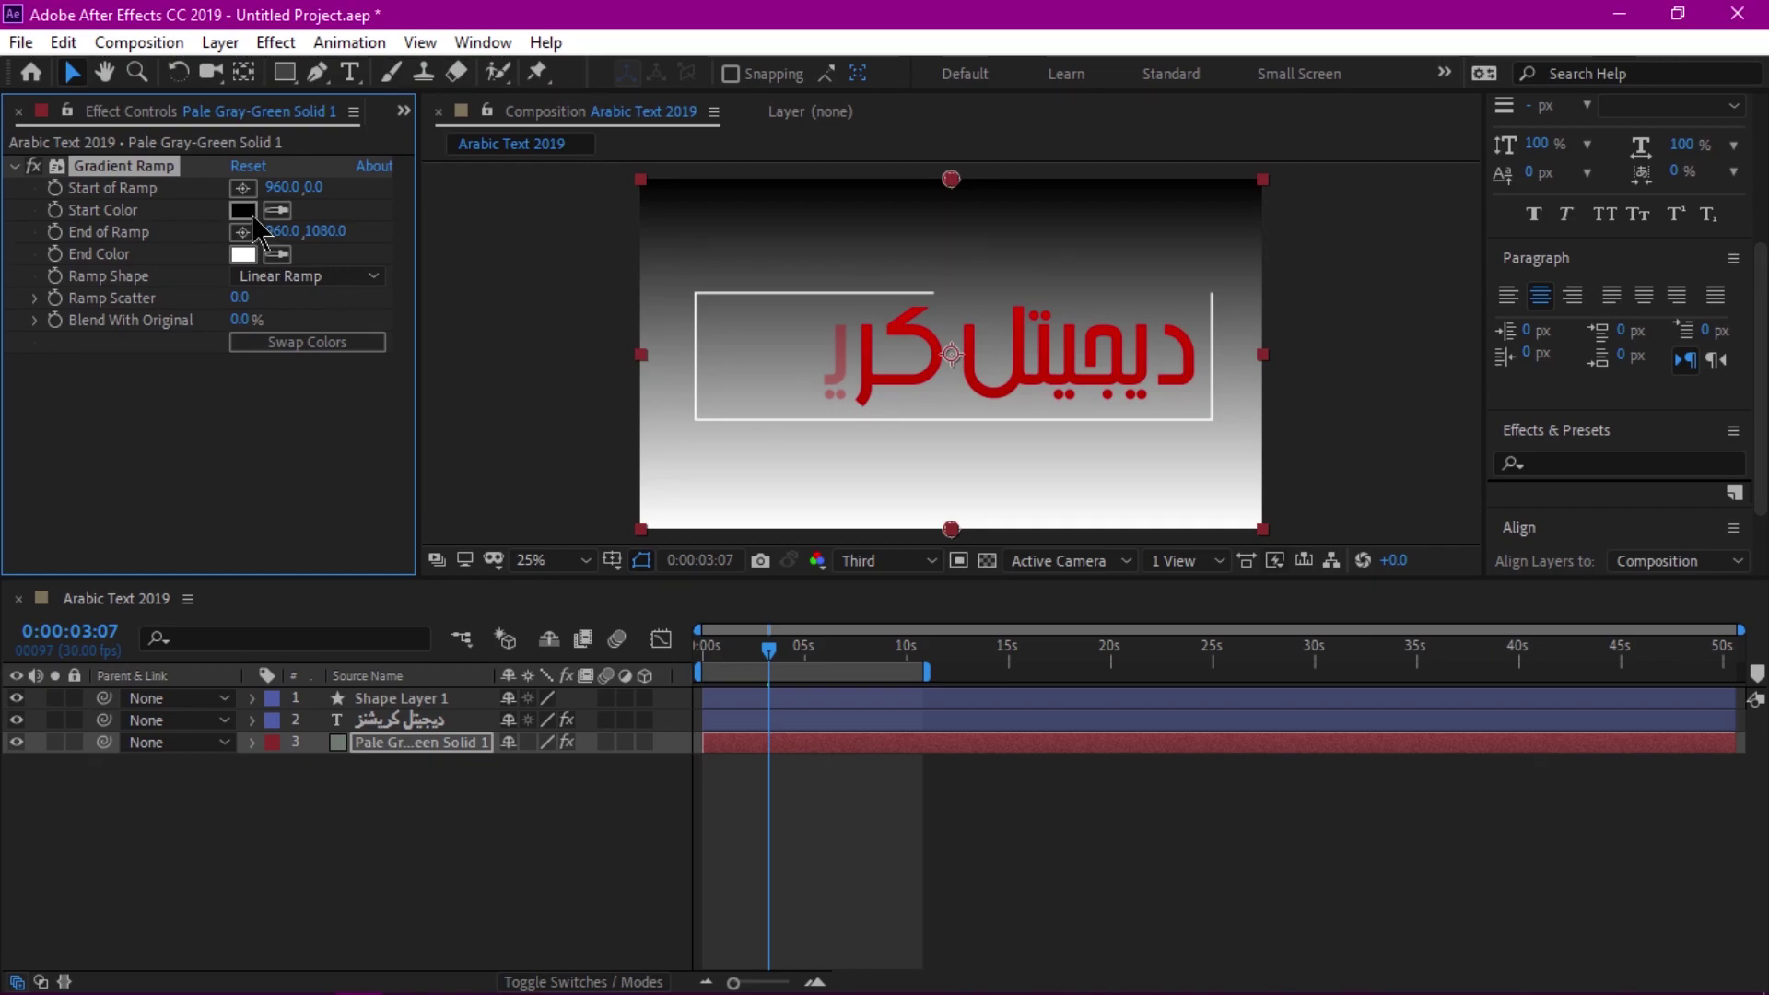
left_click_drag(951, 179, 961, 132)
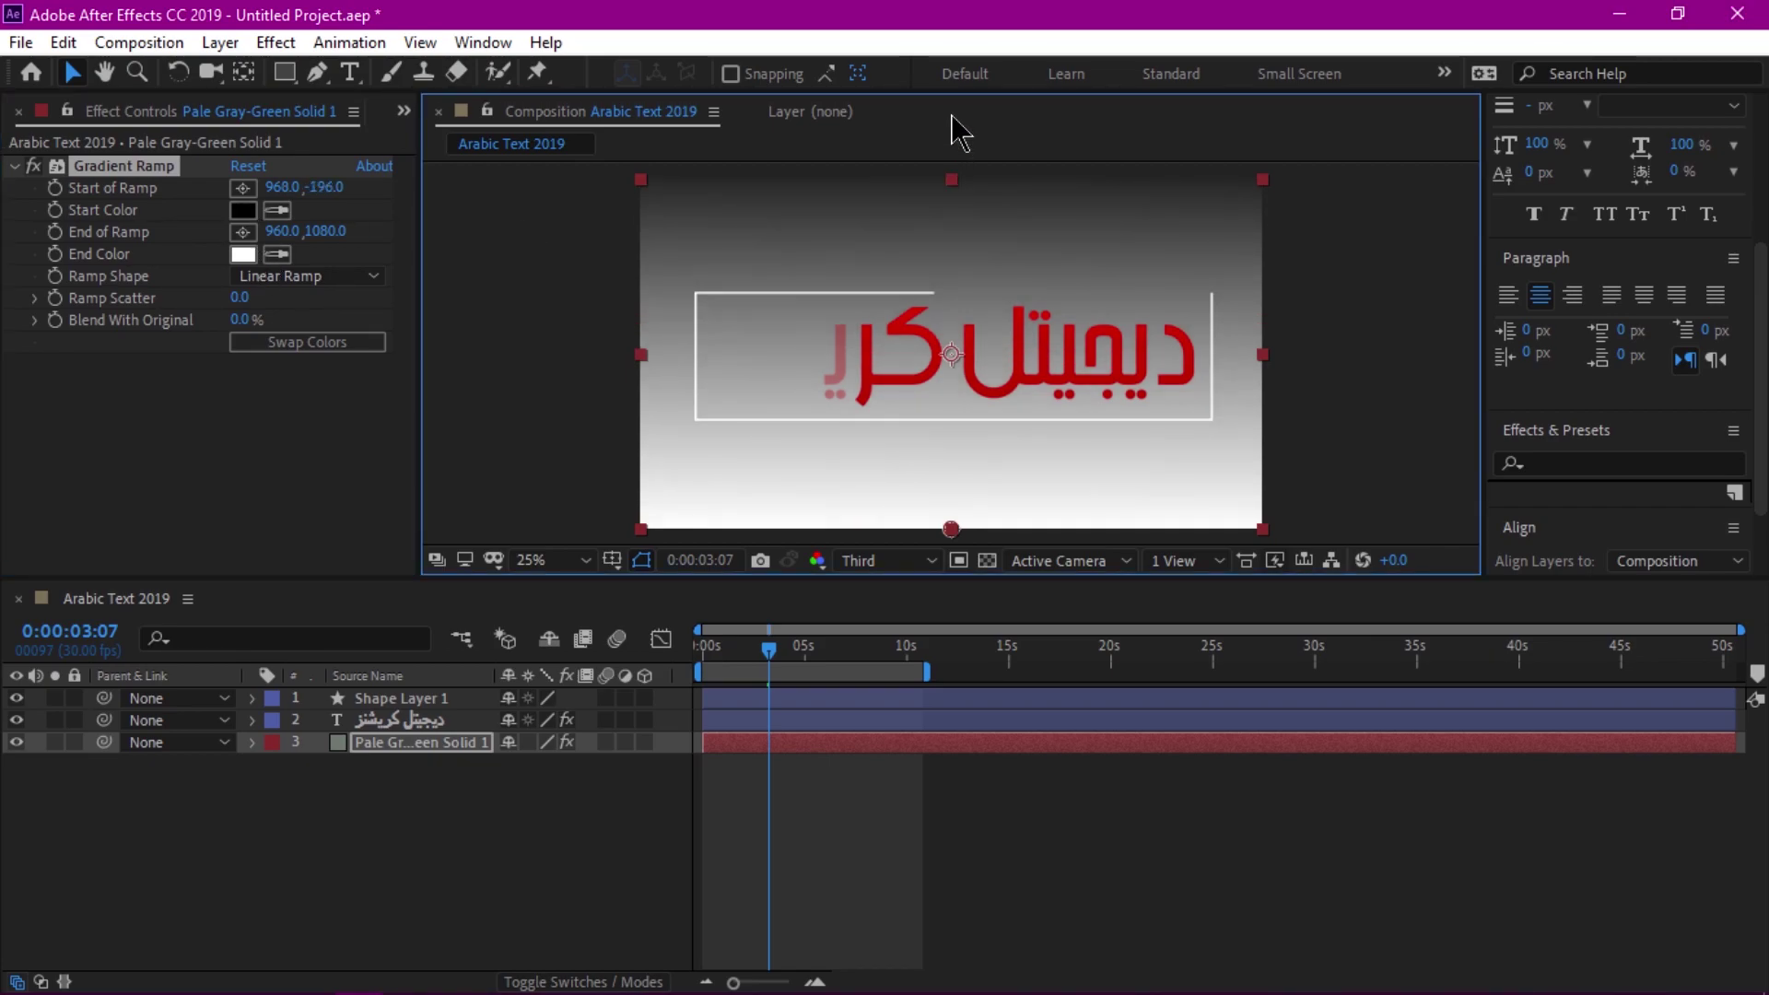
left_click_drag(951, 528, 959, 569)
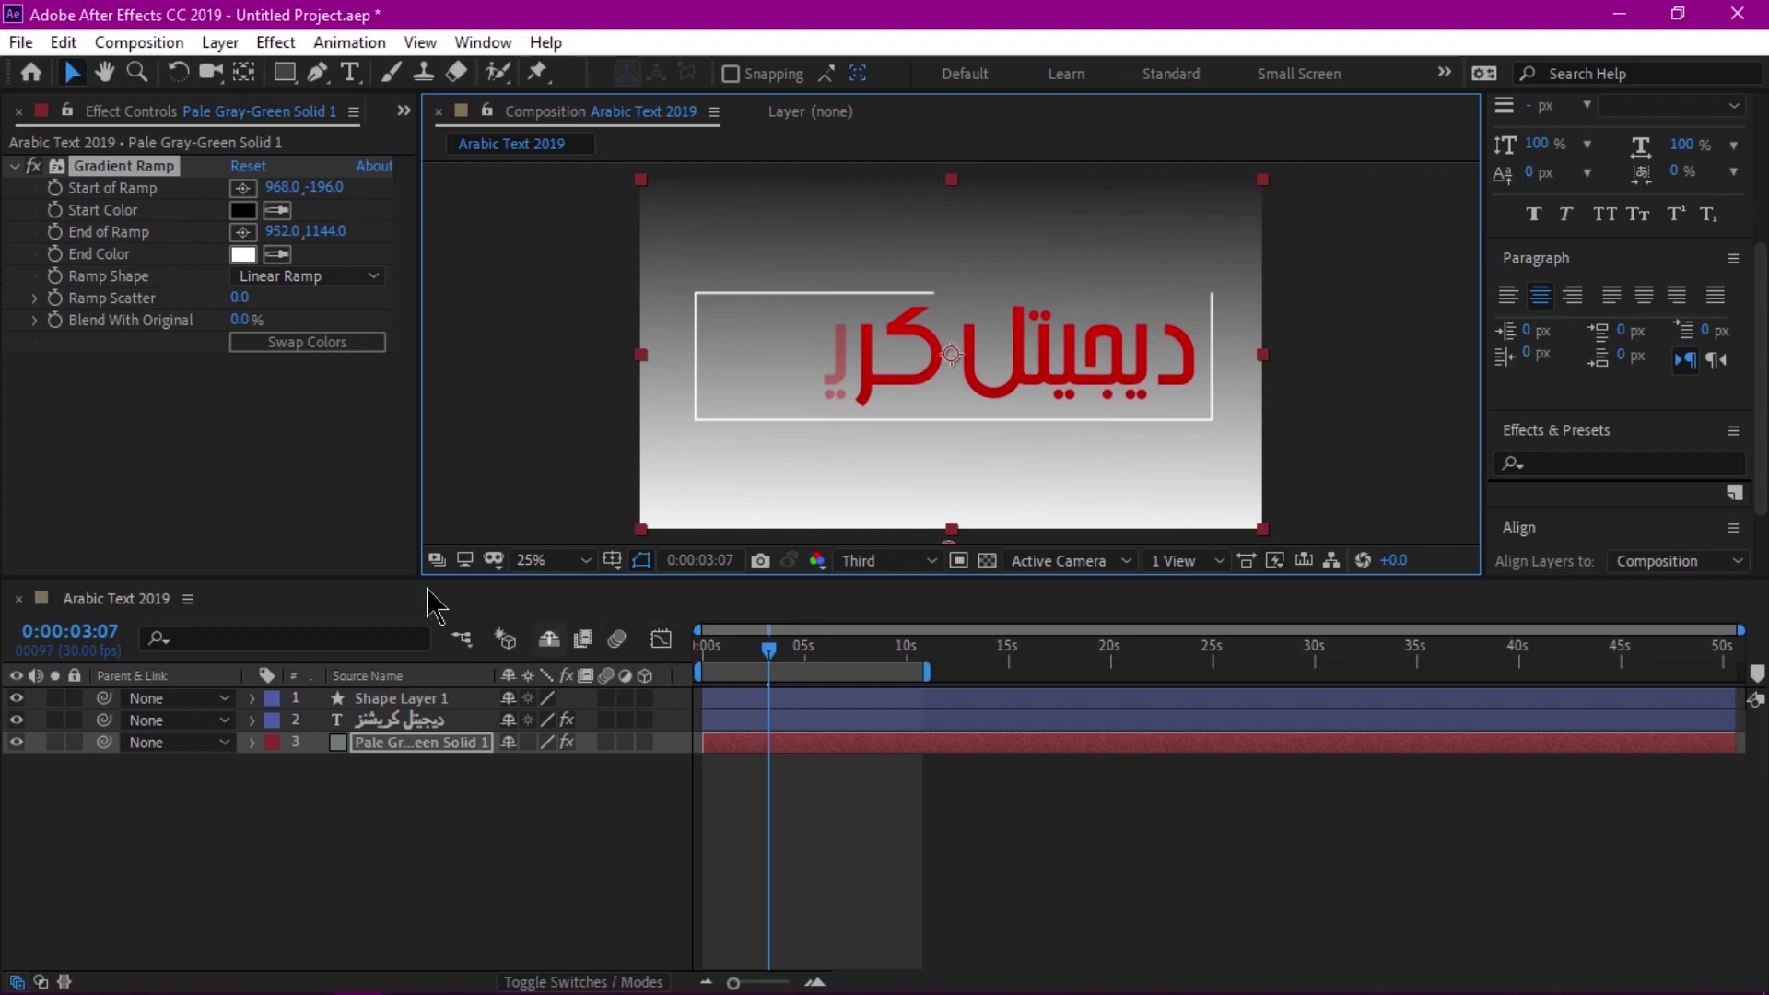
left_click_drag(427, 581, 402, 713)
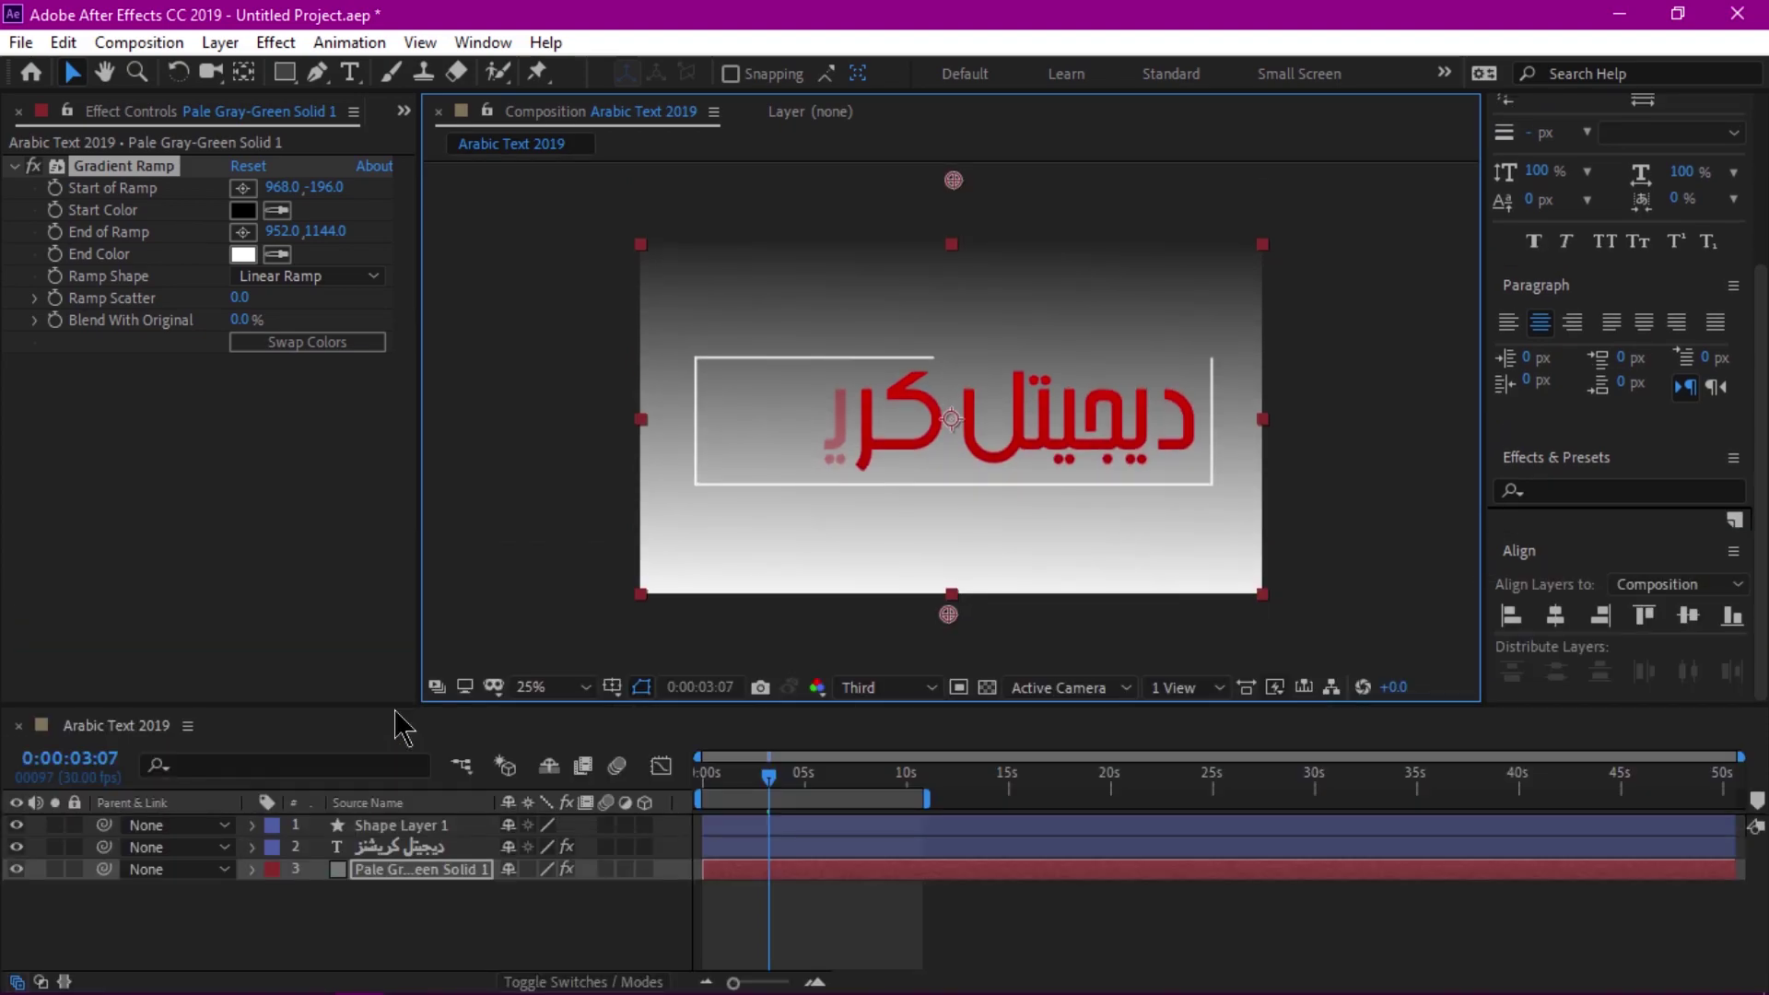
scroll(616, 459, "up", 1)
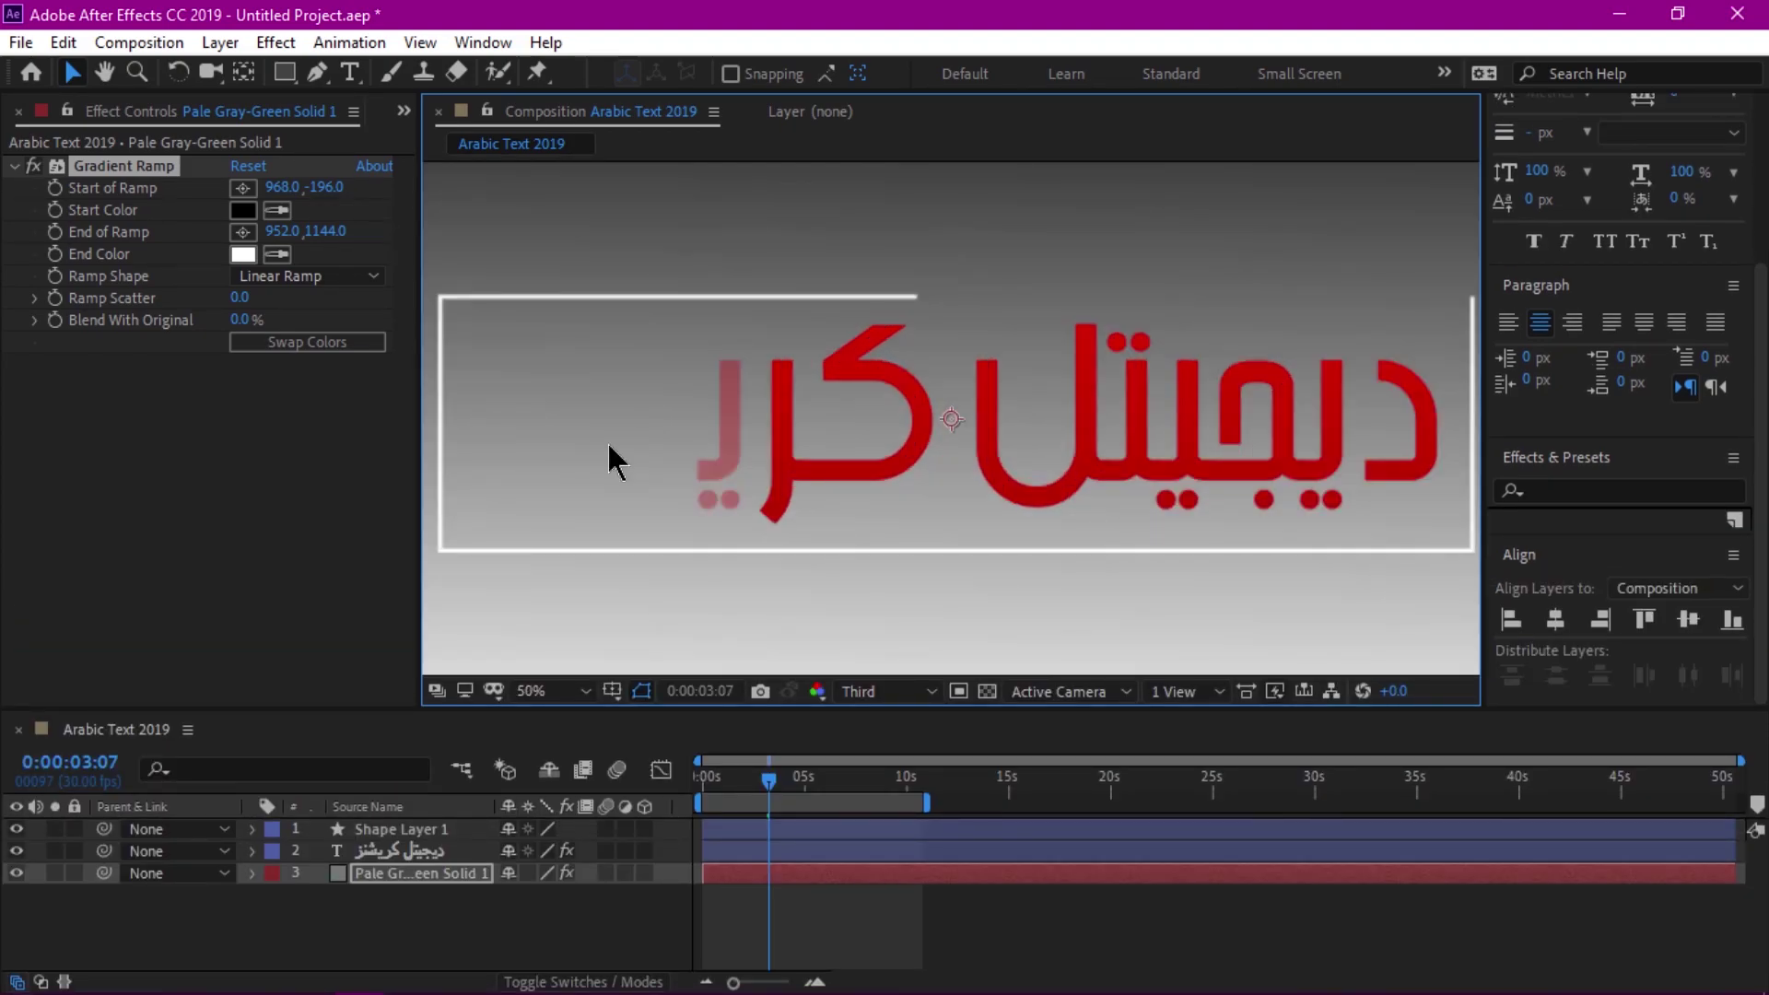
scroll(615, 459, "down", 1)
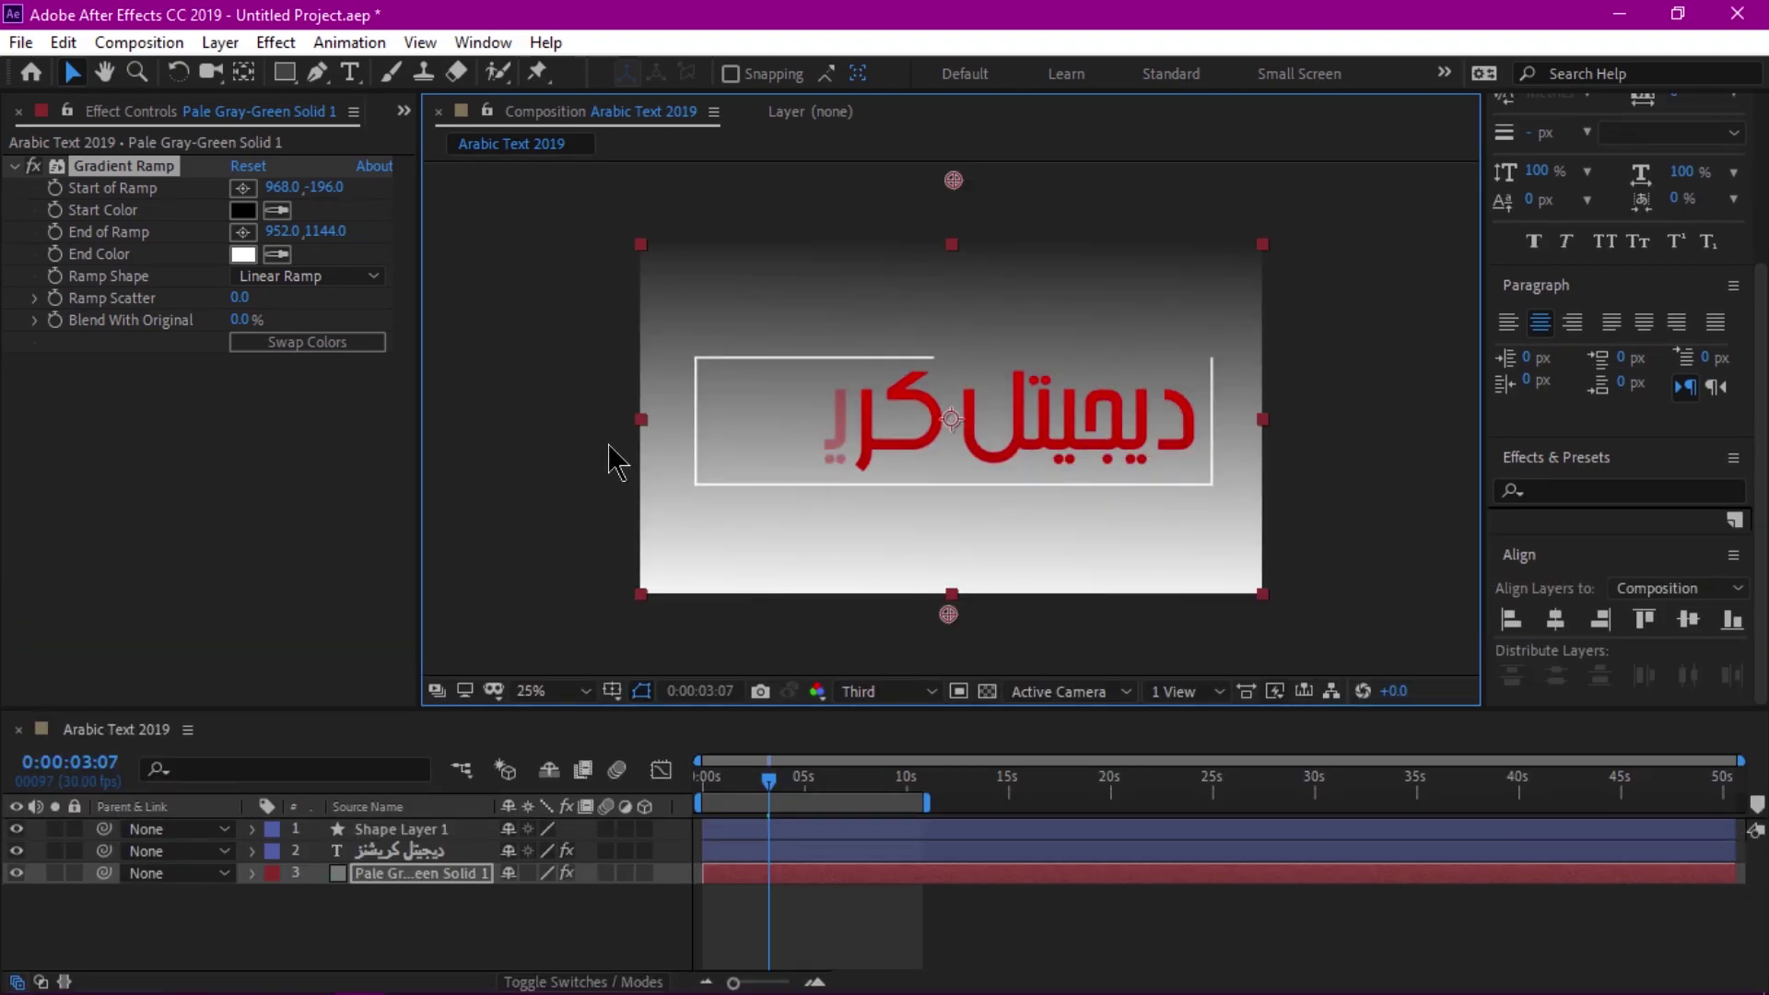
Step: Set Shape Layer 1's stroke colour to black (000000), then rewind to the start
left_click(710, 781)
left_click_drag(711, 780, 785, 781)
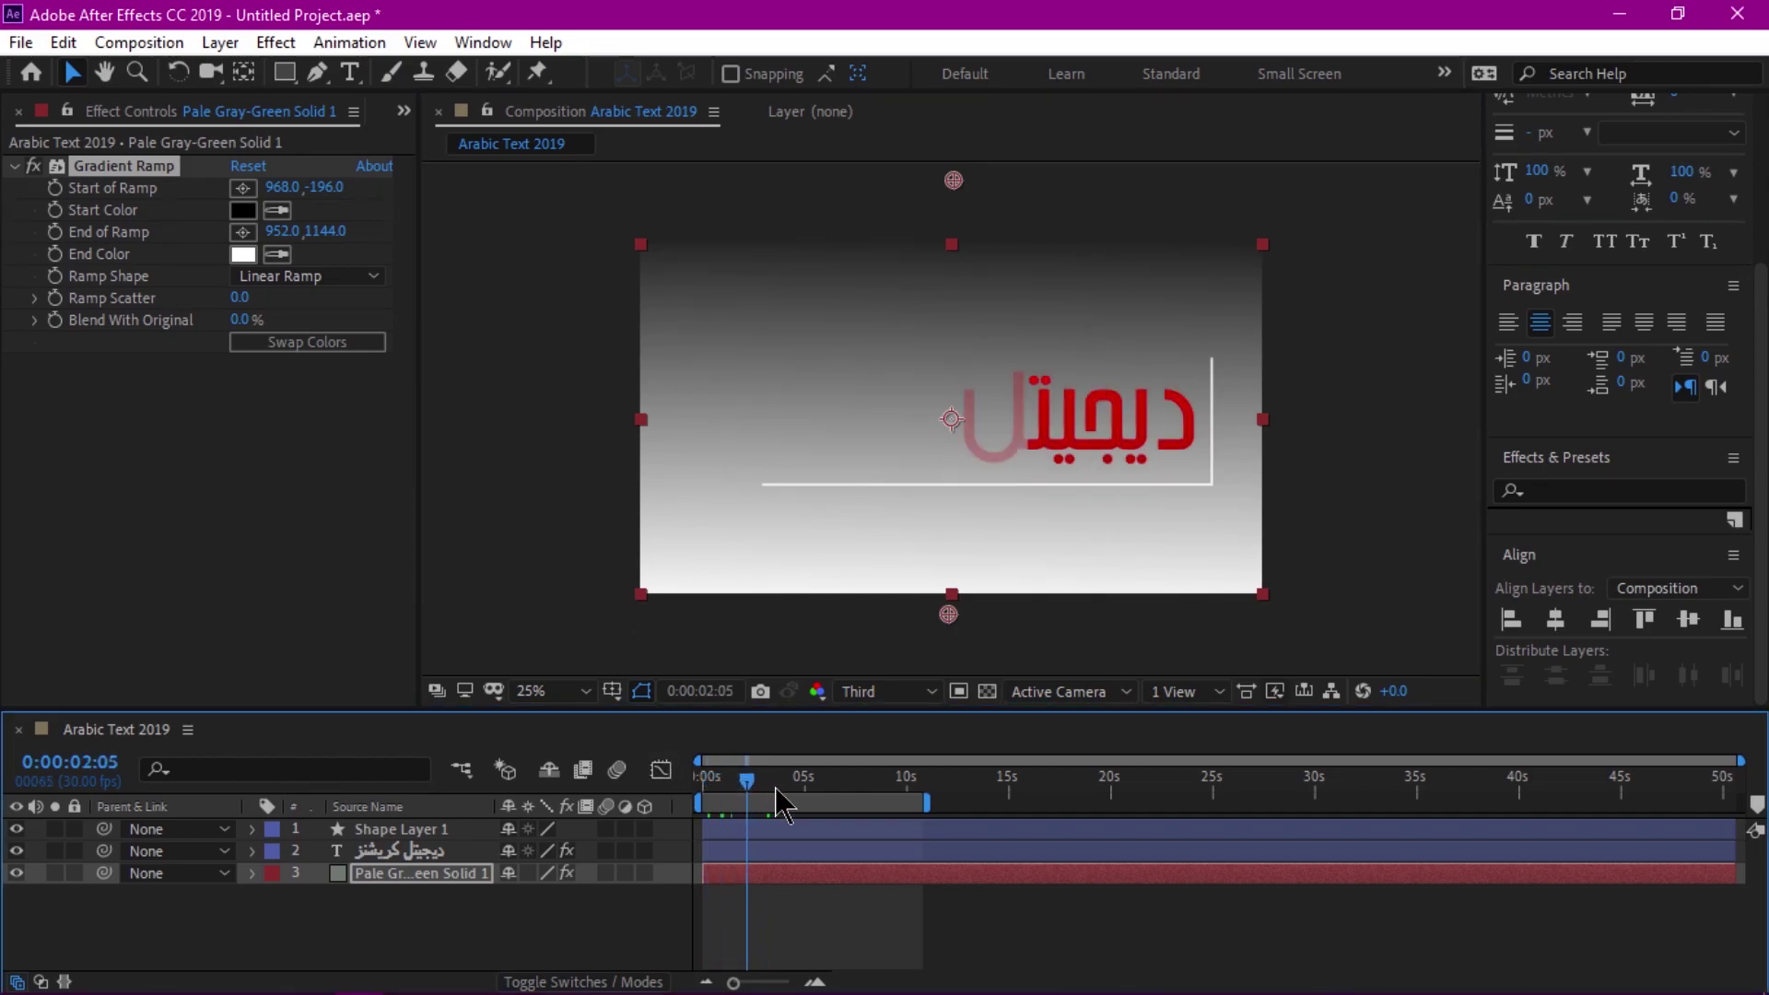
left_click(401, 829)
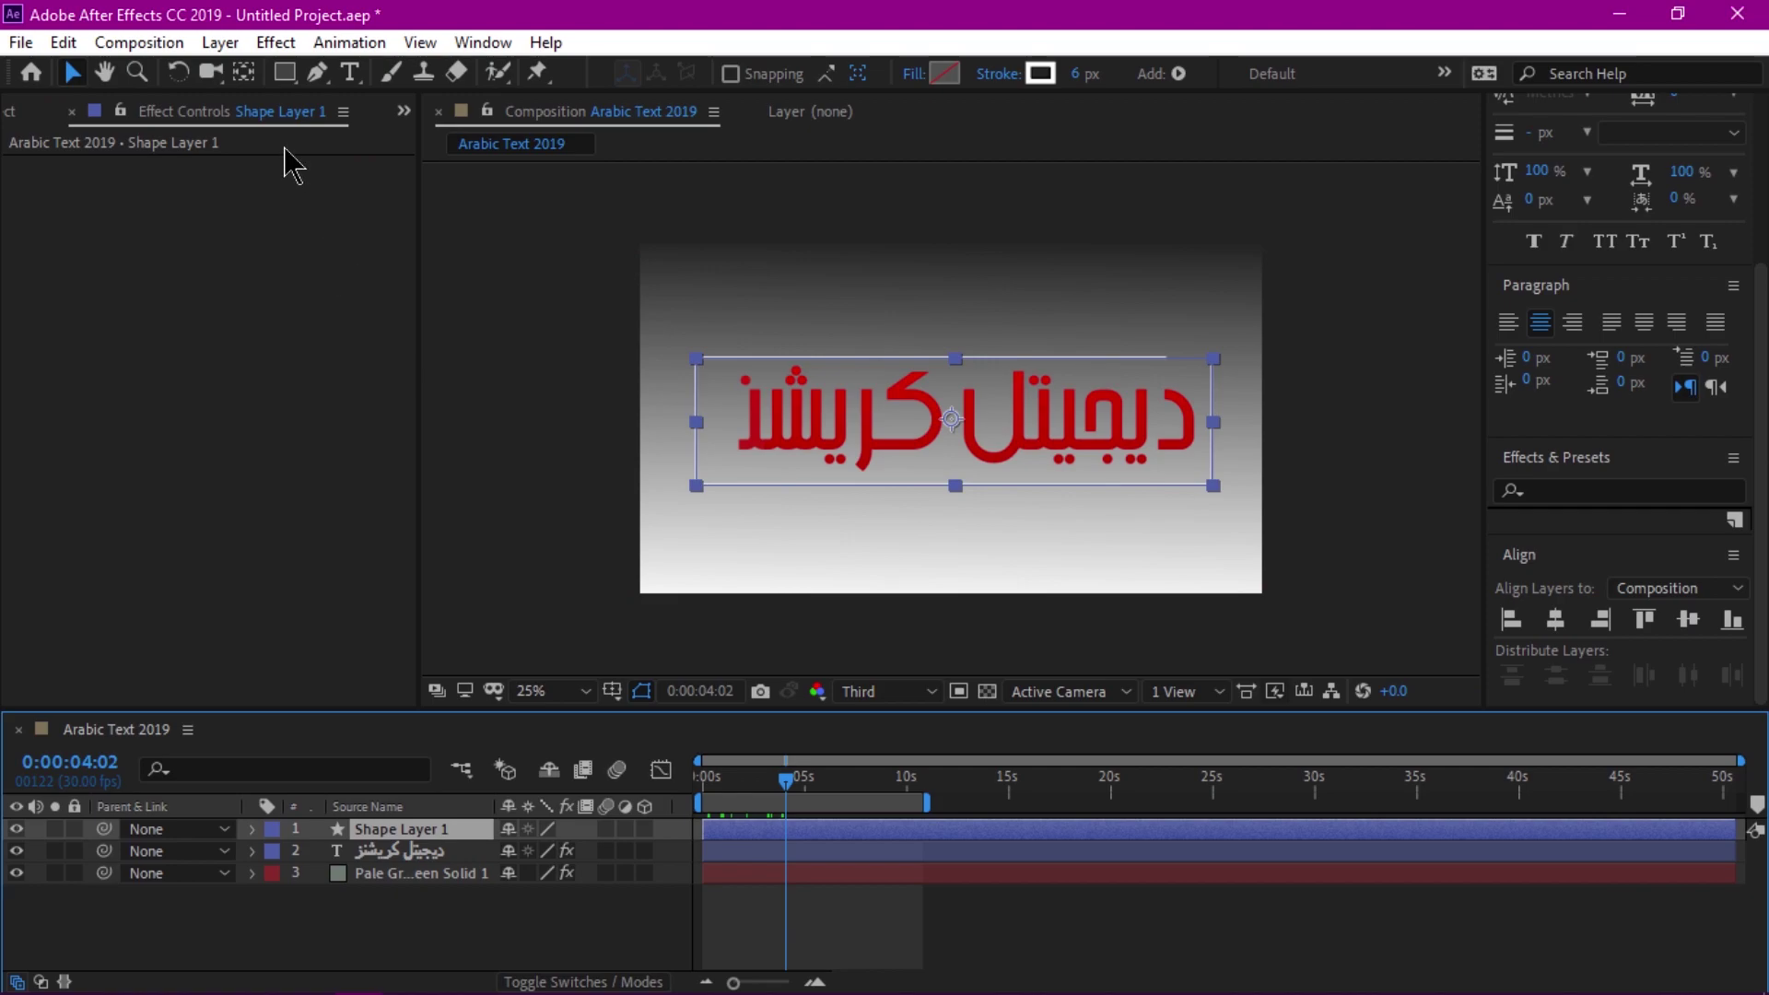
left_click(275, 42)
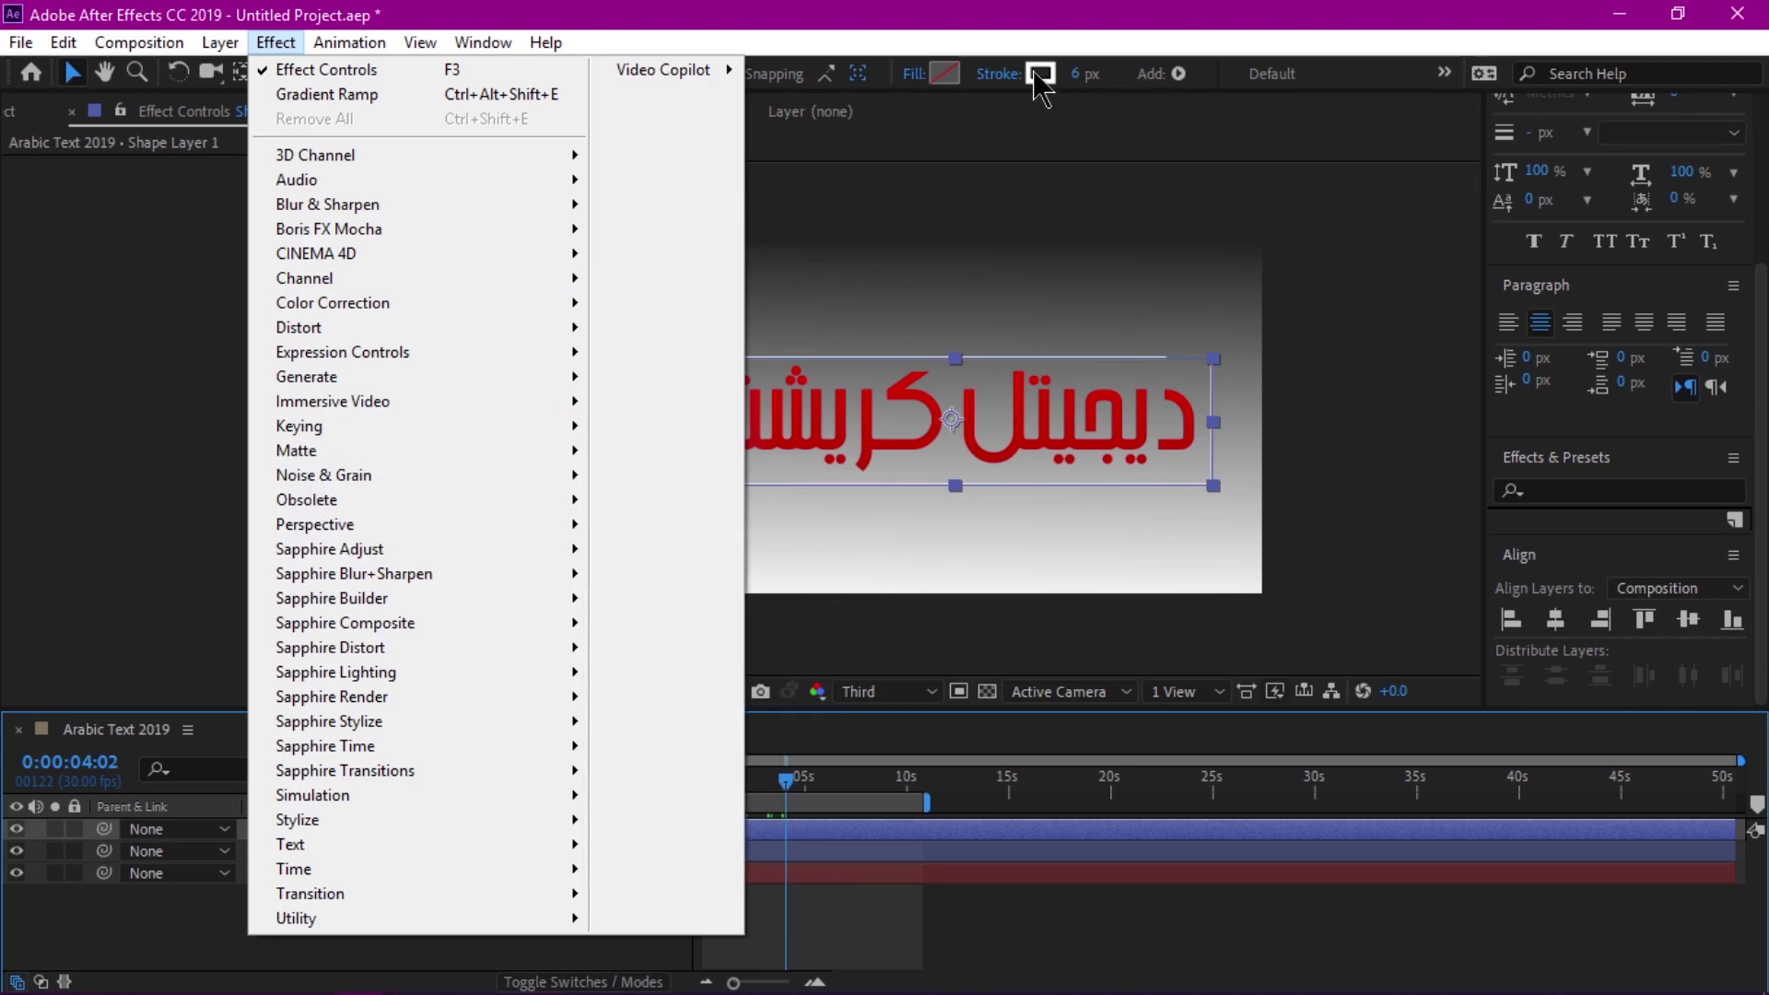
left_click(1040, 74)
left_click(577, 672)
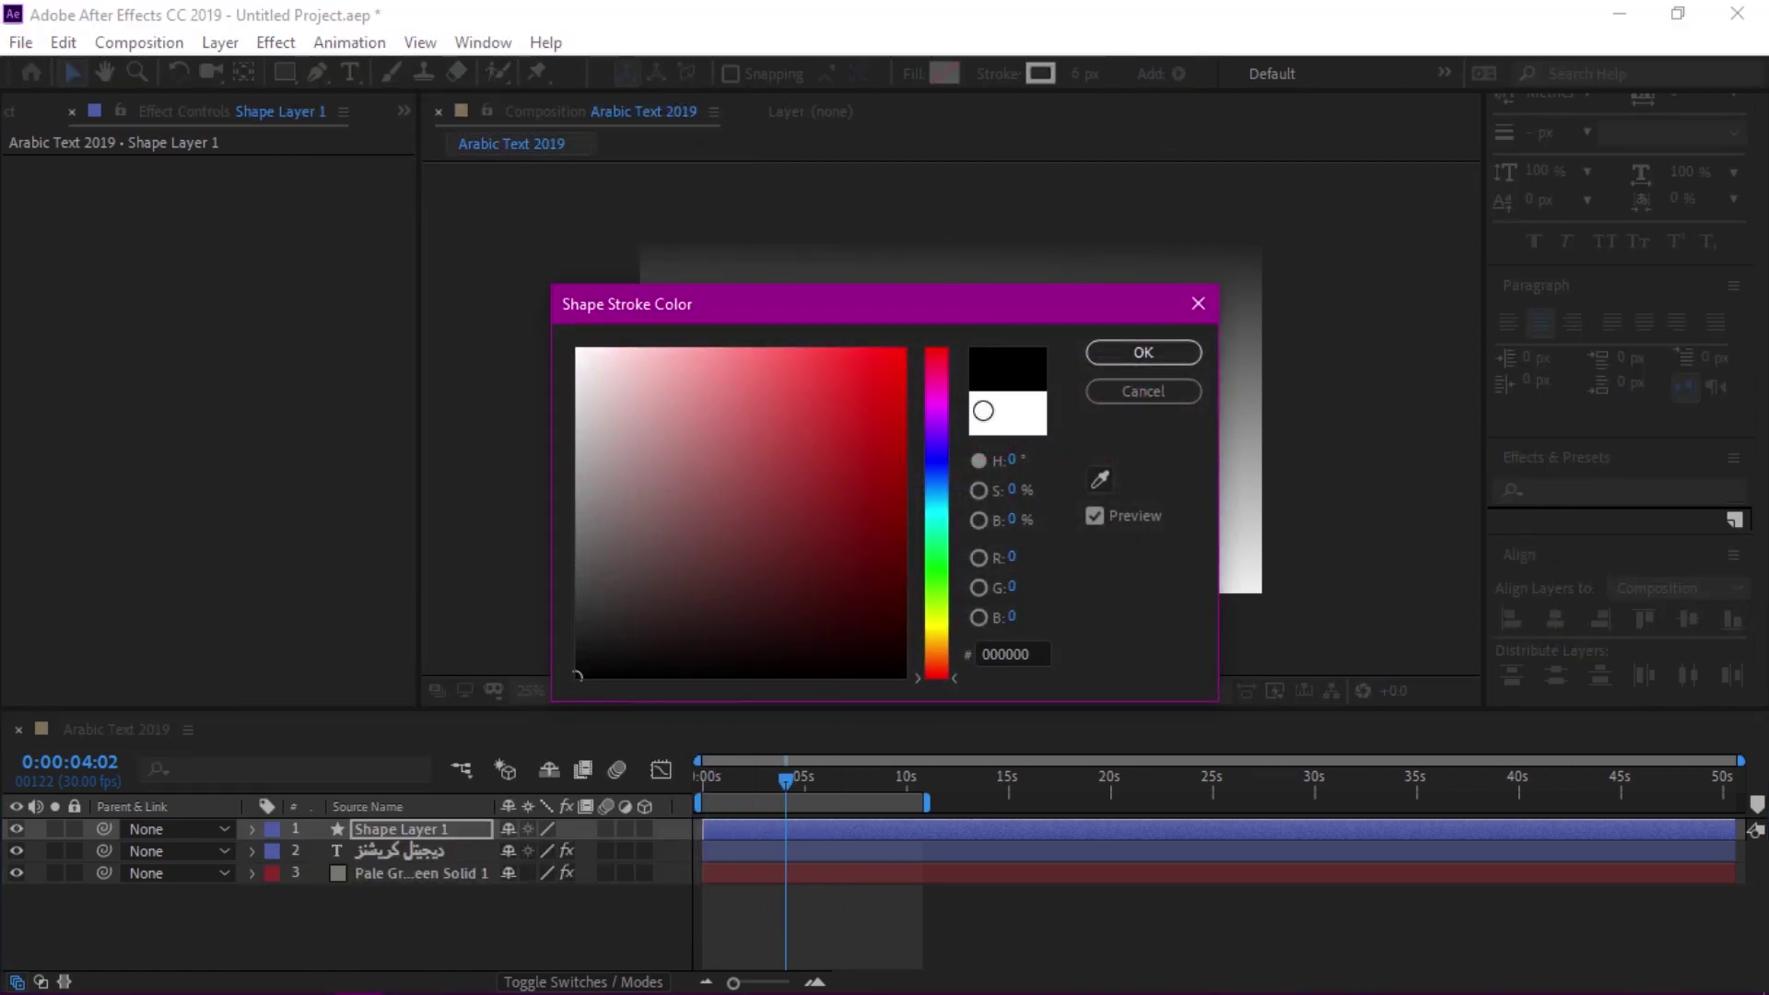
left_click(1144, 352)
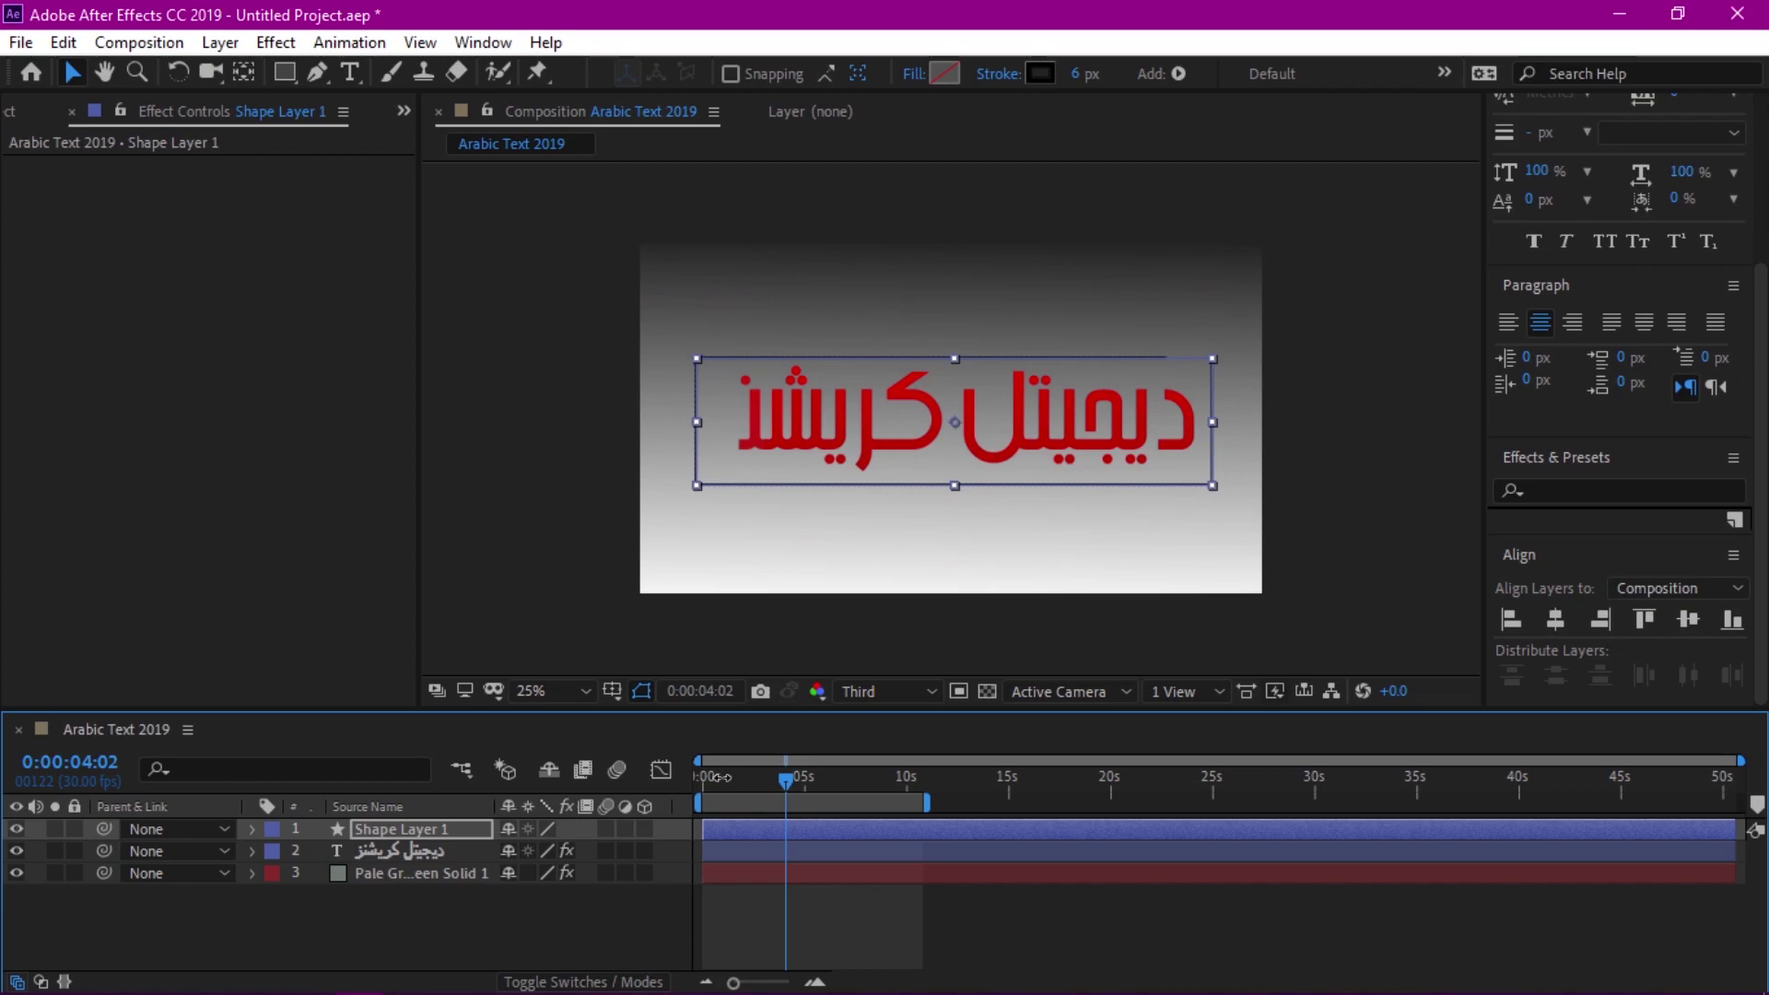
left_click_drag(785, 780, 706, 780)
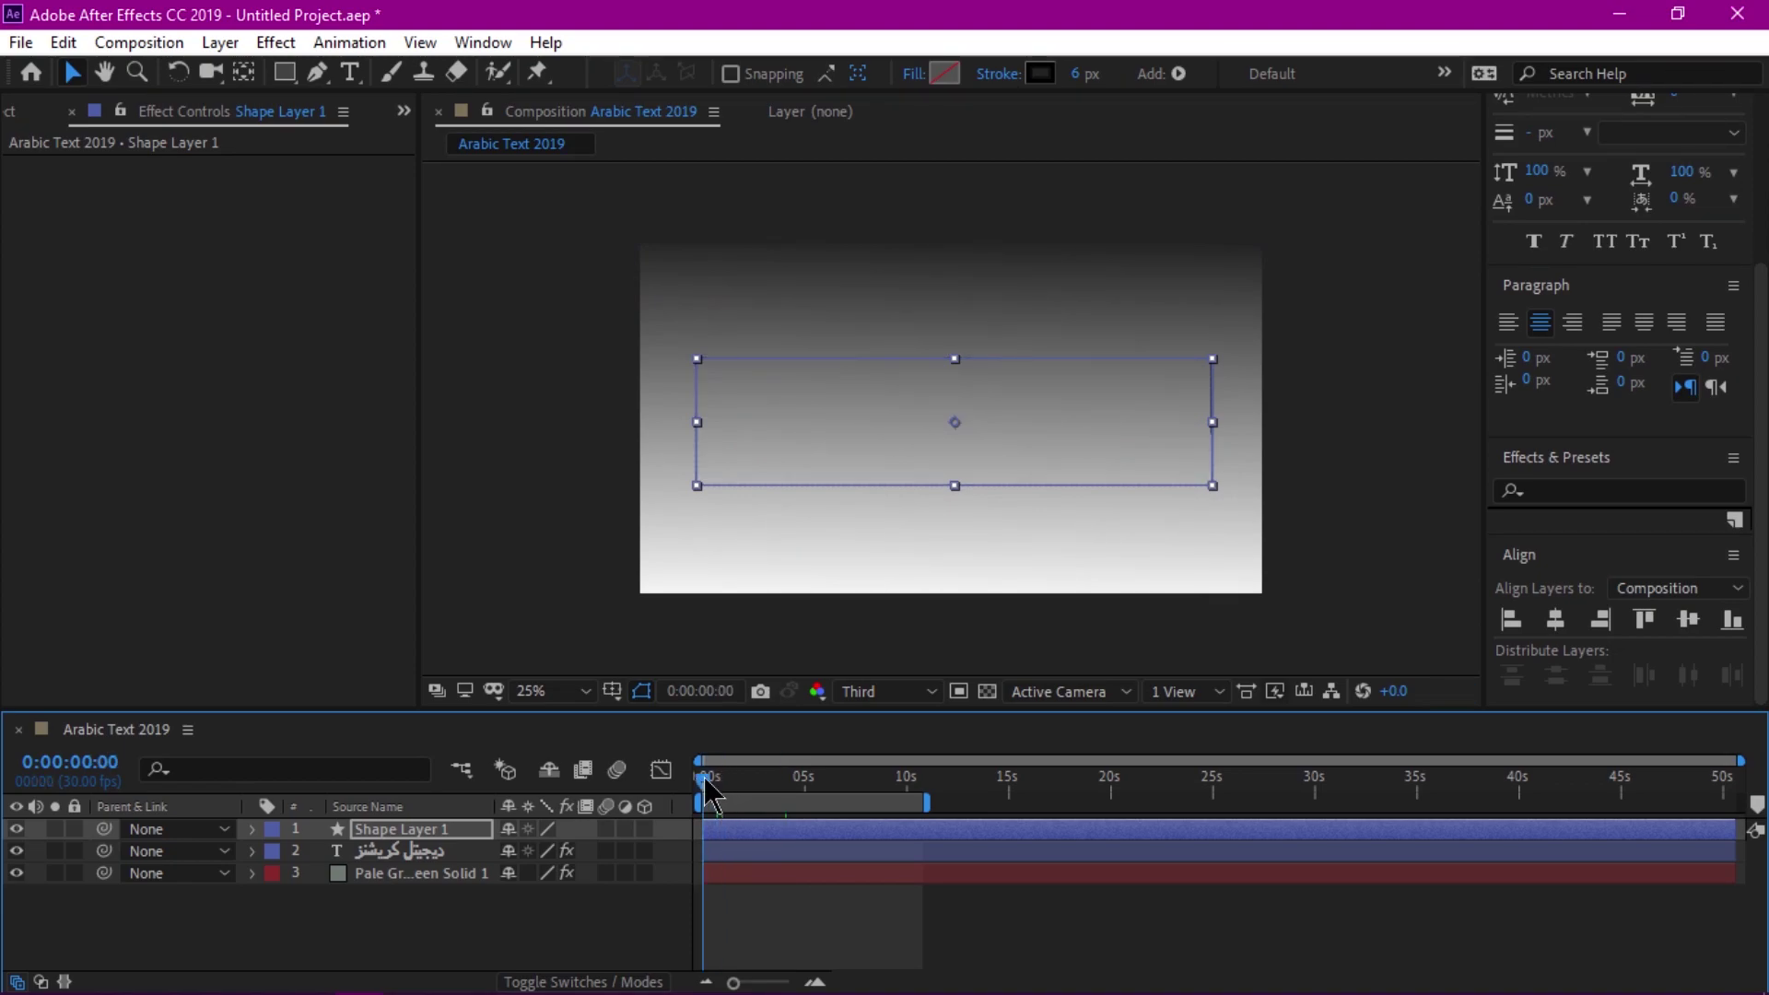
Step: Preview the reveal, then maximize the Composition panel, zoom in, and play again
key("ctrl+shift+h")
key("space")
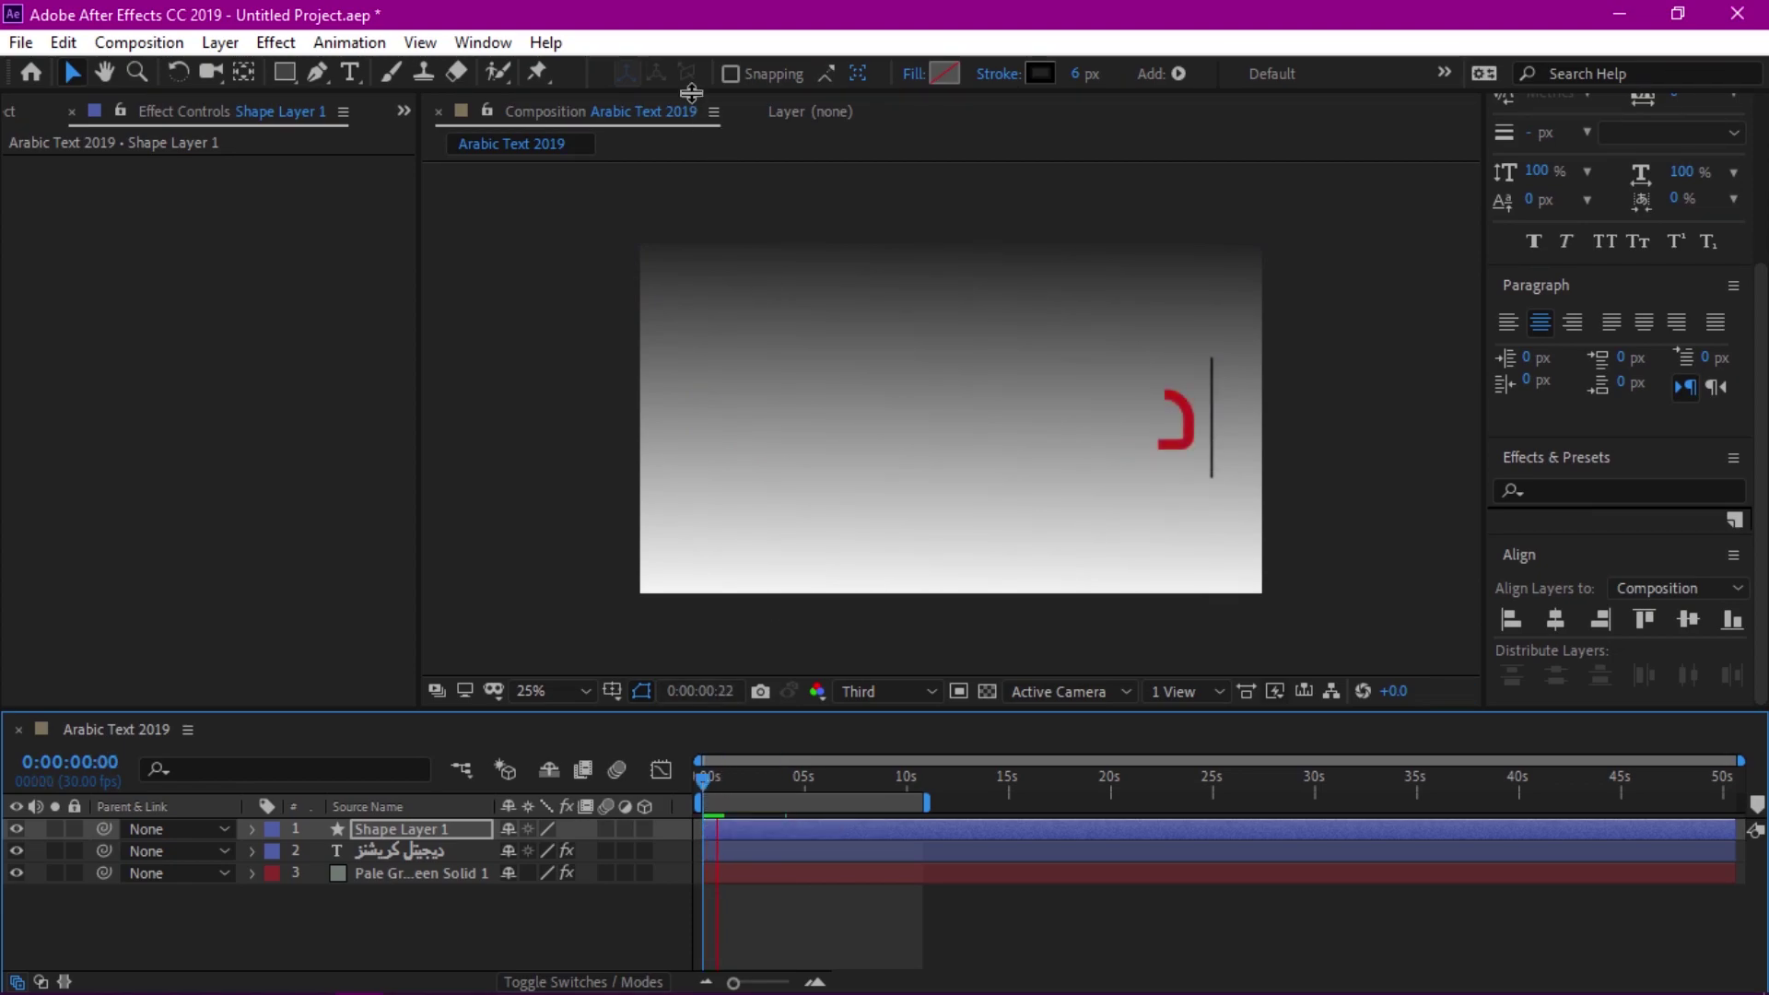
left_click(567, 131)
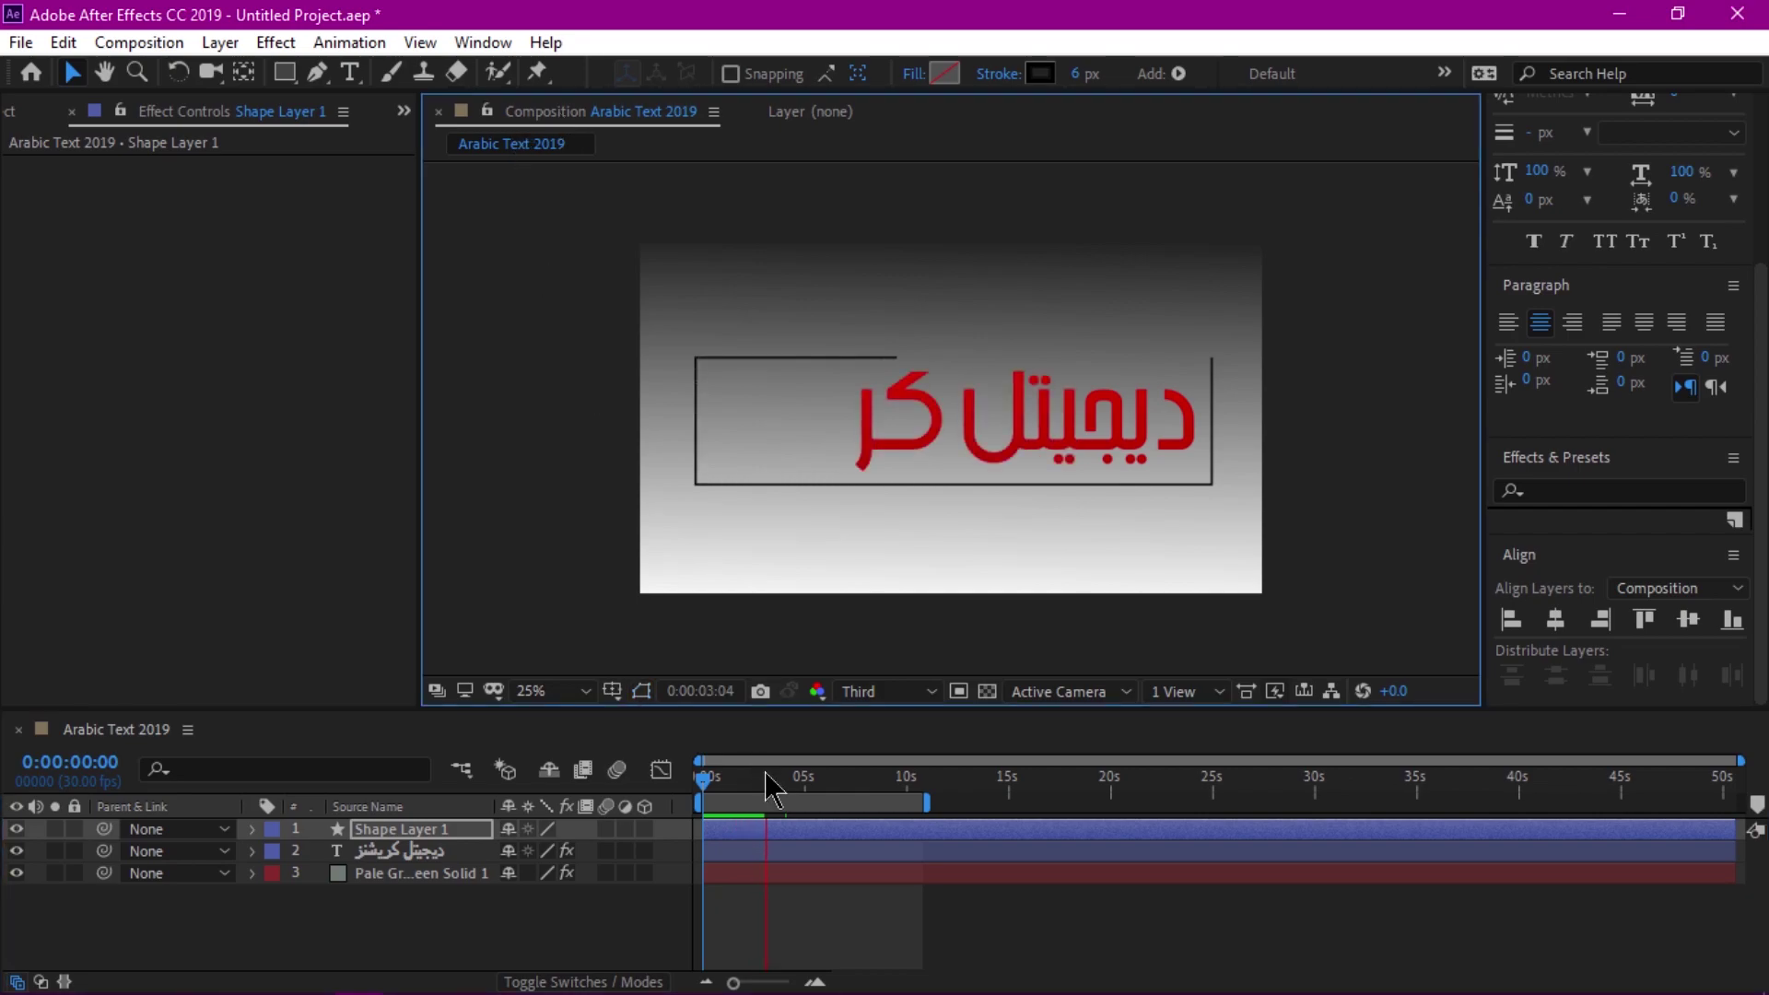
key("space")
double_click(523, 114)
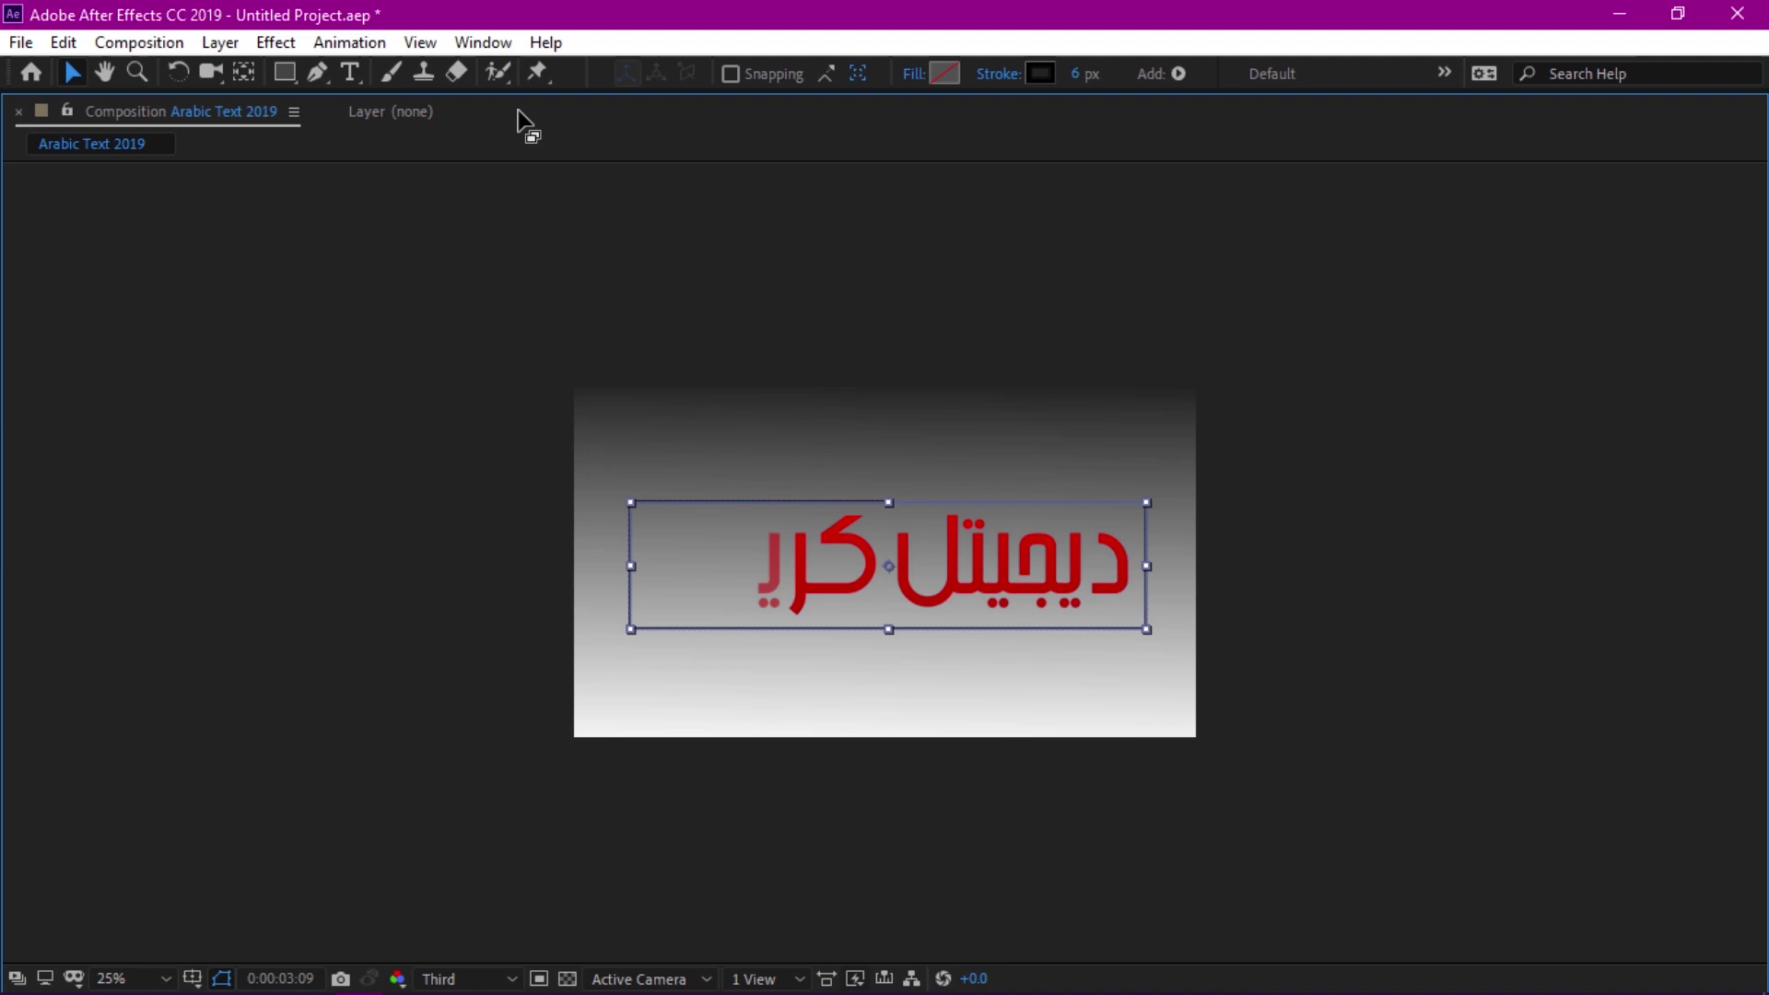
key("period")
key("space")
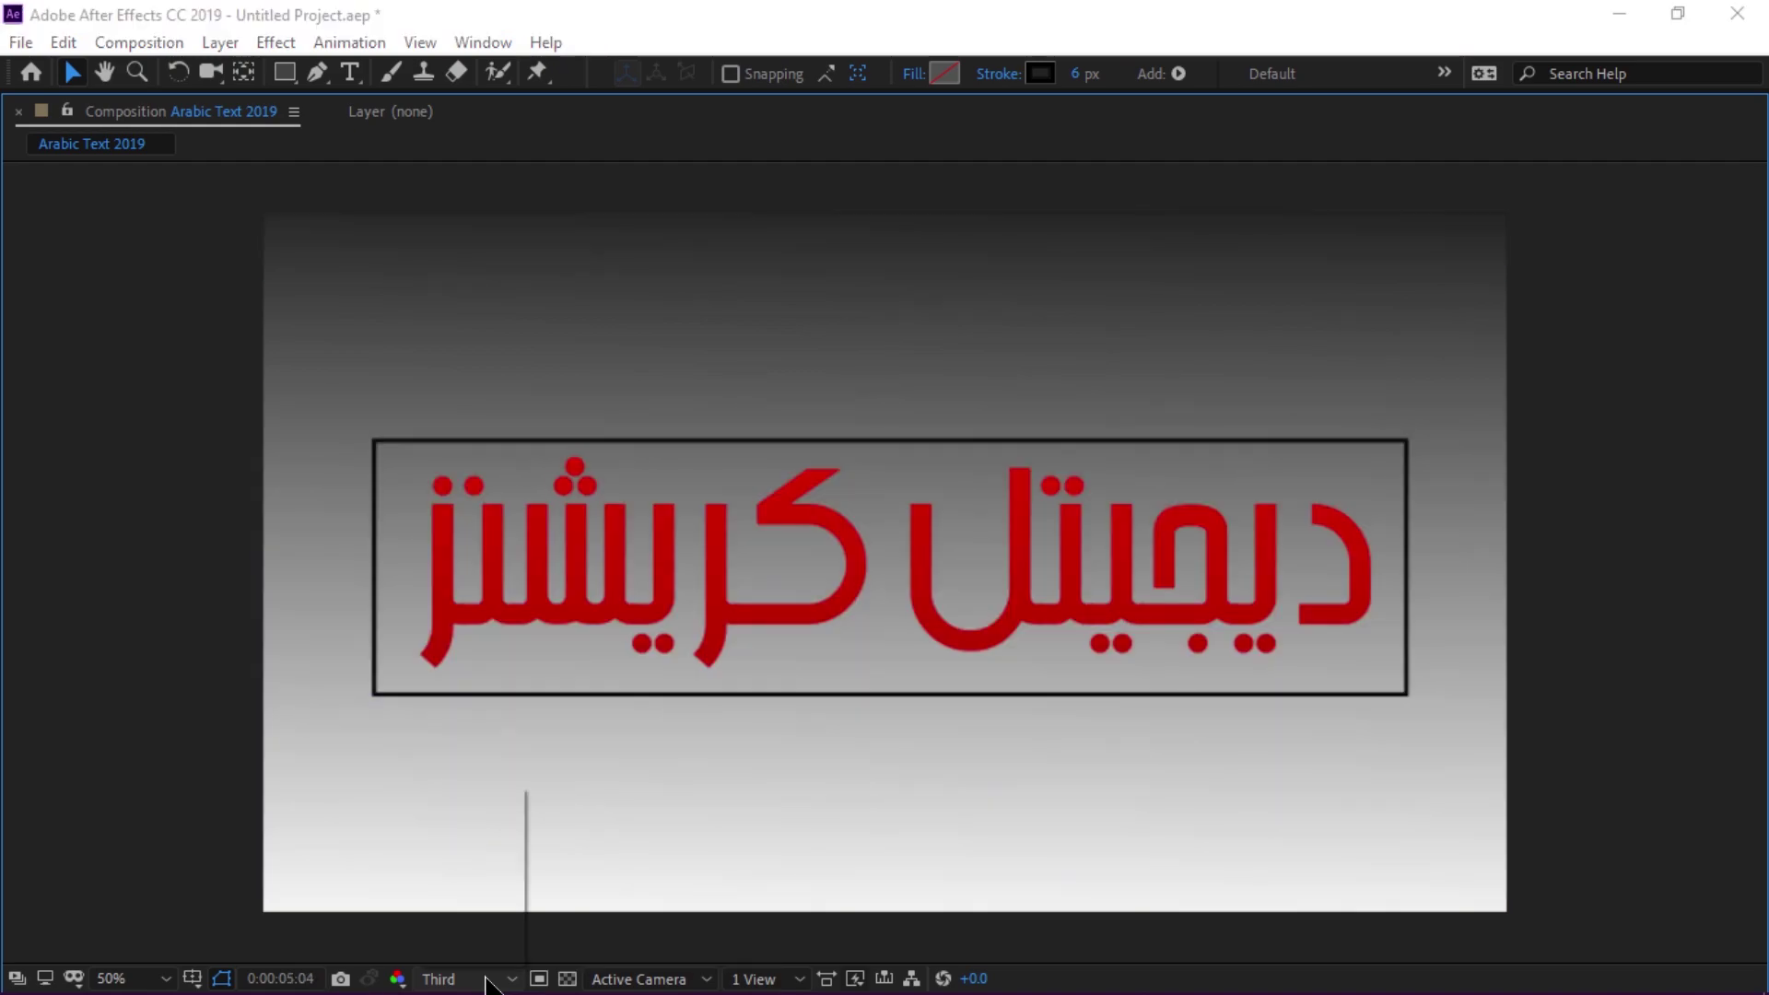
Step: Play the preview at Full resolution, then at Quarter resolution
left_click(487, 979)
left_click(472, 838)
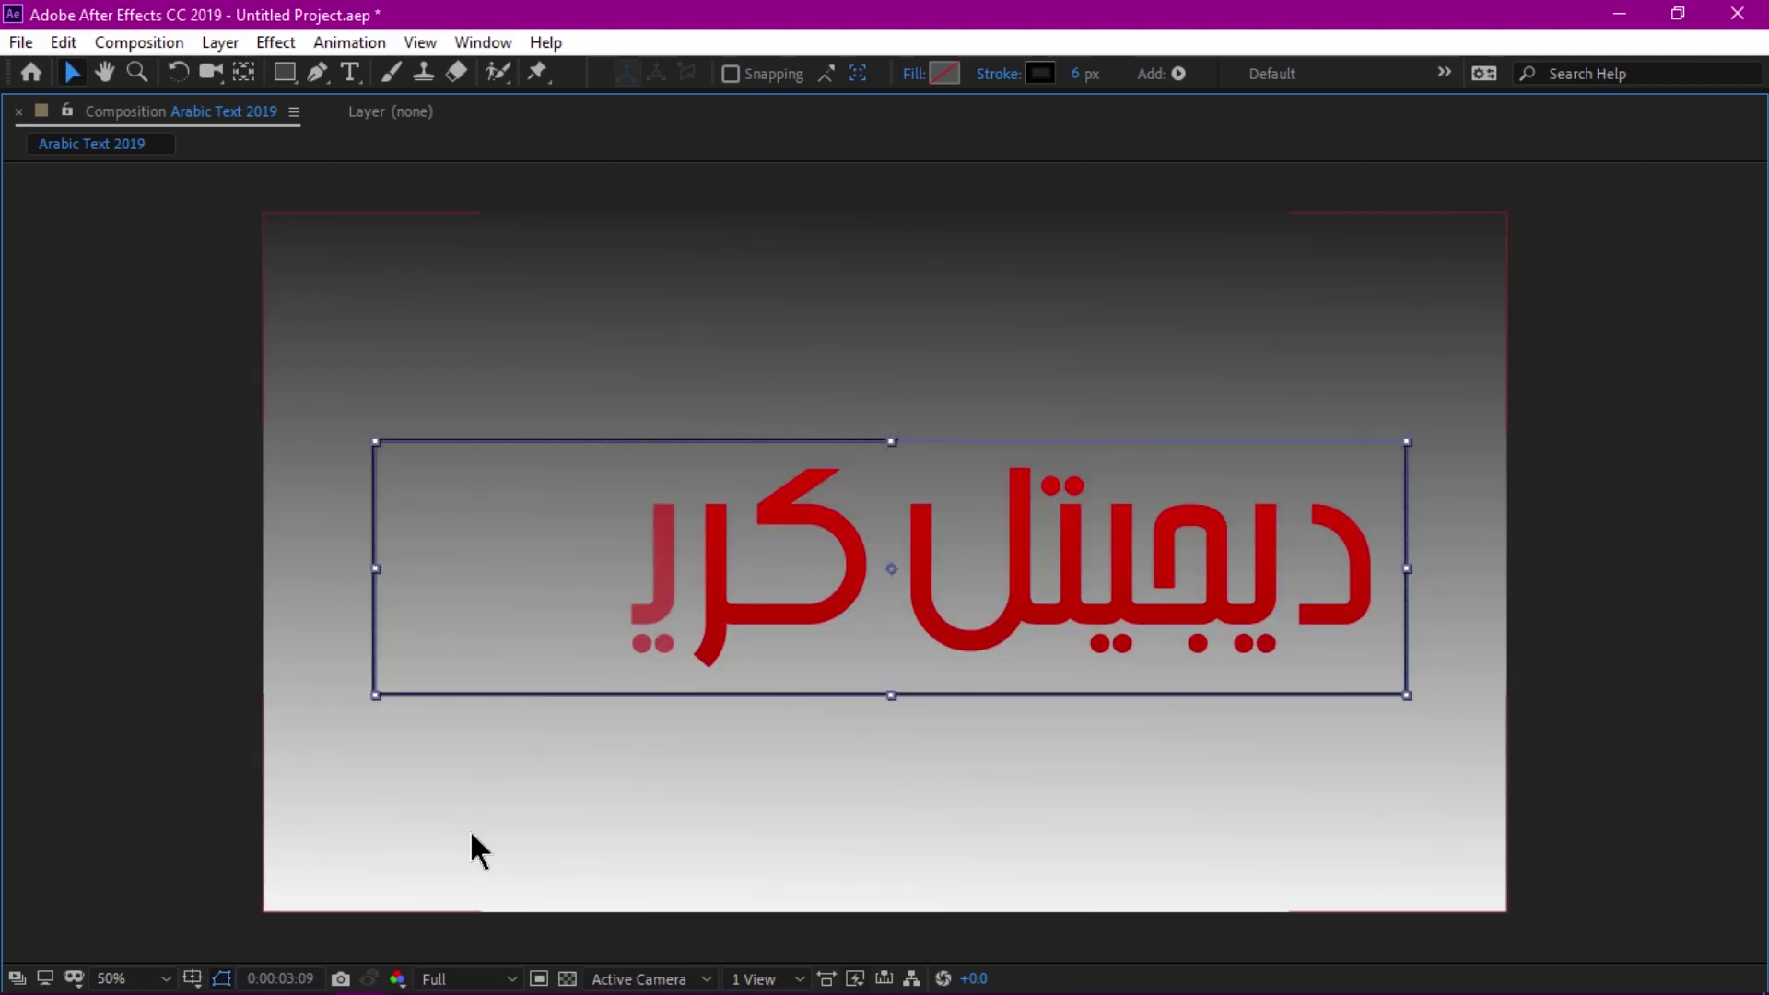
key("space")
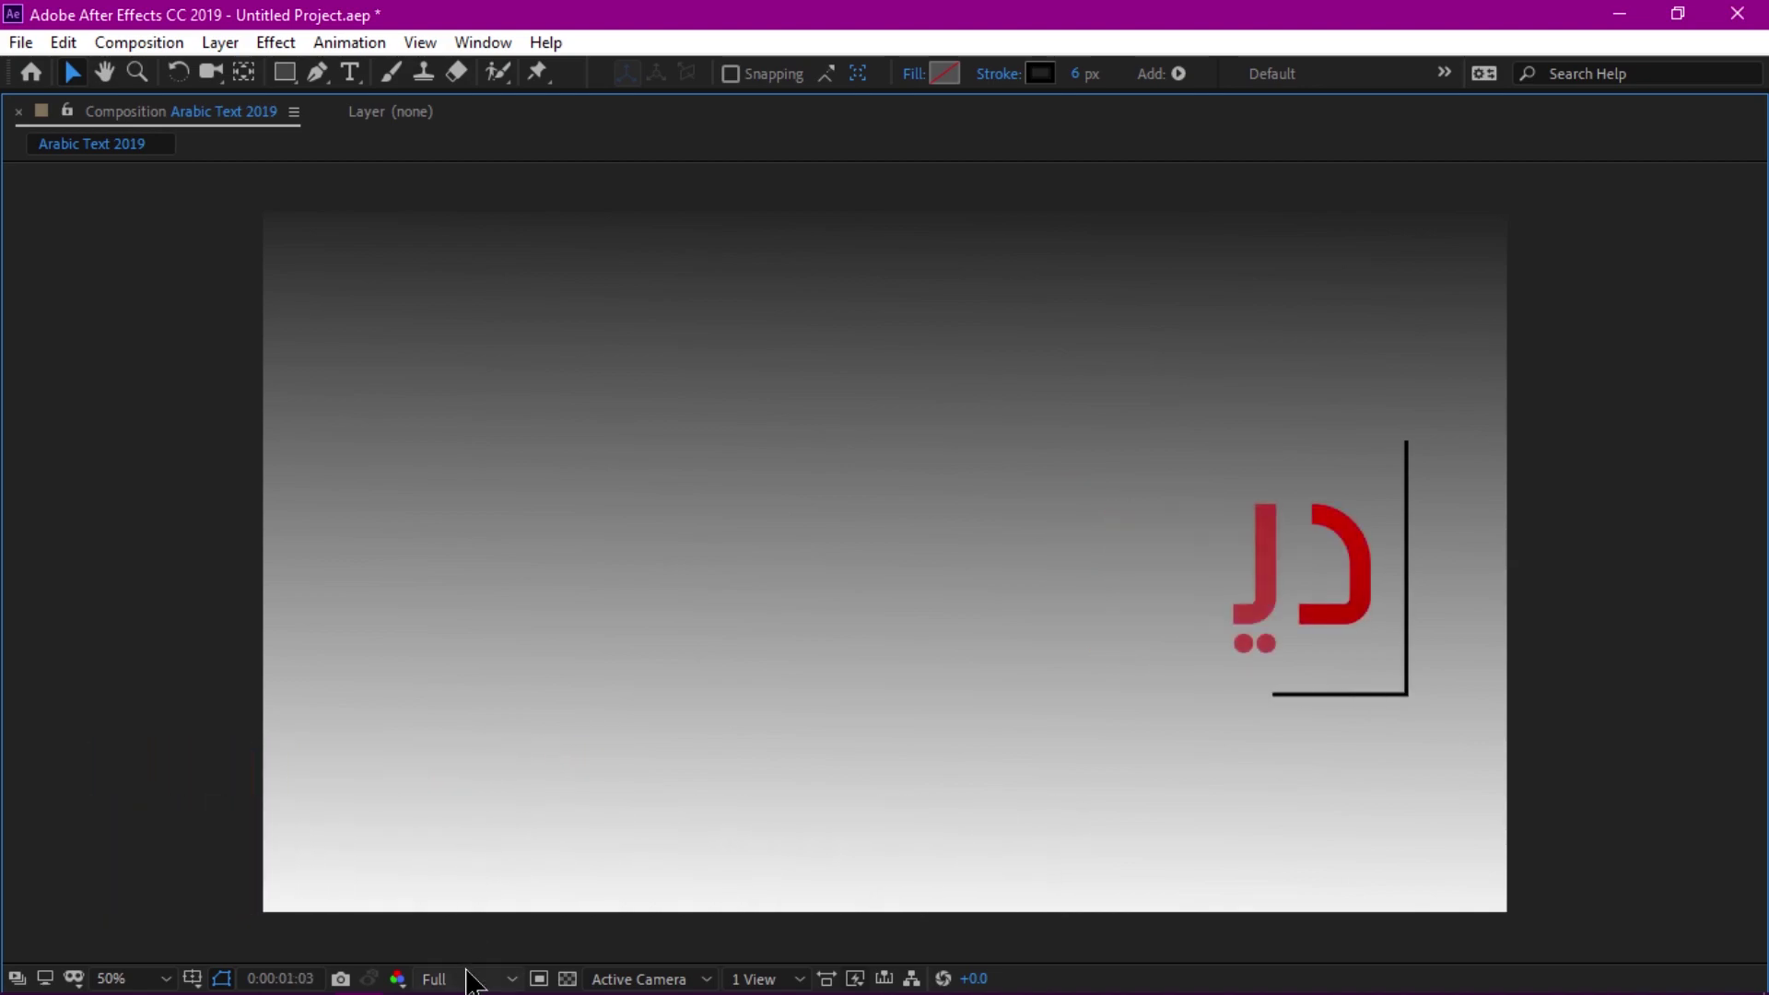
left_click(439, 979)
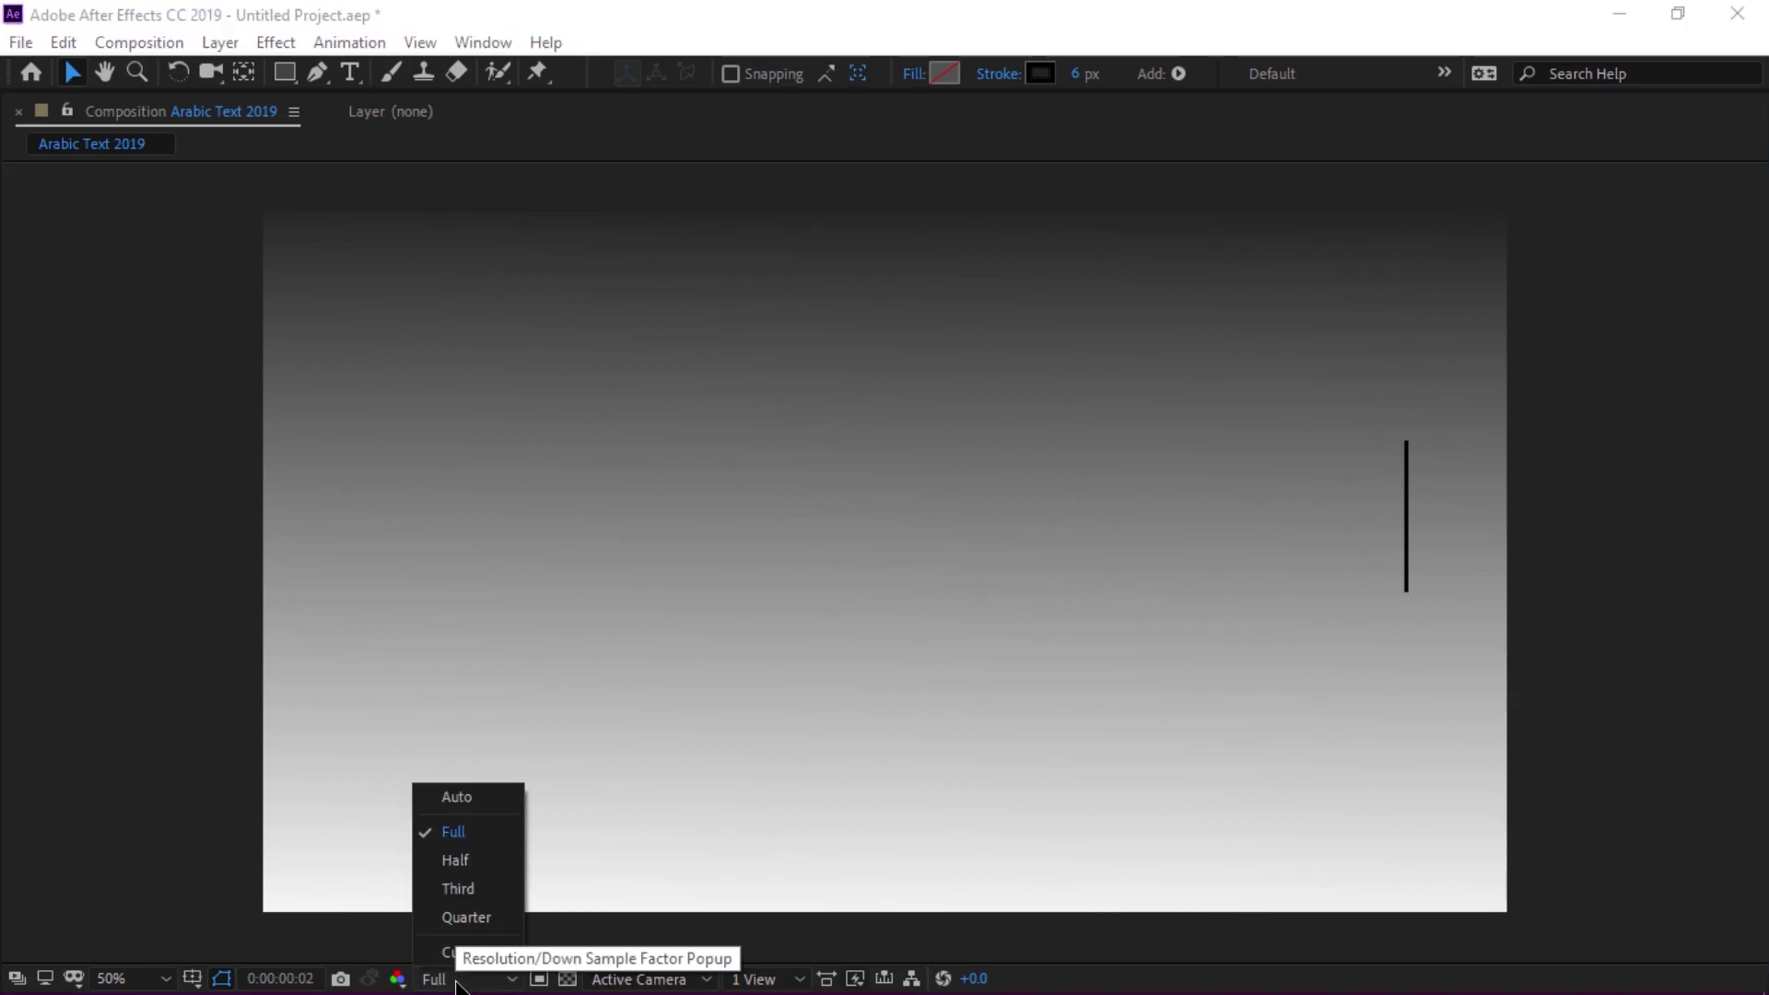
left_click(465, 918)
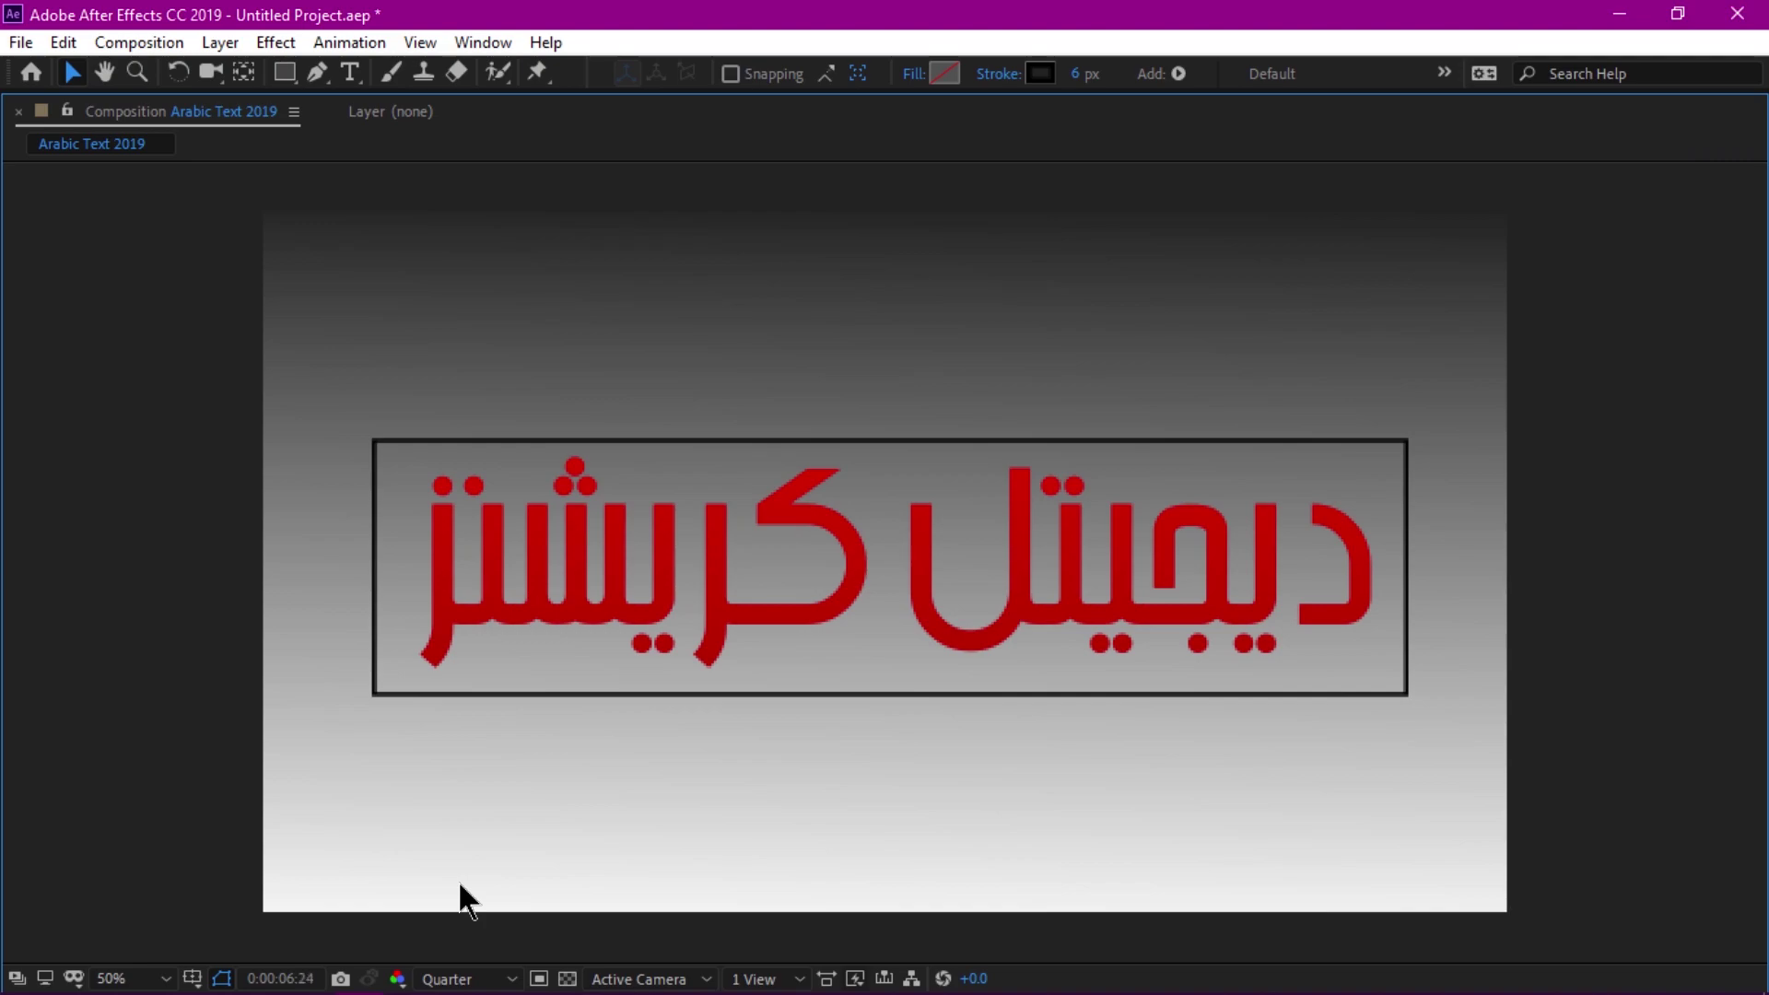
key("space")
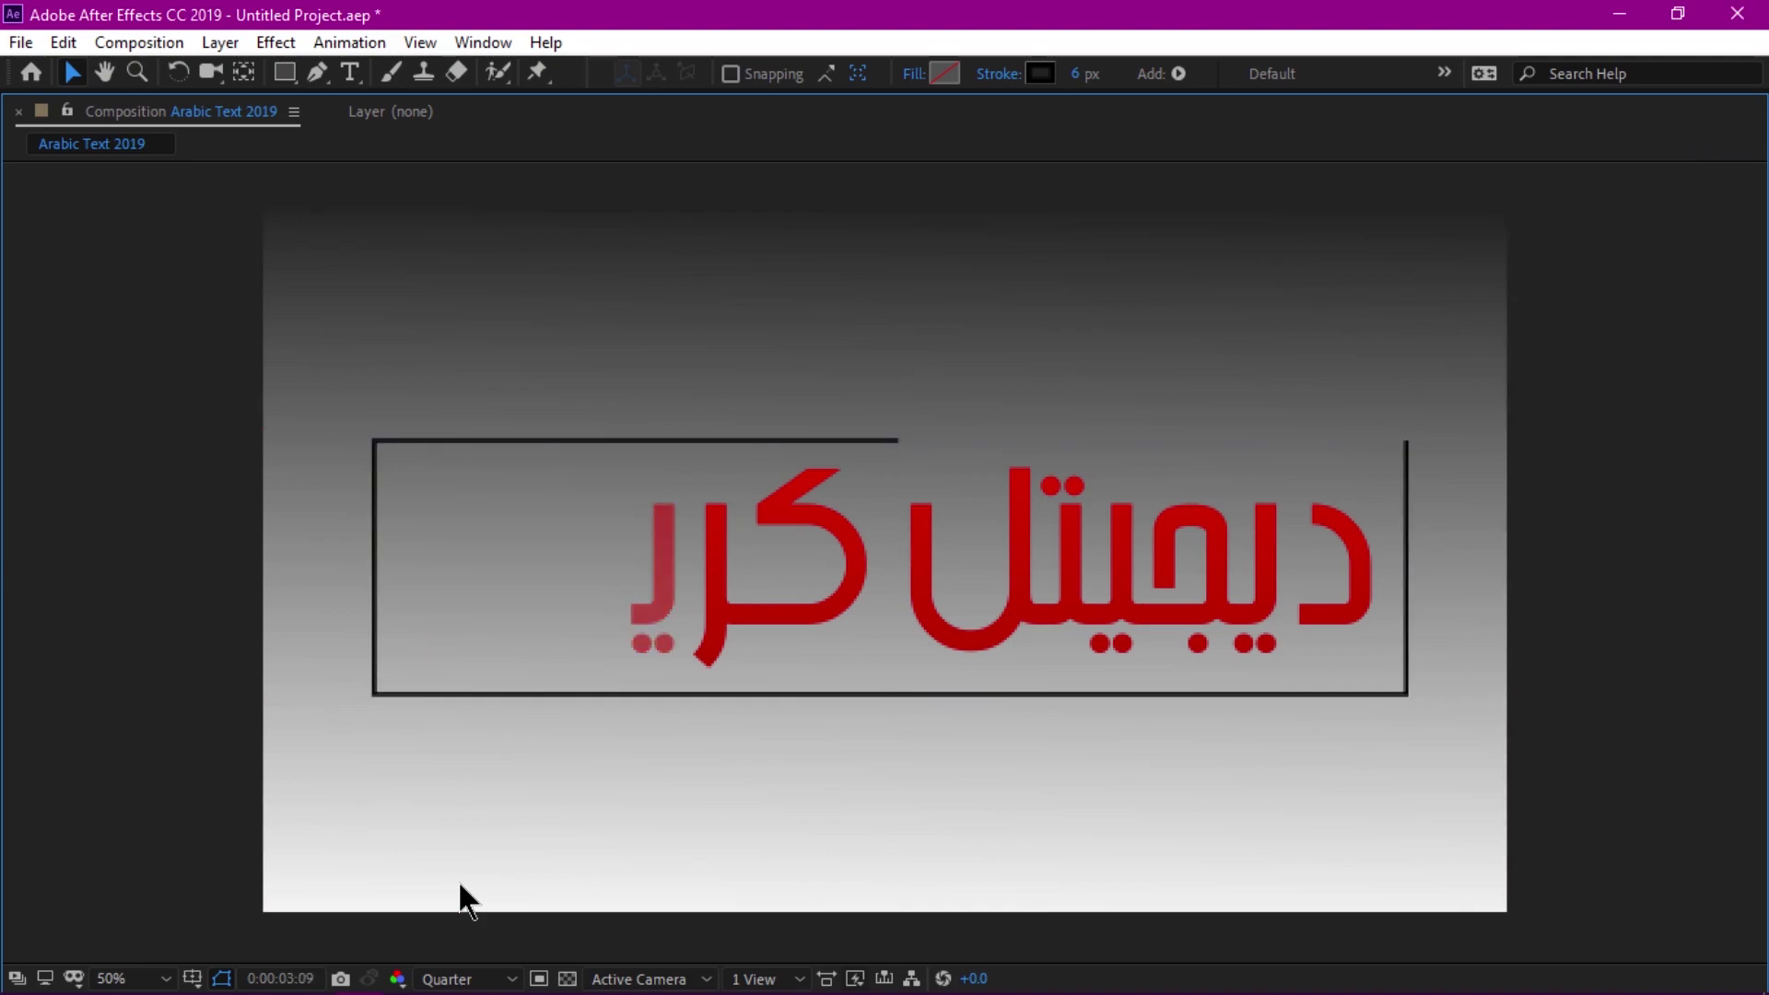
key("space")
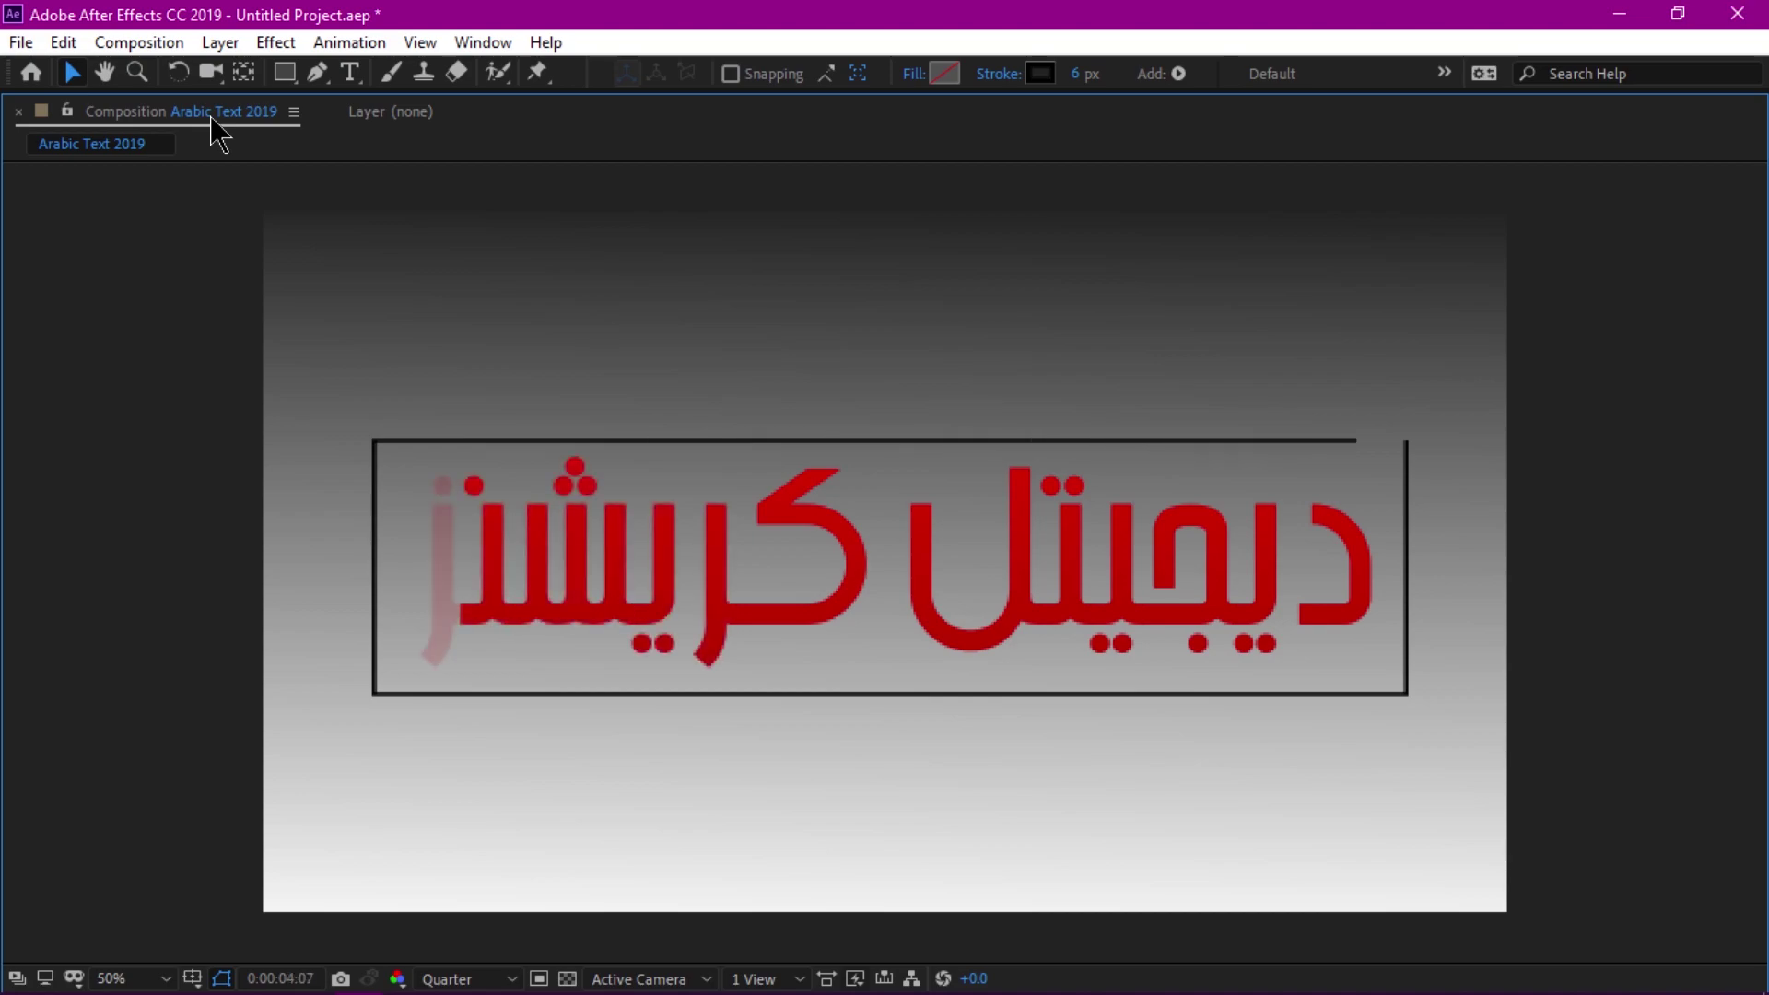
Step: Exit the maximized Composition view and scrub forward and back through the ديجيتل كريشنز reveal
left_click(217, 118)
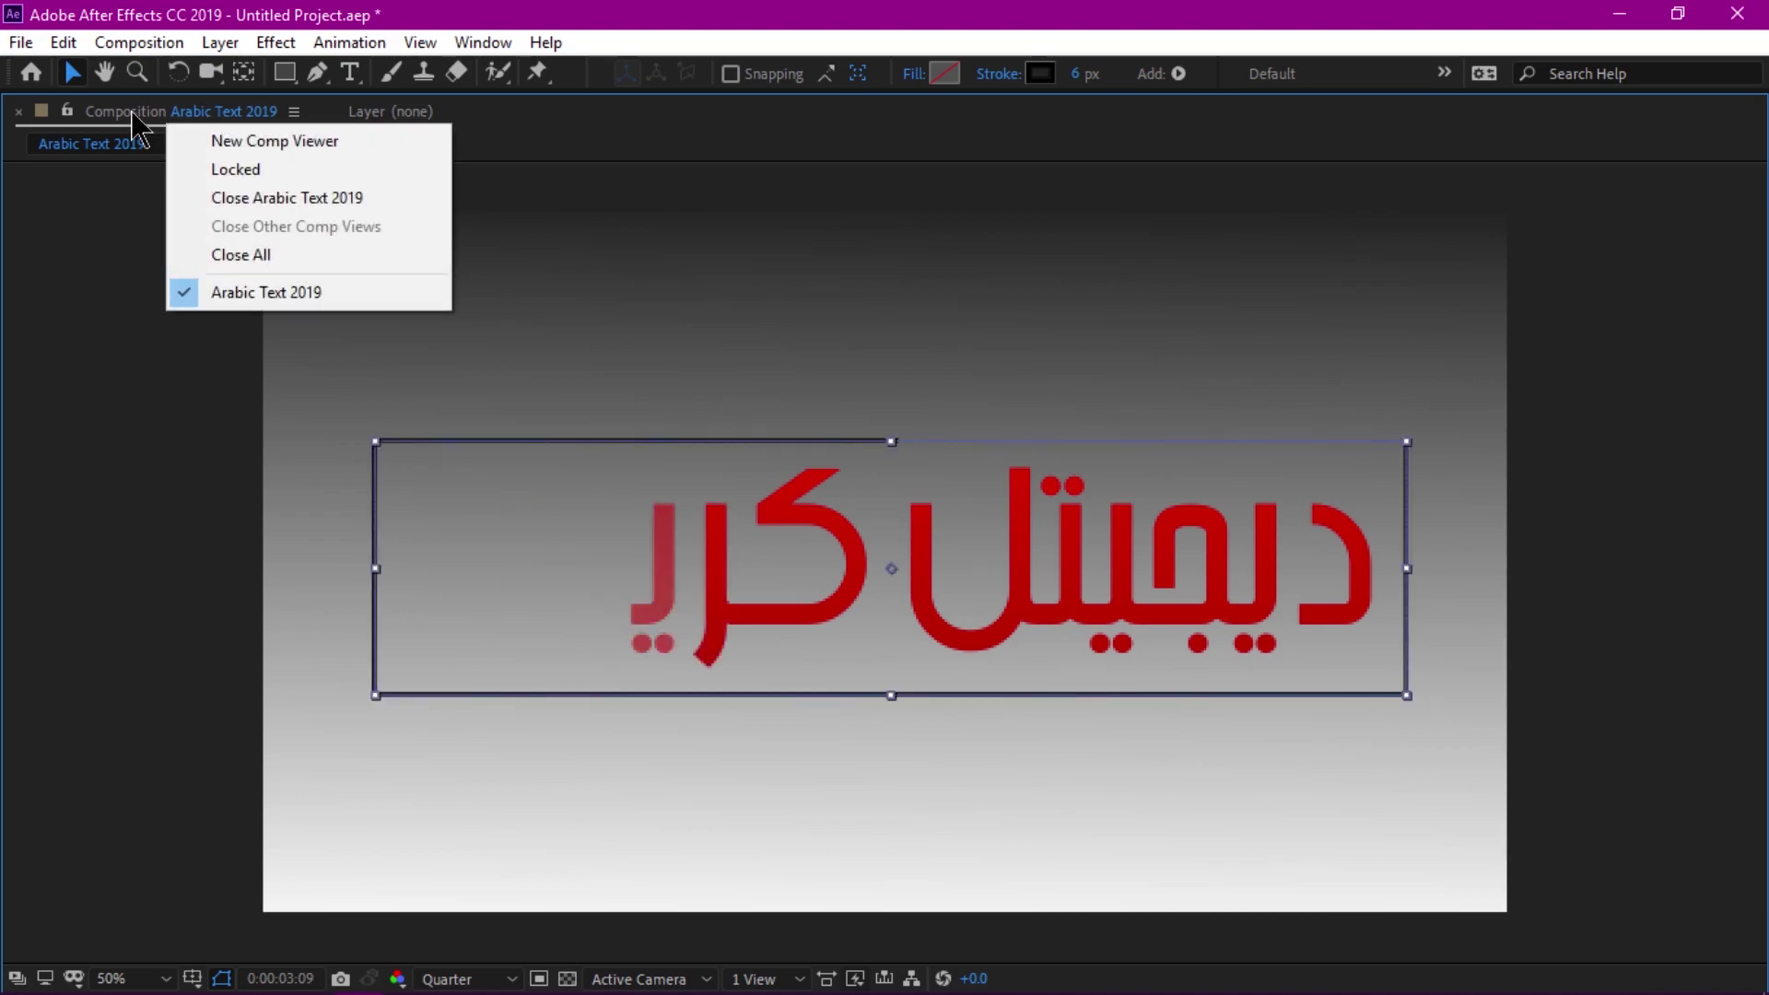
left_click(217, 124)
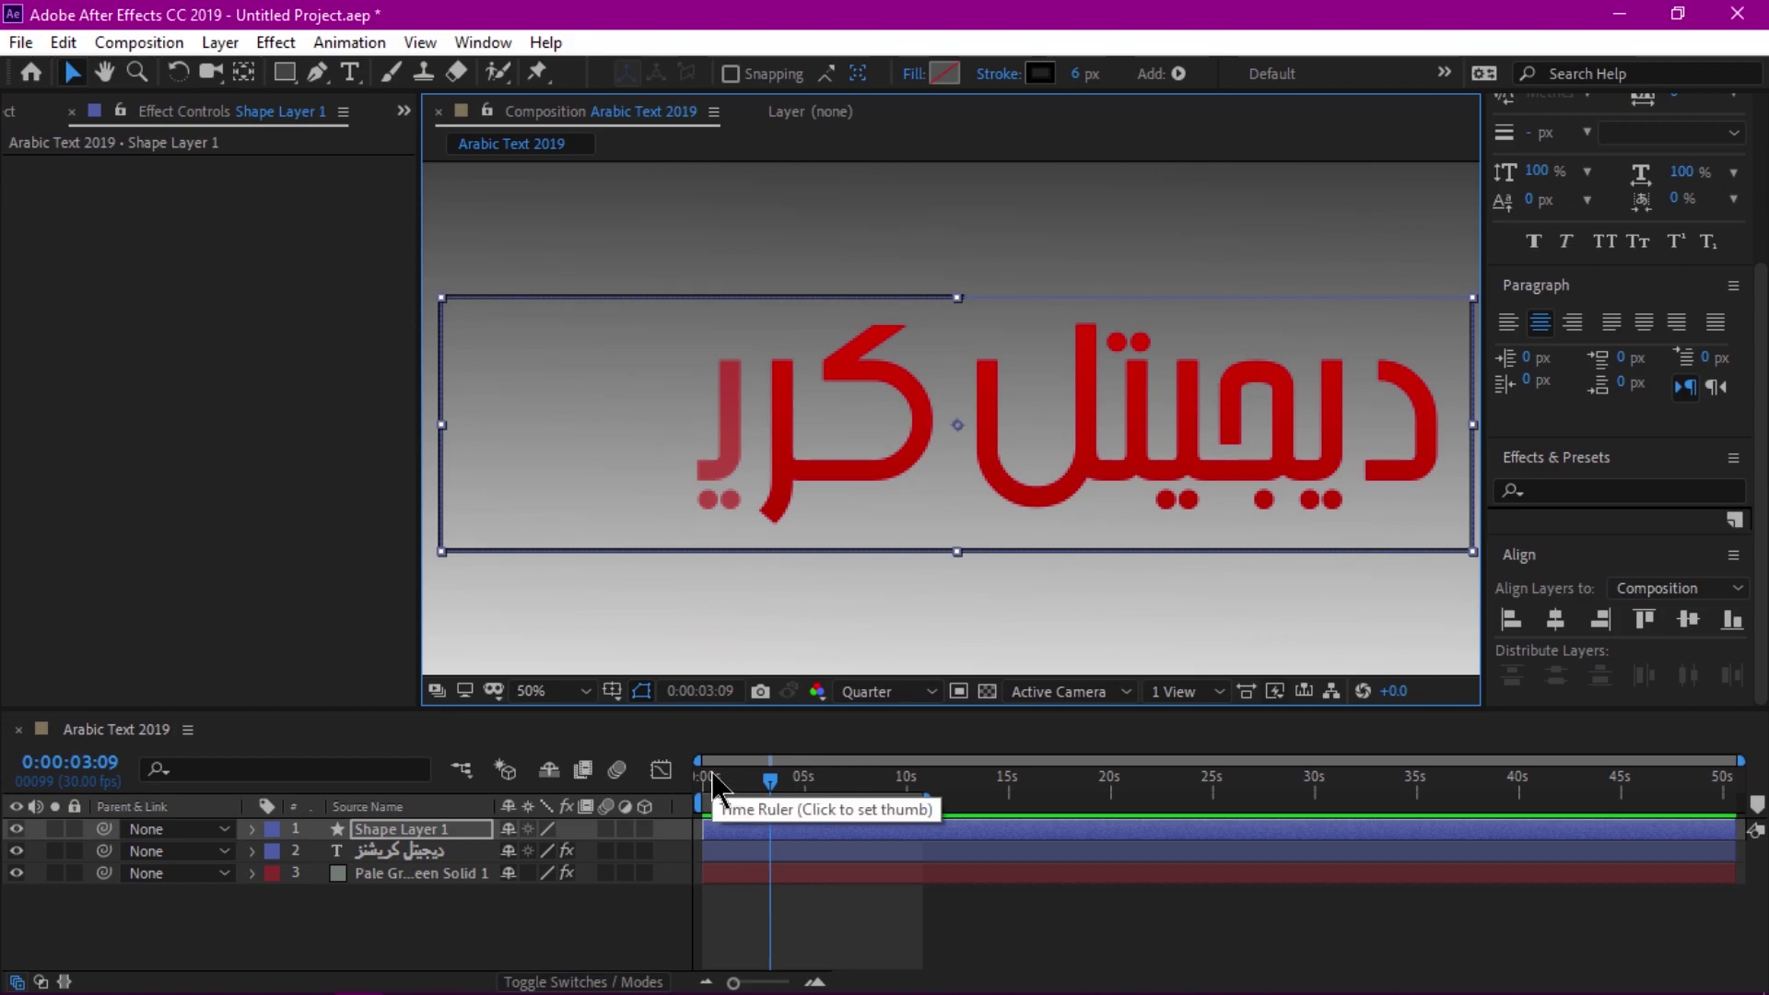
scroll(701, 449, "down", 1)
scroll(700, 450, "up", 1)
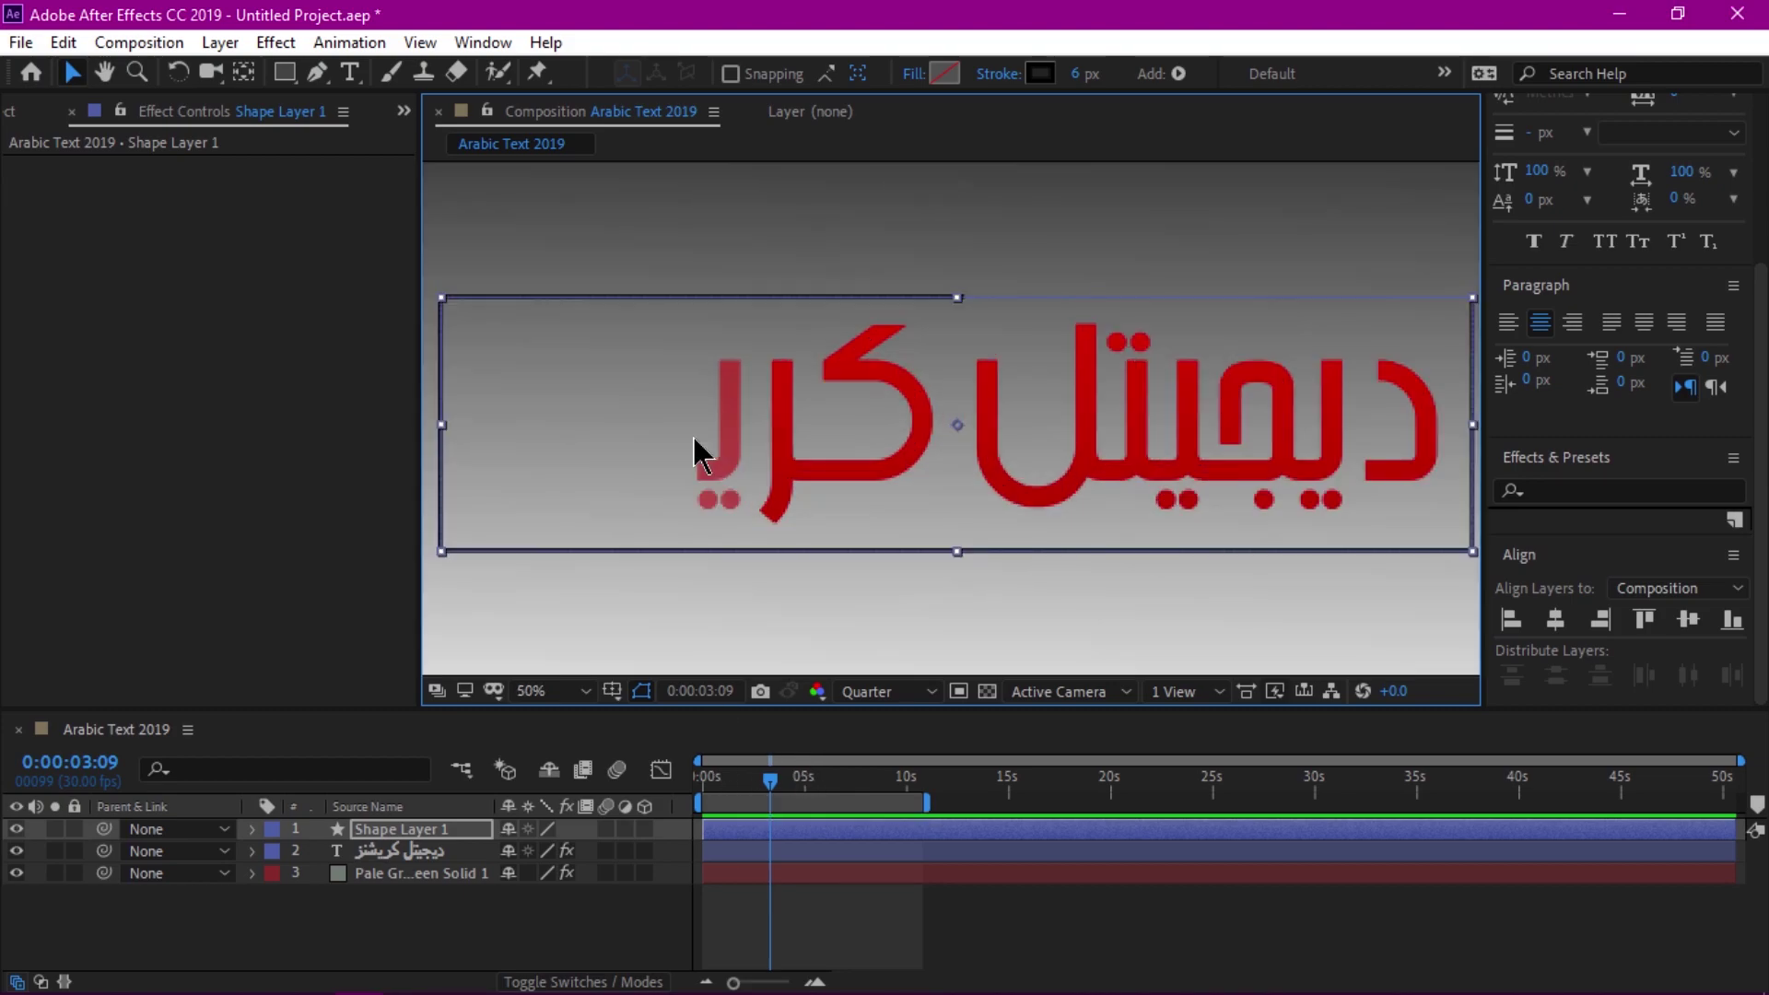
scroll(701, 450, "down", 1)
left_click(717, 779)
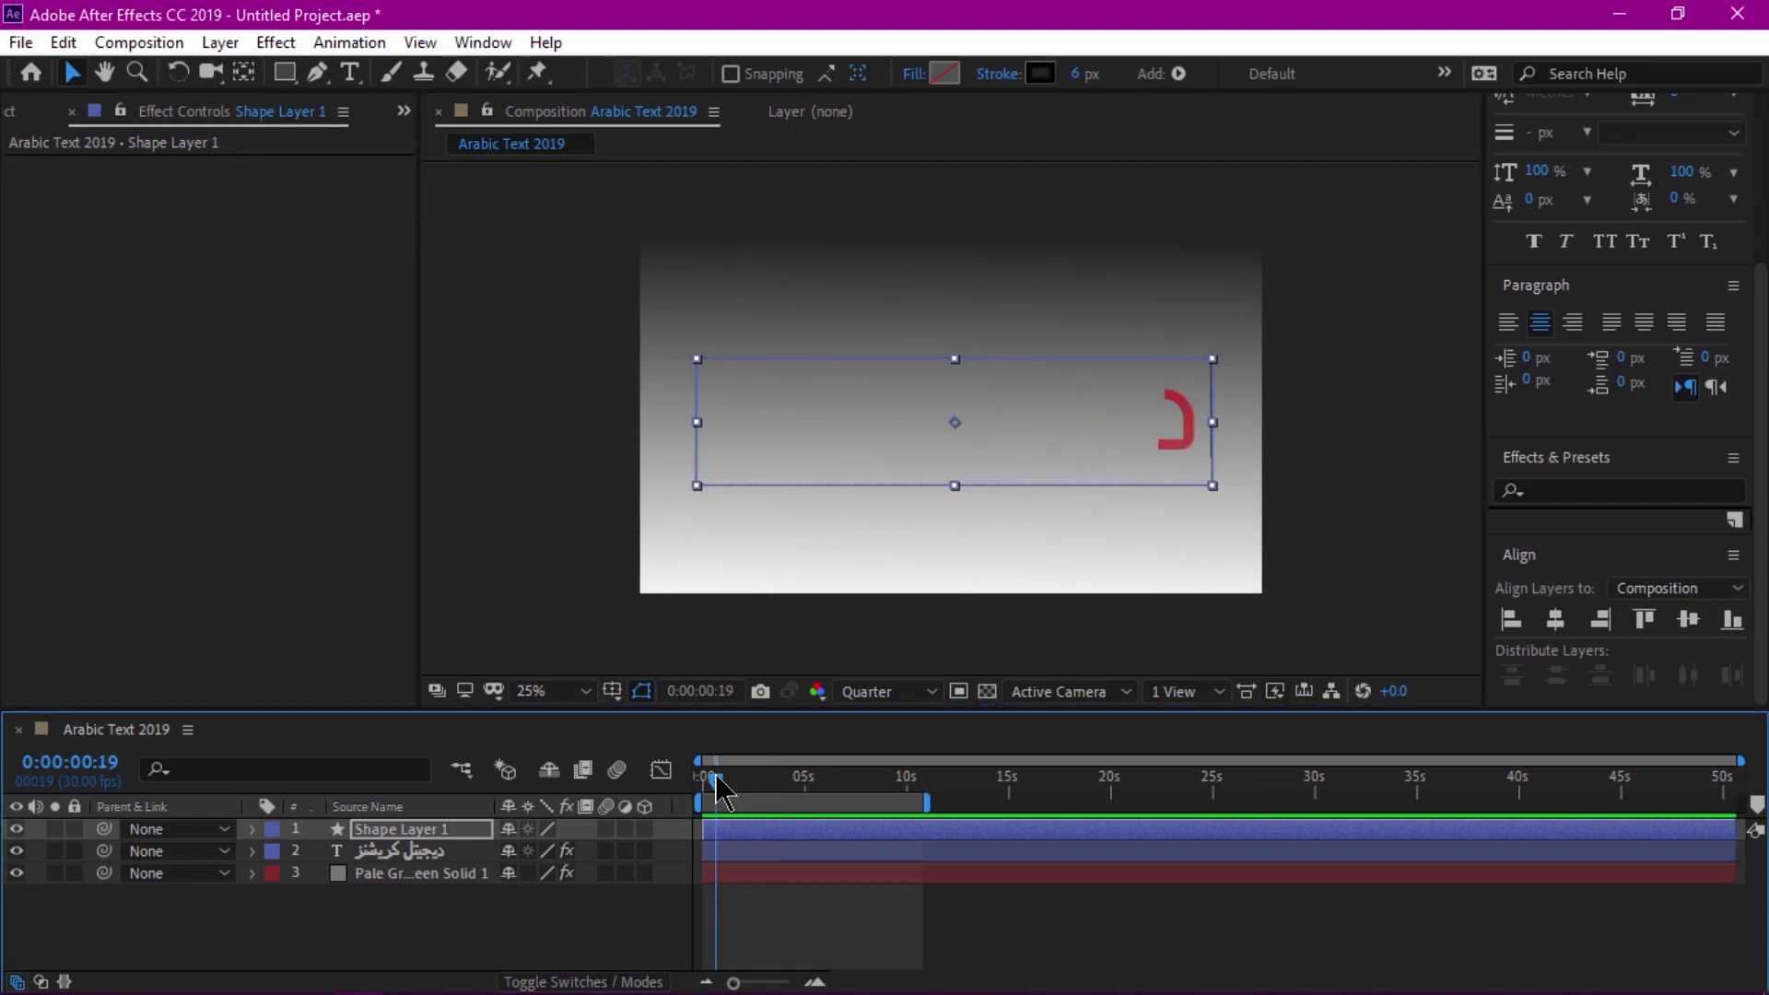
left_click_drag(806, 791, 846, 793)
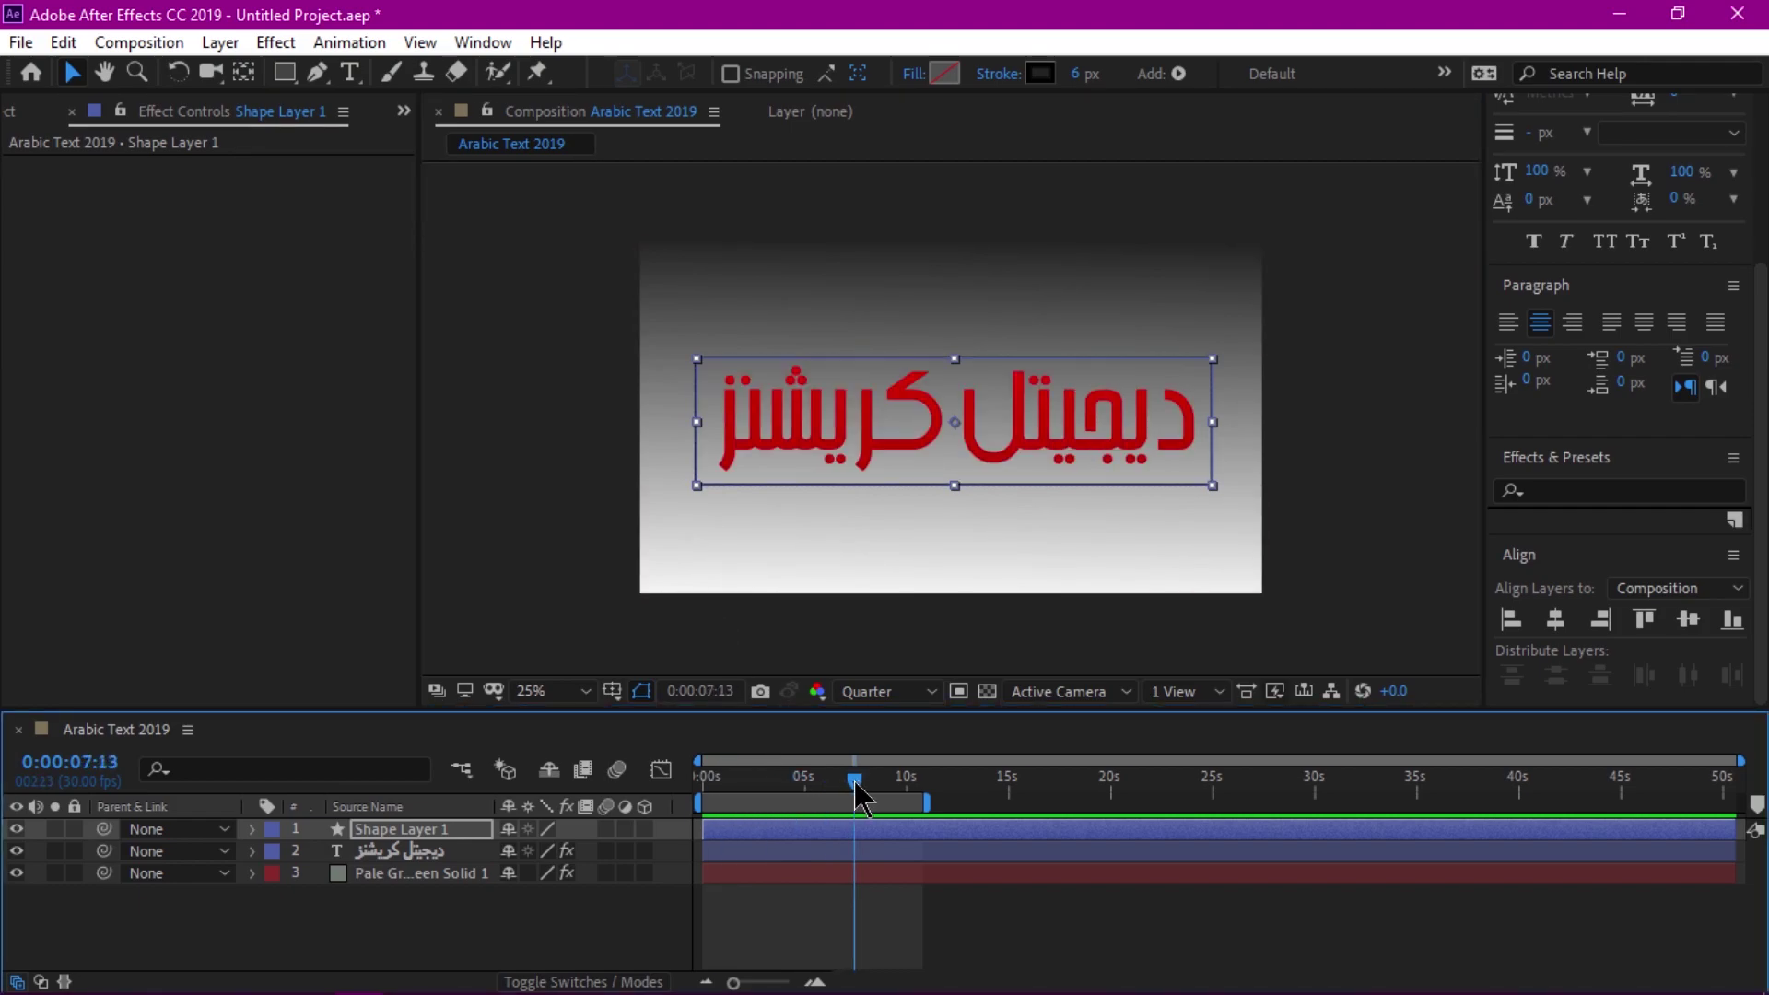
mouse_move(859, 795)
left_mouse_down()
mouse_move(739, 791)
mouse_move(860, 792)
left_mouse_up()
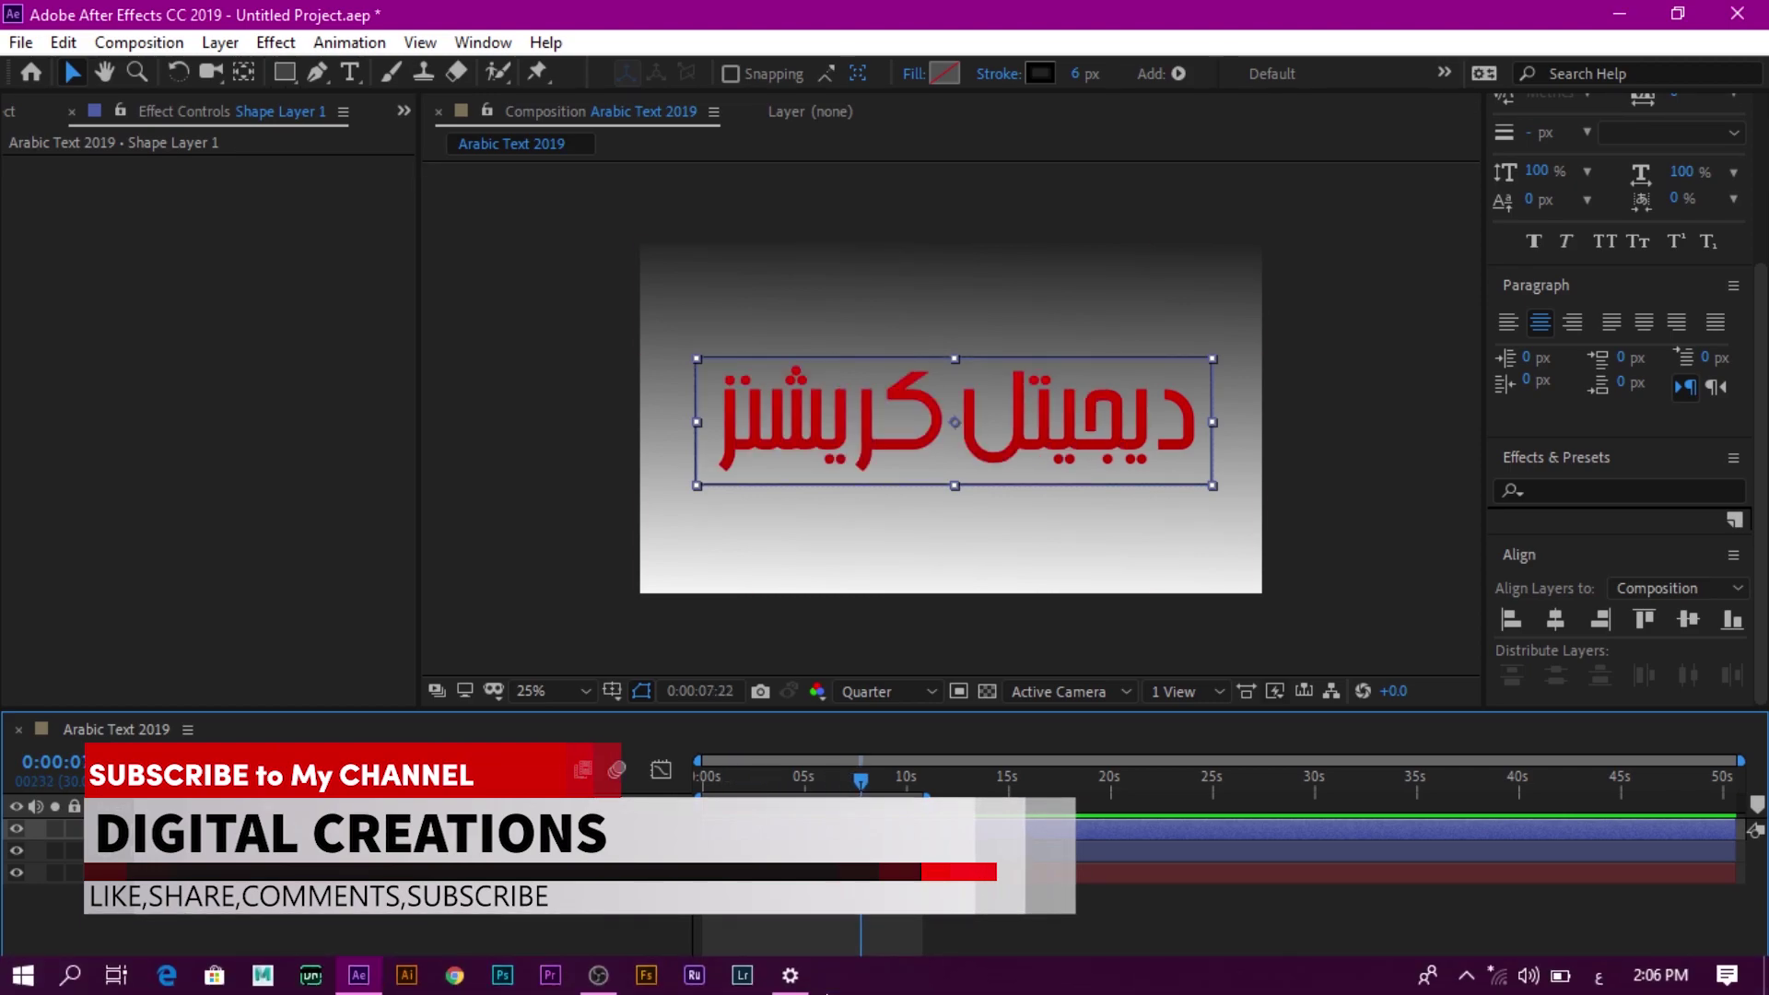